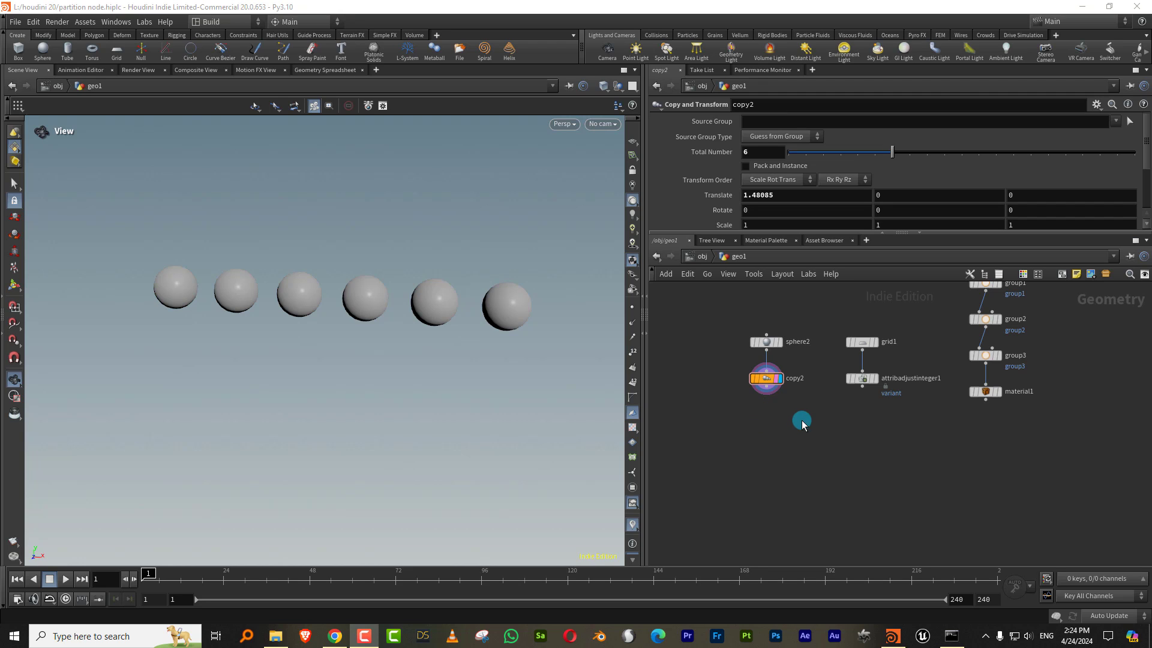
scroll(883, 376, "down", 4)
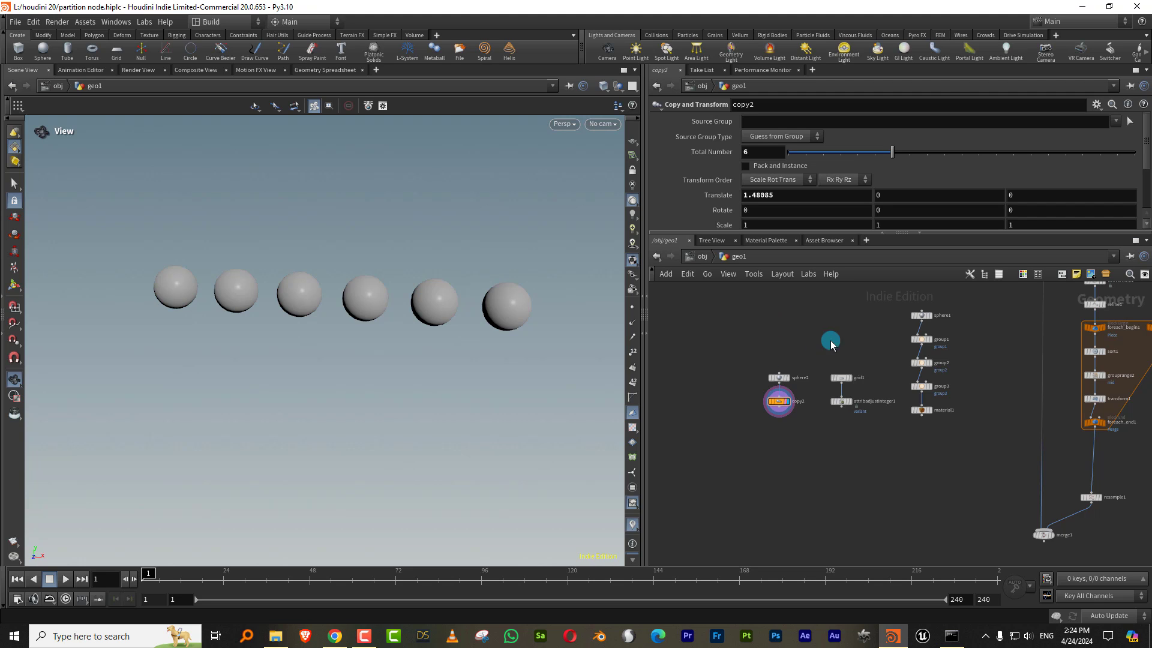
middle_click_drag(852, 313, 799, 344)
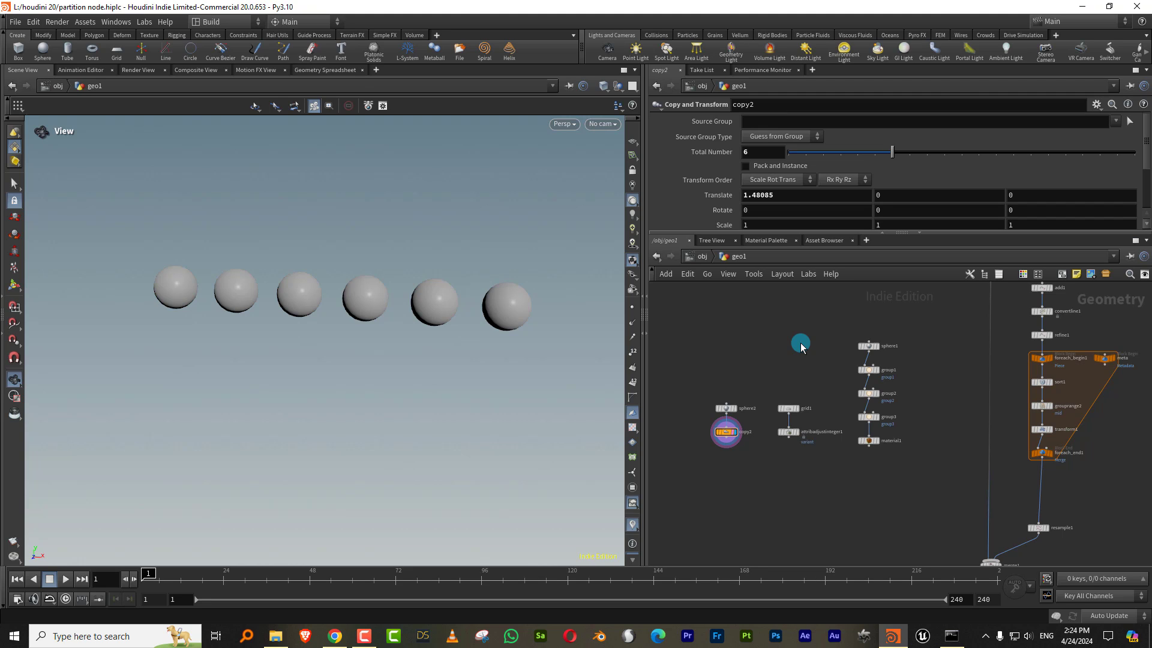
scroll(805, 377, "up", 2)
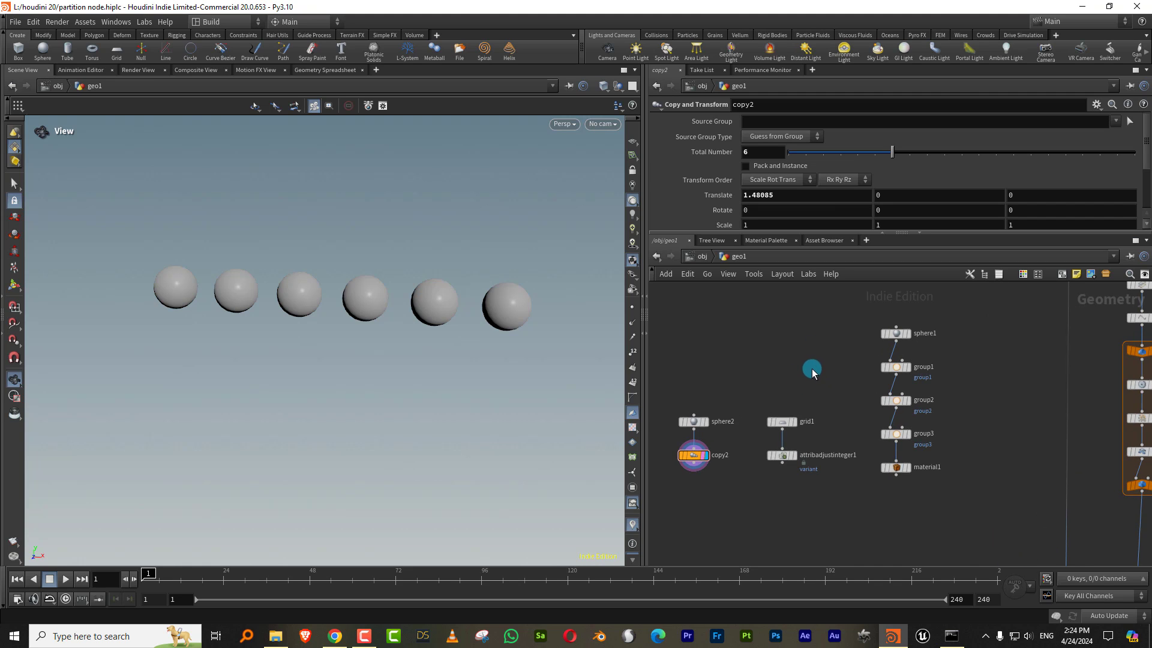
scroll(812, 368, "down", 3)
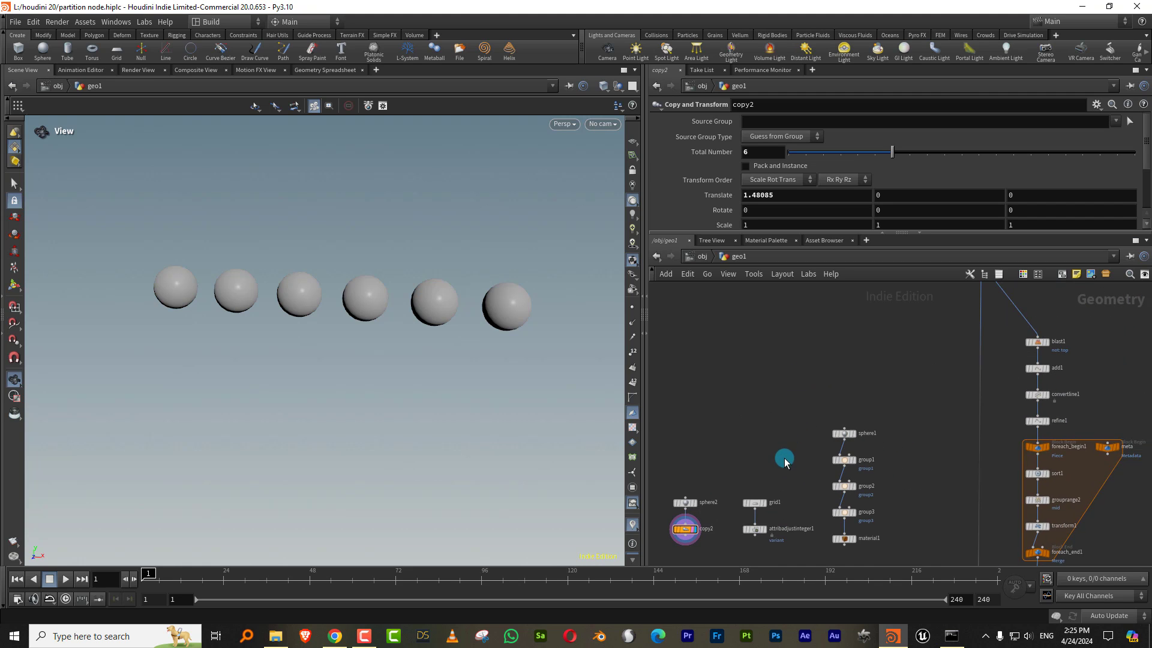
middle_click_drag(784, 459, 799, 430)
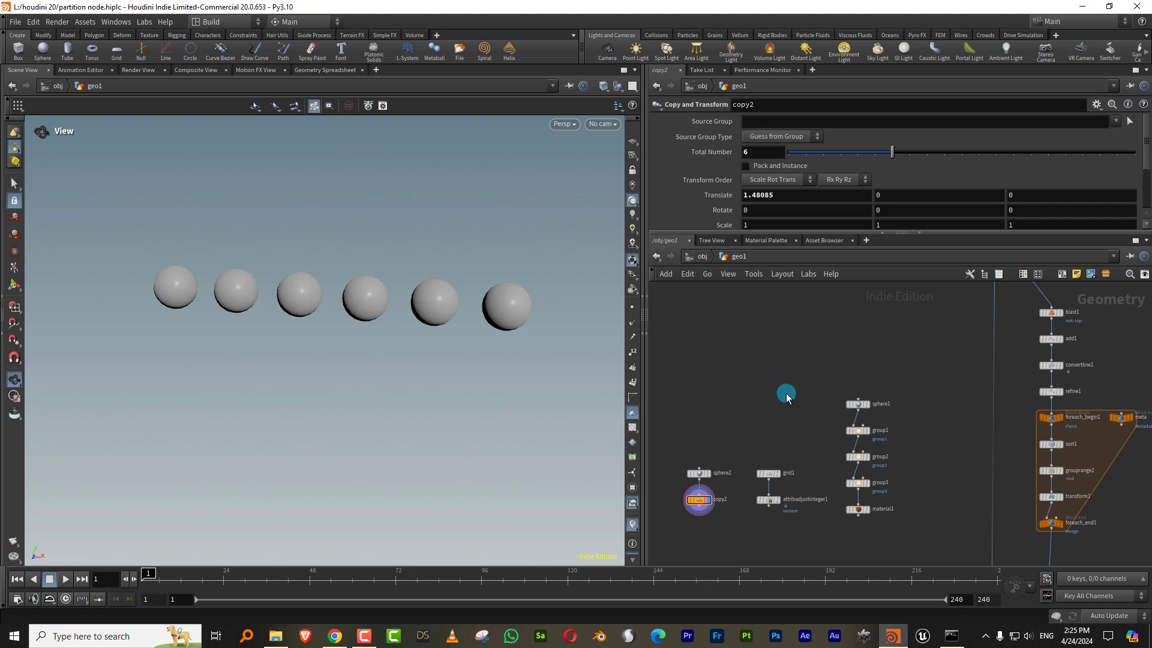
scroll(797, 391, "up", 3)
middle_click_drag(796, 392, 833, 350)
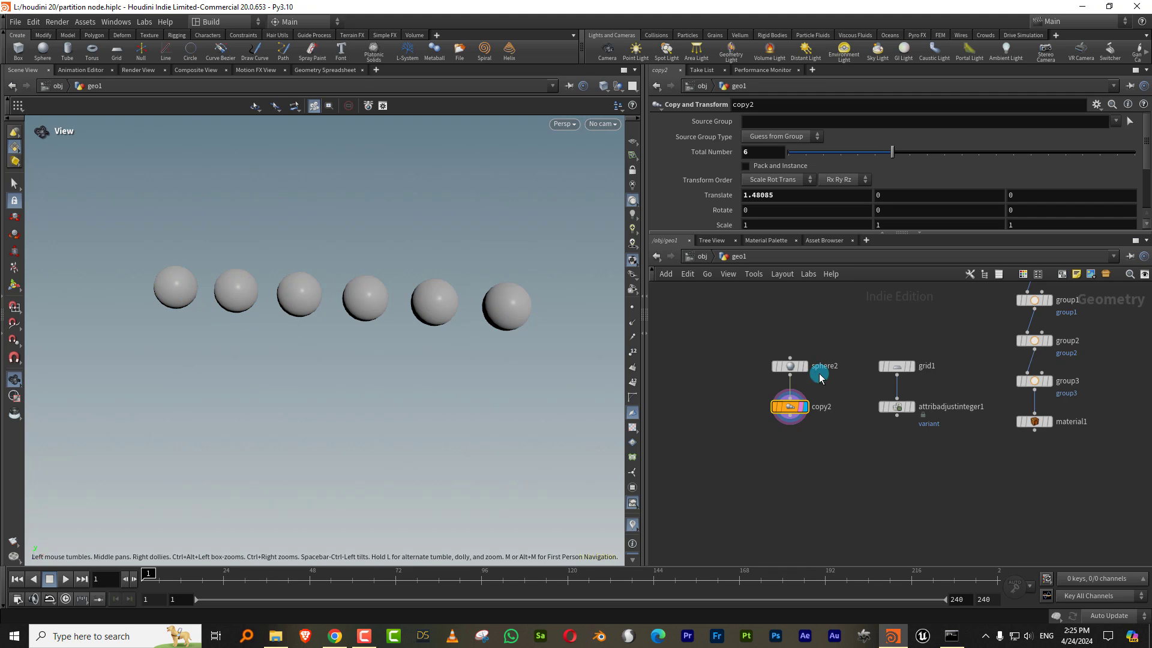
Step: Add a Connectivity node connected below copy2 and make it the displayed node
scroll(779, 433, "up", 4)
left_click(776, 464)
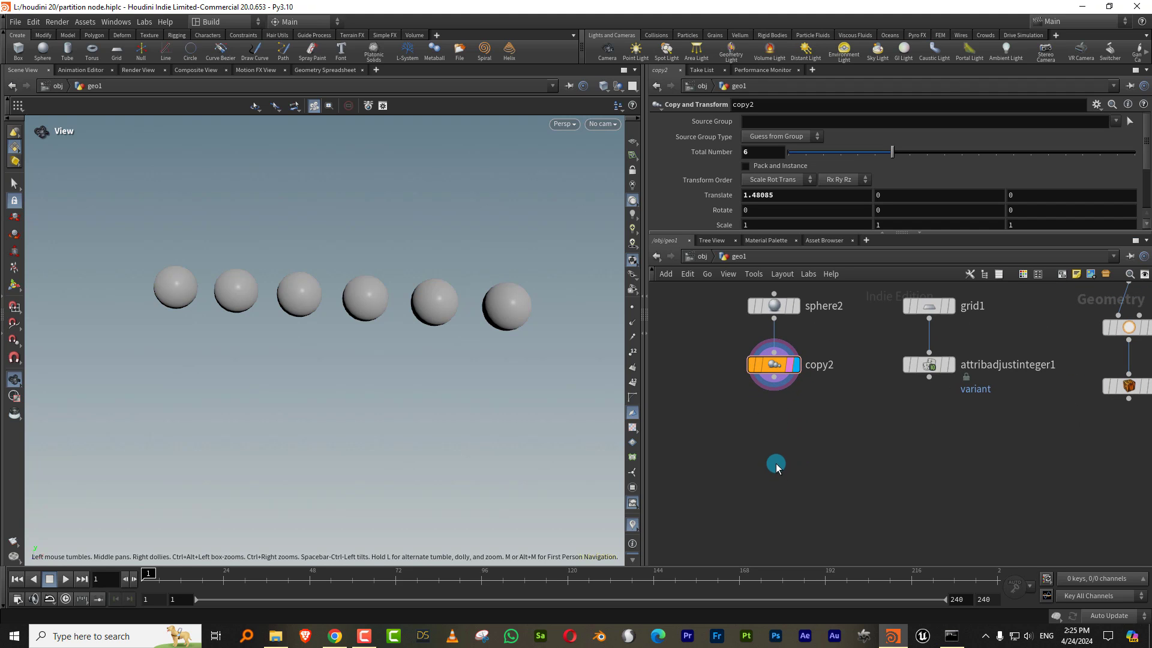
key("Tab")
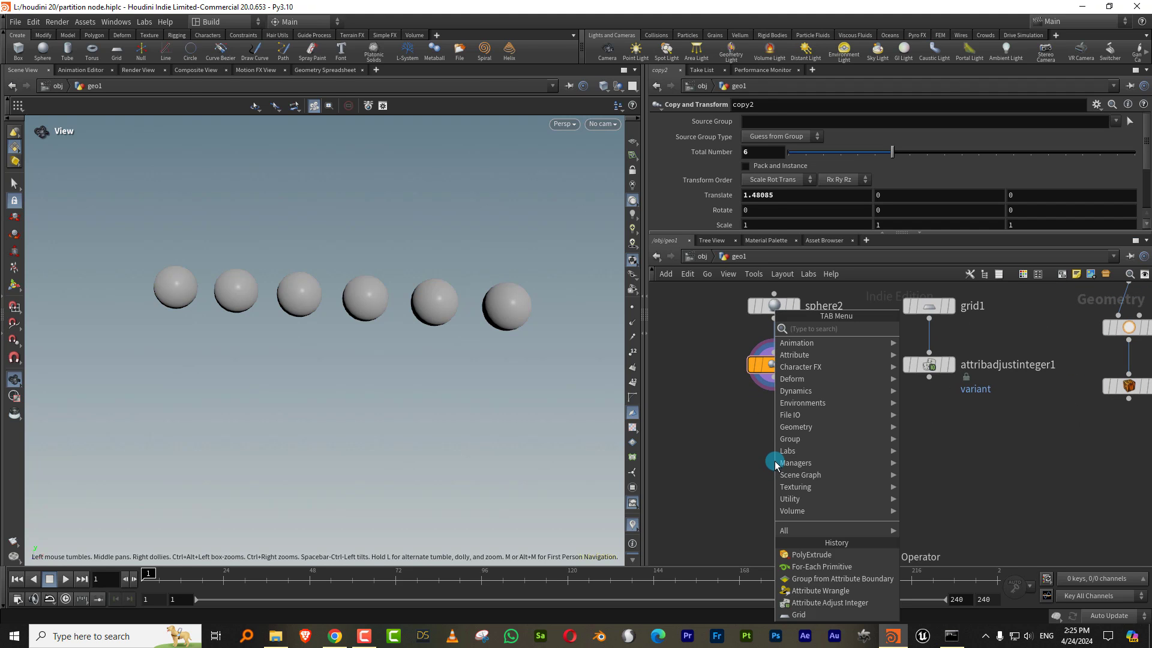
type("conn")
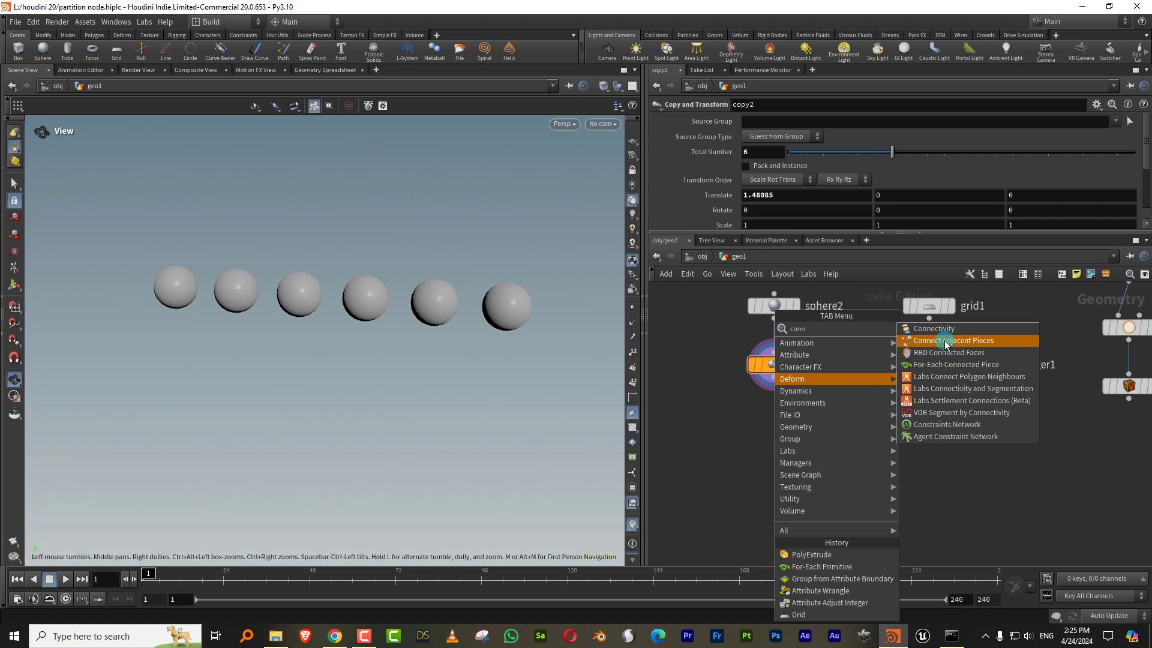
key("Return")
left_click(774, 442)
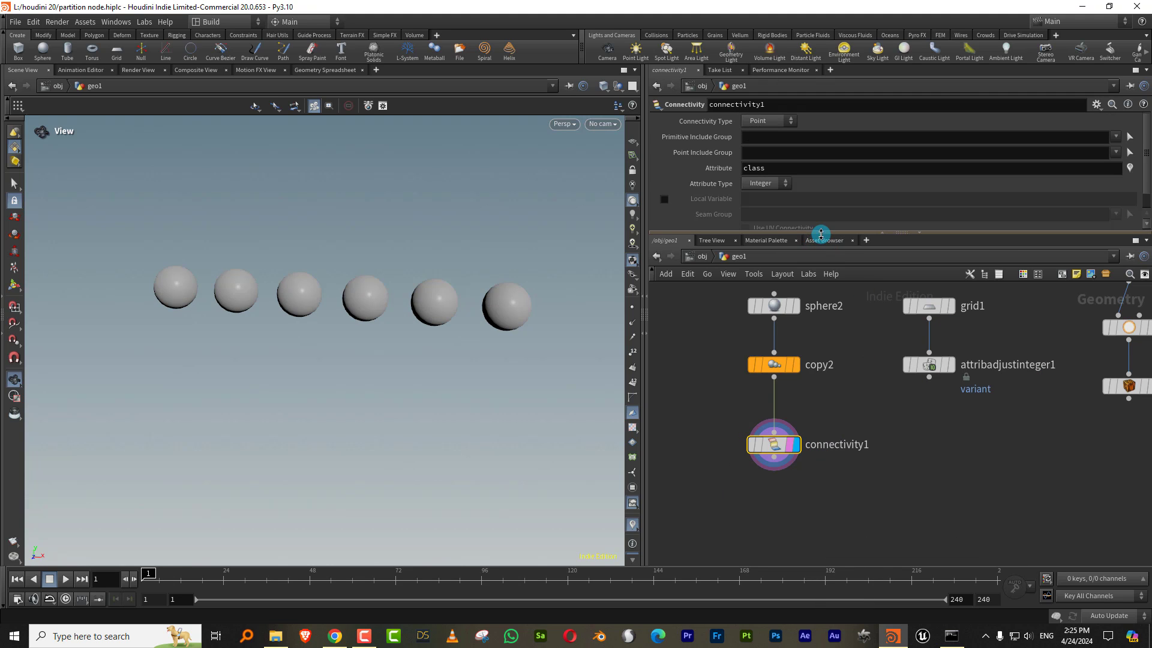
Step: Enlarge the parameter area and visualize the connectivity node's class attribute on the spheres from its node info
left_click_drag(818, 234, 813, 277)
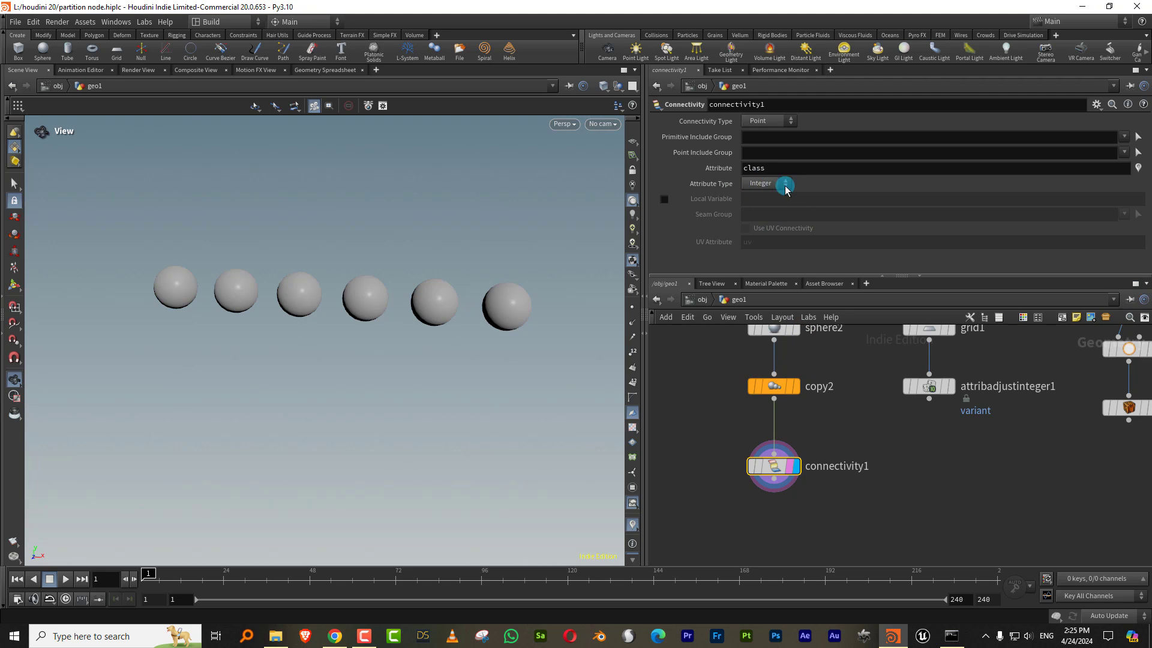
left_click(735, 467)
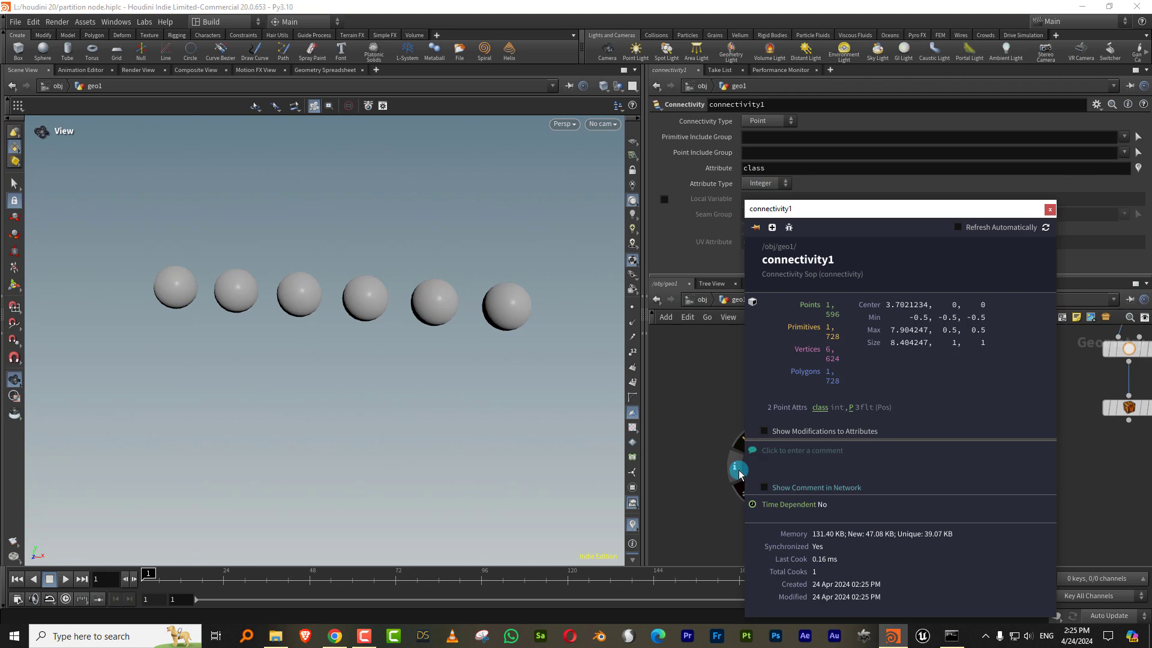
left_click(820, 408)
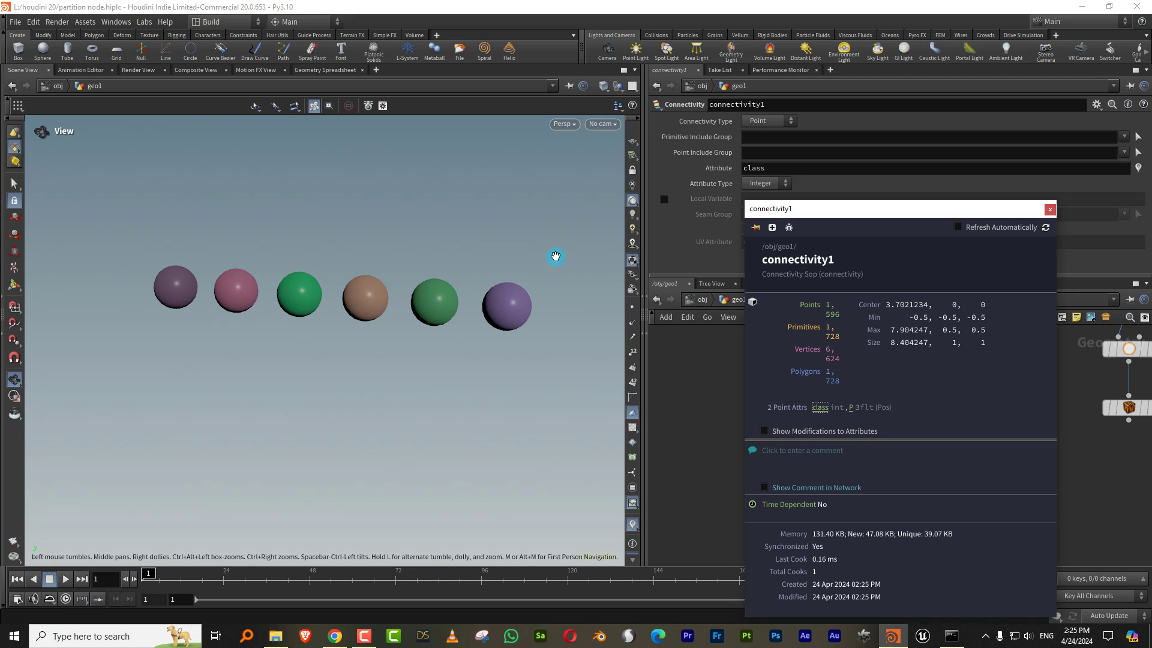
Step: Examine the class values of the points in the geometry spreadsheet beside the viewport
left_click(642, 334)
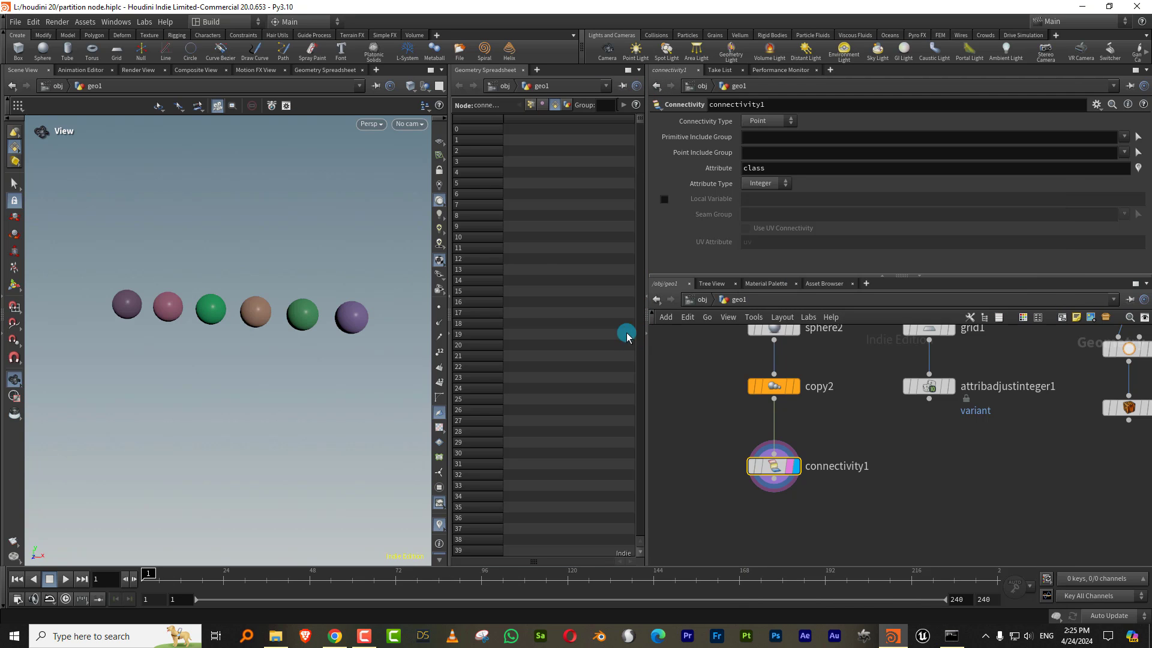
left_click(531, 105)
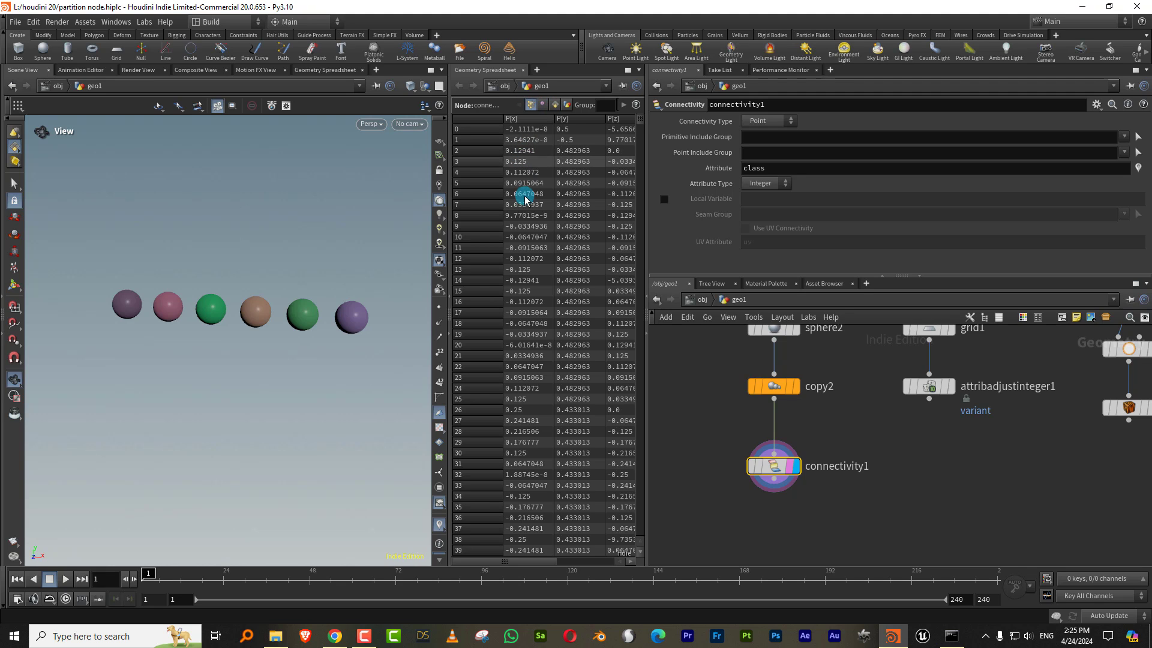
left_click_drag(449, 474, 283, 486)
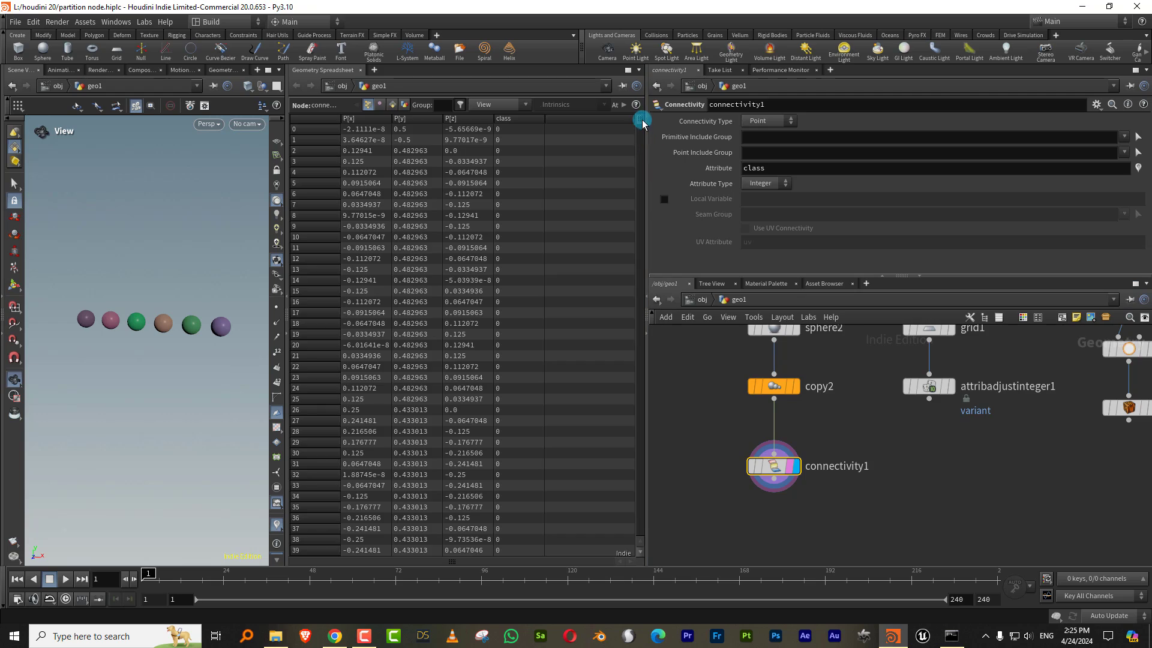
mouse_move(642, 122)
left_mouse_down()
mouse_move(636, 394)
mouse_move(648, 109)
left_mouse_up()
left_click_drag(284, 335, 645, 334)
Step: Set the Connectivity Type to Primitive and check the primitives' class values in the geometry spreadsheet
left_click(758, 121)
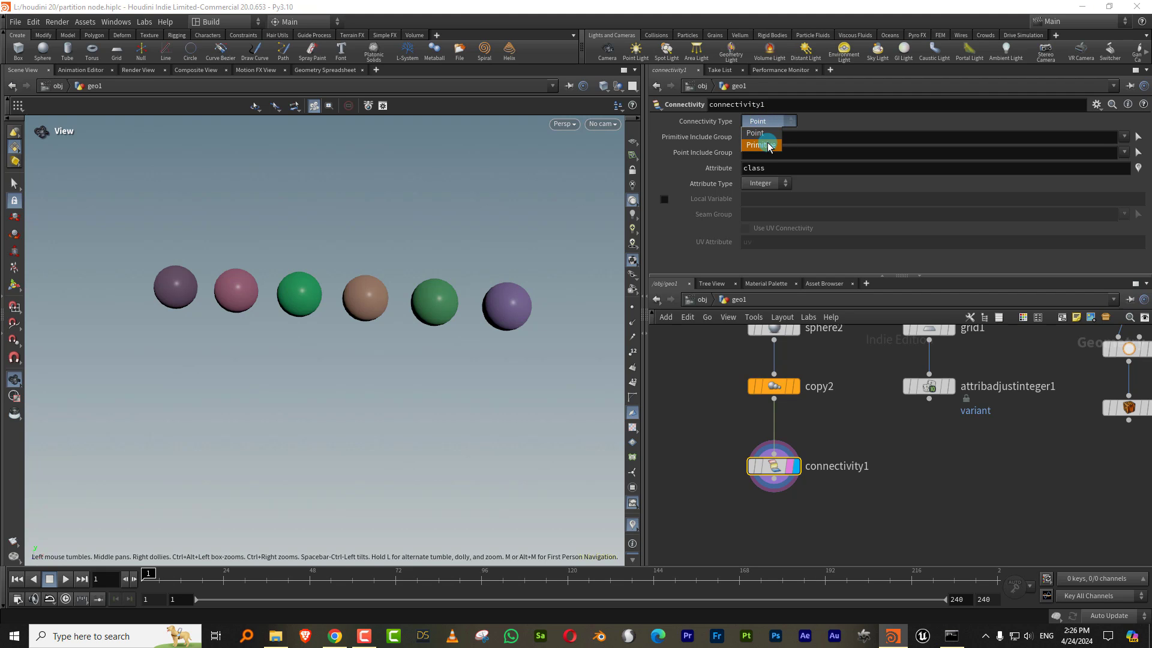
left_click(768, 146)
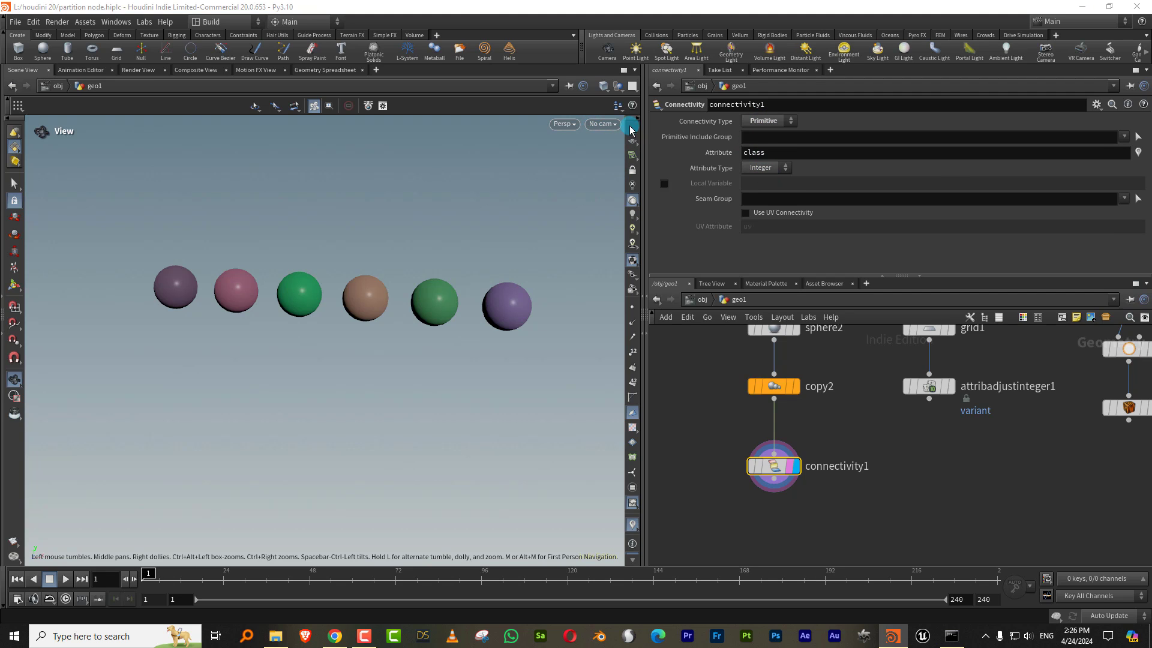
left_click(641, 329)
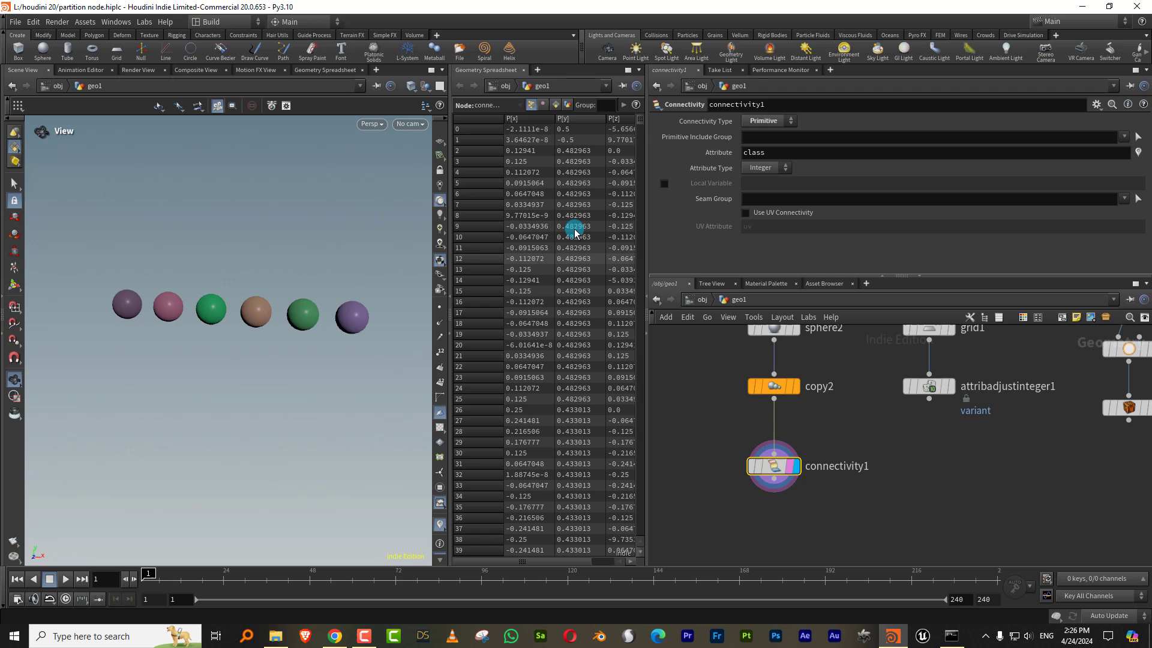
left_click(551, 105)
mouse_move(639, 117)
left_mouse_down()
mouse_move(641, 247)
mouse_move(640, 117)
left_mouse_up()
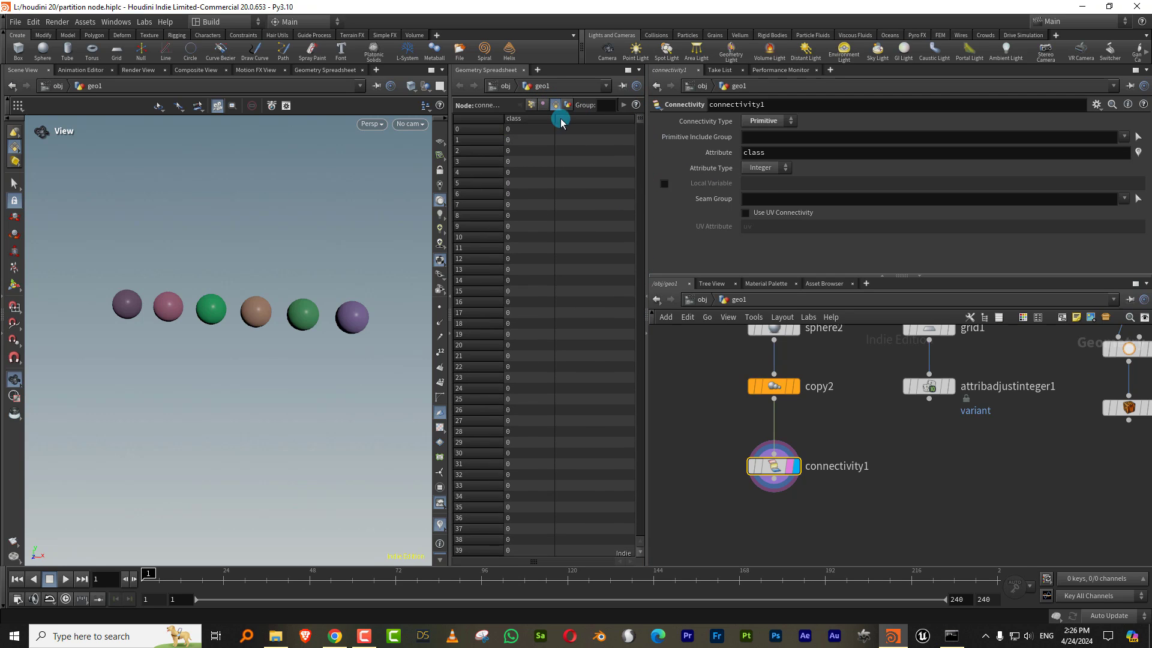
left_click(450, 333)
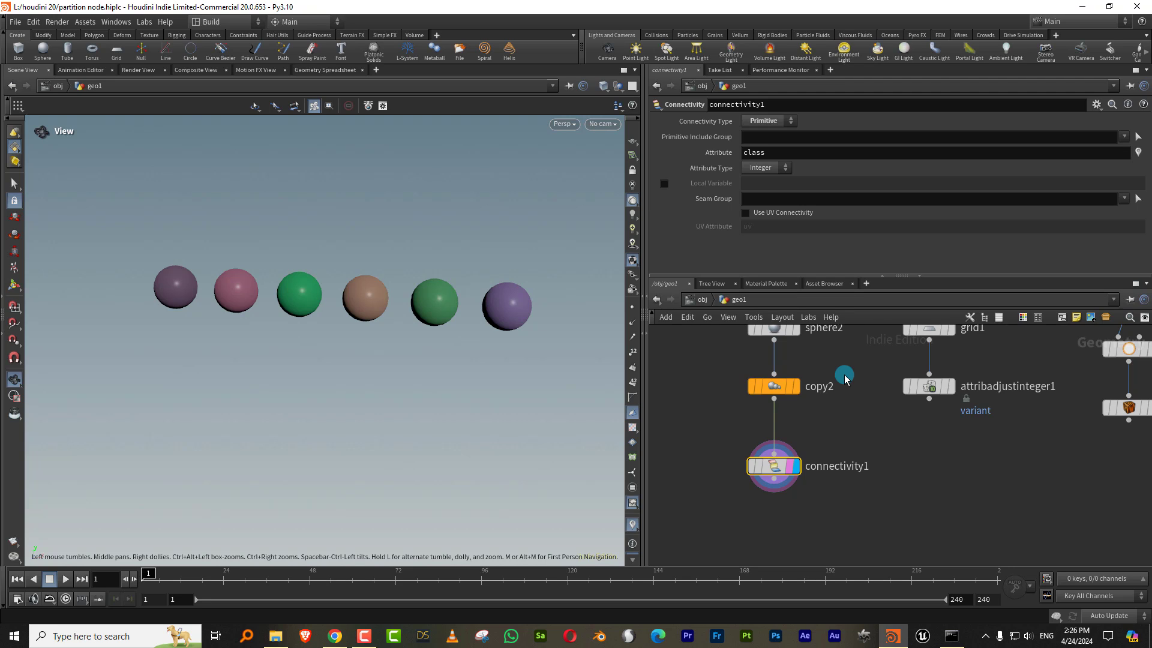
Step: Set the connectivity node's Attribute Type to String and rename its attribute to "name"
left_click(761, 168)
left_click(757, 192)
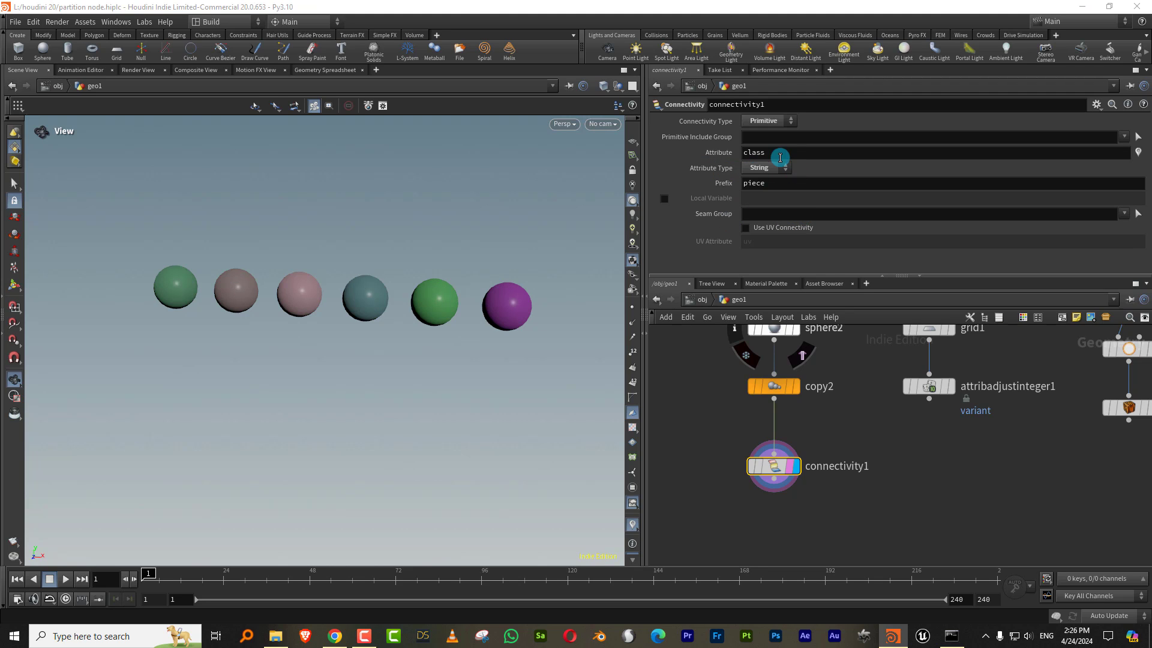
double_click(756, 152)
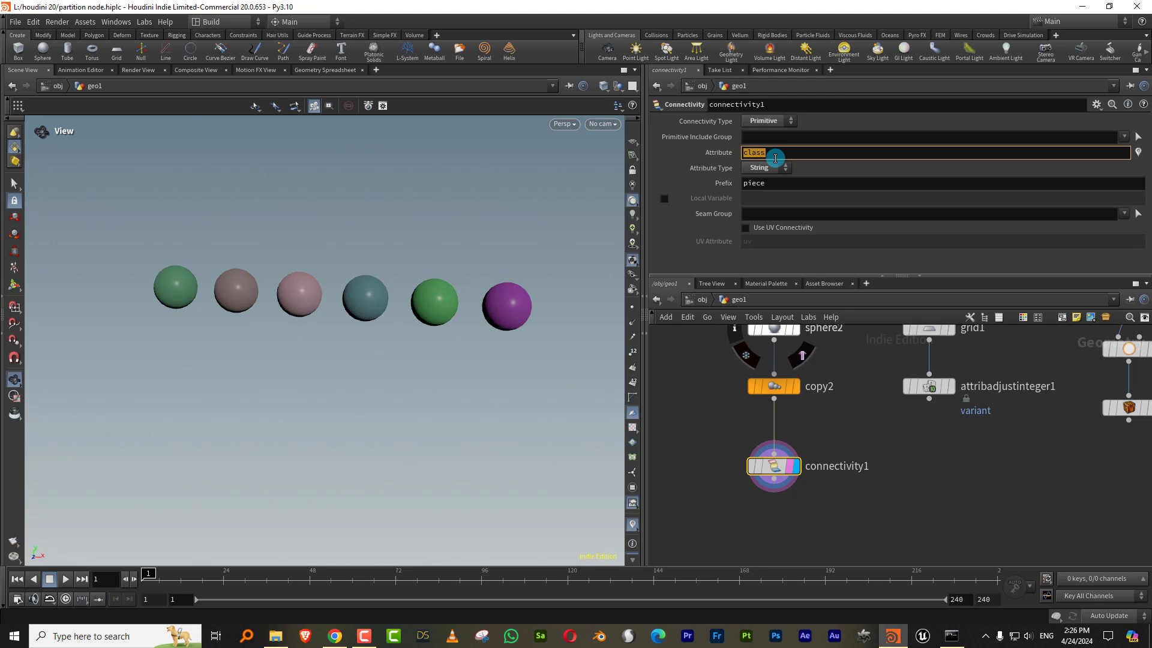
type("name")
key("Return")
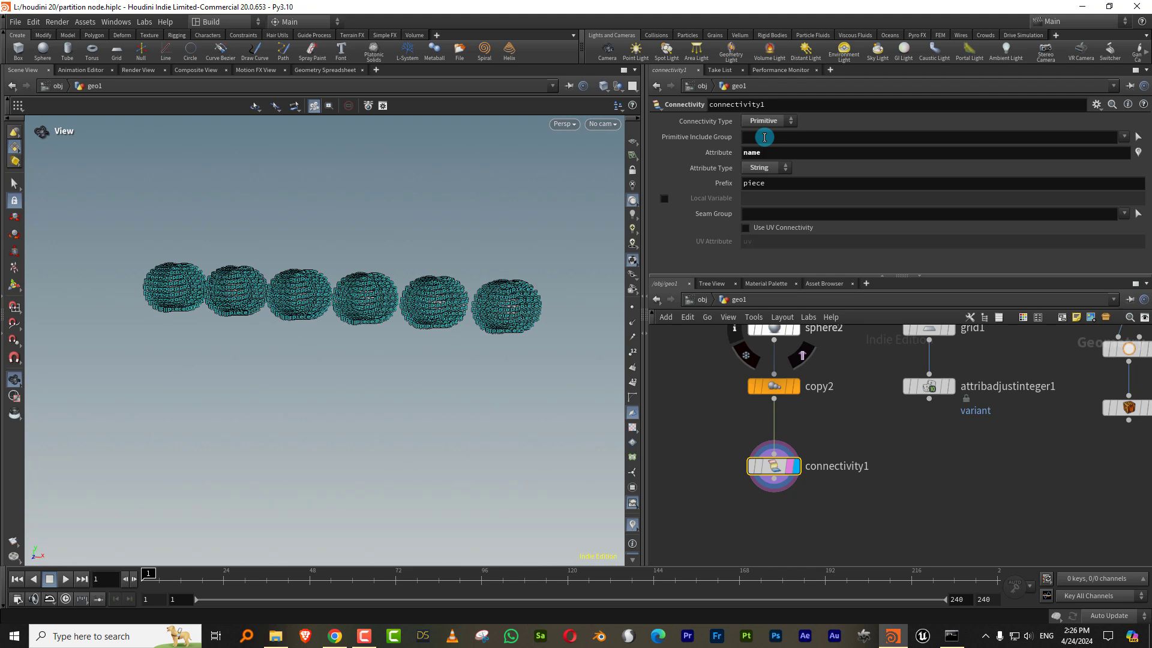
Step: Inspect the name labels on the spheres, try an empty Prefix, and undo the prefix removal
scroll(524, 252, "up", 10)
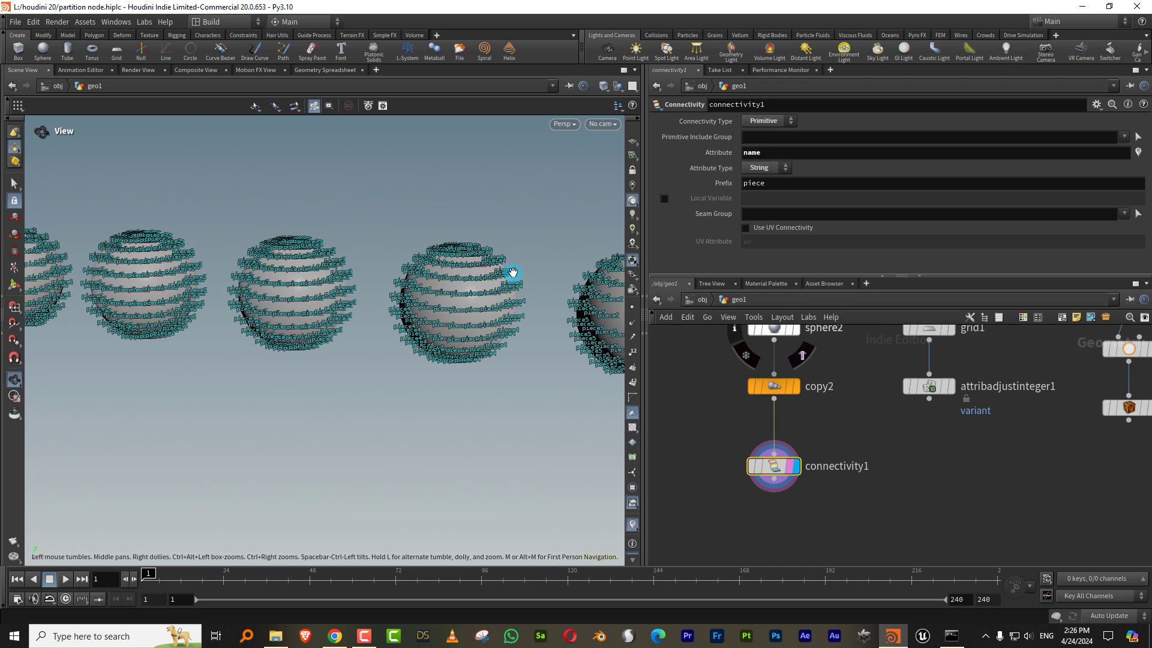
scroll(480, 283, "up", 10)
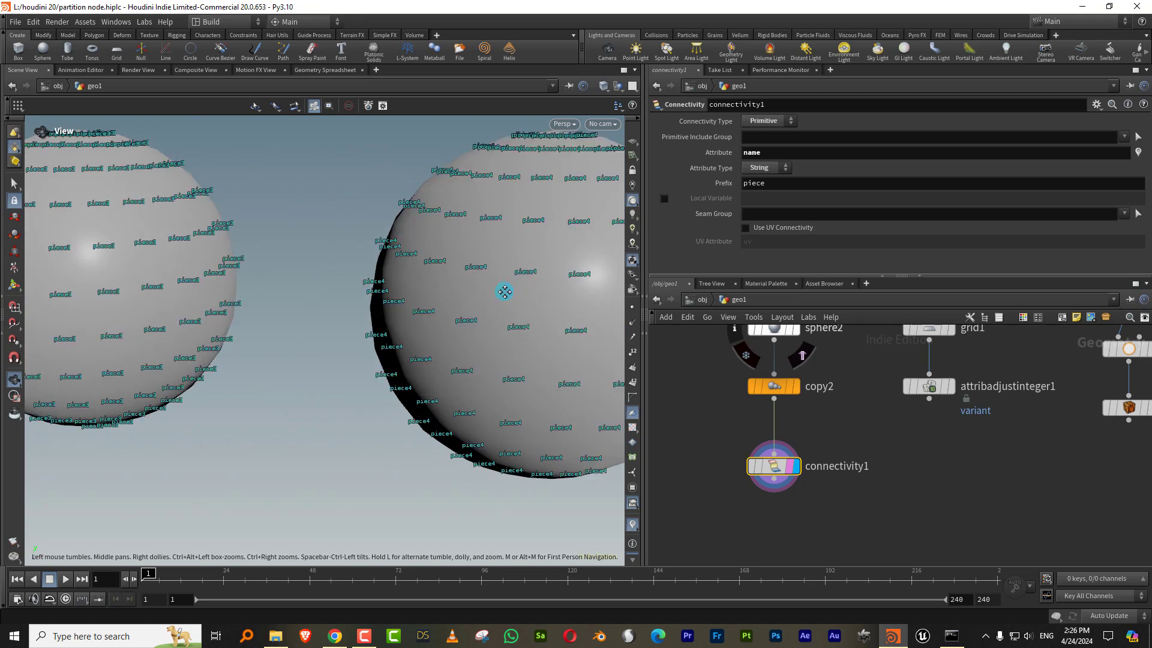
left_click_drag(183, 250, 229, 260)
scroll(364, 291, "down", 5)
middle_click_drag(372, 294, 444, 233)
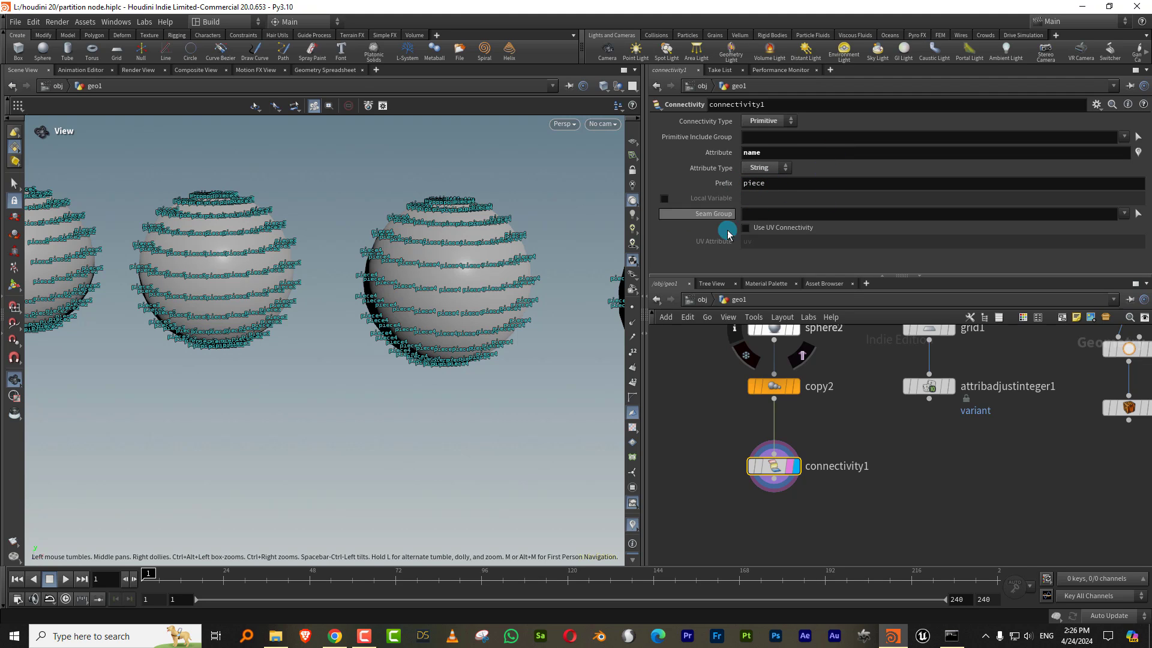
double_click(758, 184)
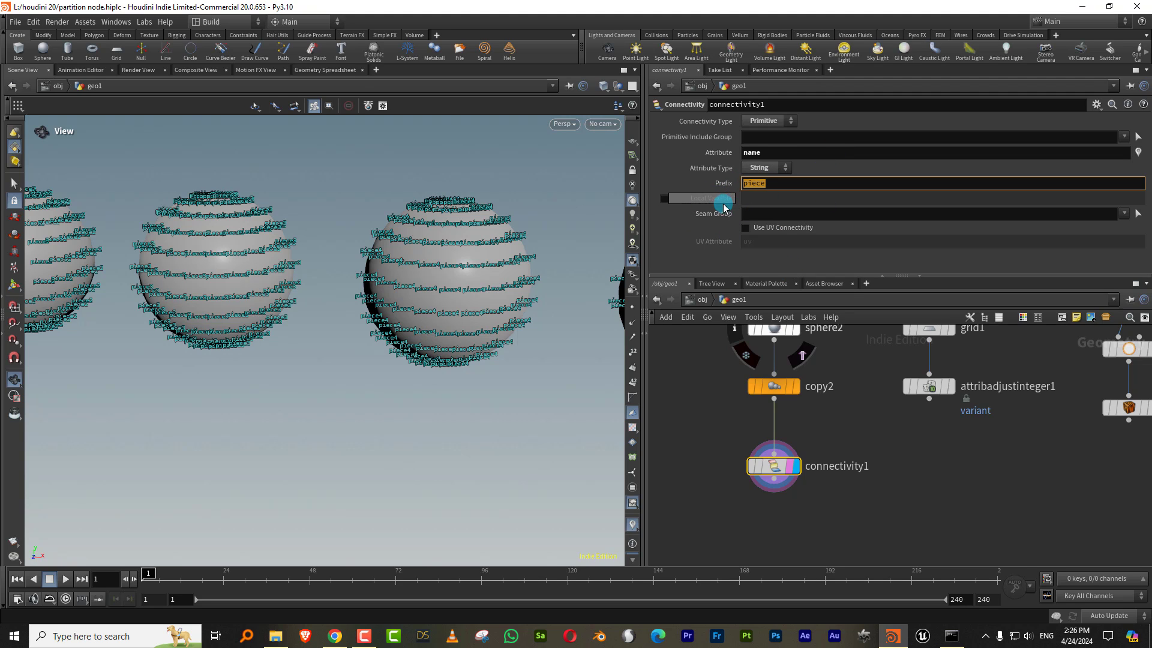
key("BackSpace")
left_click_drag(262, 247, 294, 246)
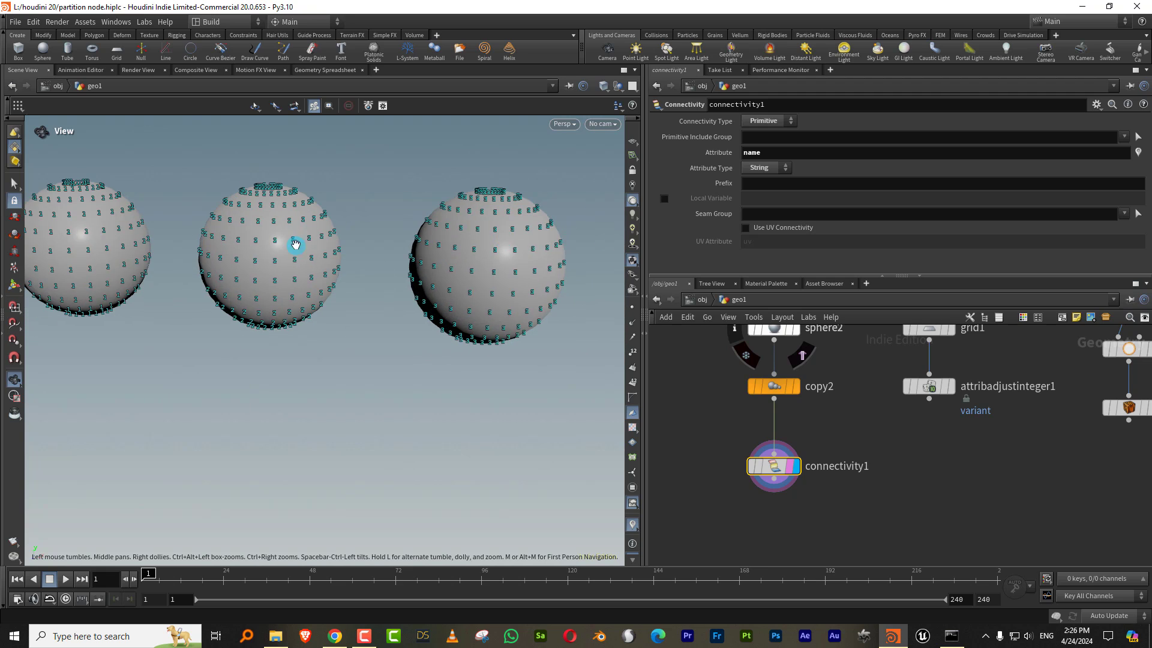
left_click_drag(539, 251, 564, 206)
left_click(759, 184)
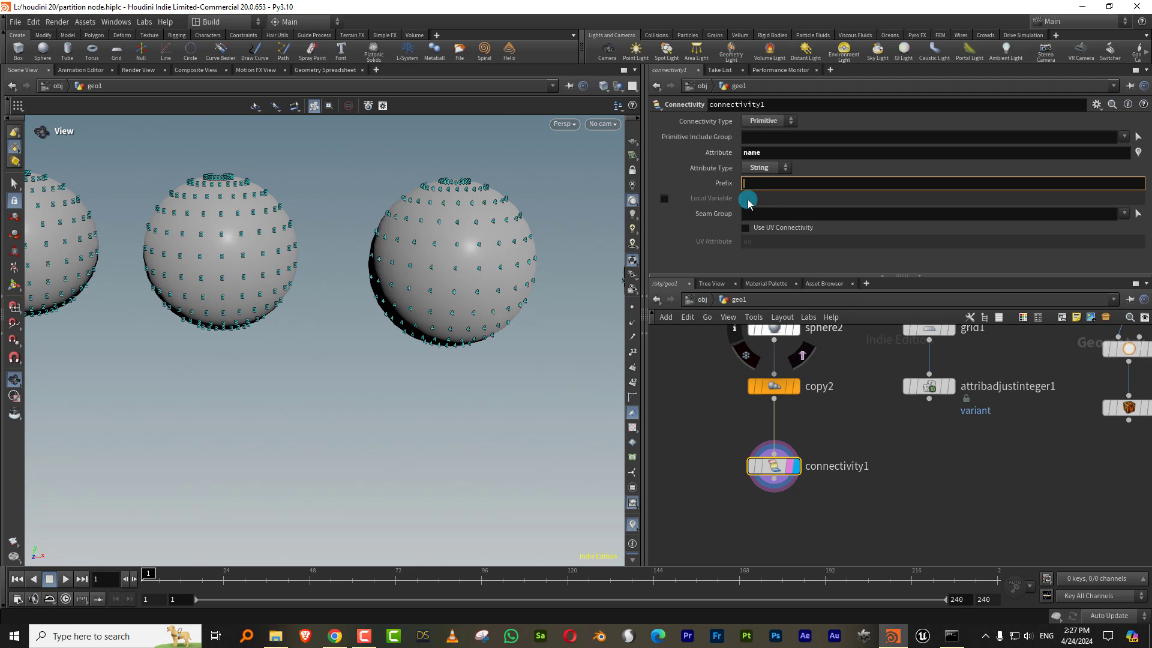
key("ctrl+z")
Step: Turn off the name attribute visualization of the connectivity node from its node info
middle_click_drag(855, 424, 832, 396)
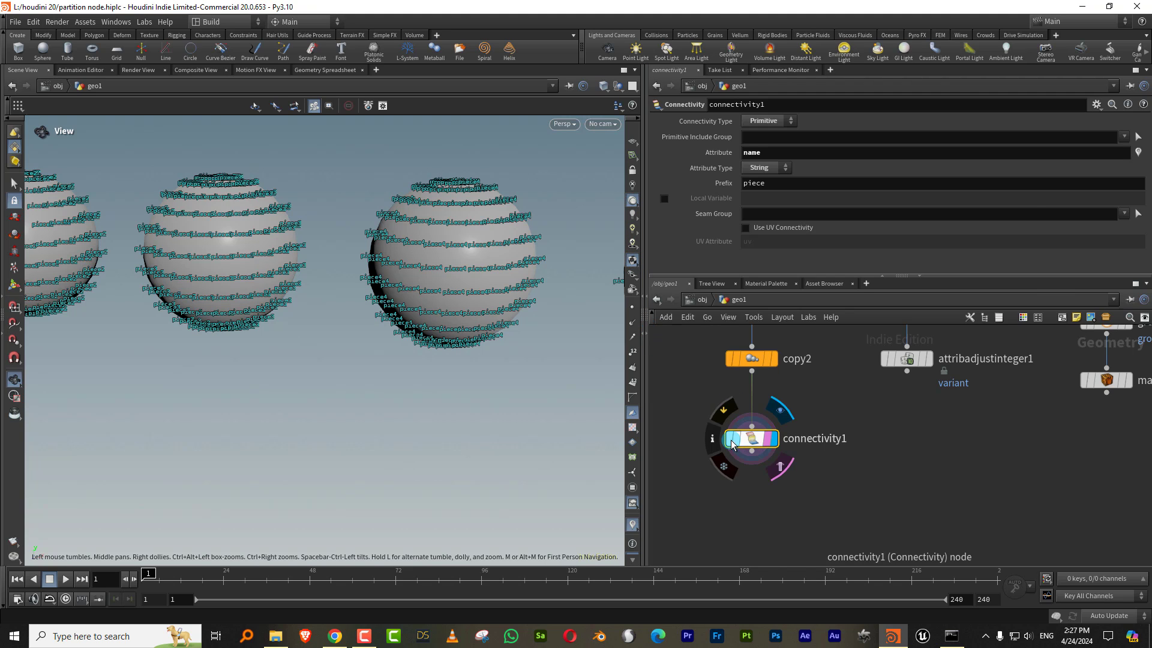
left_click(712, 438)
left_click(803, 408)
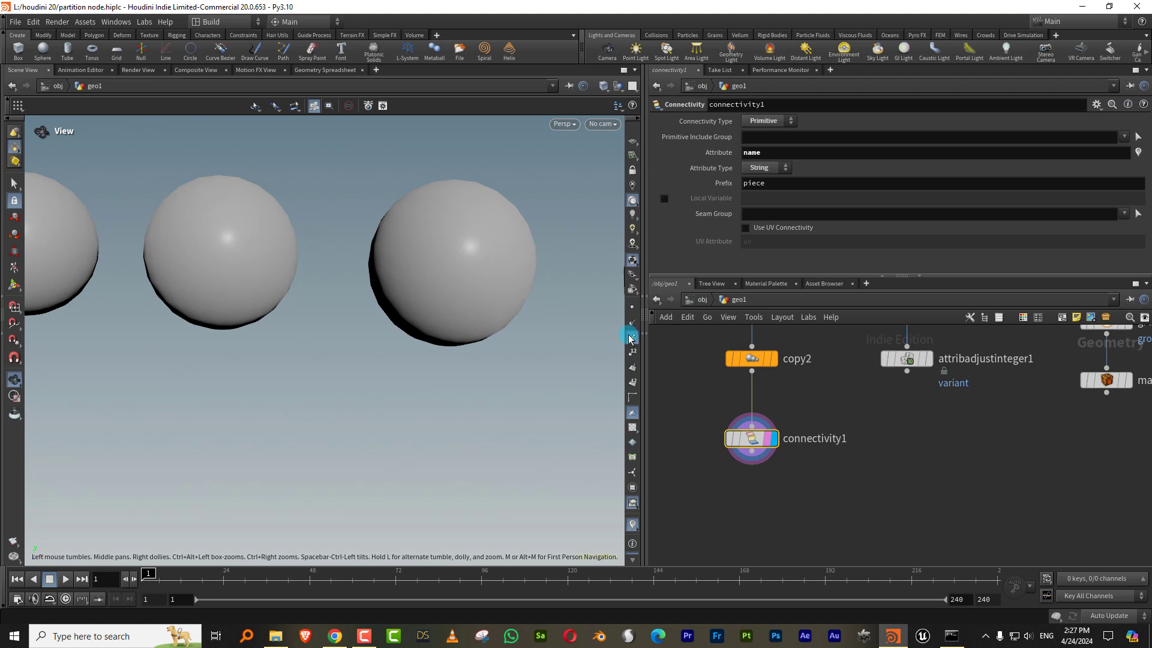
Step: Add a Transform node below connectivity1, wire it to the Connectivity output, and display its result
scroll(803, 412, "down", 2)
scroll(803, 413, "down", 1)
key("Tab")
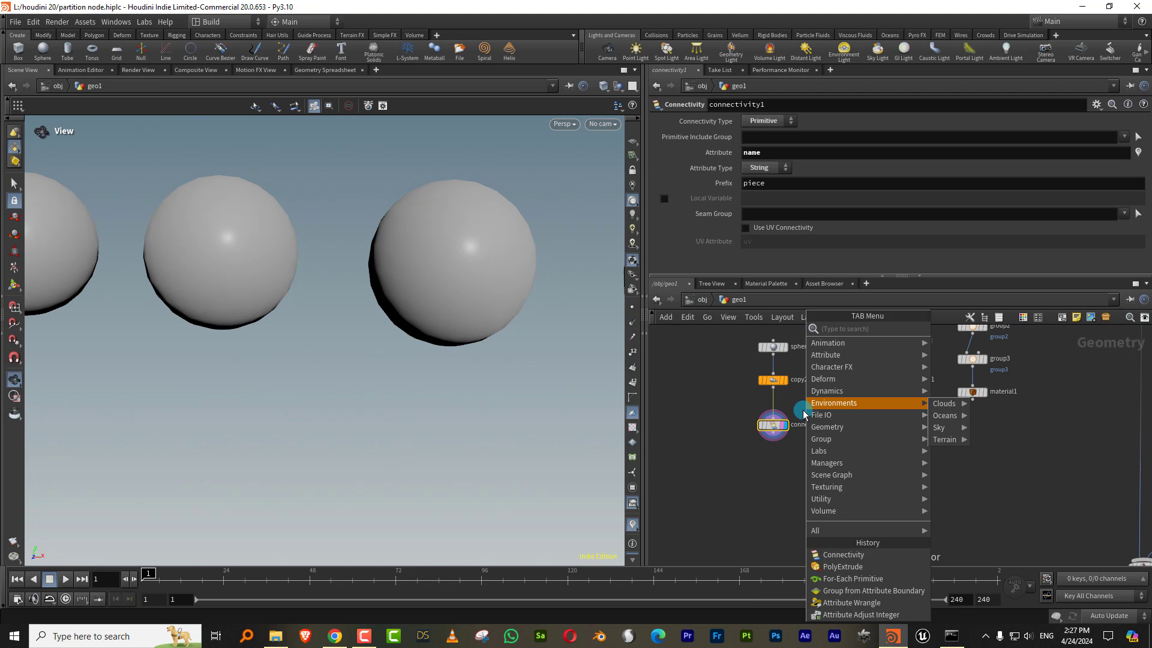
type("tra")
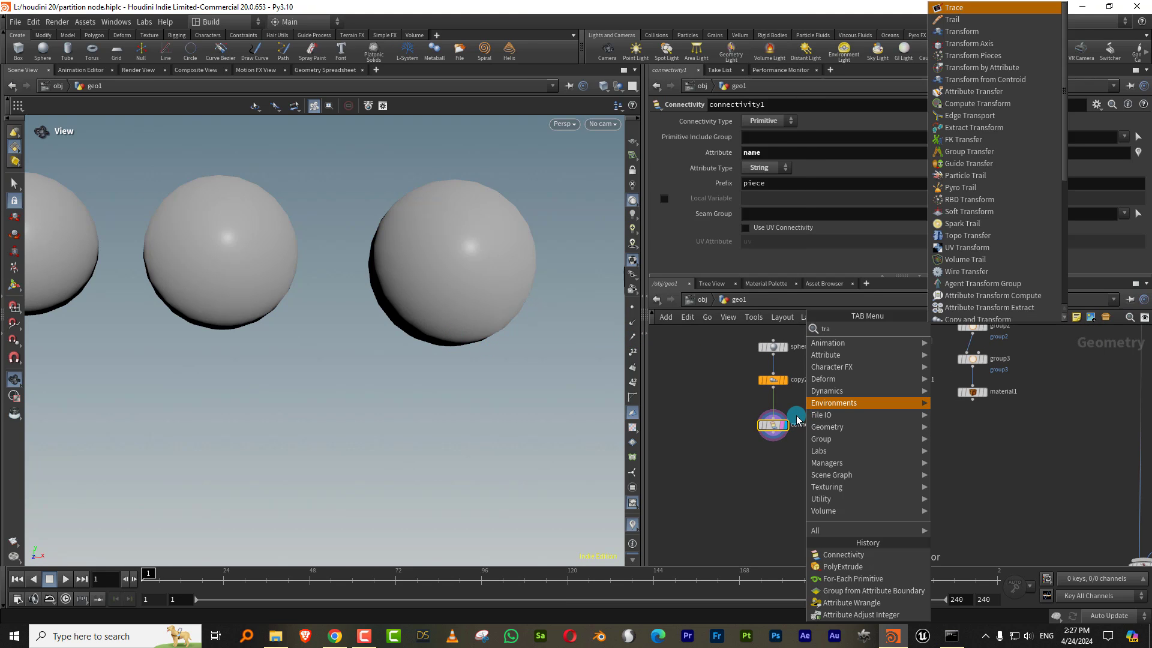
left_click(994, 35)
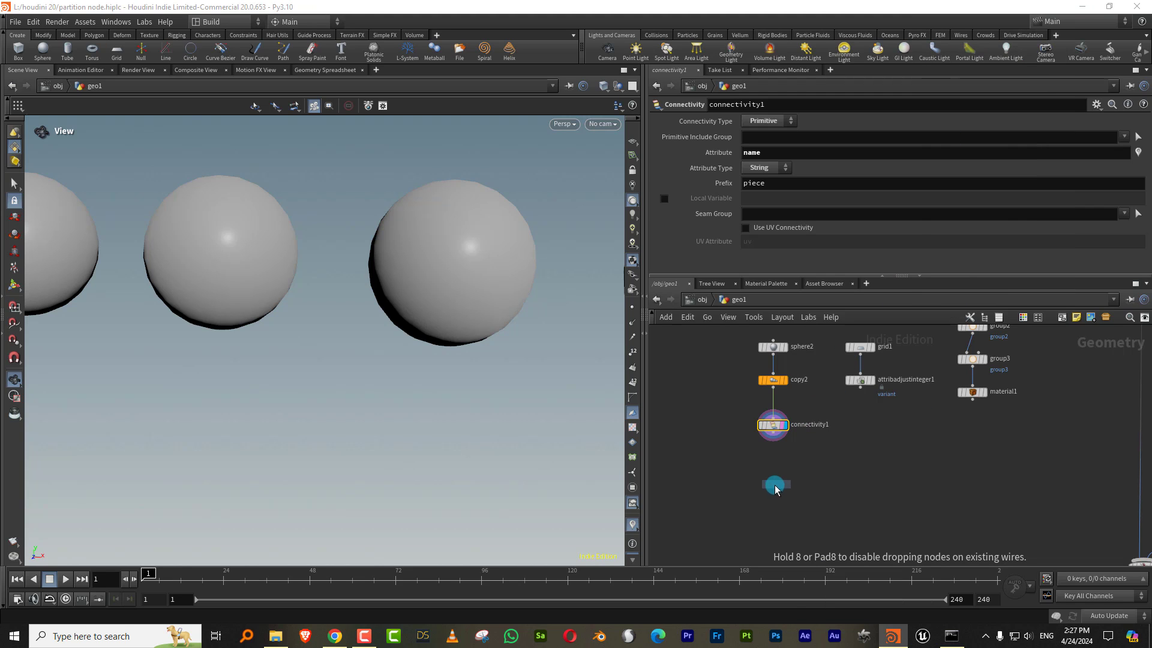
left_click(780, 451)
scroll(783, 457, "up", 1)
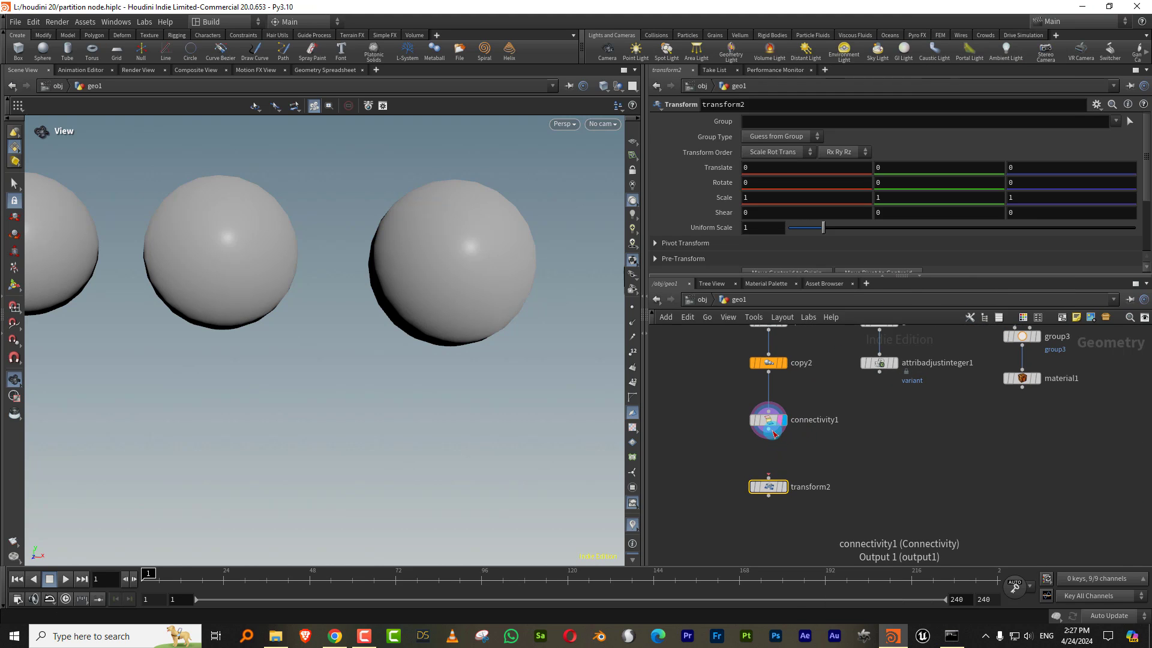
left_click(785, 487)
left_click(780, 490)
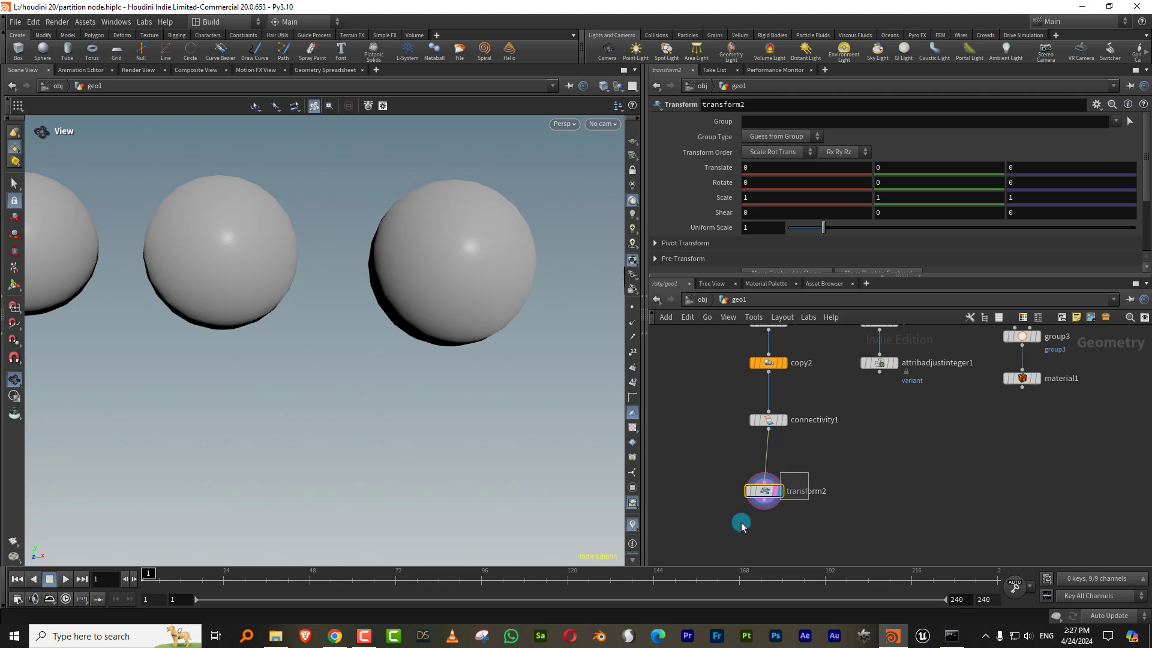
right_click_drag(341, 311, 338, 314)
scroll(338, 315, "down", 5)
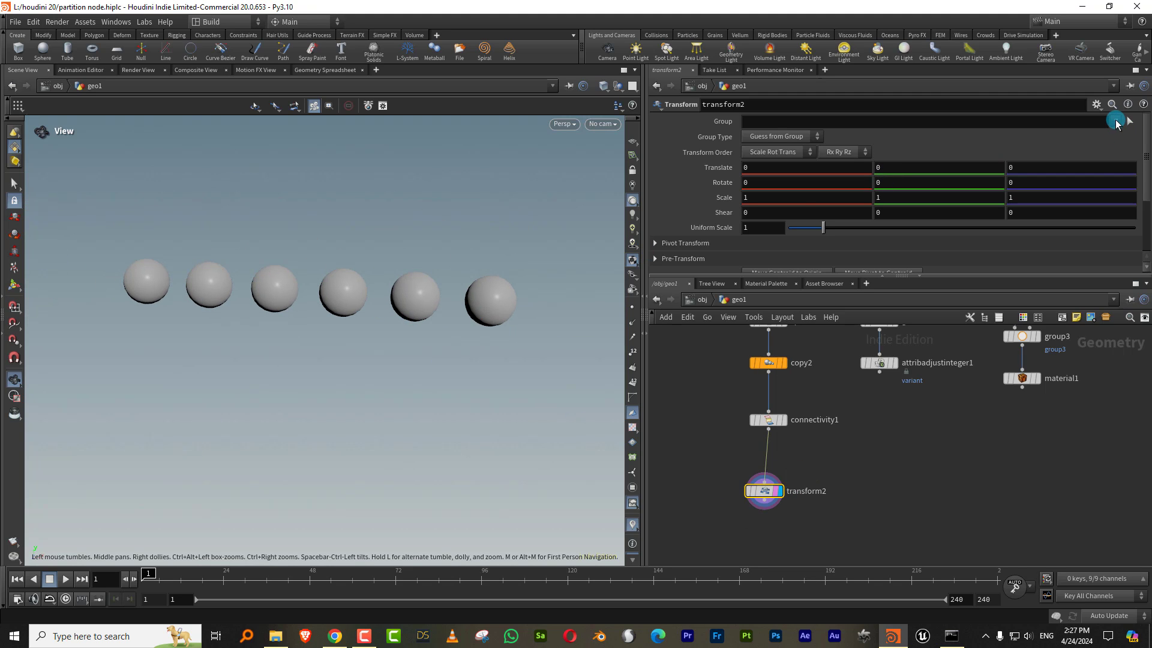
left_click(1116, 121)
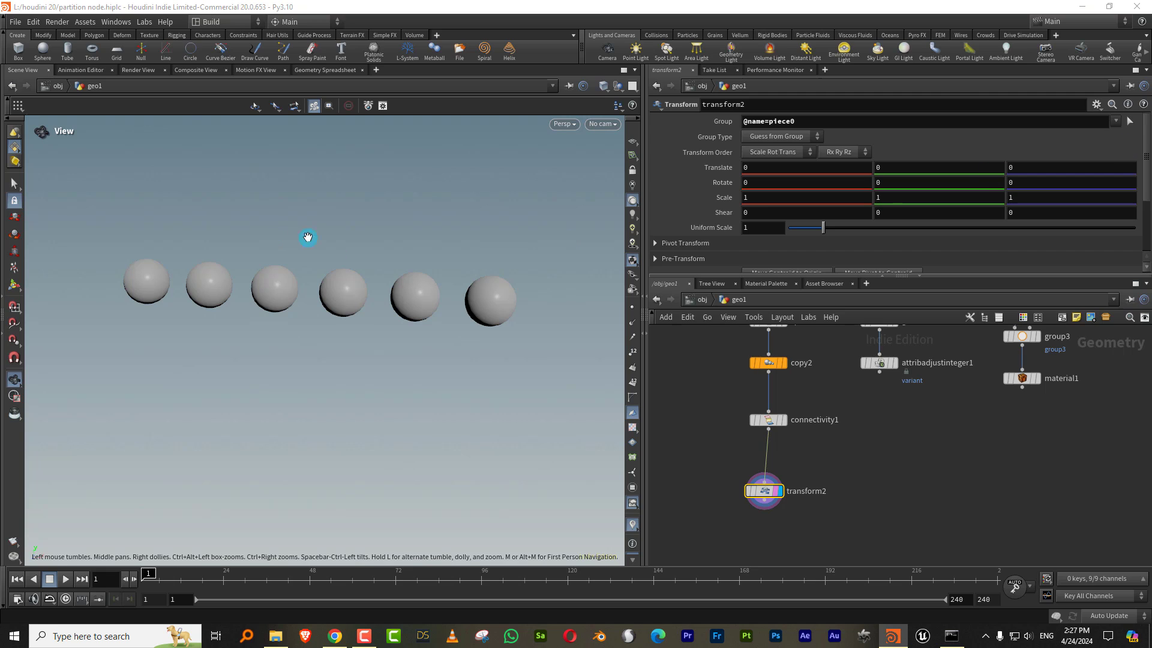
key("Return")
left_click_drag(150, 272, 147, 248)
left_click_drag(791, 123, 807, 116)
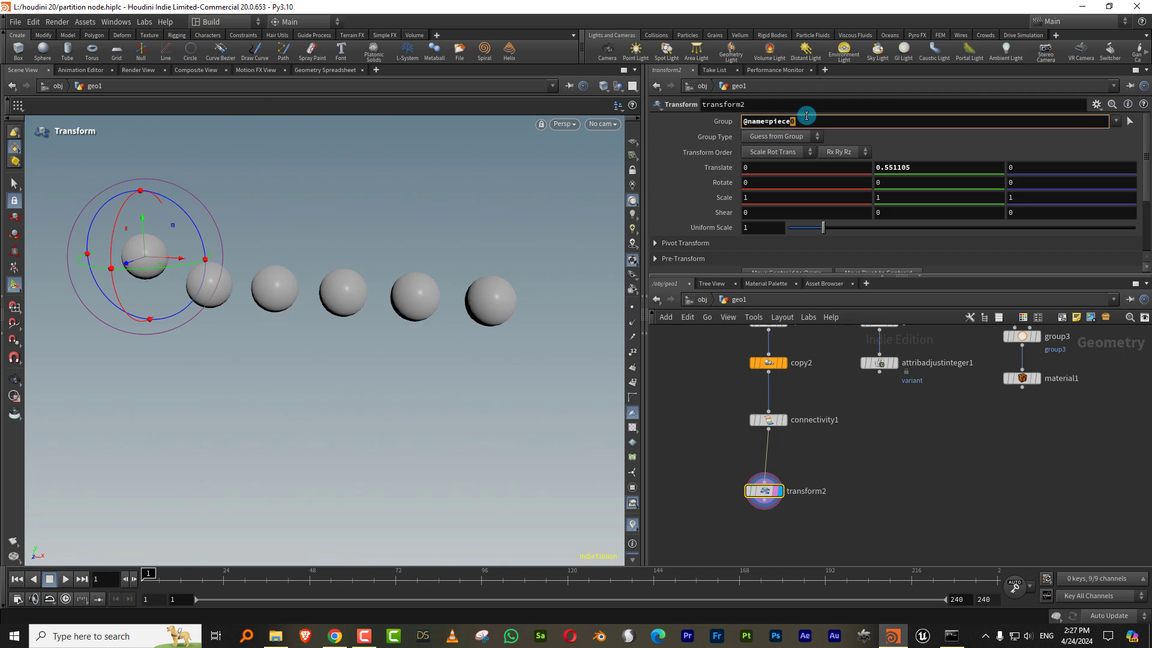
type("2")
key("Return")
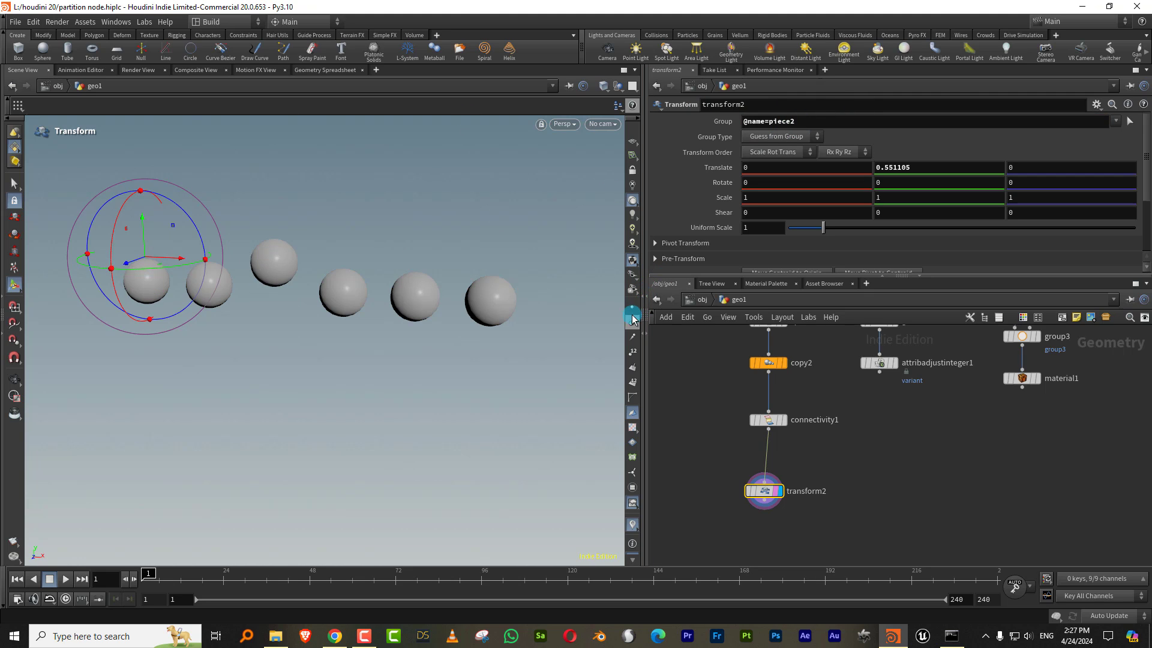
left_click_drag(765, 491, 769, 475)
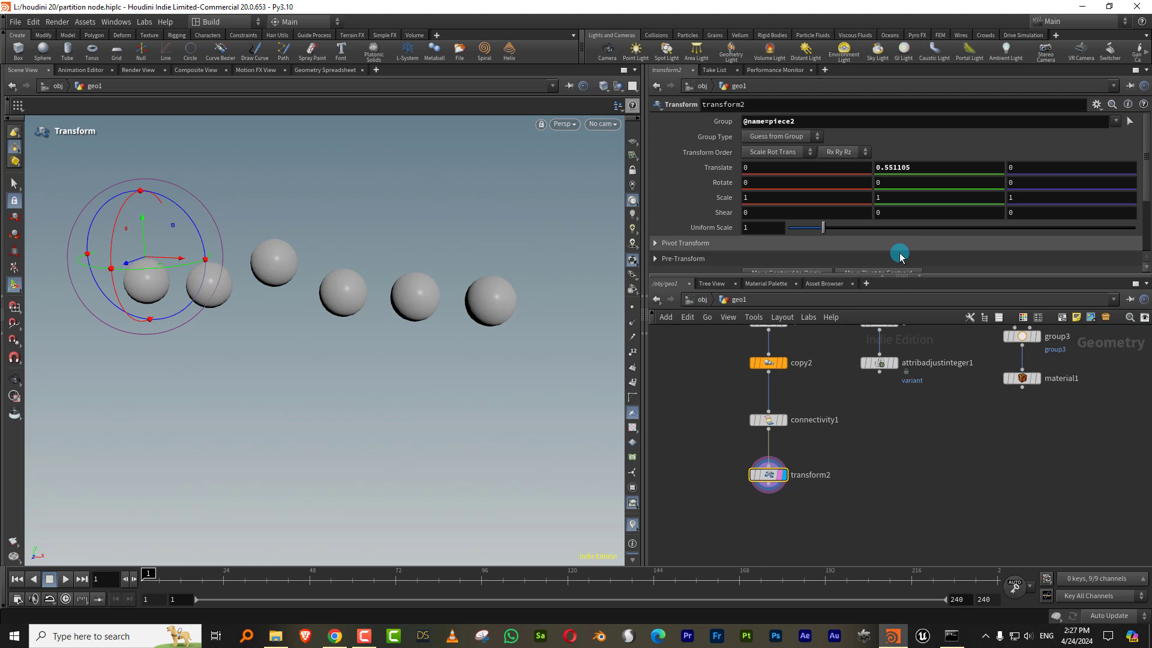
Step: Enlarge the network pane and add a displayed Groups from Name node after transform2, aligned directly beneath it
left_click_drag(837, 277, 836, 225)
scroll(859, 384, "down", 2)
middle_click_drag(848, 402, 837, 402)
left_click_drag(742, 305, 757, 416)
left_click(805, 395)
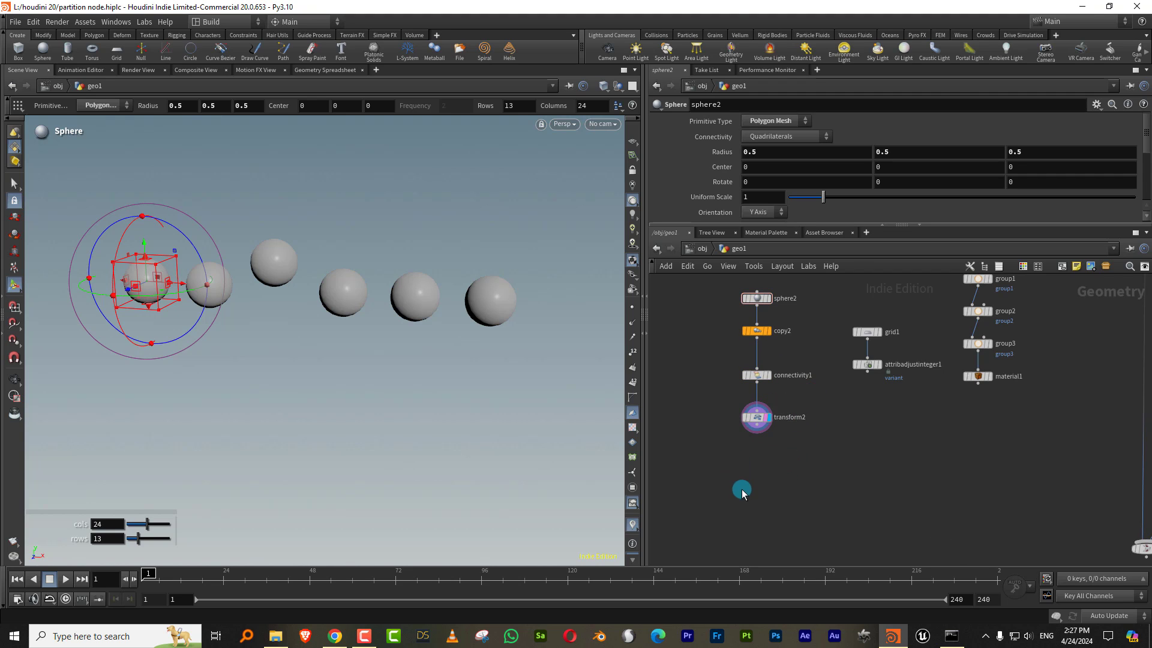
key("Tab")
type("group")
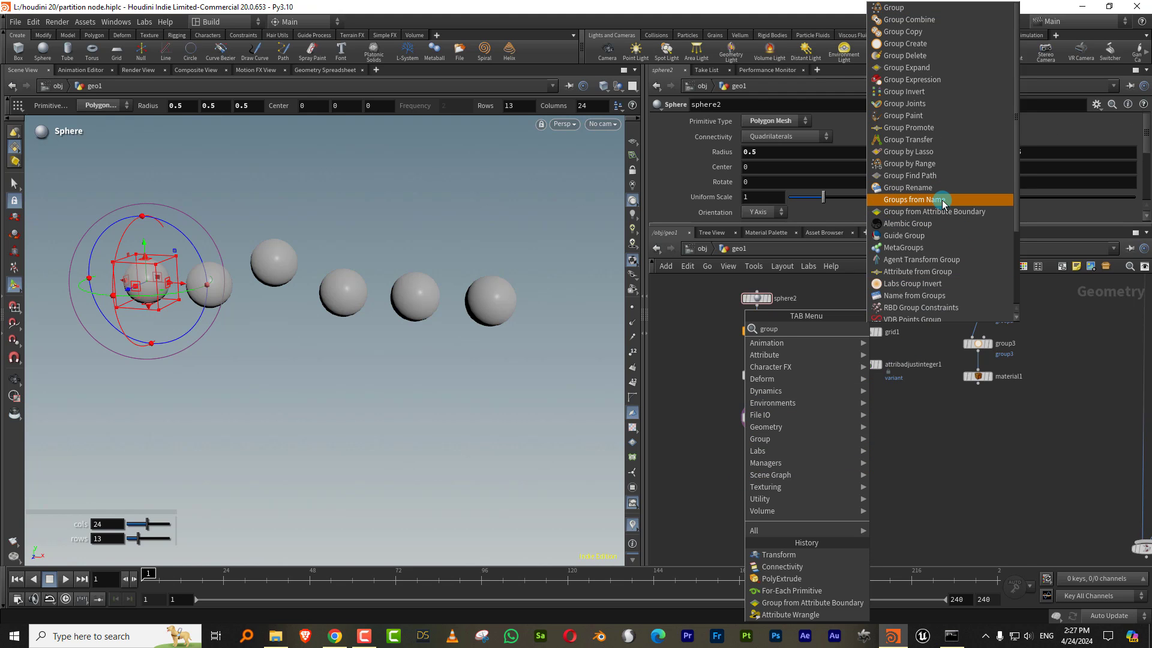
left_click(943, 200)
left_click(751, 473)
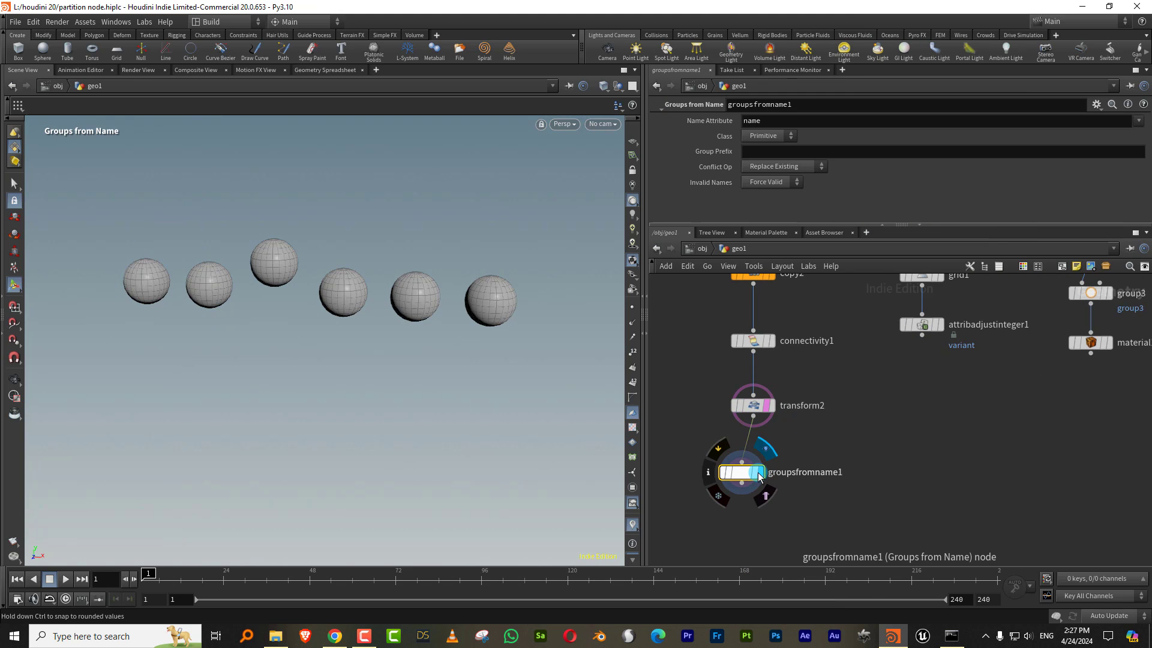
left_click(791, 403)
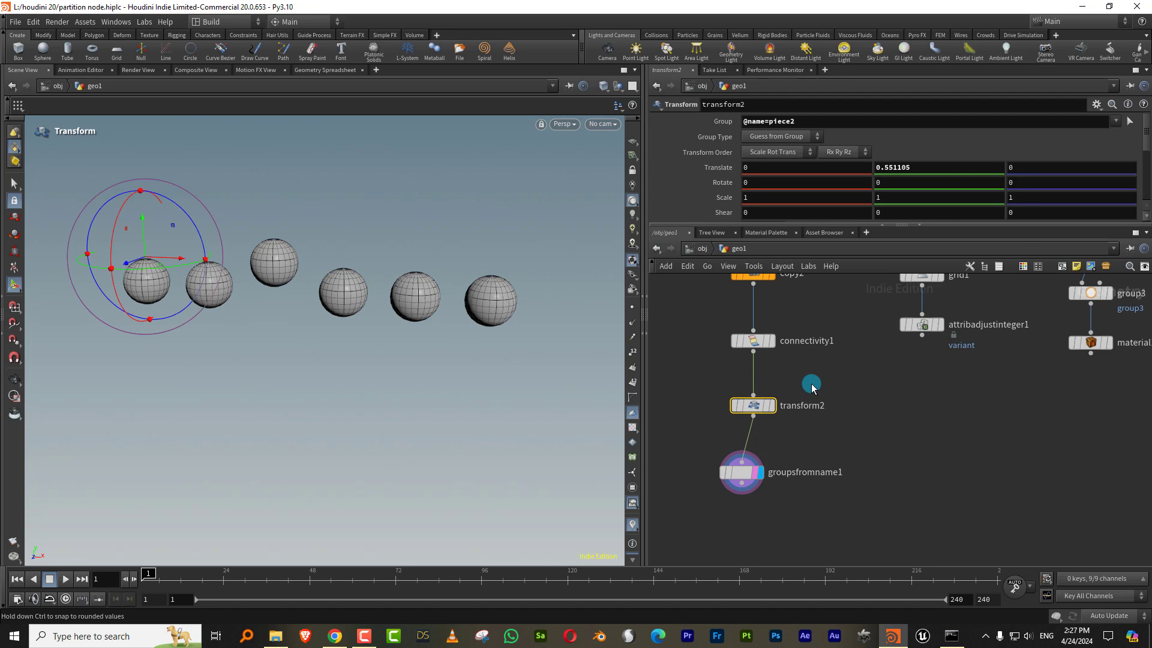
left_click_drag(741, 473, 754, 472)
Step: Rename the output attribute of the connectivity1 node to "class"
left_click_drag(824, 376, 694, 311)
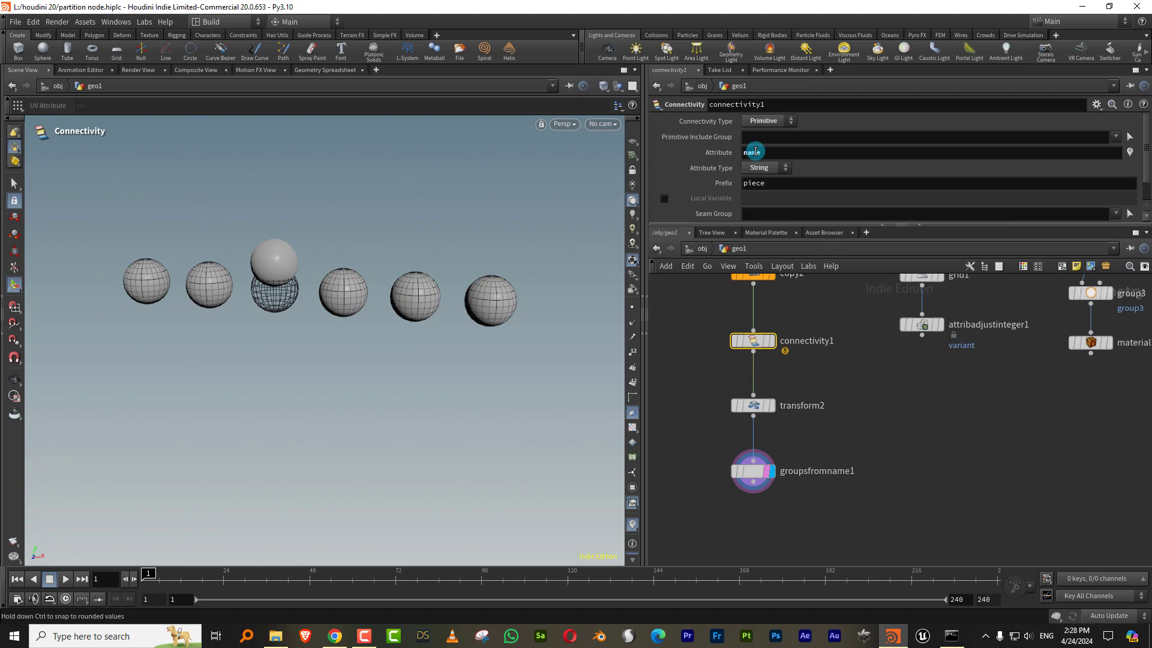
double_click(752, 152)
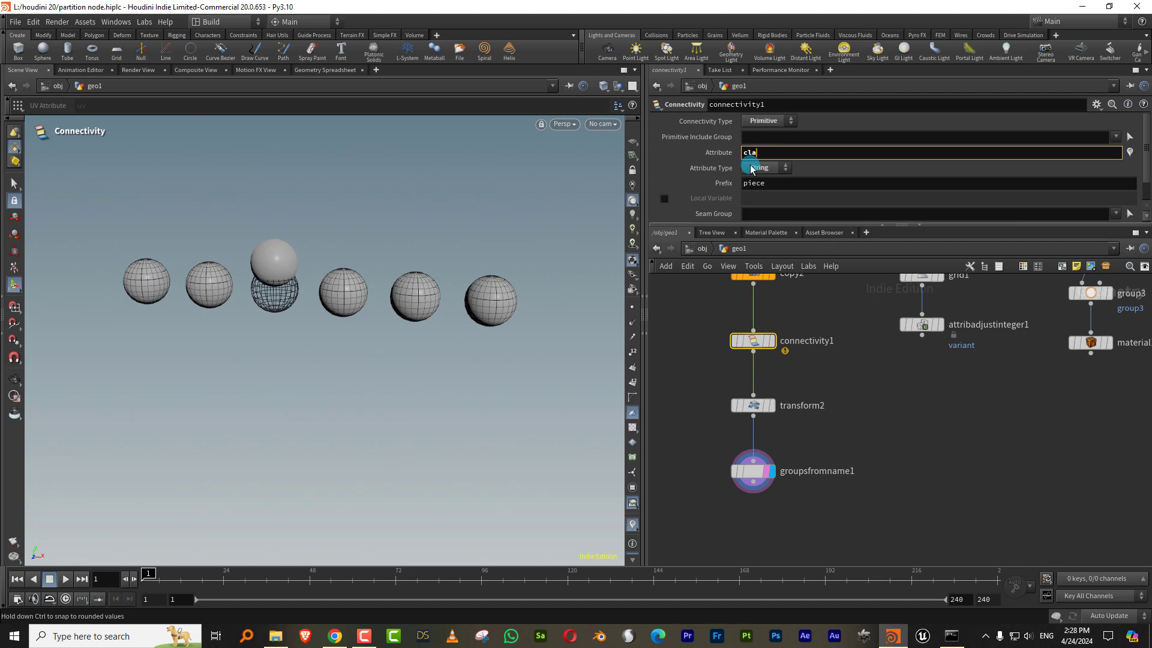
key("Return")
left_click(751, 408)
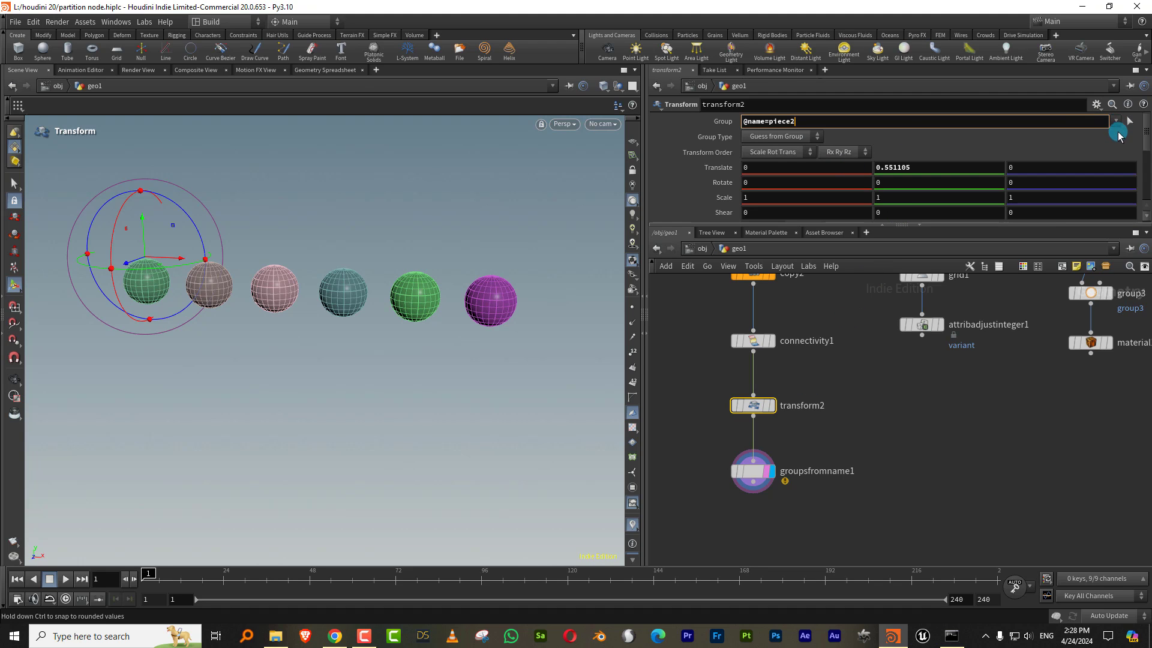
left_click(1115, 121)
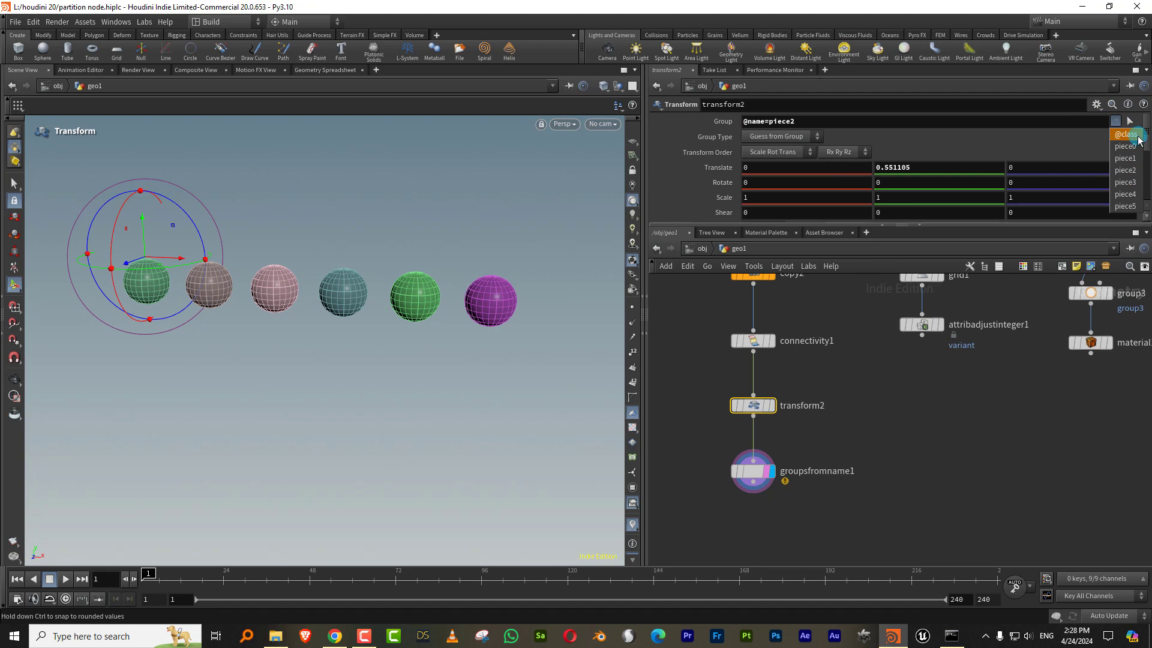
left_click(1126, 148)
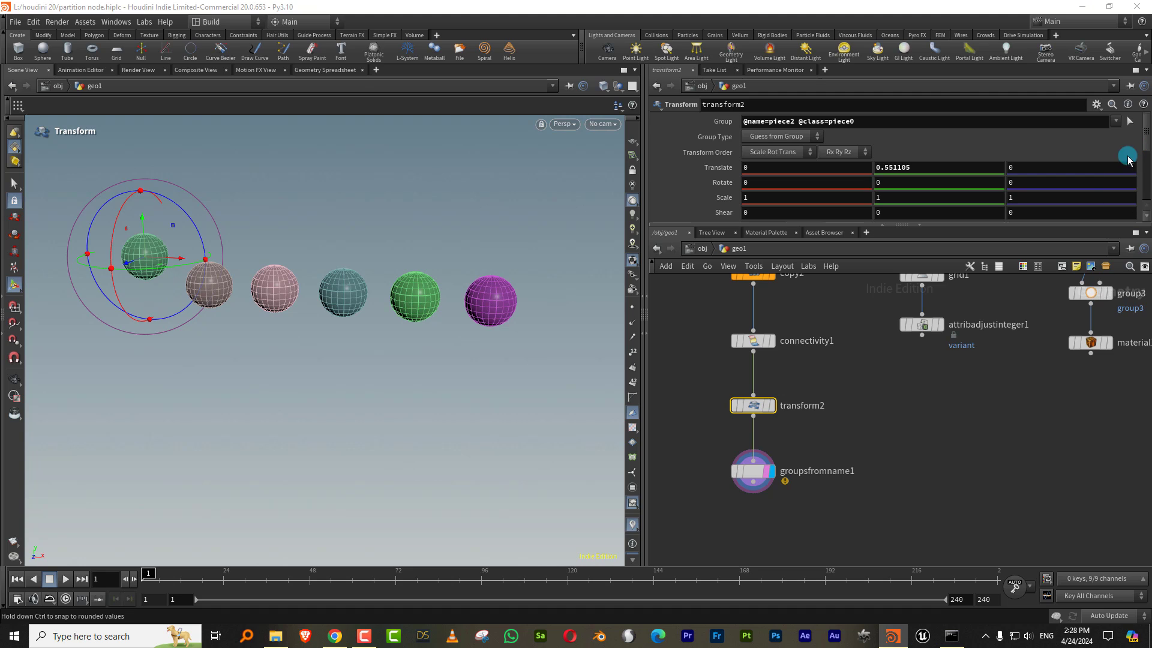
Step: Set the Name Attribute of the Groups from Name node to "class"
left_click(781, 471)
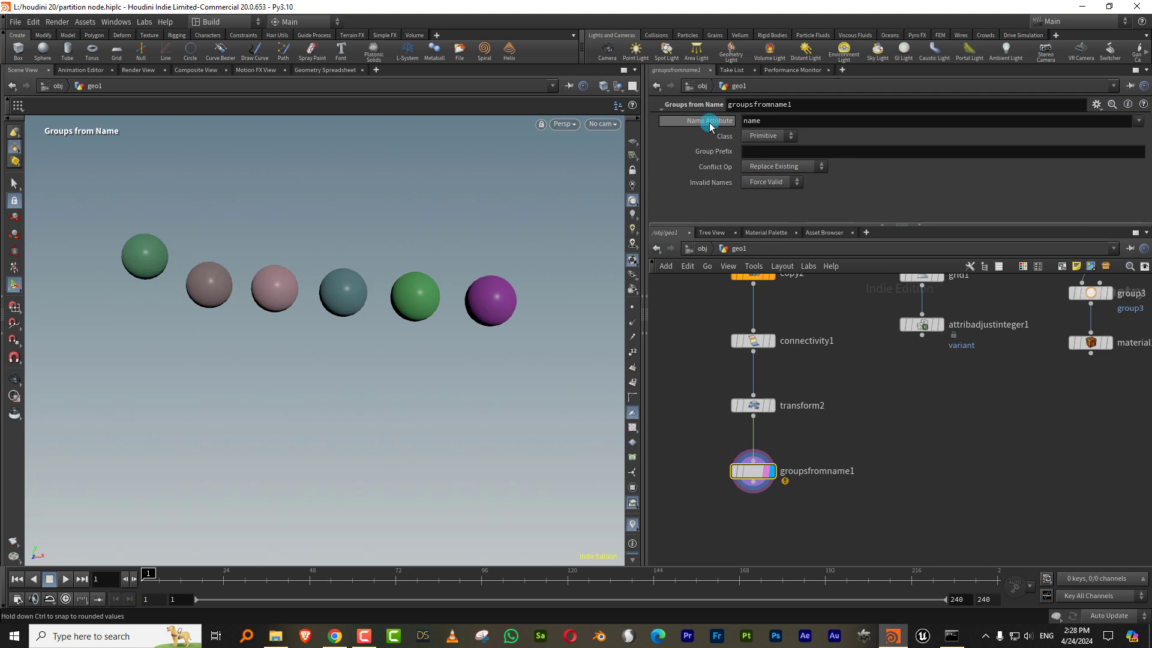
left_click_drag(775, 123, 690, 141)
type("c")
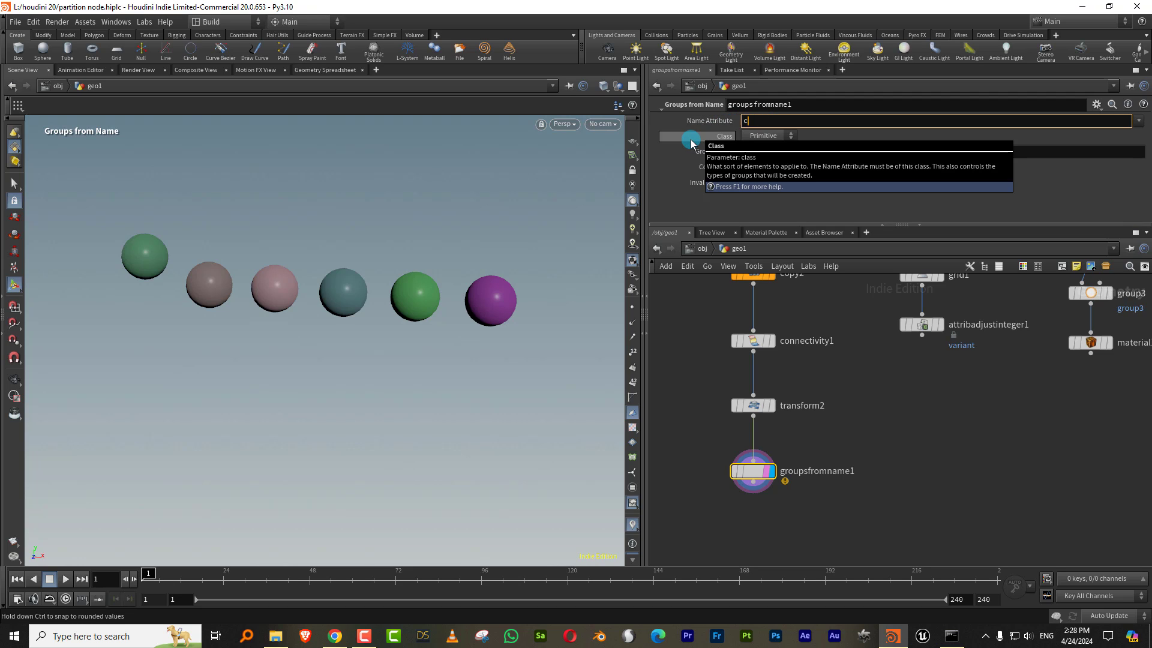
type("lass")
key("Return")
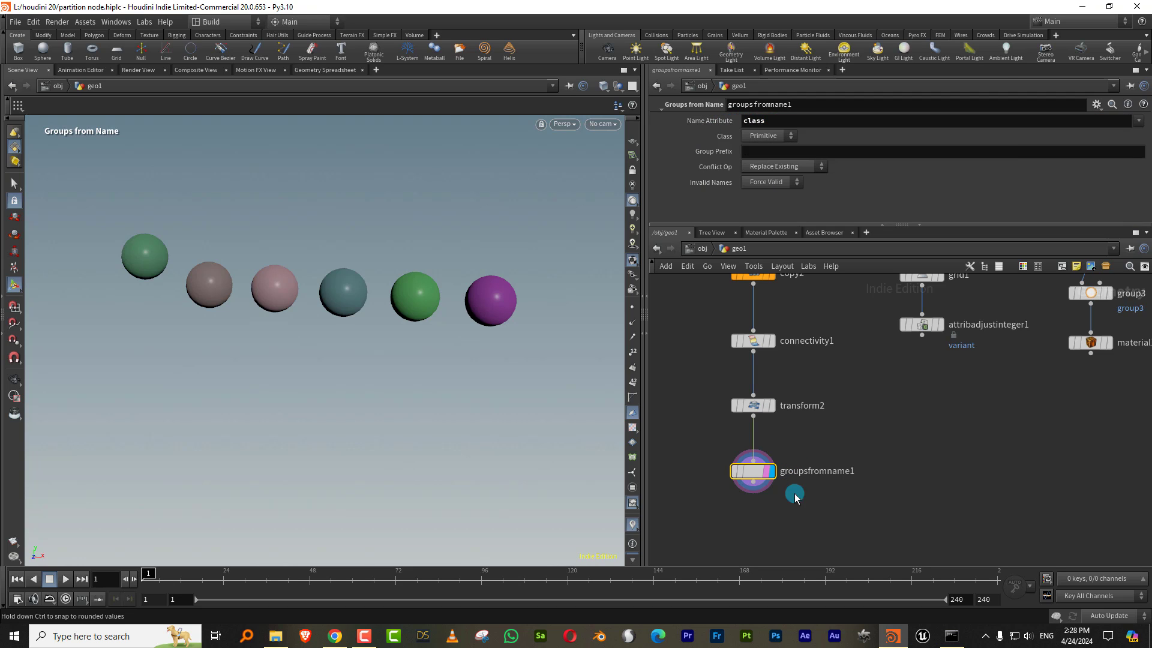
left_click(717, 471)
mouse_move(778, 420)
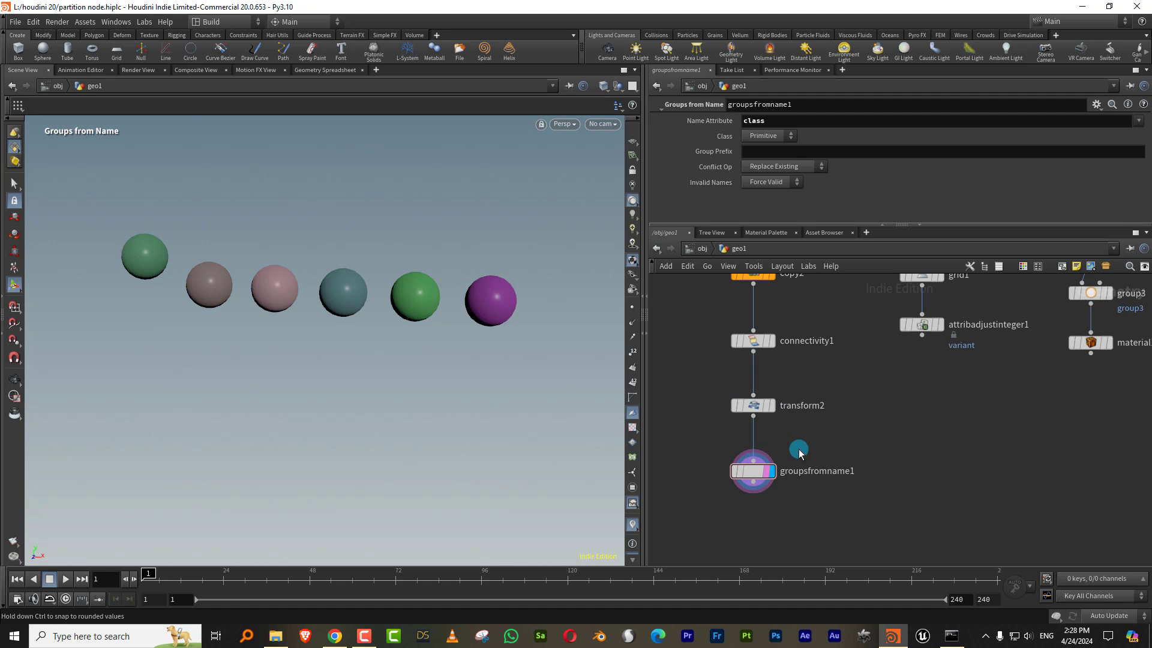
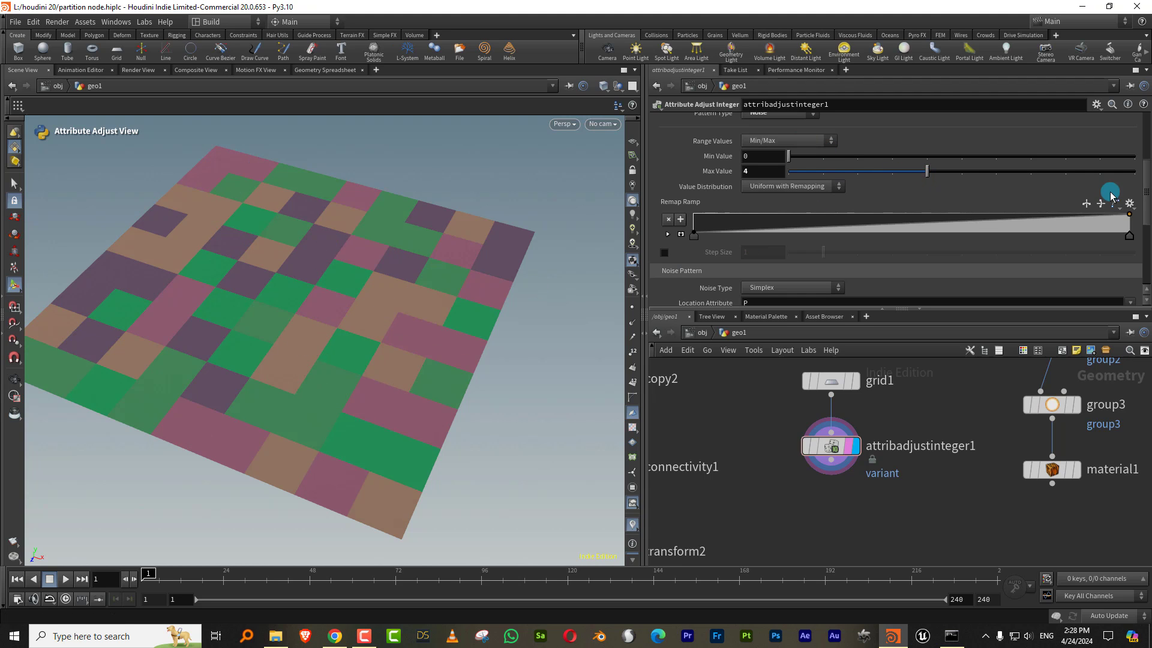
Step: Adjust the noise pattern of the attribadjustinteger1 node to change how the variant patches spread across the grid
scroll(966, 187, "up", 4)
left_click_drag(1148, 171, 1140, 258)
left_click_drag(797, 180, 810, 181)
mouse_move(397, 317)
left_mouse_down()
mouse_move(435, 321)
mouse_move(404, 325)
left_mouse_up()
left_click_drag(1143, 226, 1146, 167)
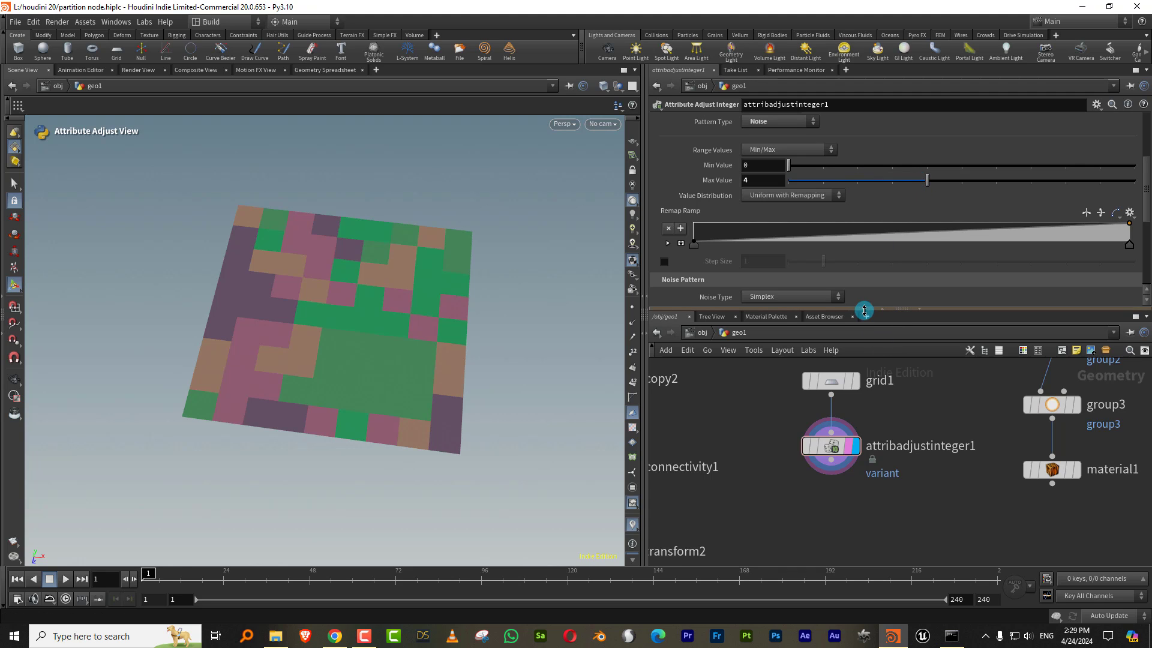
Step: Enlarge the network pane and add an Attribute Wrangle node connected beneath attribadjustinteger1
left_click_drag(864, 313, 867, 237)
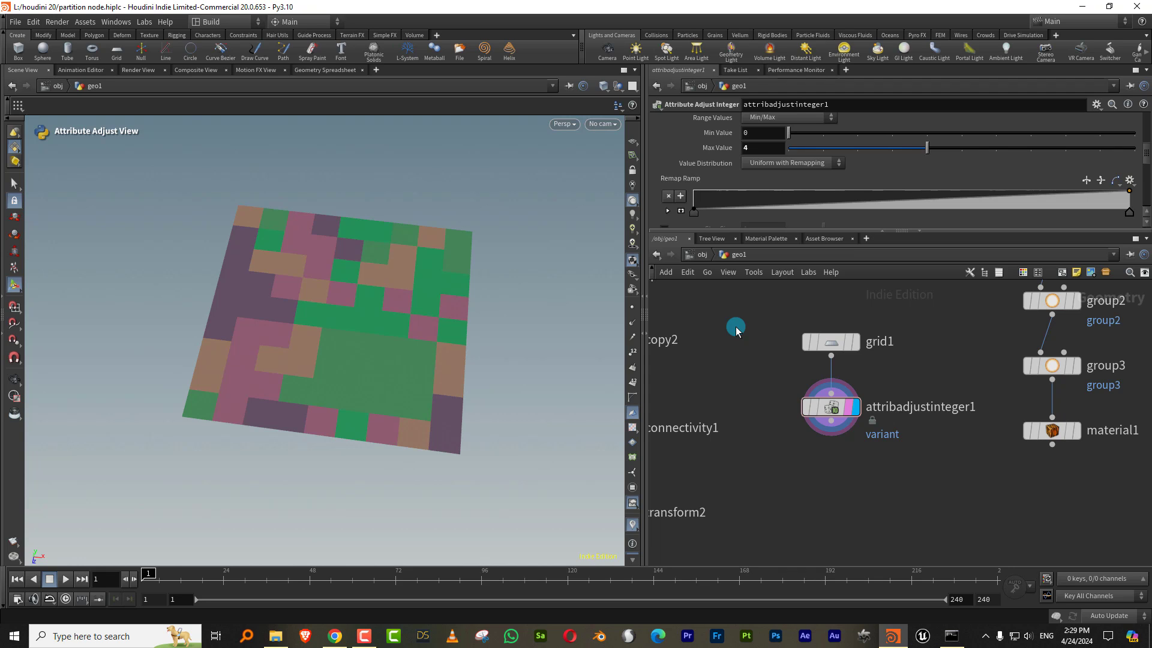
middle_click_drag(809, 465, 773, 409)
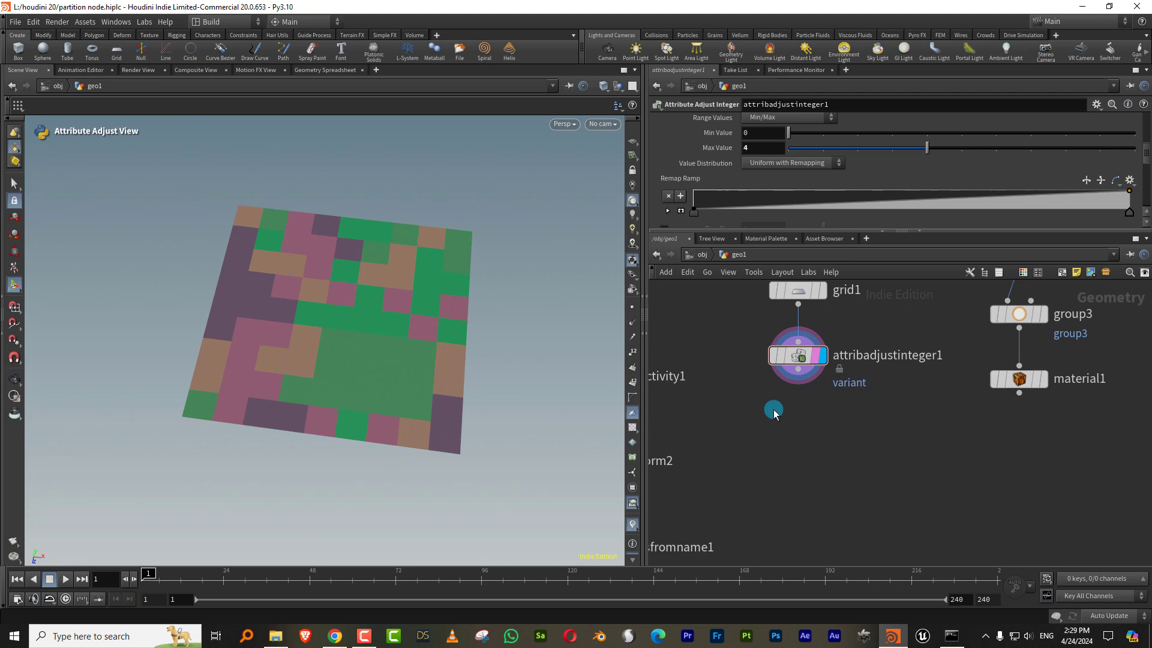
scroll(773, 409, "up", 2)
key("Tab")
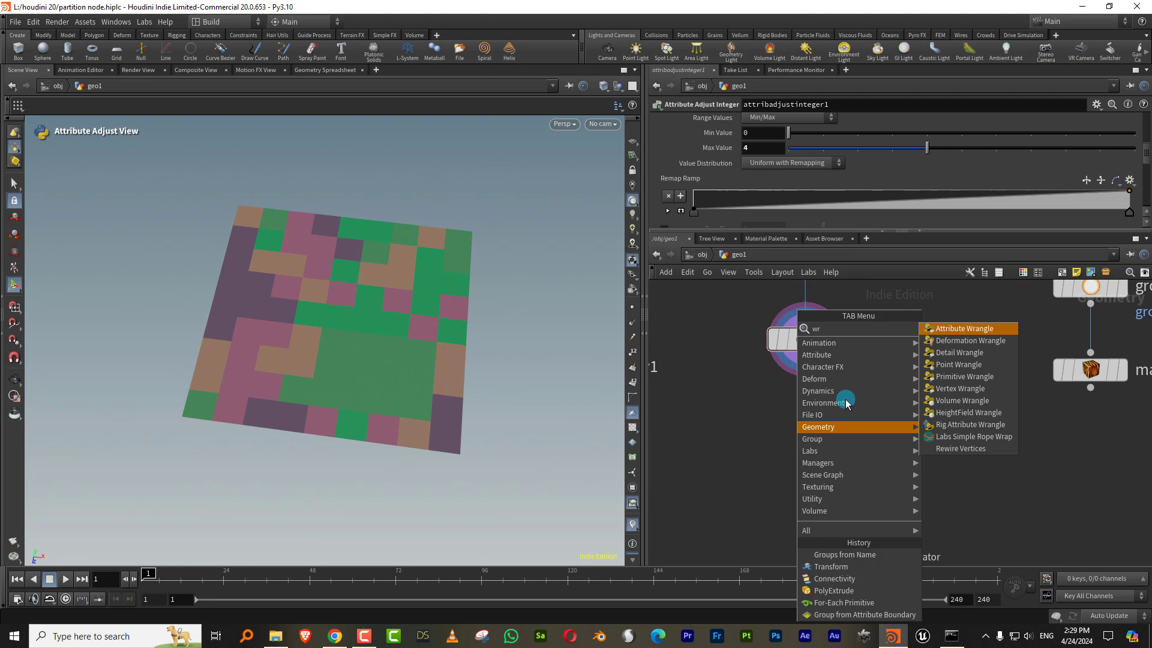
left_click(971, 330)
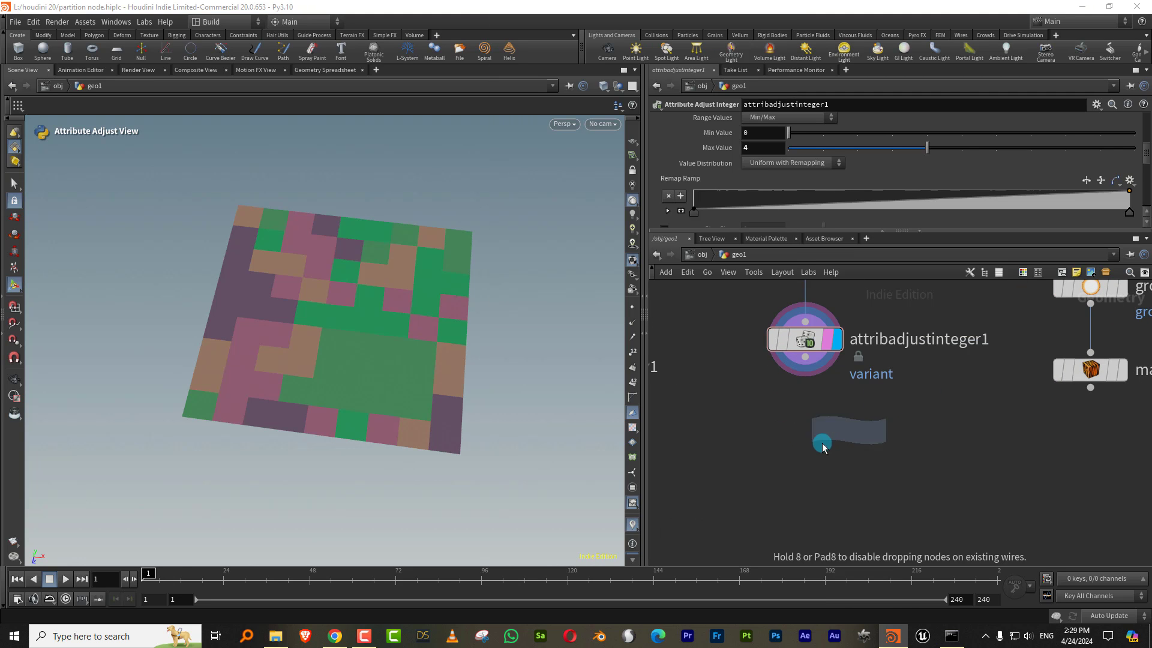
left_click(808, 368)
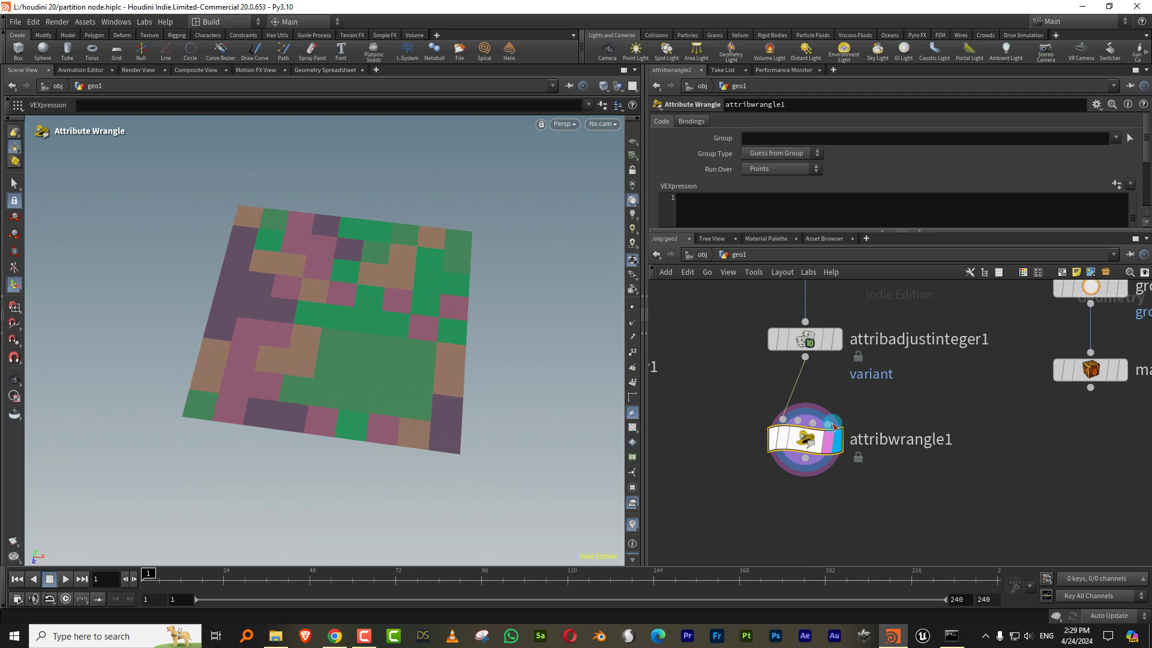
Step: Begin the wrangle's VEXpression with "s@name =" and set Run Over to Primitives
left_click(720, 210)
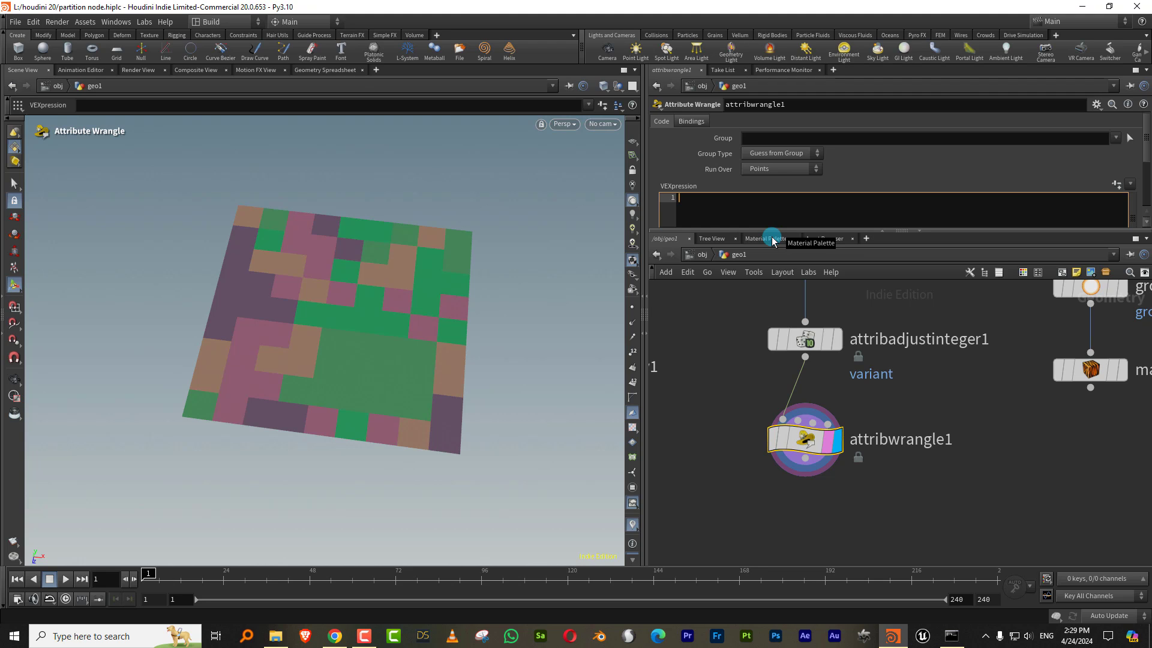
type("s@name =")
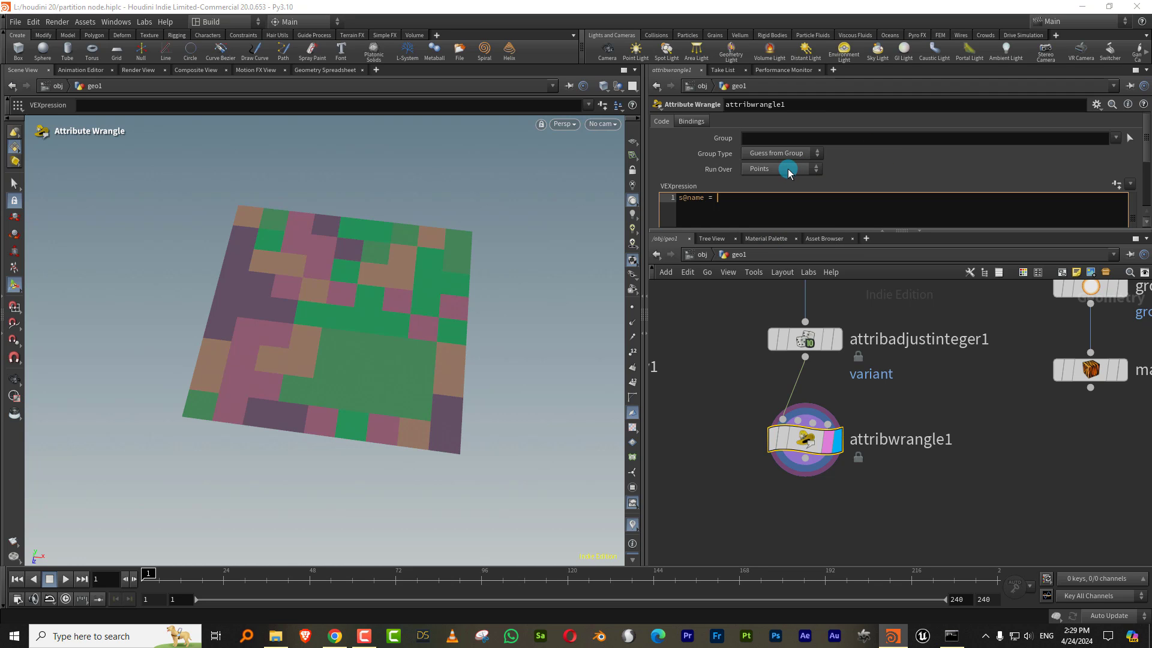
left_click(787, 168)
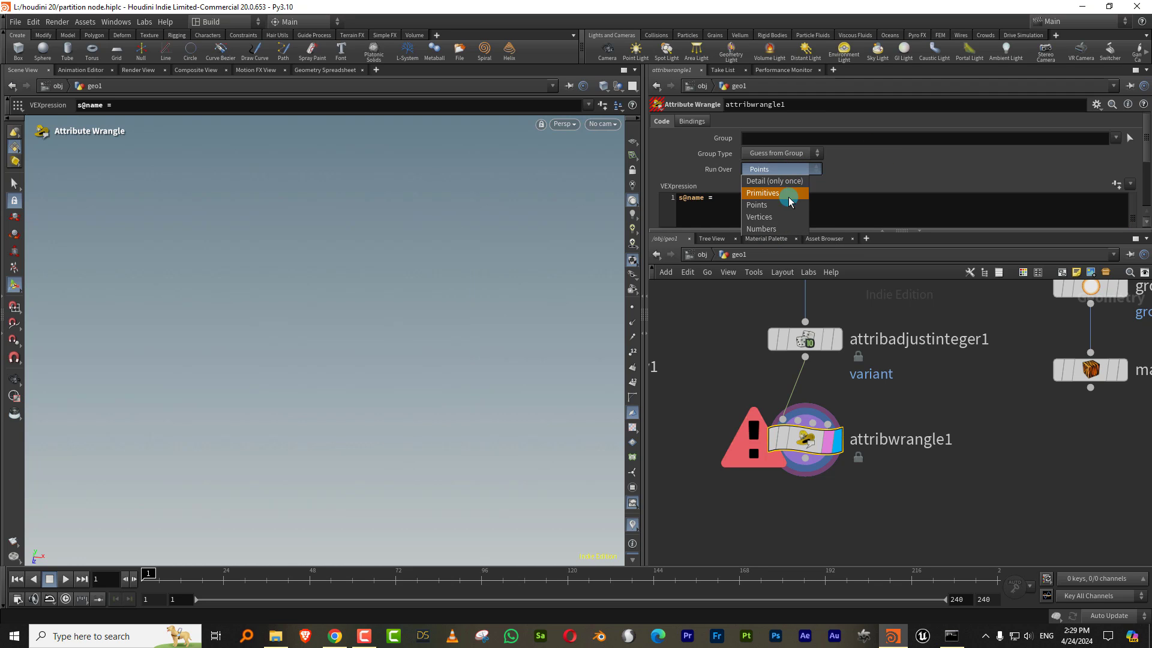
left_click(784, 195)
left_click(733, 198)
left_click(775, 208)
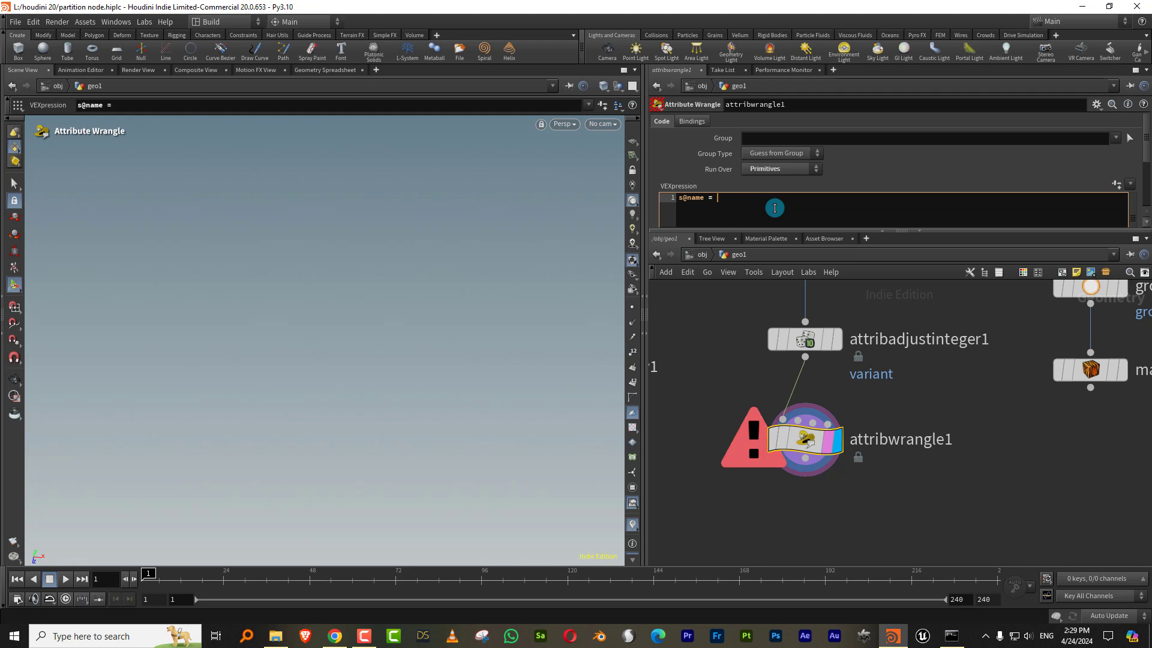
type("it")
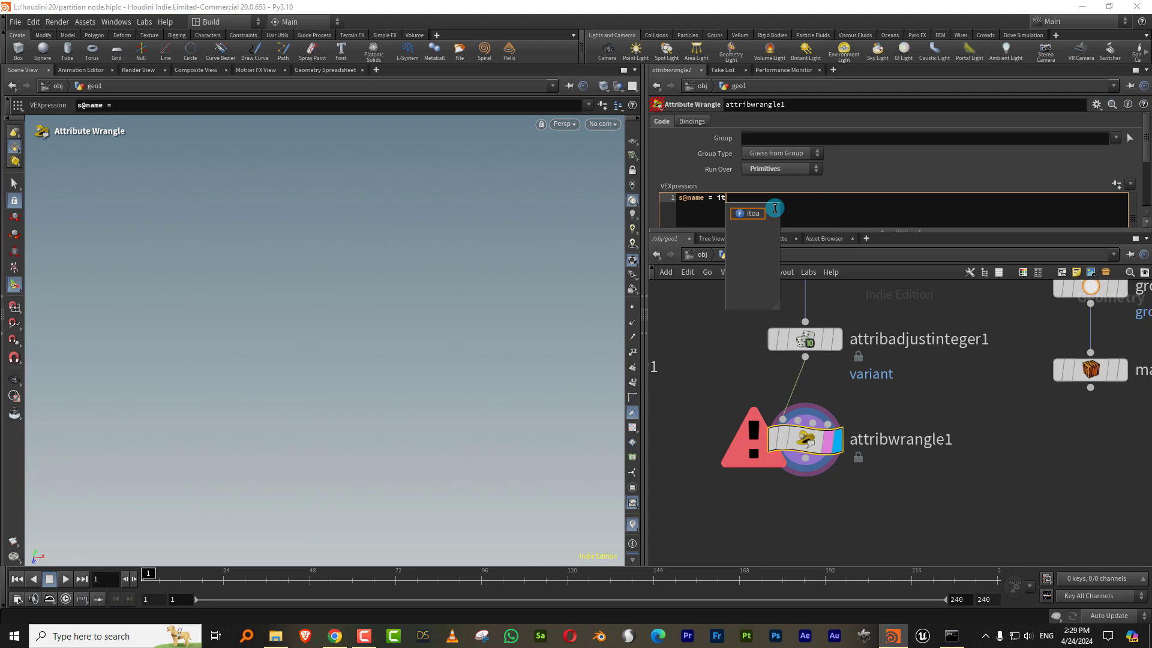
type("oa")
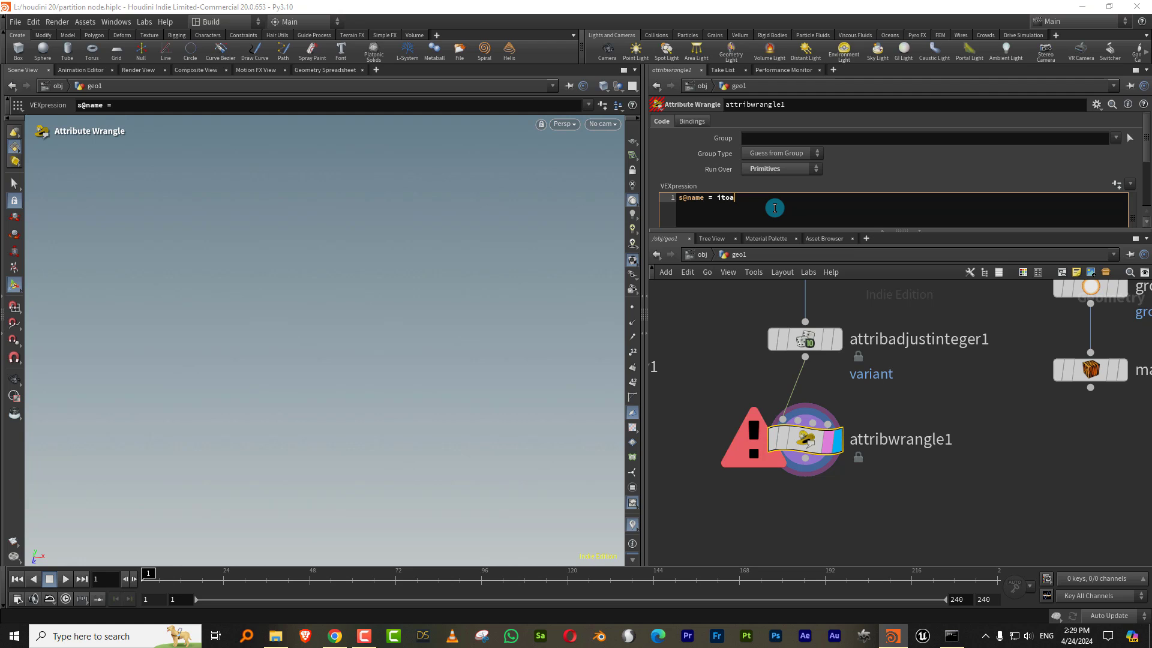
type("(")
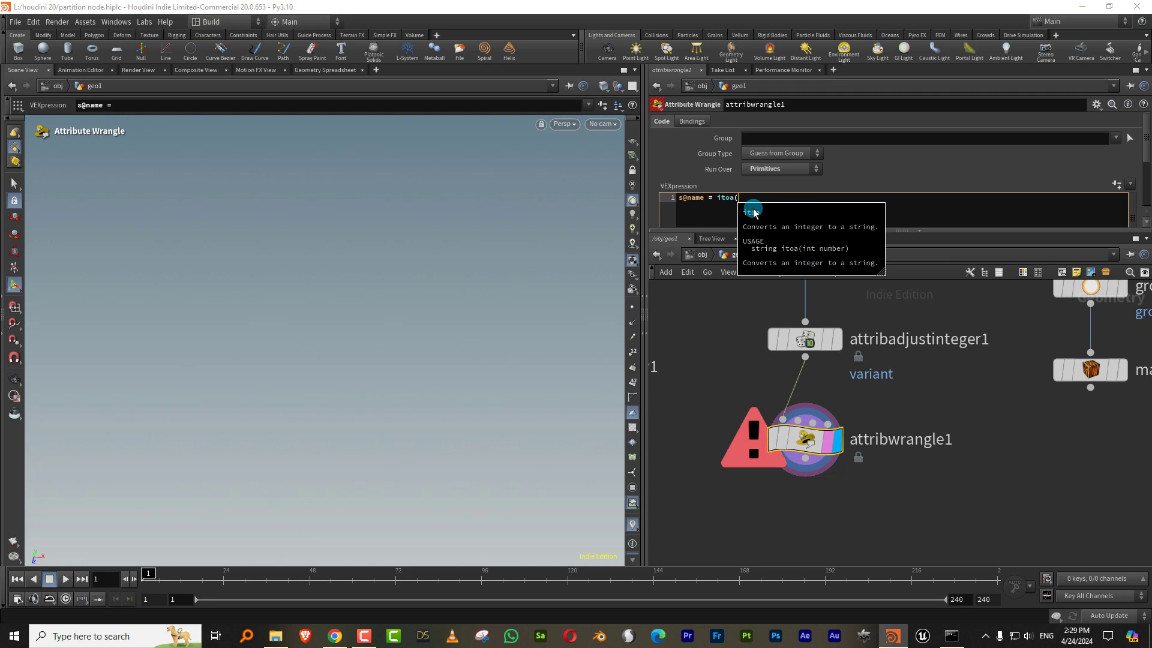
type("@varia")
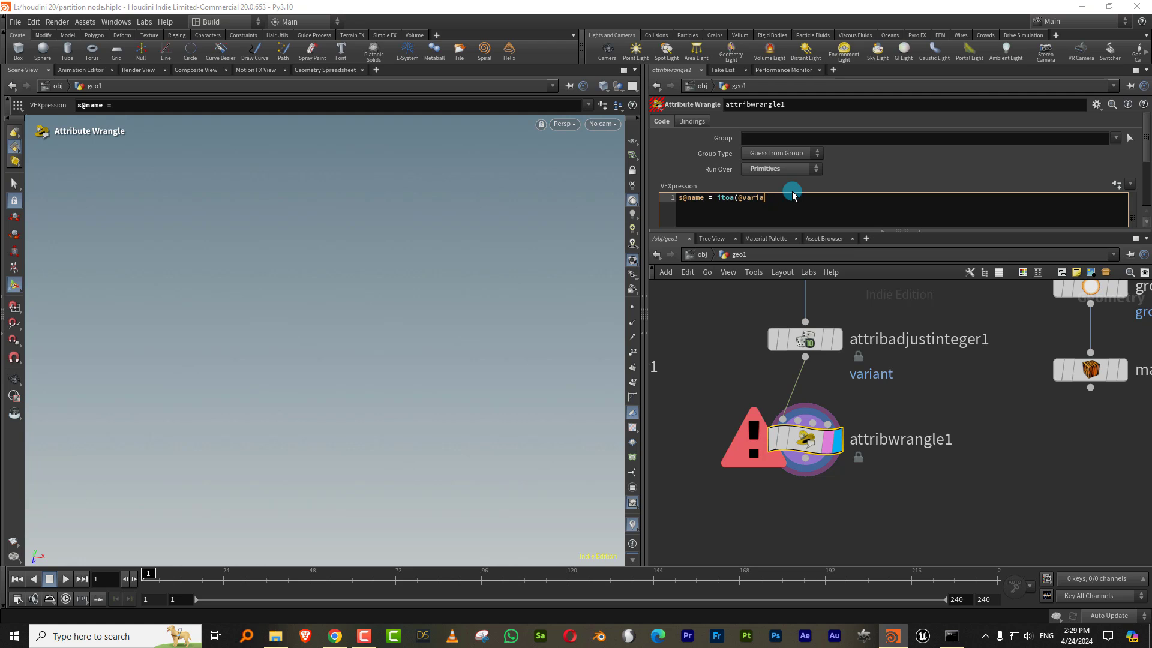
type("nt);")
Step: Display the wrangle's name attribute as labels on the grid primitives from the node's info
mouse_move(791, 436)
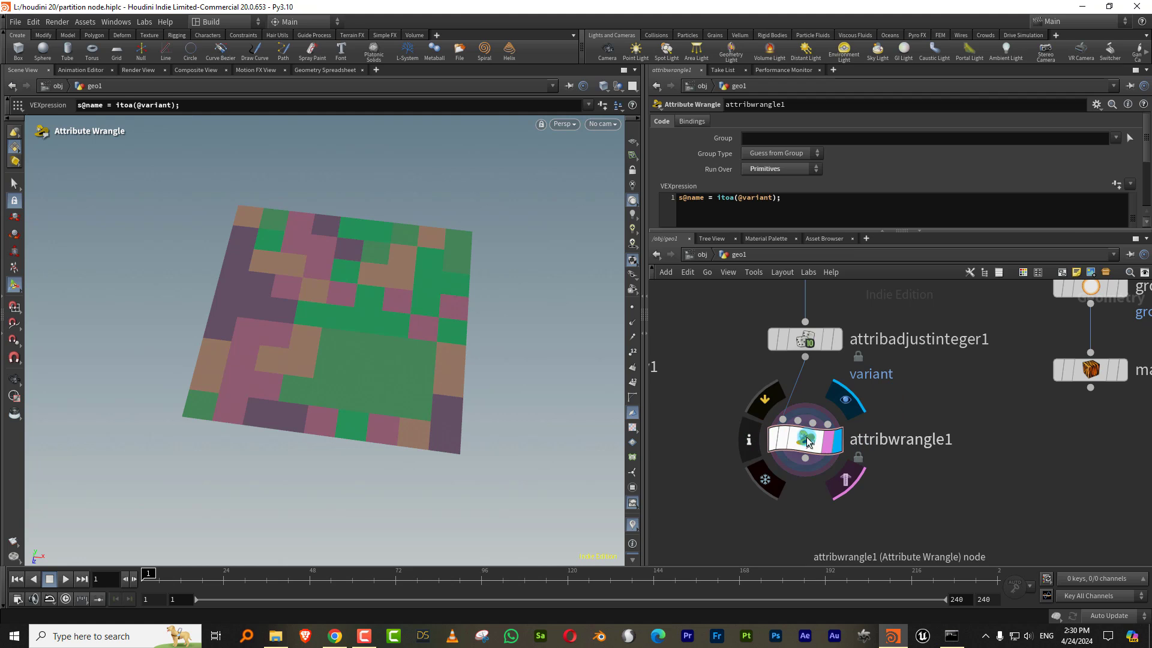
left_click(749, 440)
left_click(839, 361)
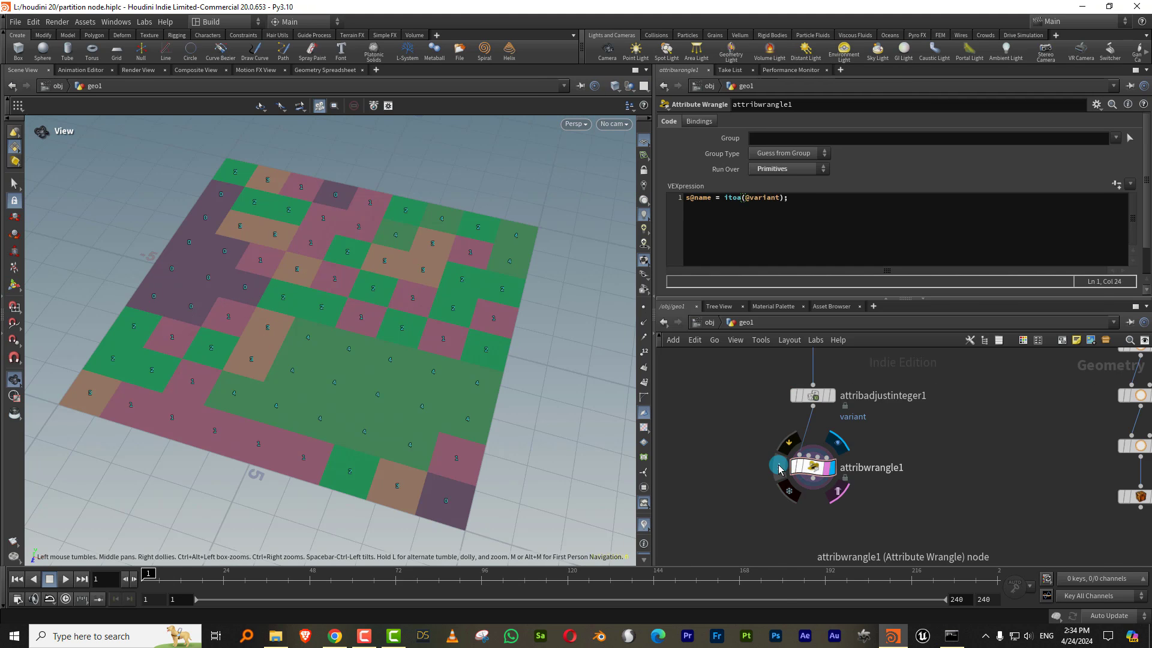
left_click(775, 474)
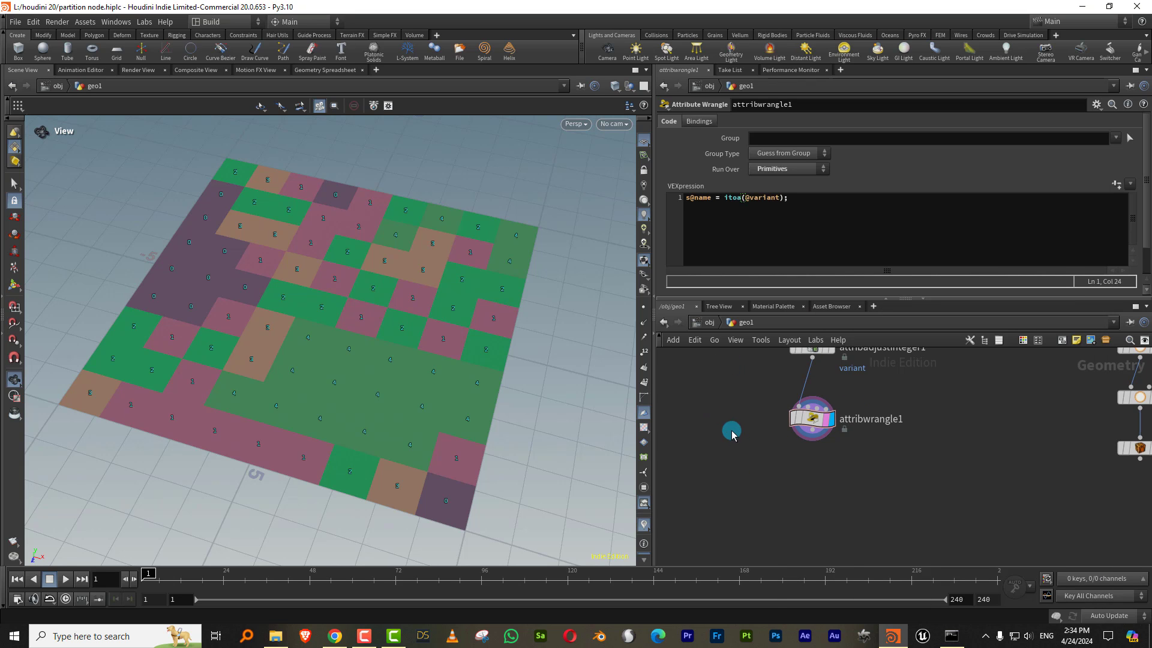
Step: Add a PolyExtrude node beneath attribwrangle1 and display it
key("Tab")
type("poly")
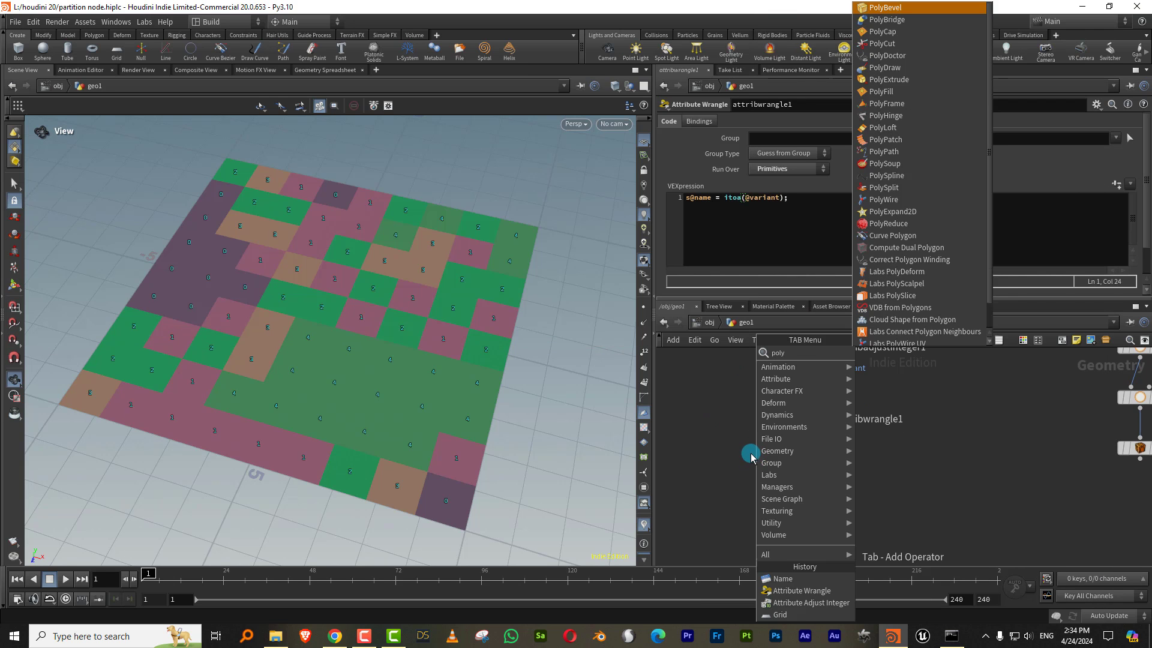
left_click(909, 92)
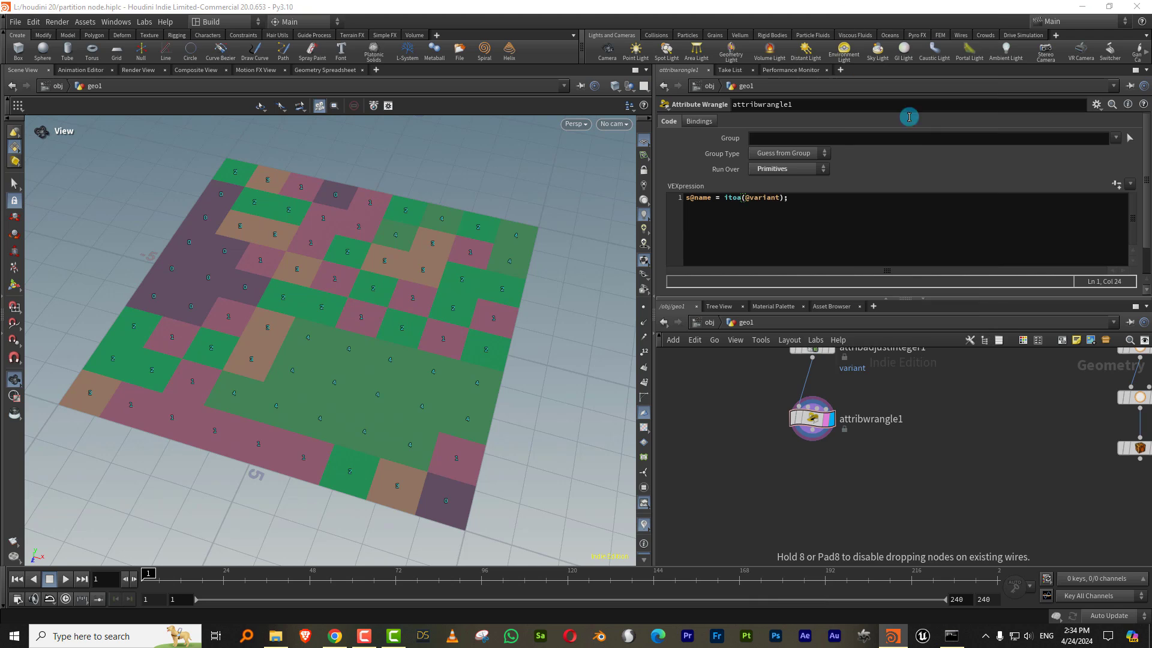
left_click(813, 499)
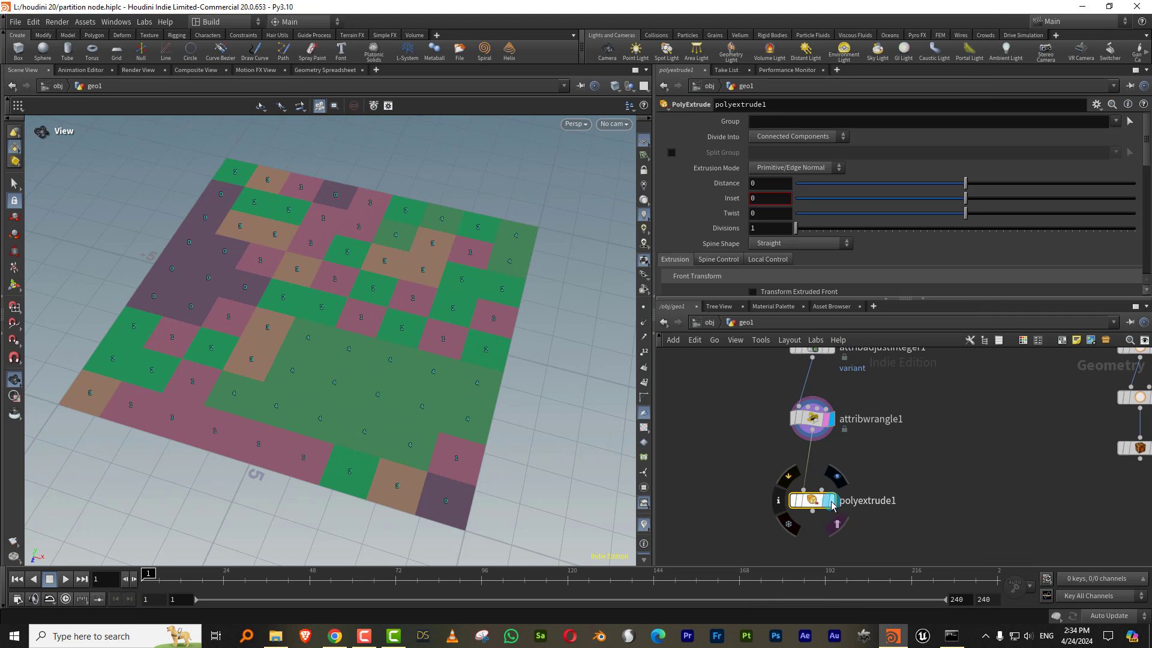
left_click(832, 500)
left_click(1112, 123)
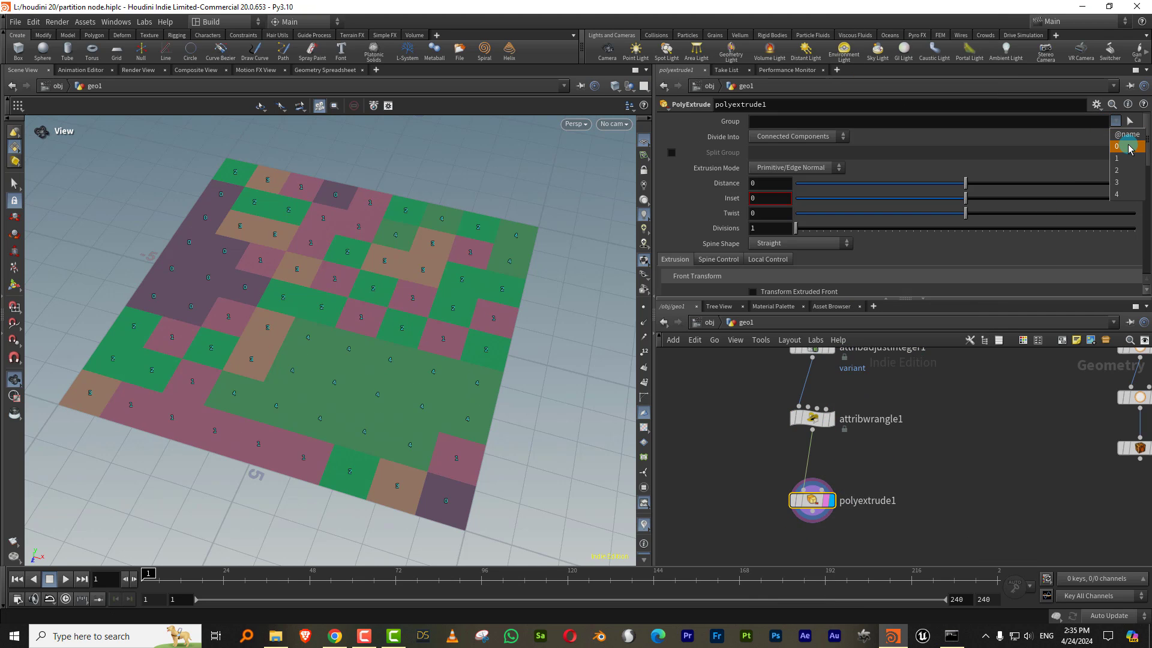
left_click(1127, 171)
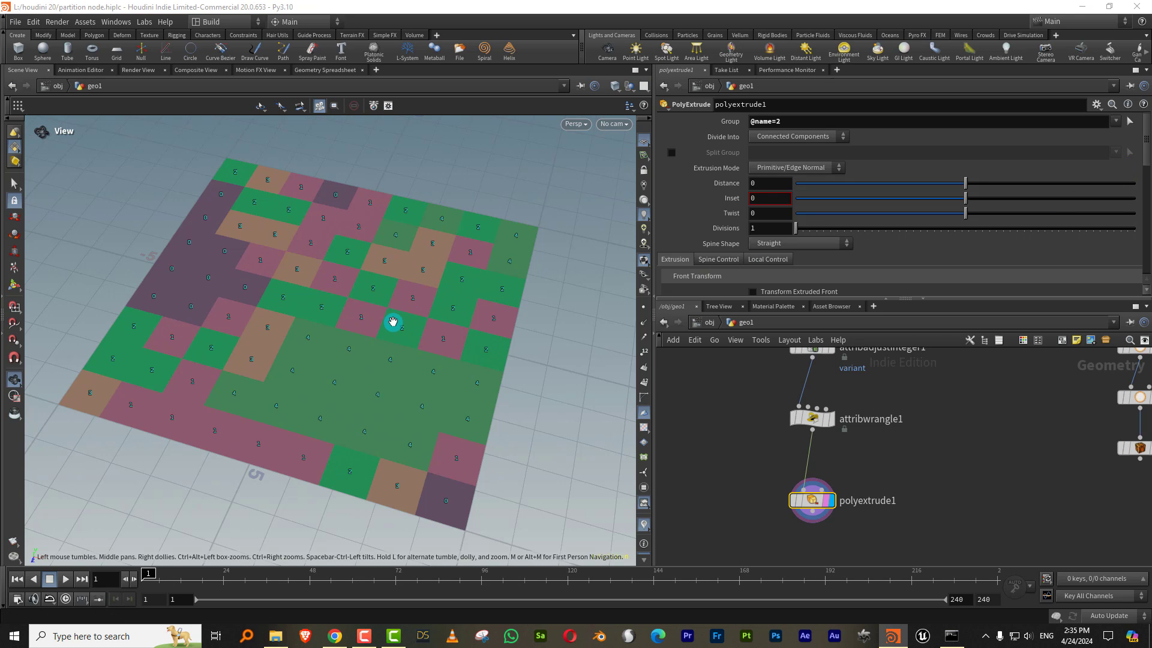
key("Return")
left_click_drag(236, 170, 234, 156)
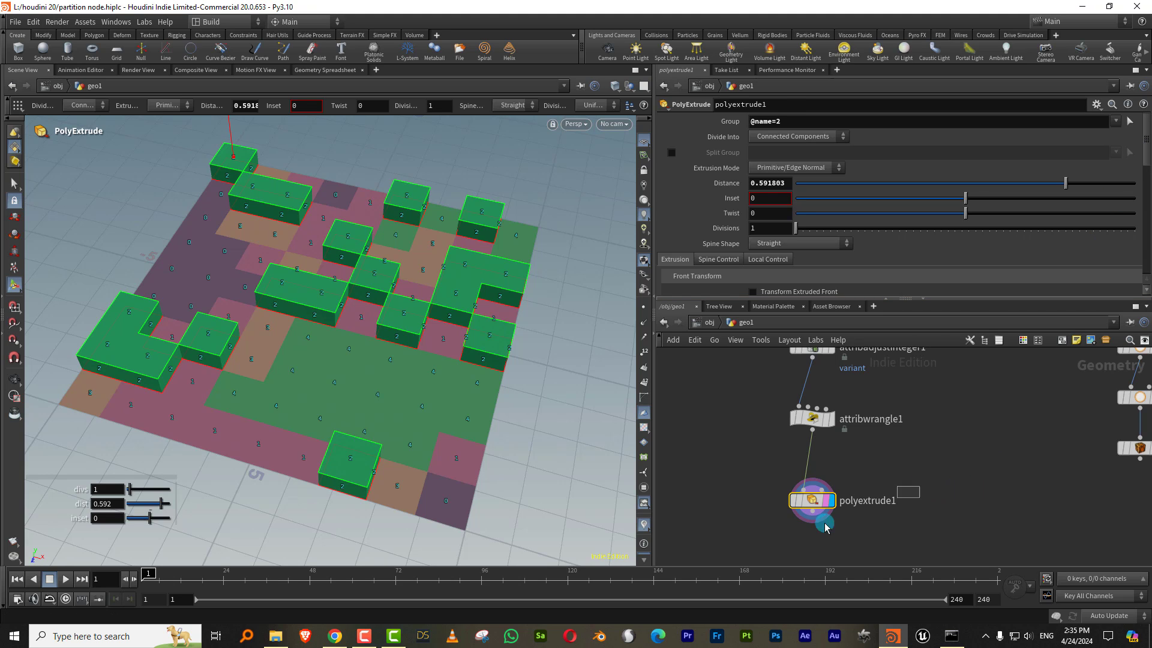
key("Delete")
Step: Add a Name node beneath attribwrangle1 and display it
key("Tab")
type("nam")
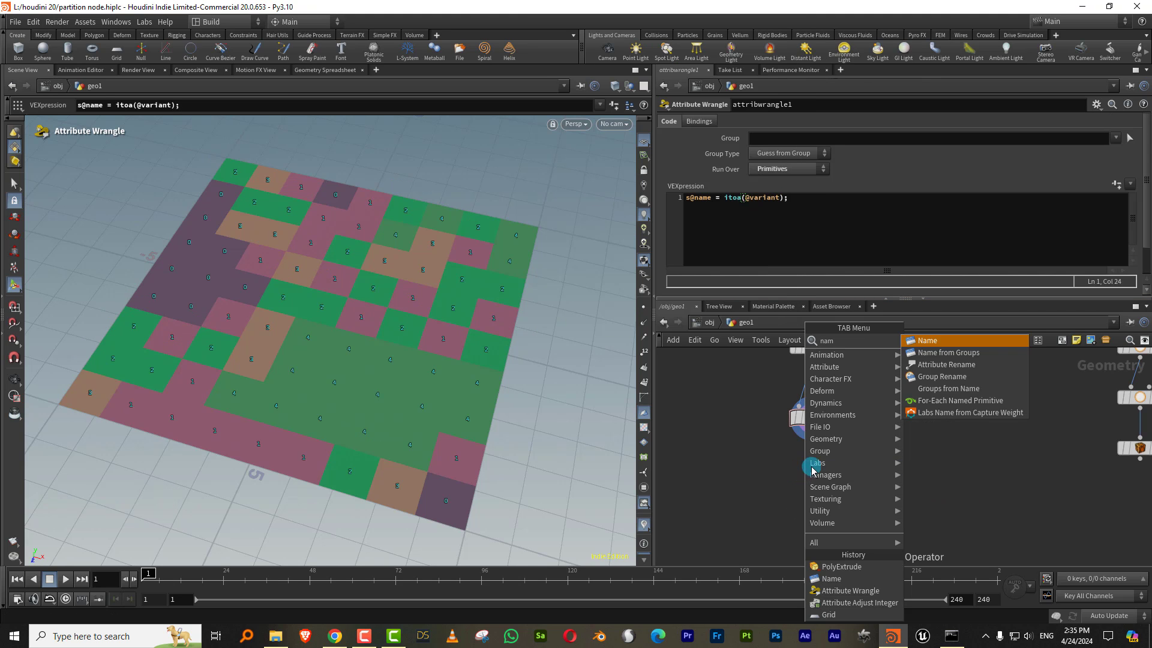
key("Return")
left_click(809, 489)
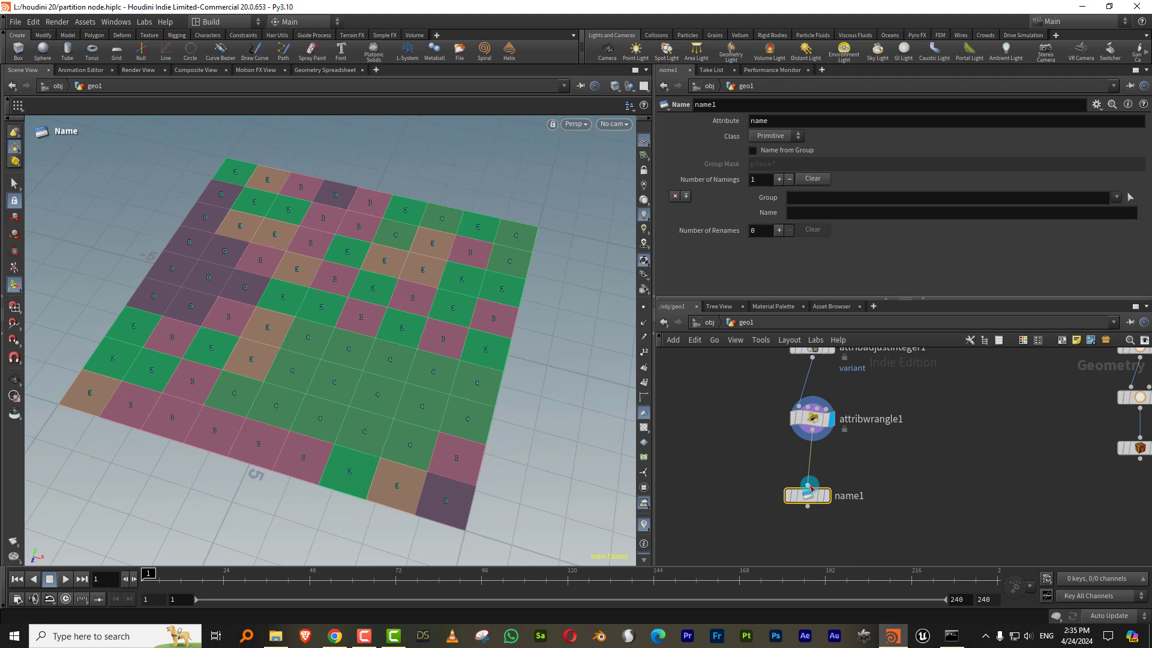
left_click(827, 496)
Step: Clear the namings of the Name node and add one rename entry
left_click(824, 212)
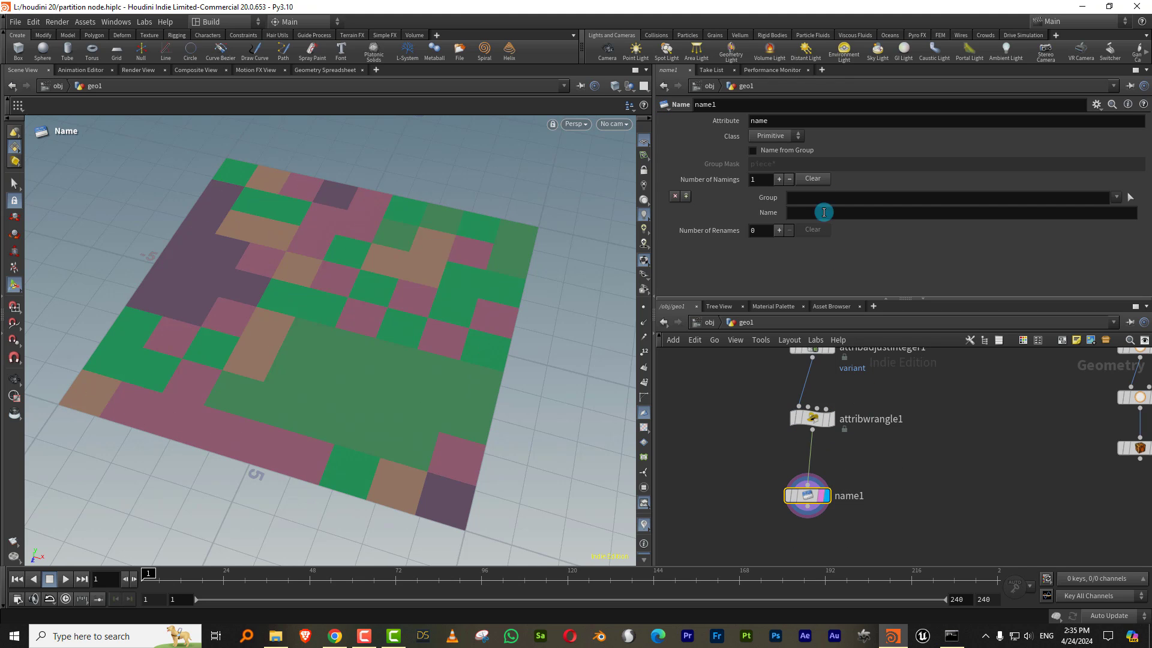
left_click(813, 178)
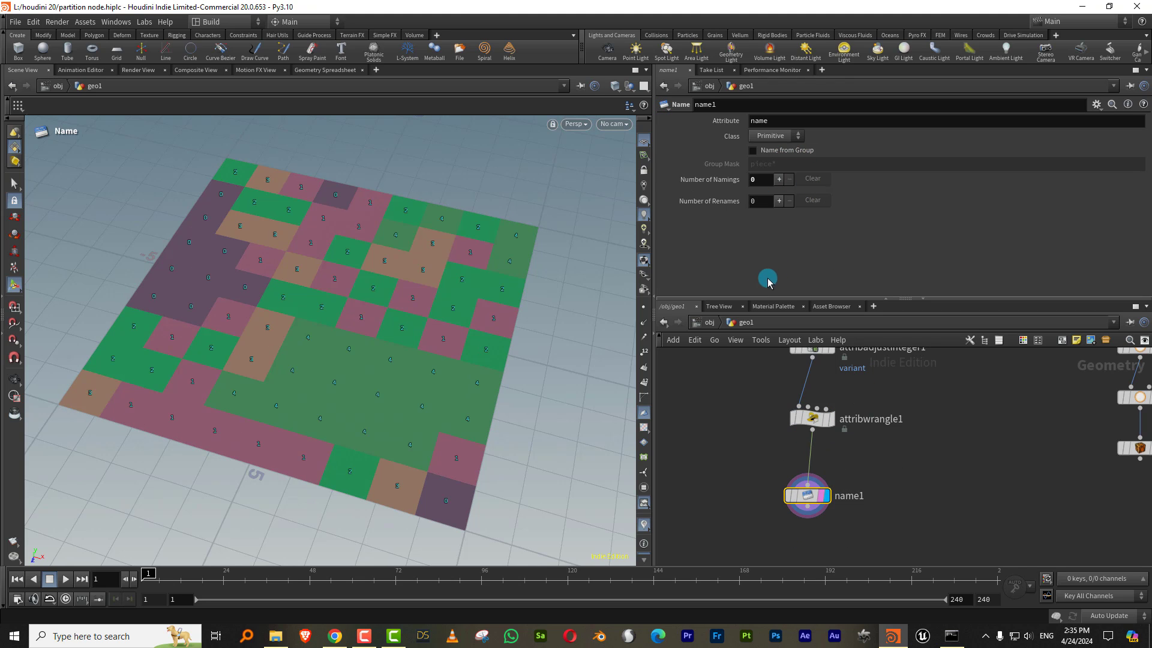
left_click(778, 202)
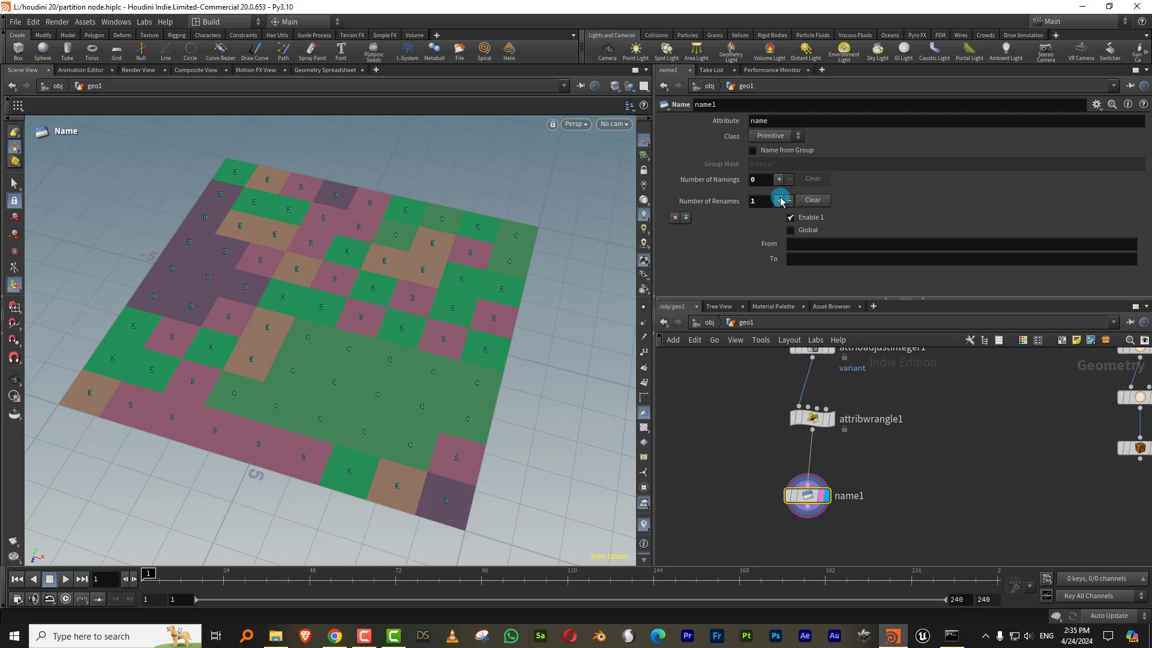
Step: Set the Name node's rename entry From * To piece*
left_click(802, 259)
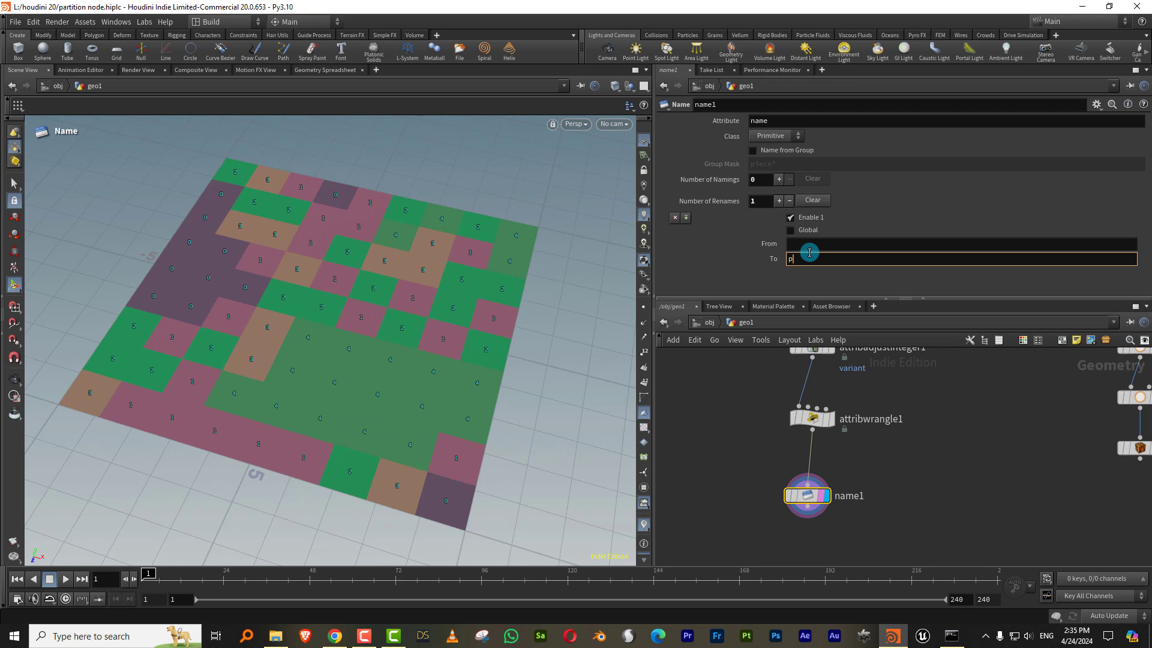
type("piece")
key("Return")
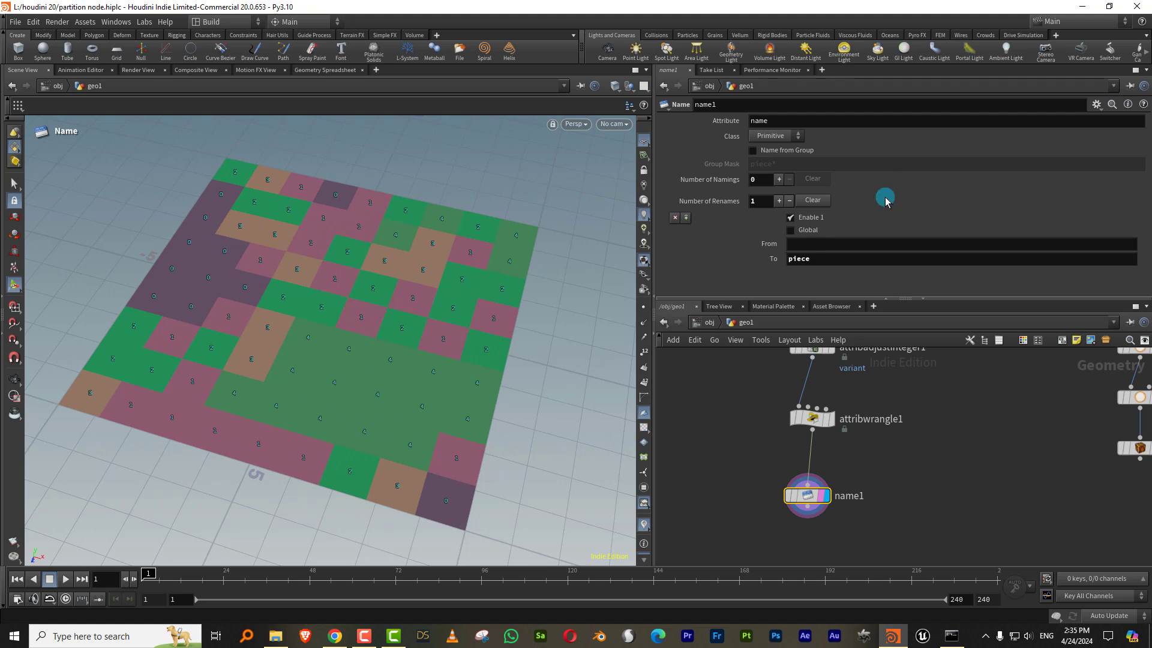
left_click(823, 244)
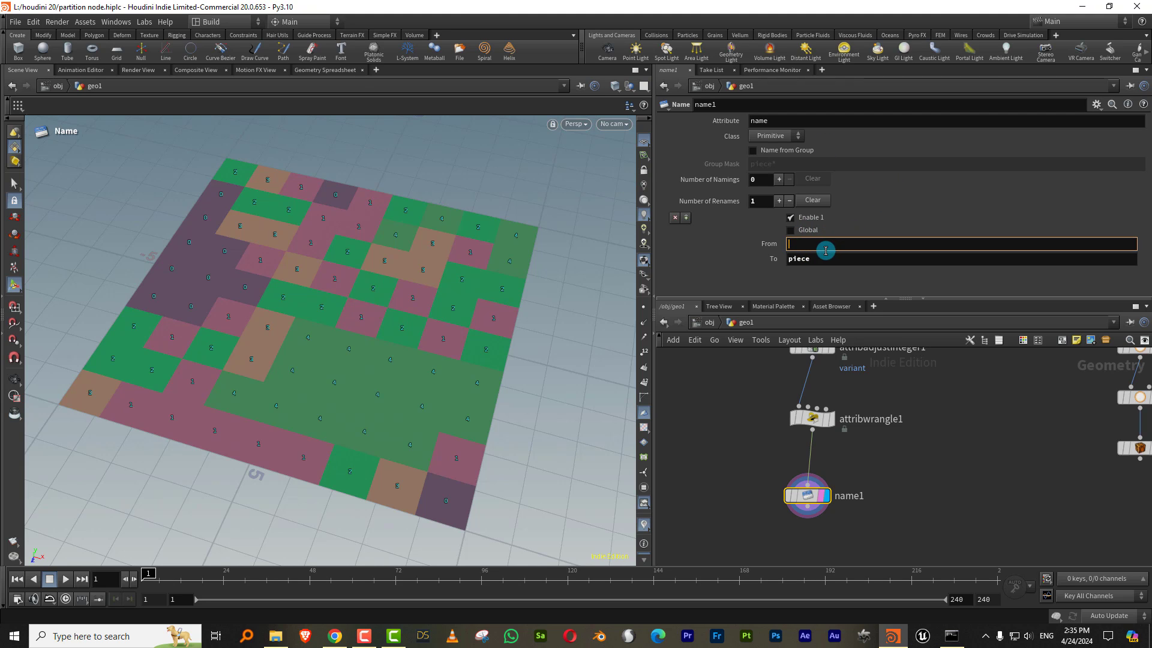
type("*")
key("Return")
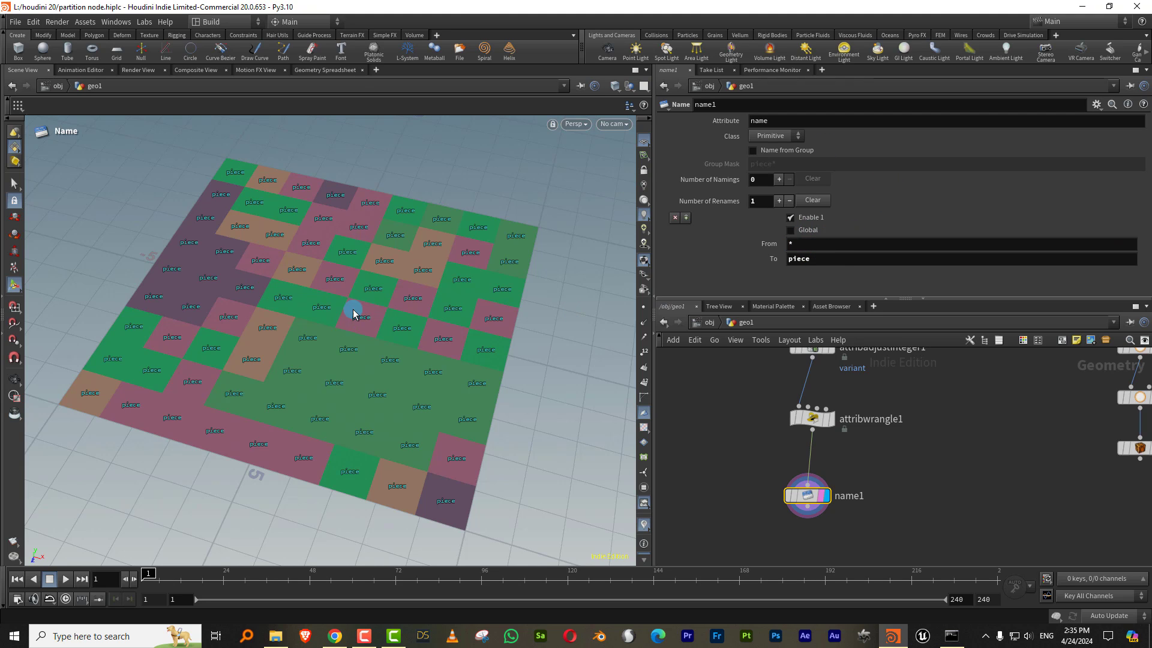
left_click(821, 261)
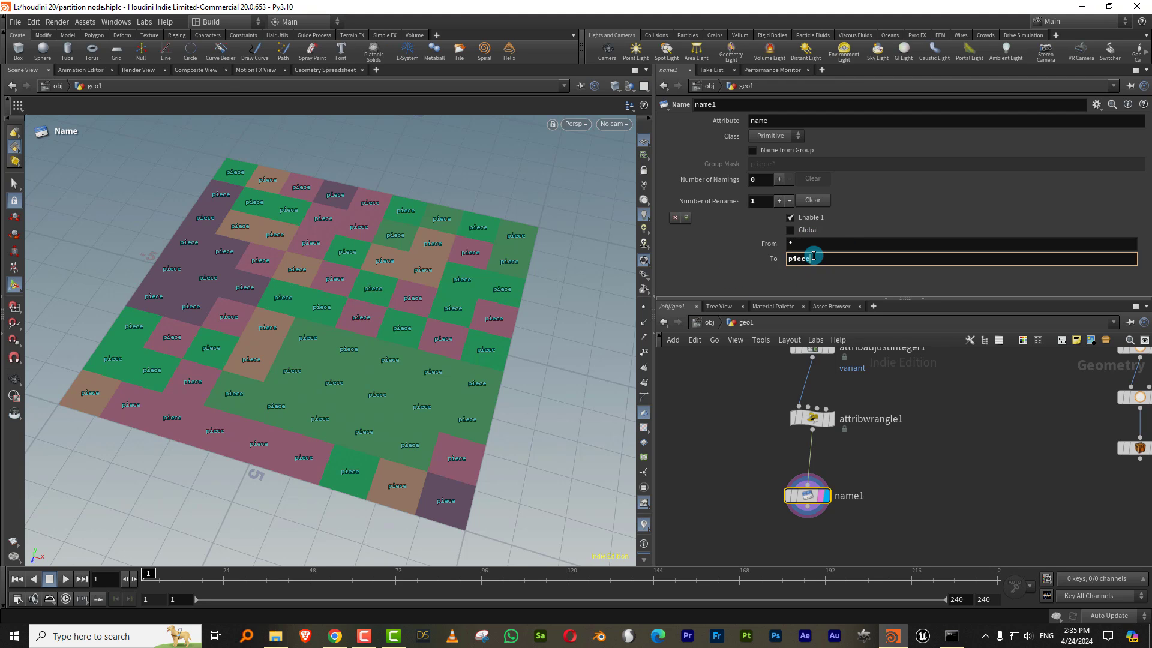
type("*")
key("Return")
Step: Add a For-Each Named Primitive loop and connect it beneath the name1 node
right_click_drag(300, 348, 442, 270, "alt")
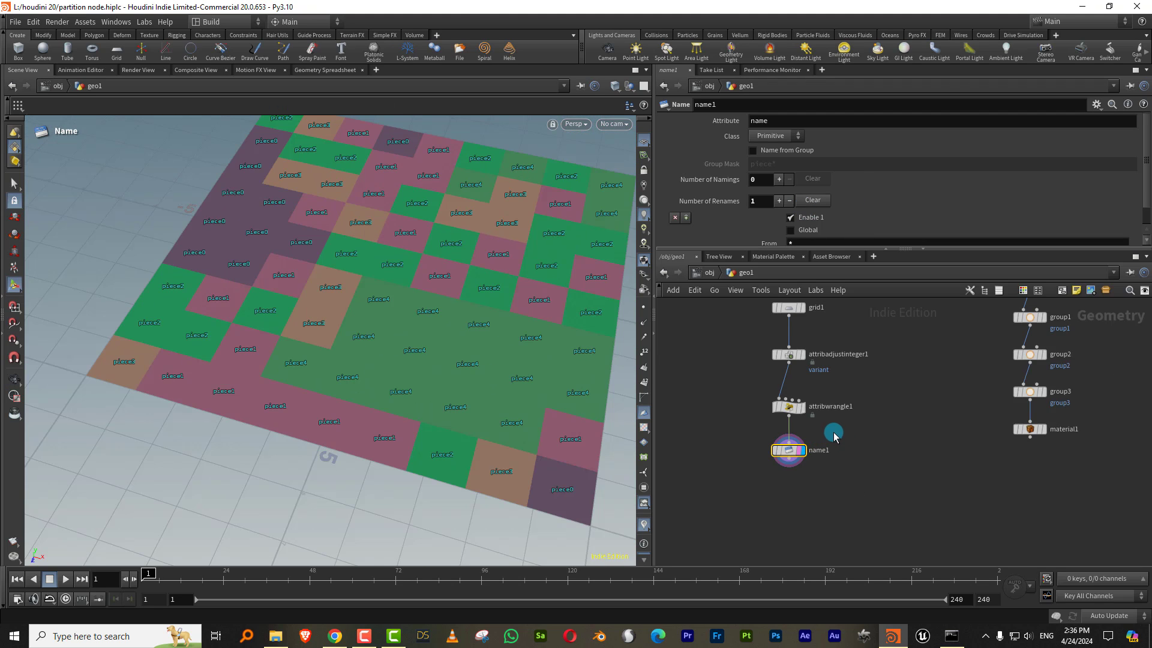
key("Tab")
type("for")
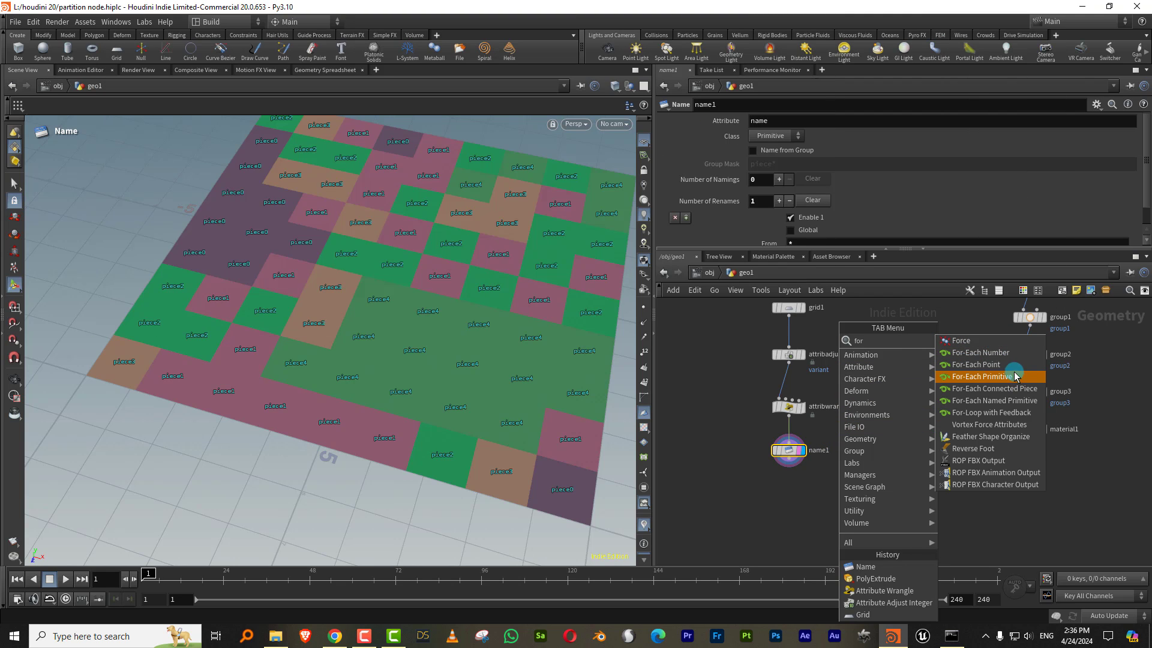
left_click(1009, 401)
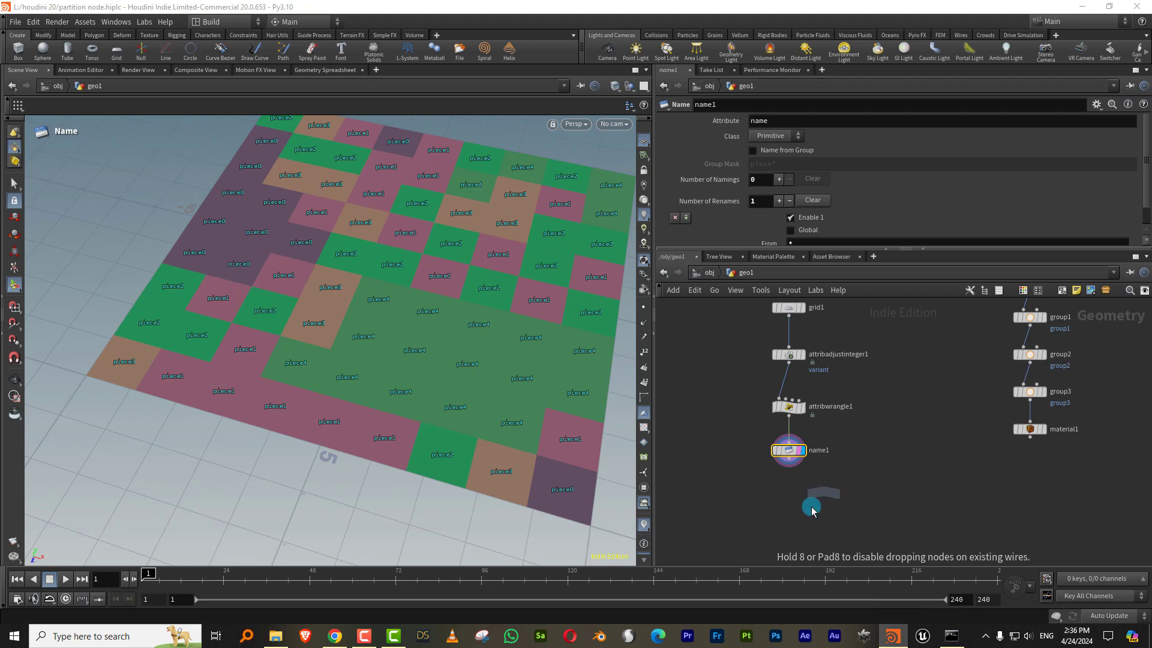
left_click(797, 465)
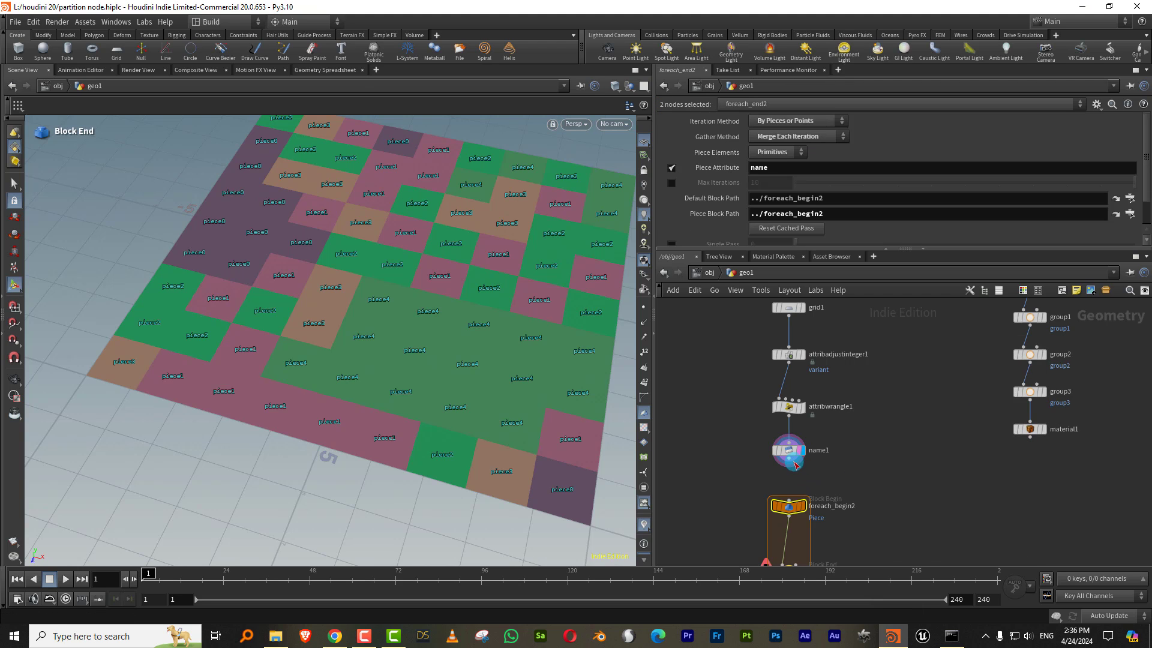
left_click_drag(859, 471, 859, 502)
middle_click_drag(824, 498, 838, 416)
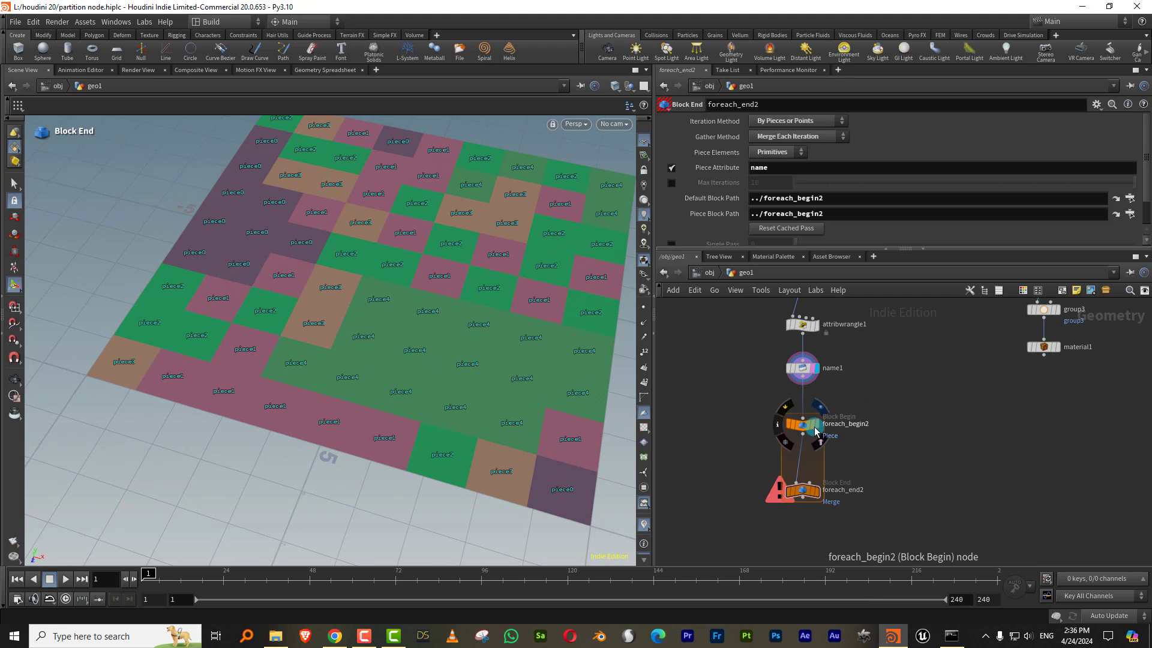
Step: Display foreach_begin2 and examine the single piece it extracts
left_click(820, 425)
left_click(806, 424)
right_click_drag(362, 305, 324, 338, "alt")
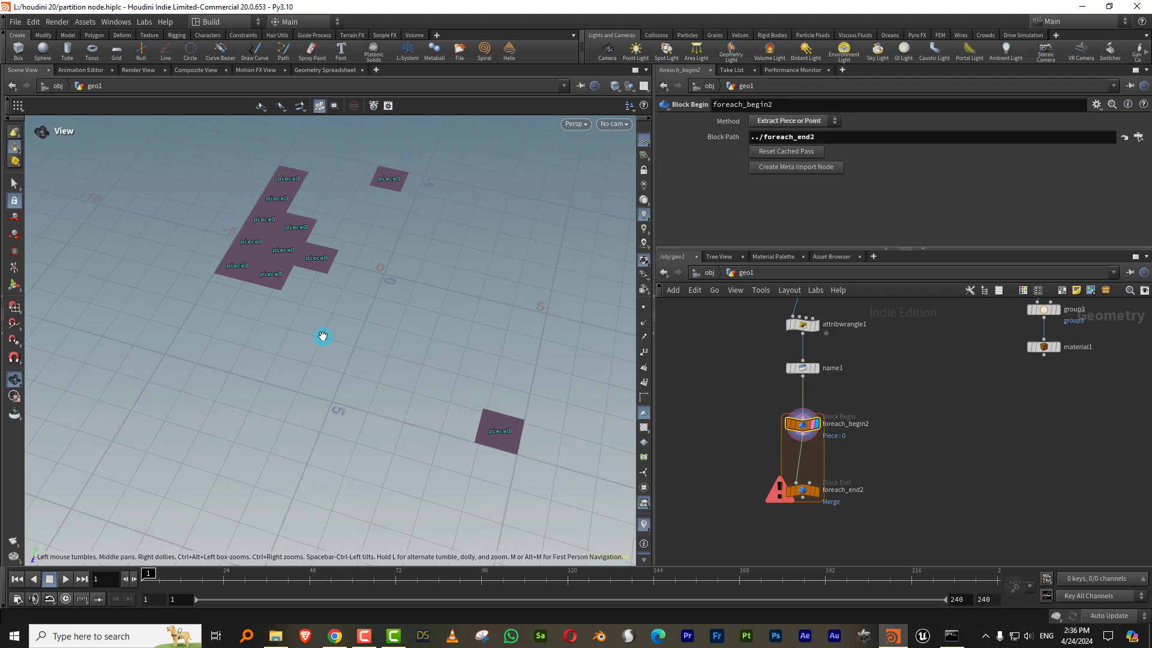
Step: Insert a PolyExtrude node between foreach_begin2 and foreach_end2 and display it
key("Tab")
type("polye")
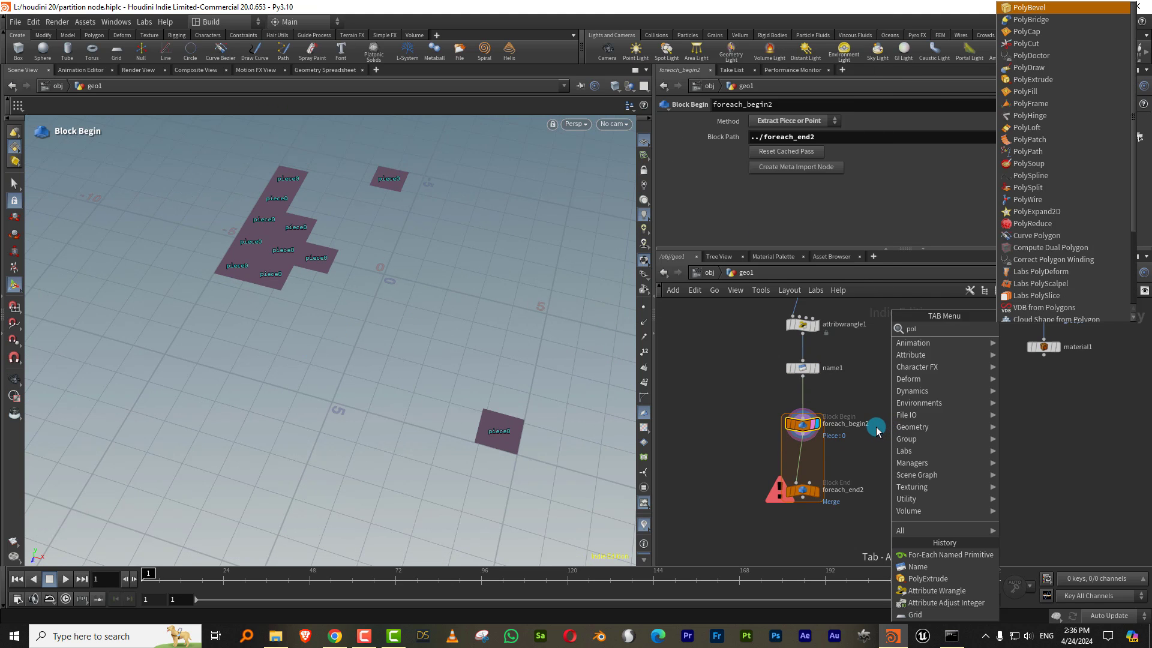
left_click(1028, 329)
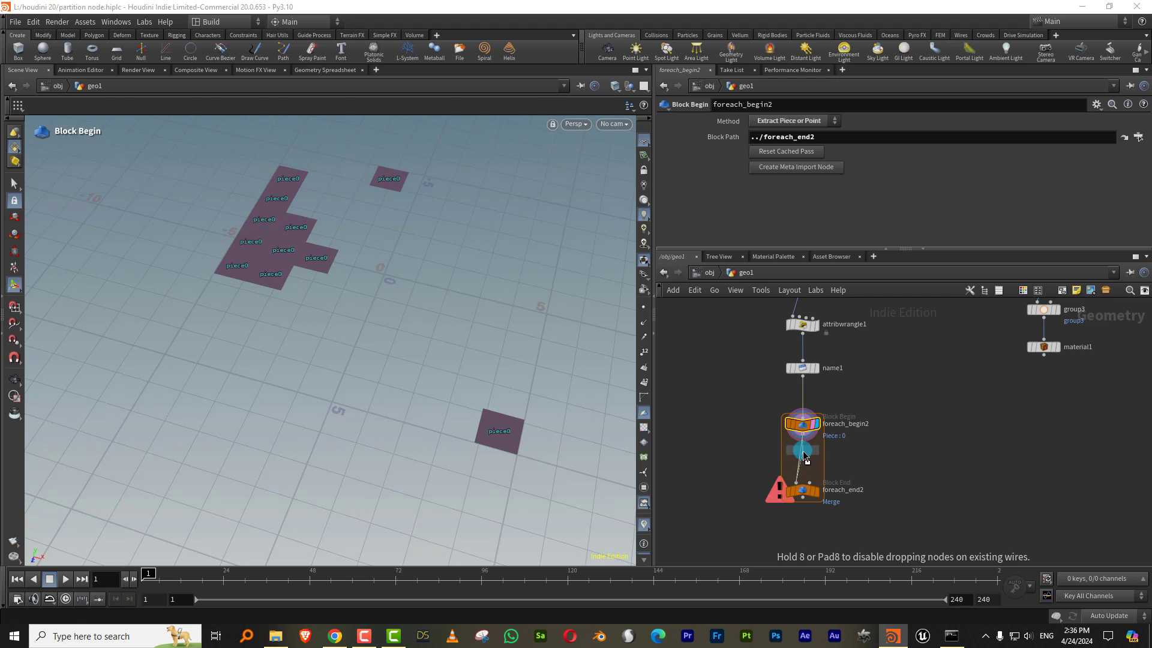
left_click(815, 461)
left_click(815, 460)
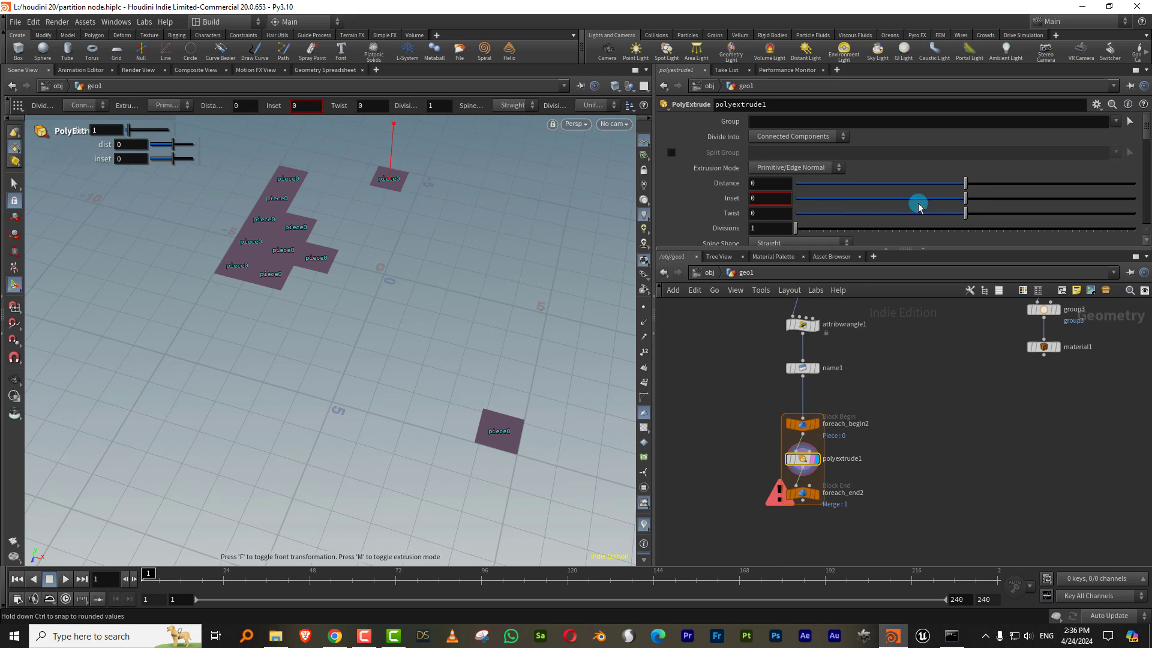
Step: Set the PolyExtrude's Inset to 0.15 and turn off Output Side
left_click_drag(968, 200, 982, 199)
left_click_drag(1147, 135, 1134, 162)
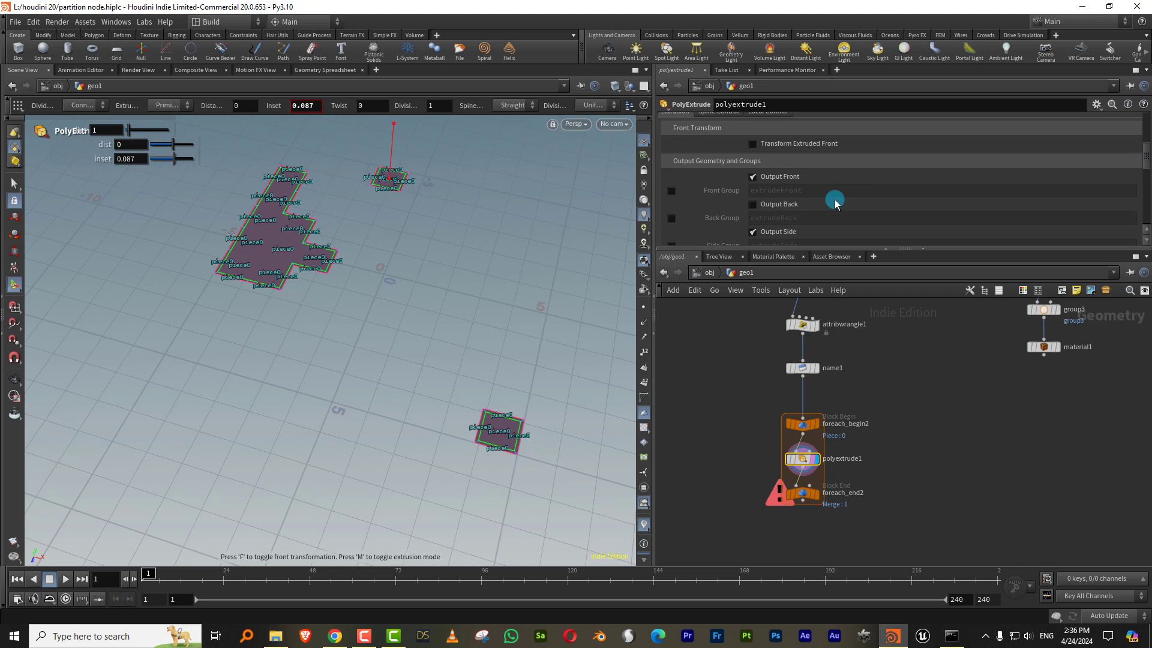
left_click(779, 232)
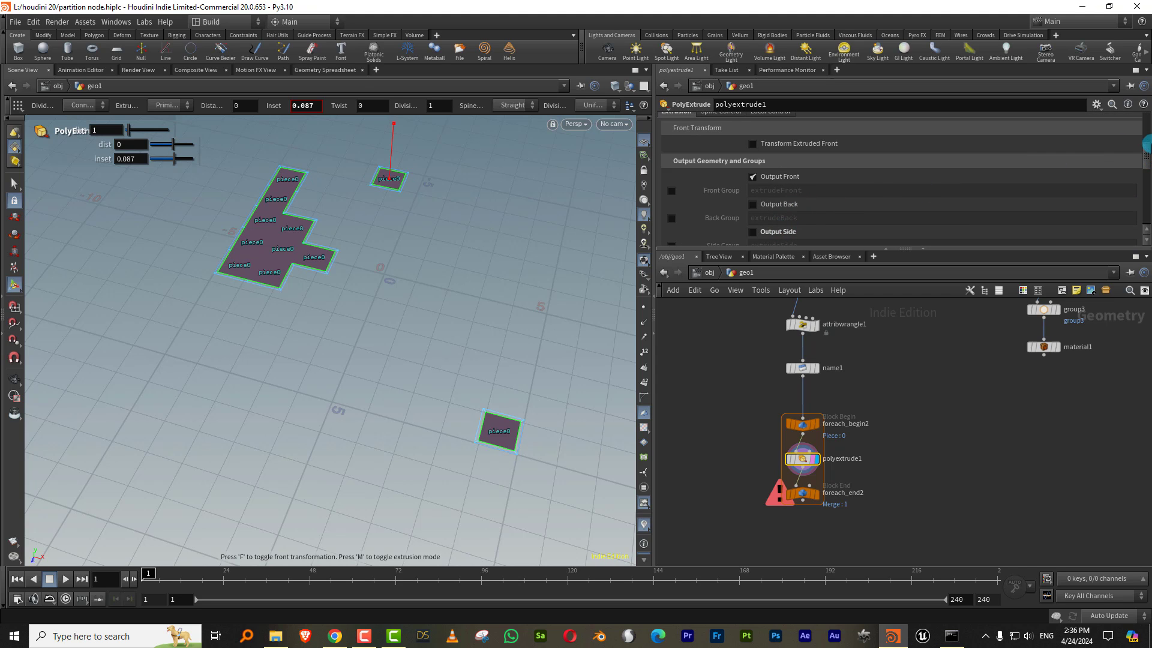
scroll(1147, 144, "up", 5)
left_click_drag(987, 134, 991, 136)
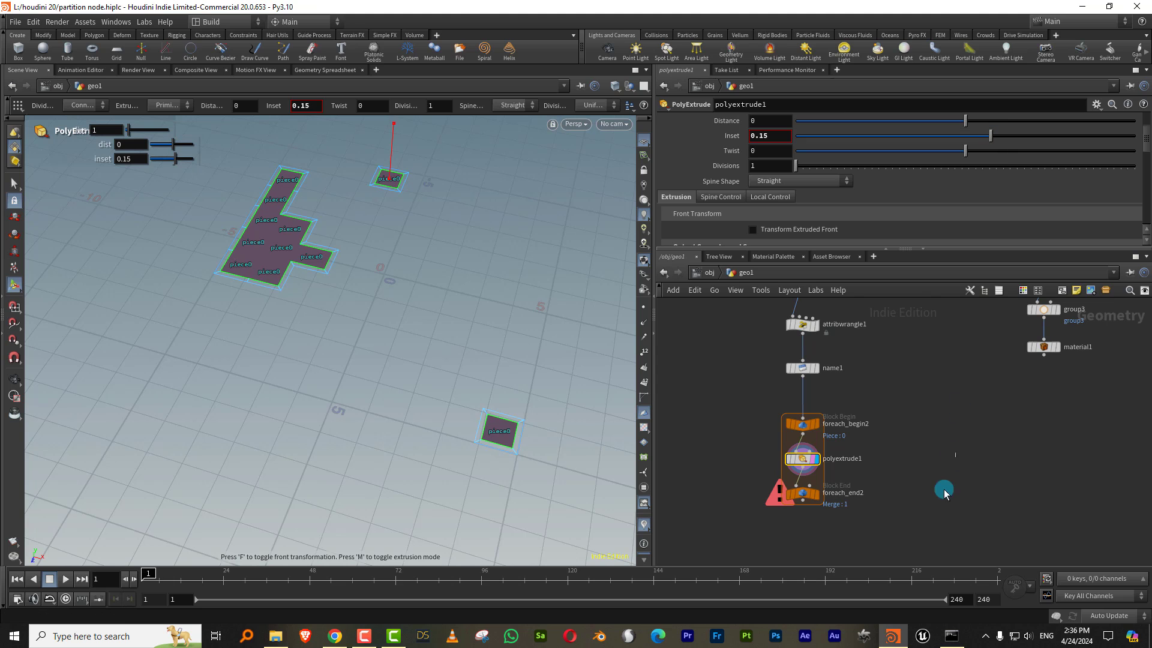
Step: Display foreach_end2 and examine all the merged inset pieces from above
left_click(817, 496)
left_click(806, 494)
left_click_drag(408, 354, 614, 266, "alt")
left_click_drag(481, 291, 481, 354, "alt")
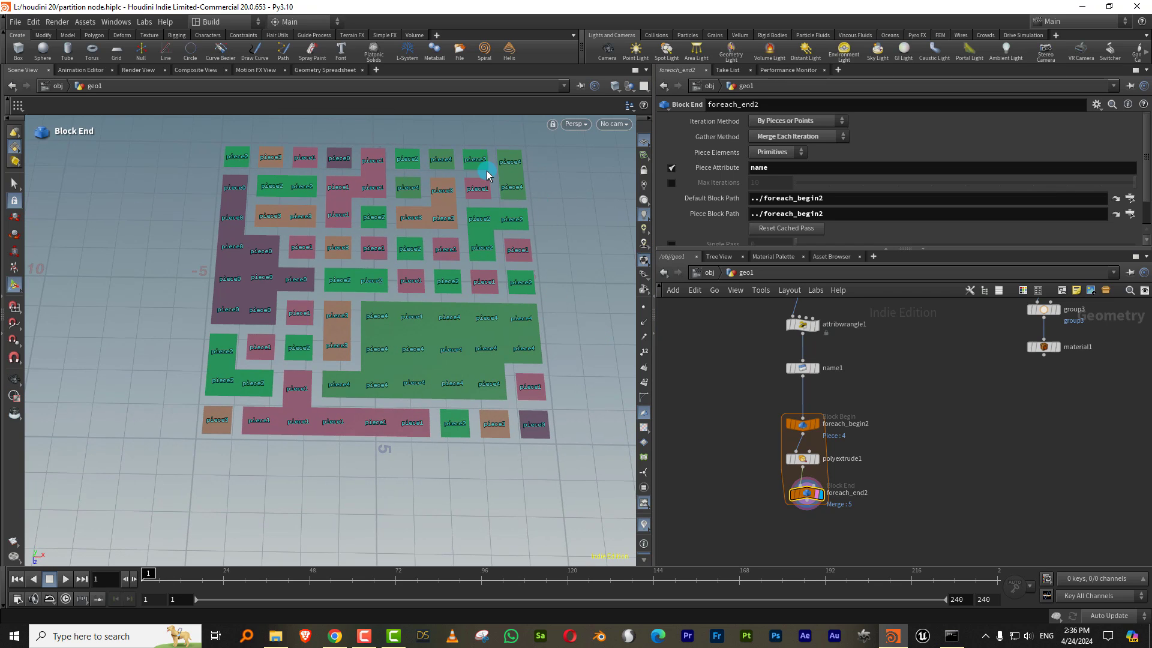
Step: Increase the noise Offset of attribadjustinteger1 slightly to vary the piece pattern, and check the loop's output
middle_click_drag(883, 380, 859, 537)
left_click_drag(839, 404, 742, 453)
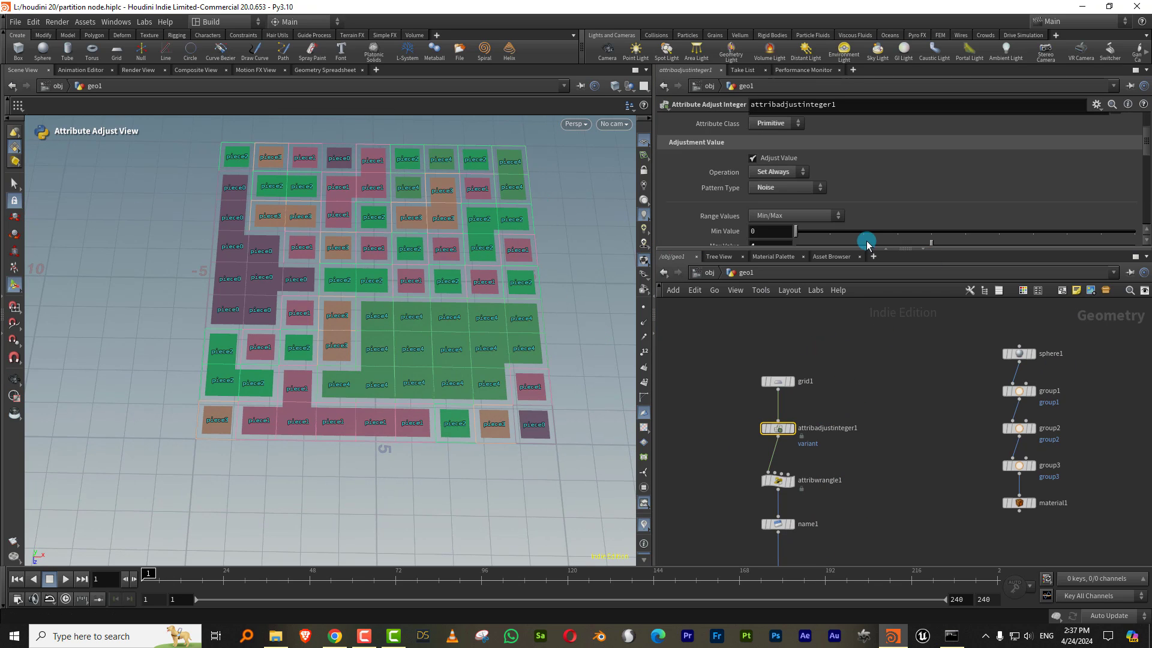
left_click_drag(853, 248, 864, 388)
left_click_drag(1145, 250, 1144, 295)
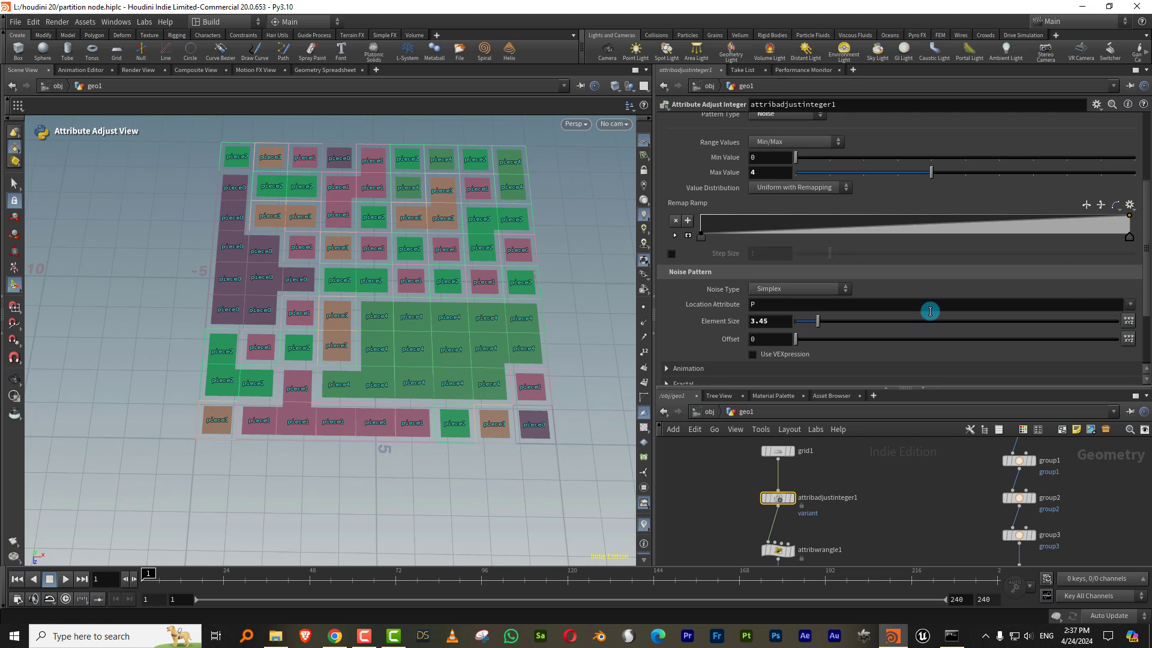
left_click_drag(804, 342, 810, 340)
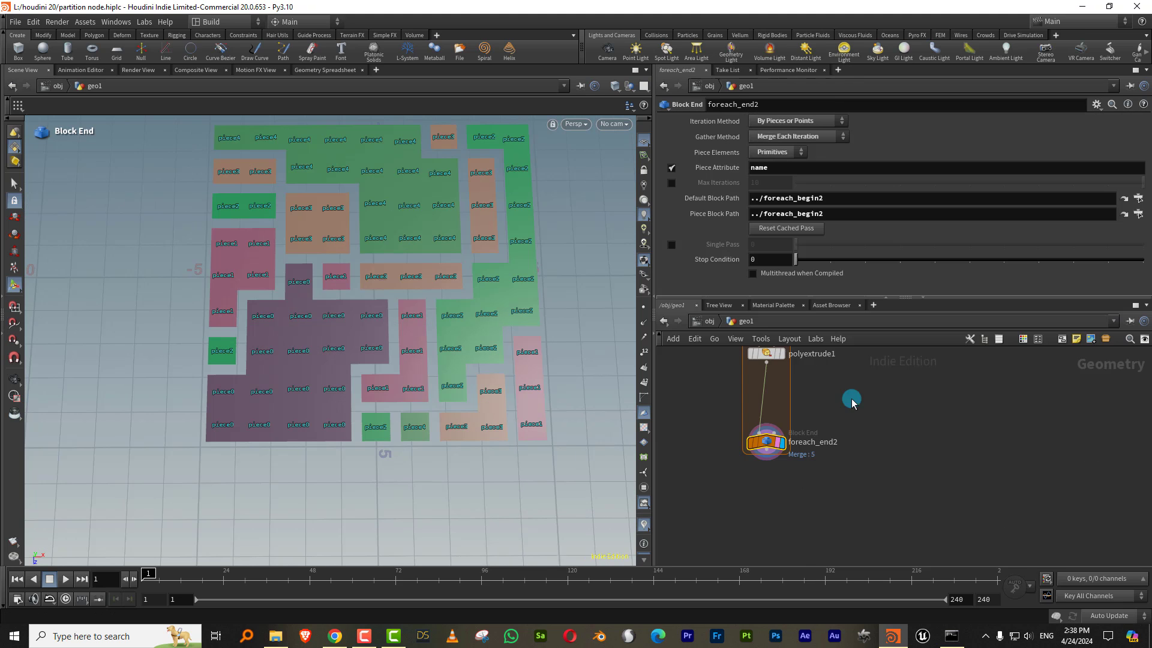
middle_click_drag(861, 474, 856, 492)
mouse_move(435, 265)
left_mouse_down("alt")
mouse_move(440, 244)
mouse_move(440, 262)
left_mouse_up("alt")
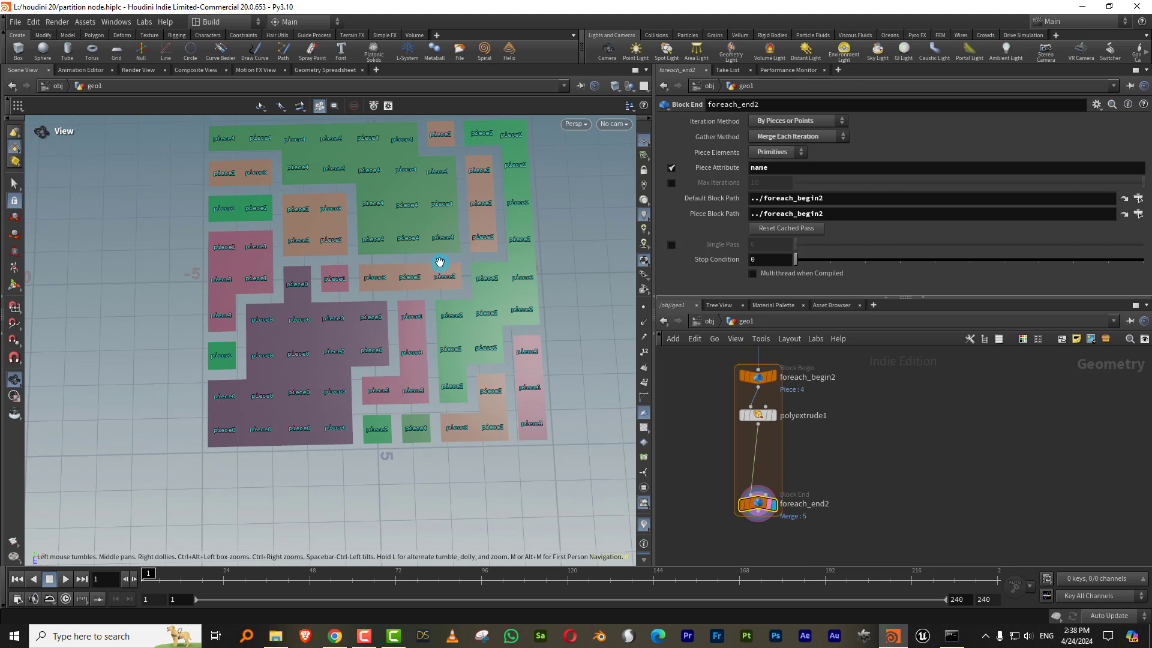
middle_click_drag(464, 274, 447, 311, "alt")
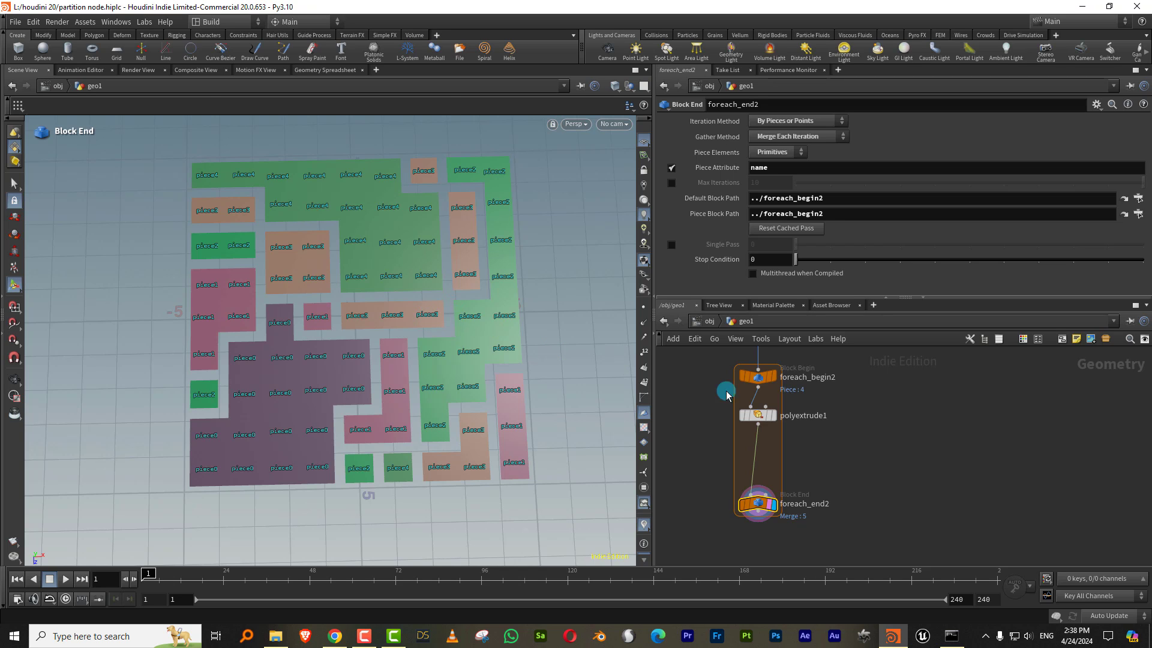
Step: Set the Inset of polyextrude1 to 0.112
left_click(755, 417)
left_click_drag(957, 197, 984, 199)
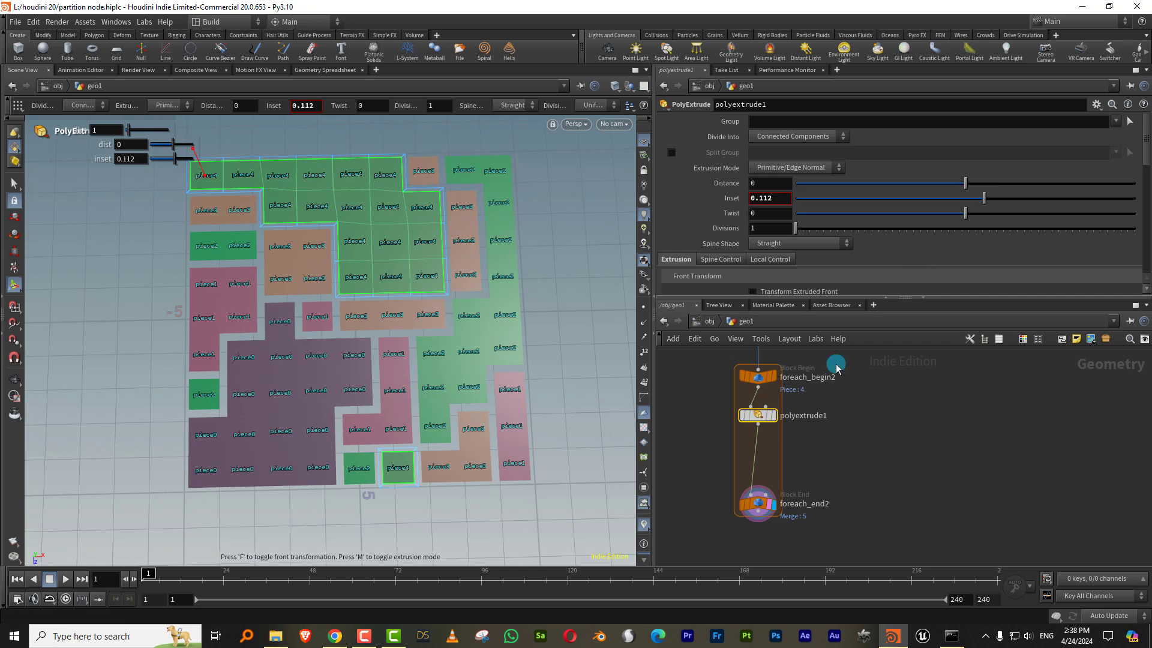
Step: Insert a Divide node between polyextrude1 and foreach_end2 and display it
scroll(801, 436, "up", 2)
key("Tab")
type("diuv")
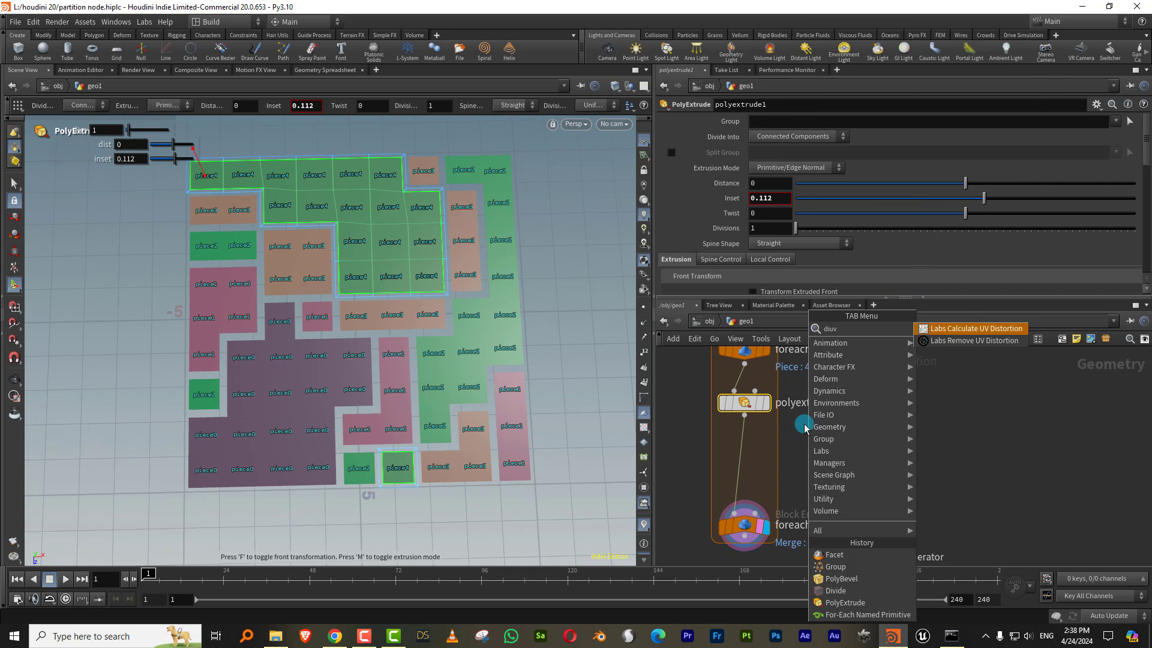
left_click(843, 590)
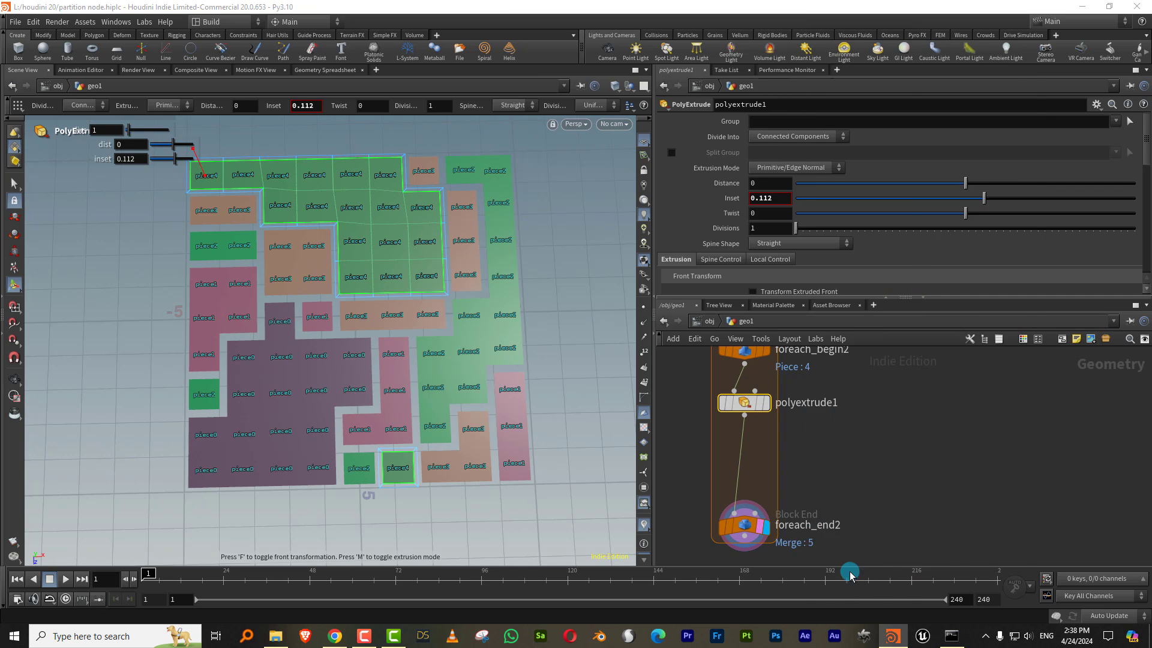
left_click(744, 451)
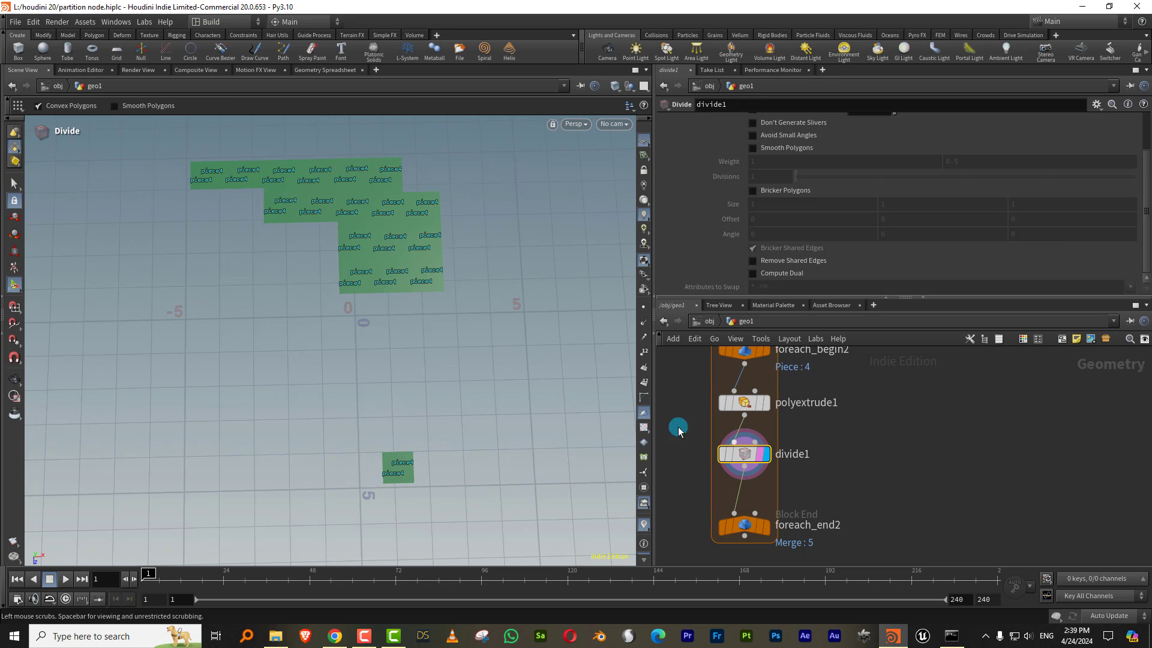
Step: Show the geometry in wireframe and turn off the name attribute labels in the viewport
key("w")
left_click(706, 454)
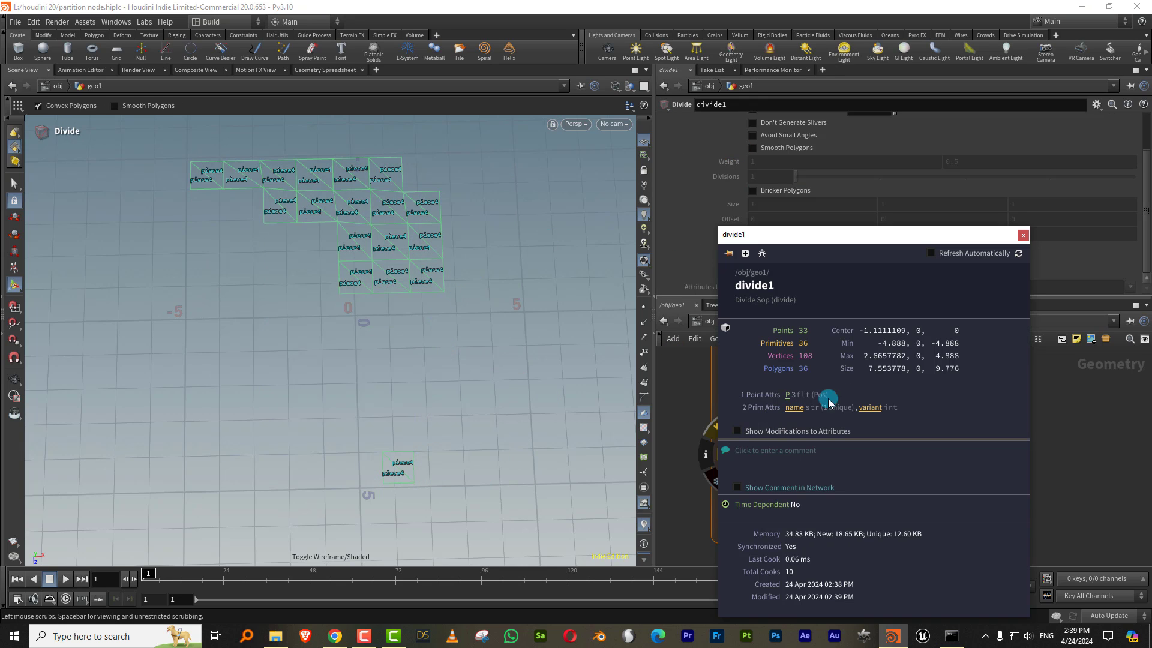
left_click(798, 409)
mouse_move(654, 444)
left_mouse_down()
mouse_move(837, 465)
mouse_move(641, 457)
left_mouse_up()
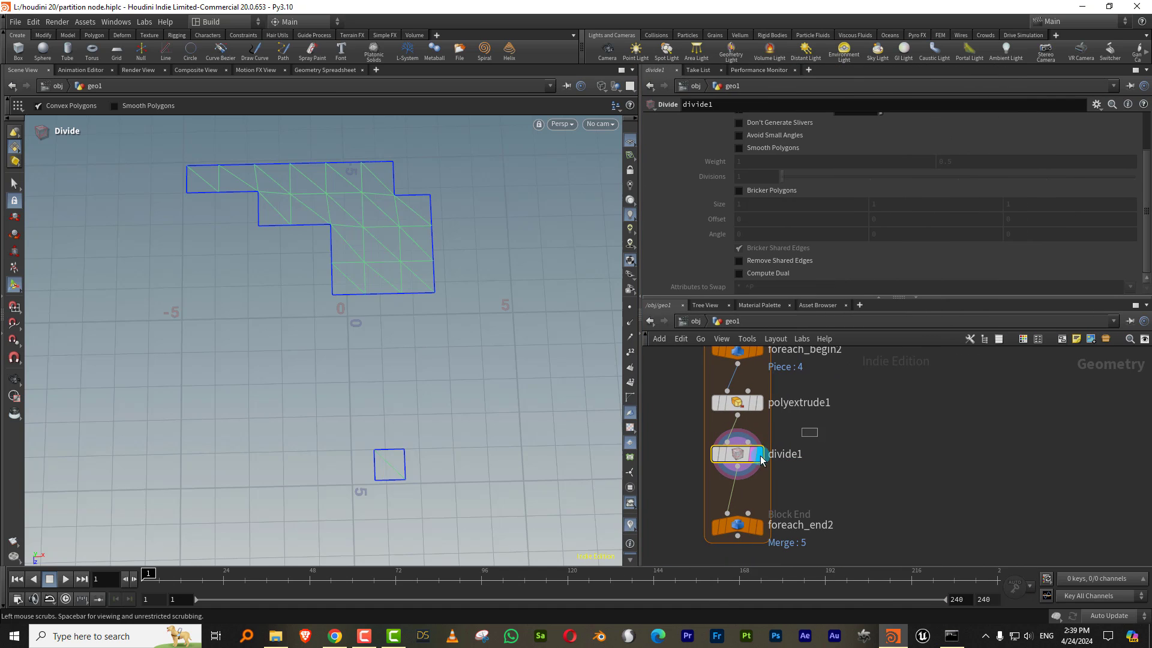
Step: Turn off Convex Polygons and turn on Remove Shared Edges on the Divide node
left_click_drag(1142, 180, 1141, 123)
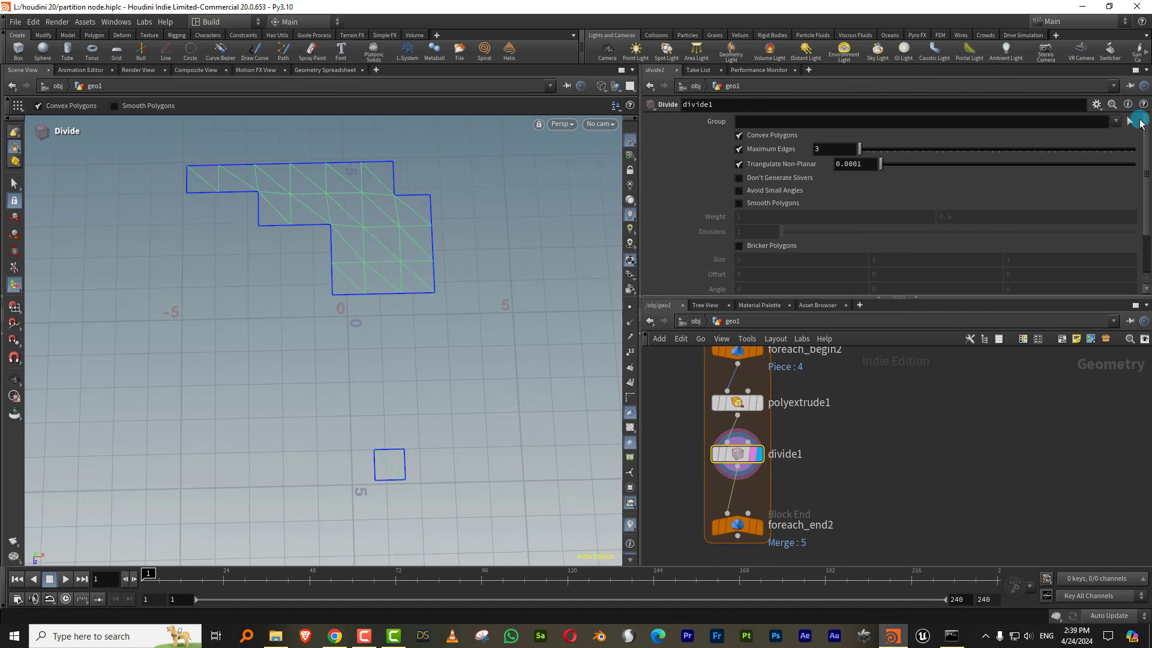
left_click(774, 137)
left_click_drag(1146, 173, 1144, 222)
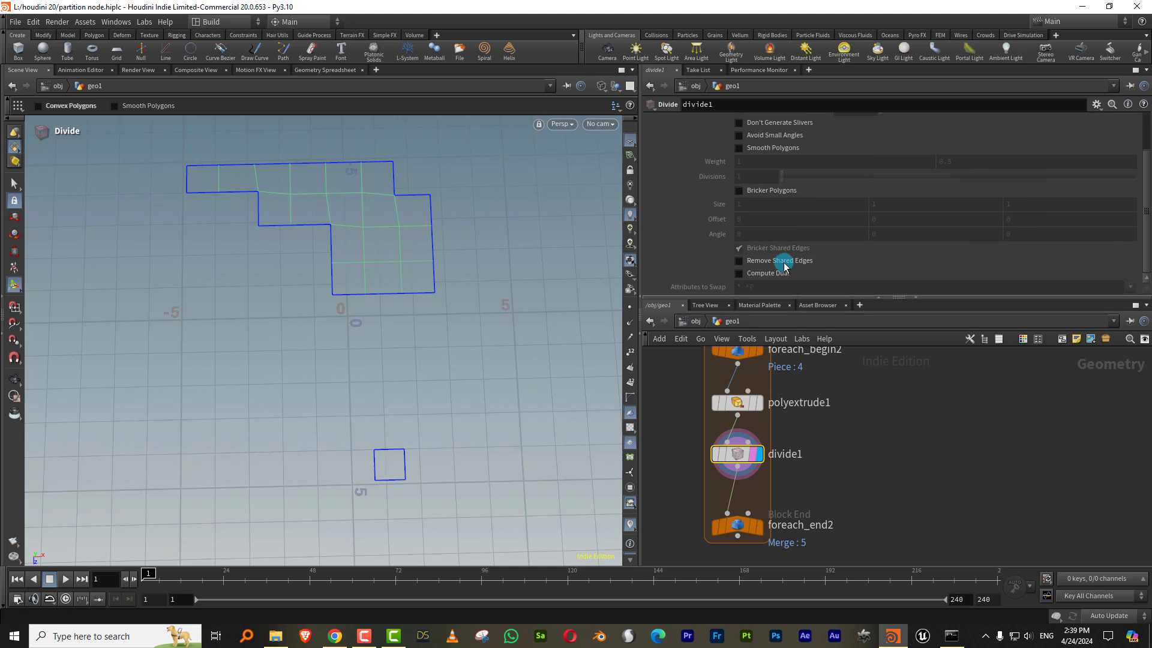
left_click(784, 267)
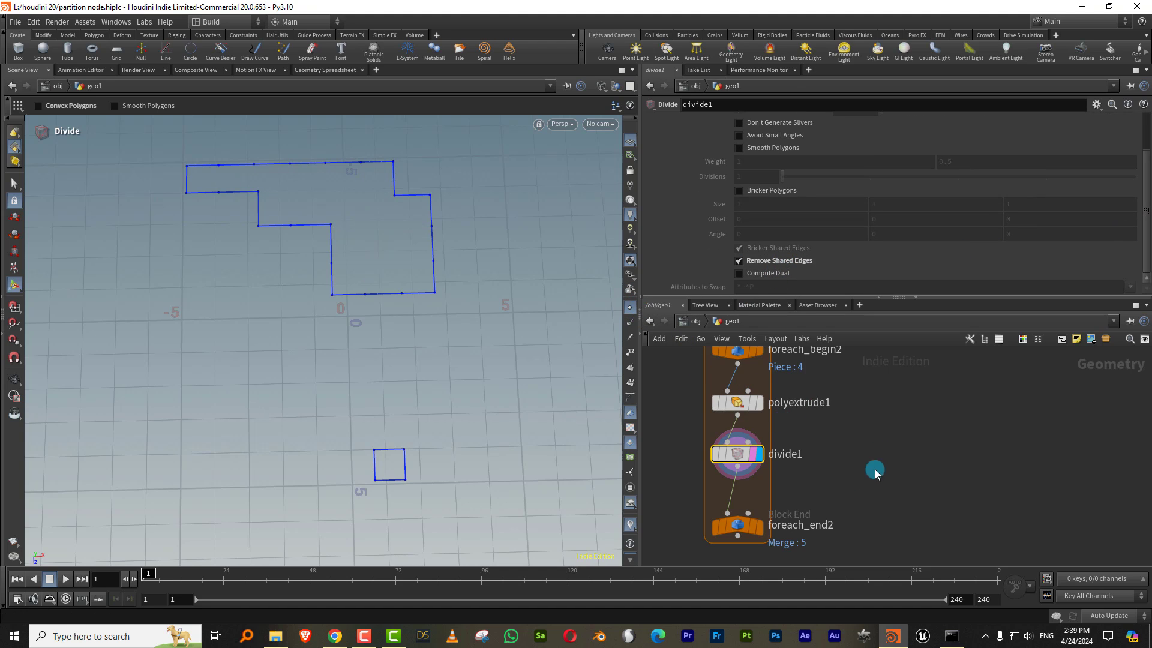
Step: Insert a Facet node between divide1 and foreach_end2 with Remove Inline Points enabled
middle_click_drag(876, 470, 889, 434)
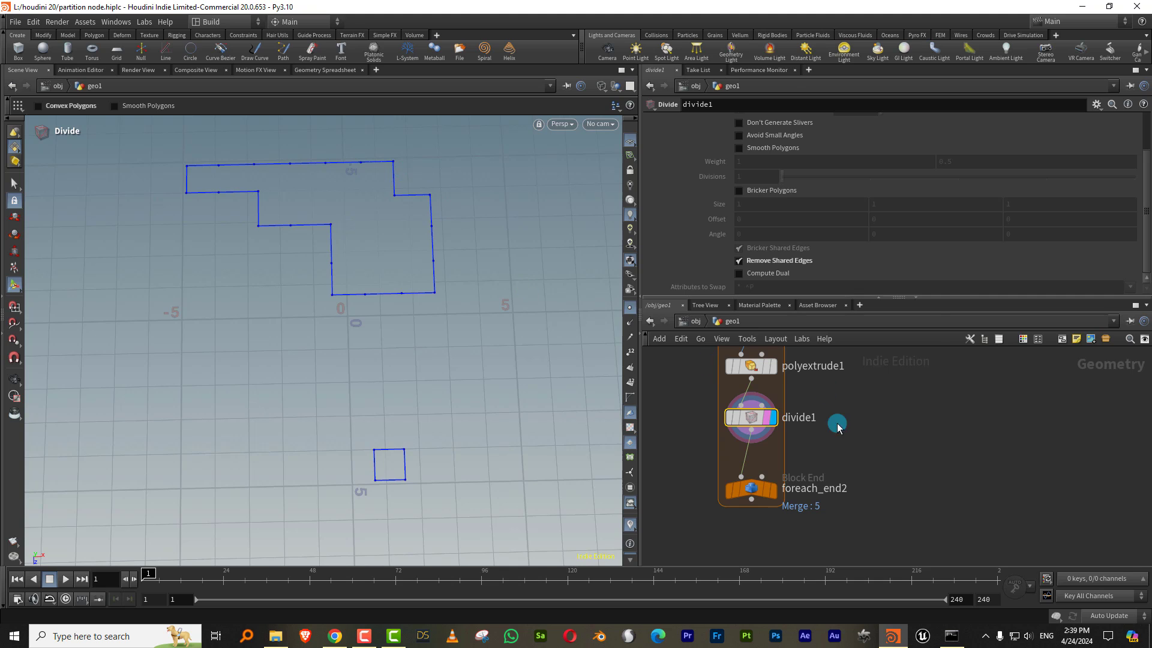
key("Tab")
type("face")
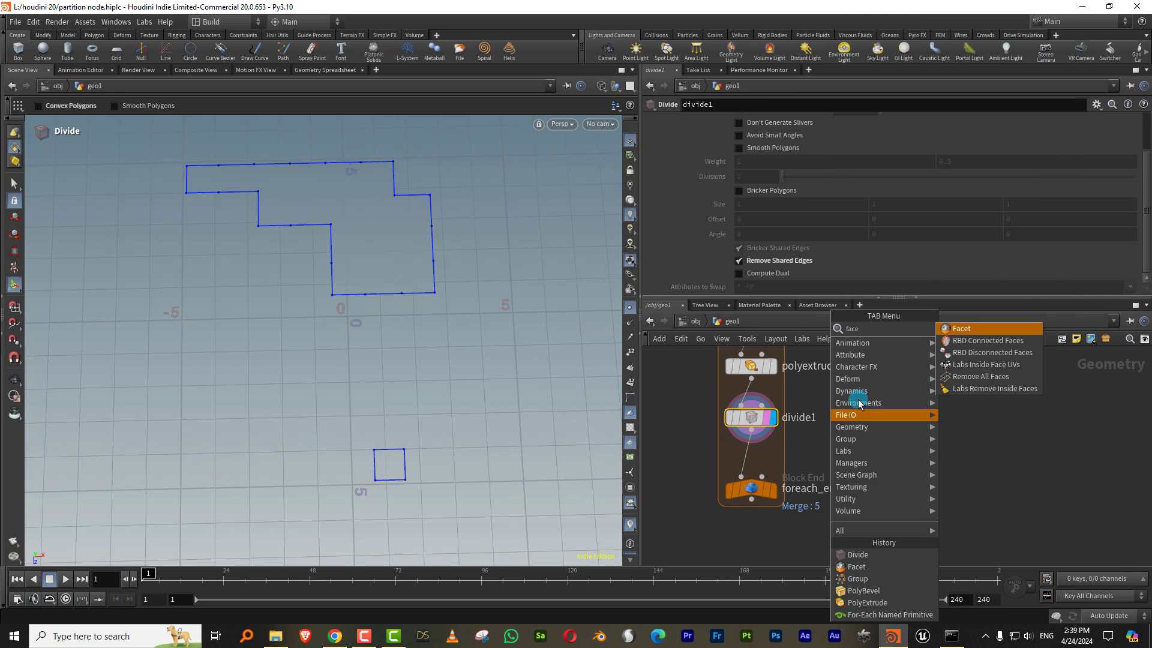
left_click(974, 328)
left_click(766, 462)
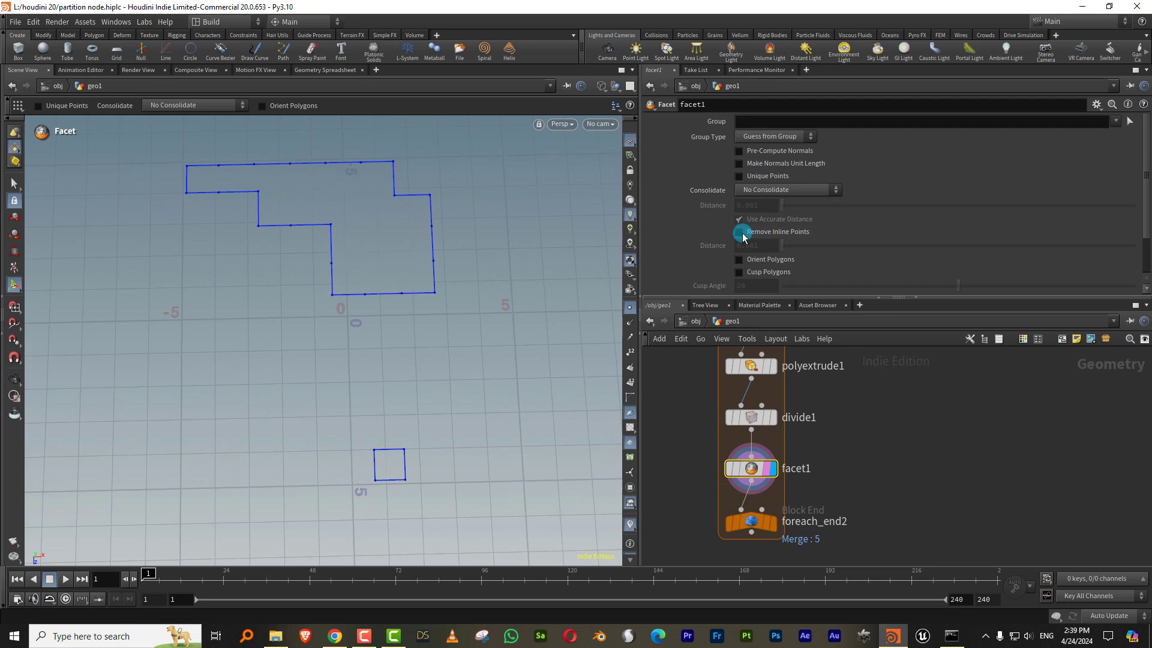
left_click(740, 233)
Step: Insert a PolyBevel node between facet1 and foreach_end2
key("Tab")
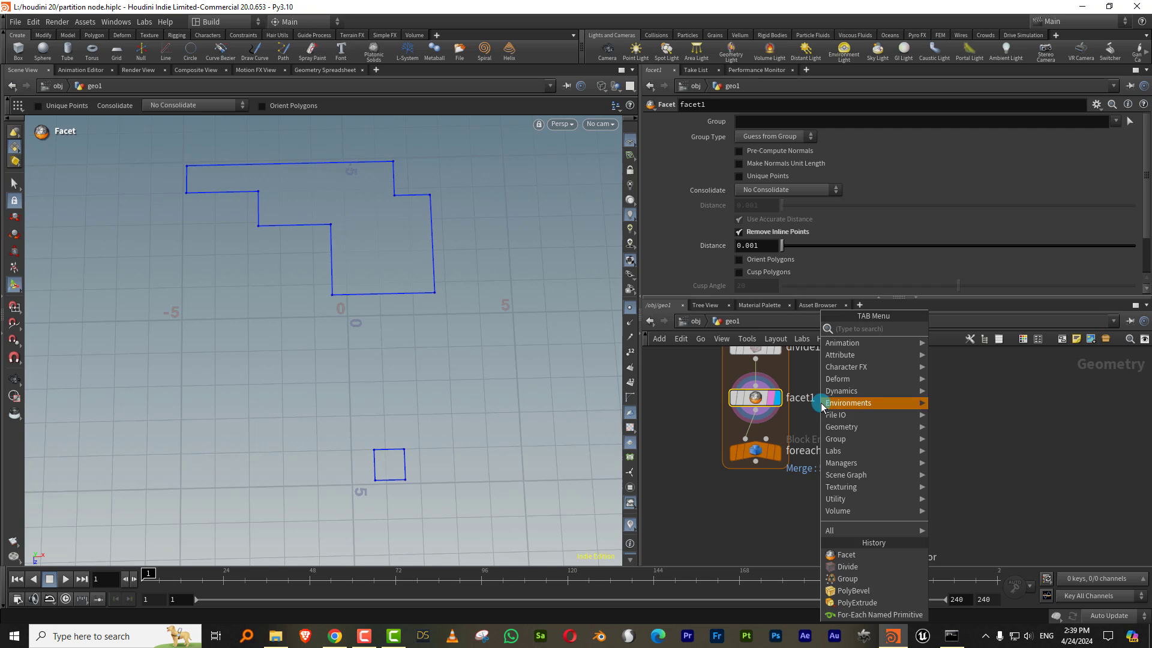
type("poly")
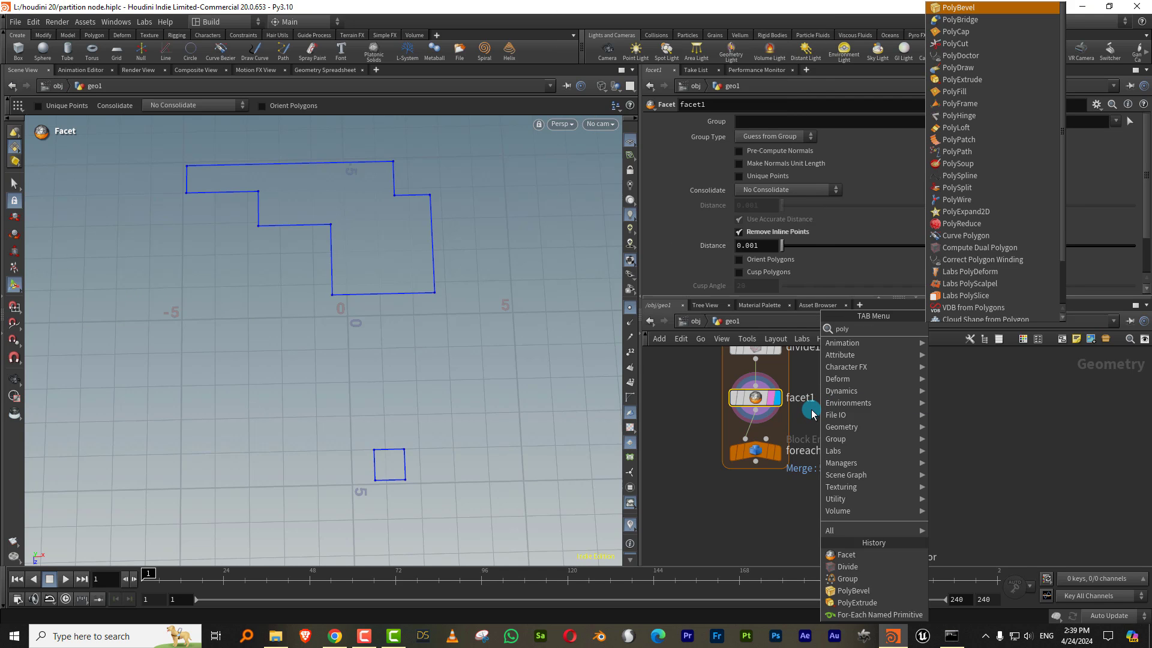
type("bev")
left_click(960, 329)
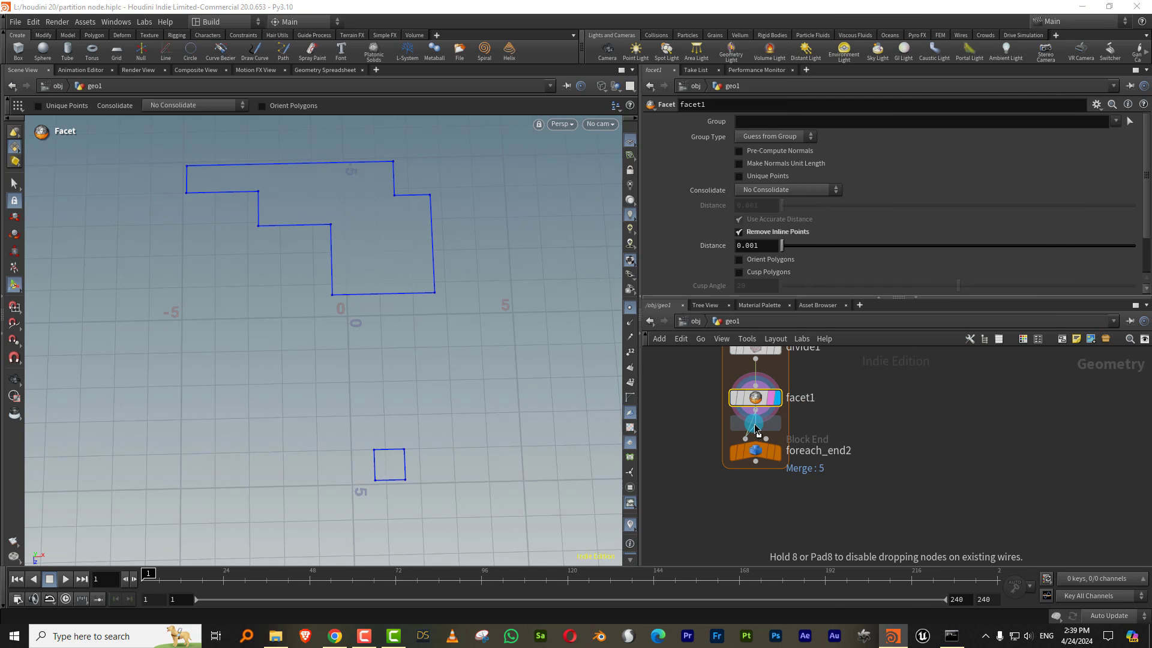
left_click(756, 427)
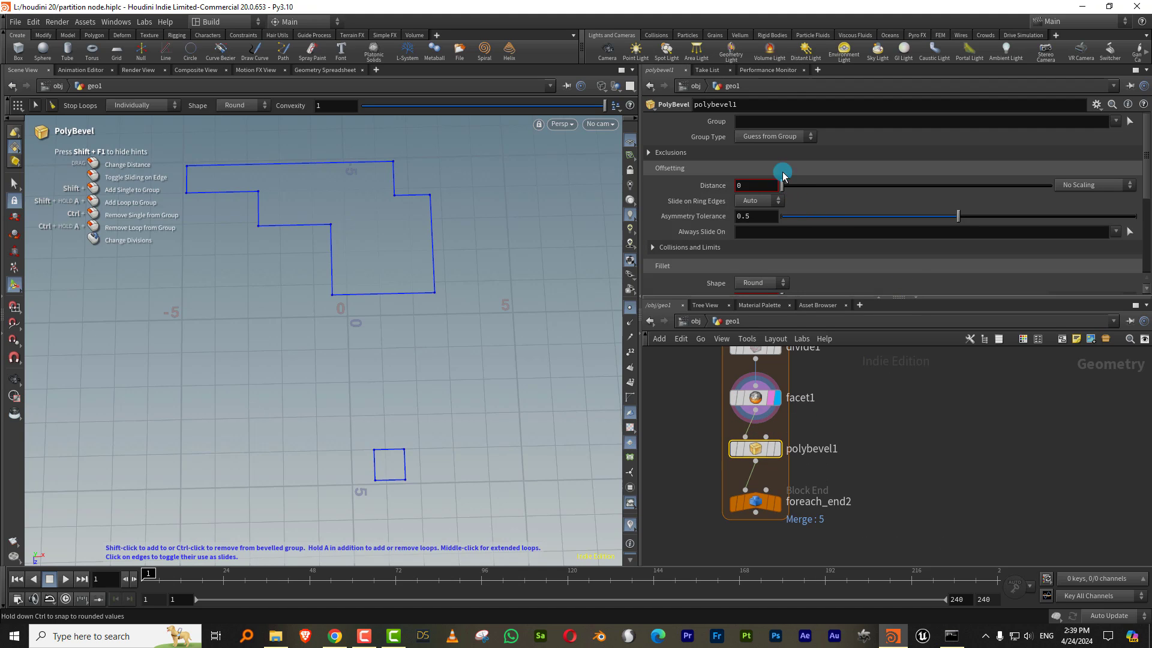
Step: Set the PolyBevel's Group Type to Points and its Distance to 0.194
left_click(774, 136)
left_click(773, 150)
left_click_drag(783, 185, 834, 188)
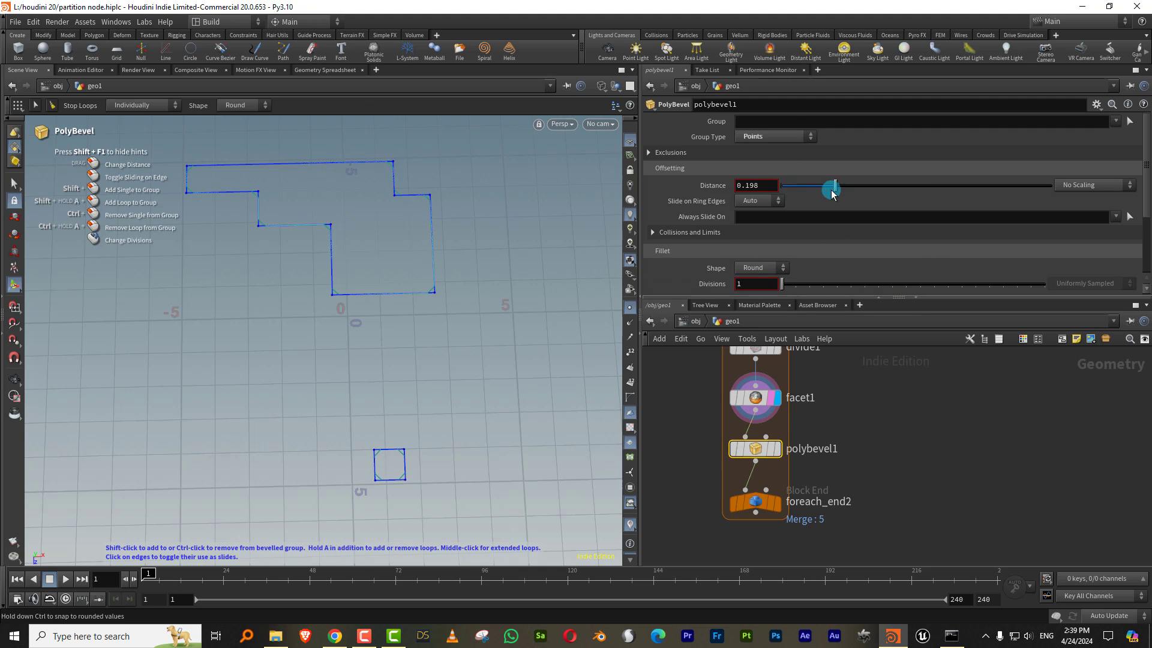
Step: Display foreach_end2, then move polybevel1 out of the loop to directly after foreach_end2 and display it
left_click(773, 509)
left_click_drag(449, 332, 566, 277)
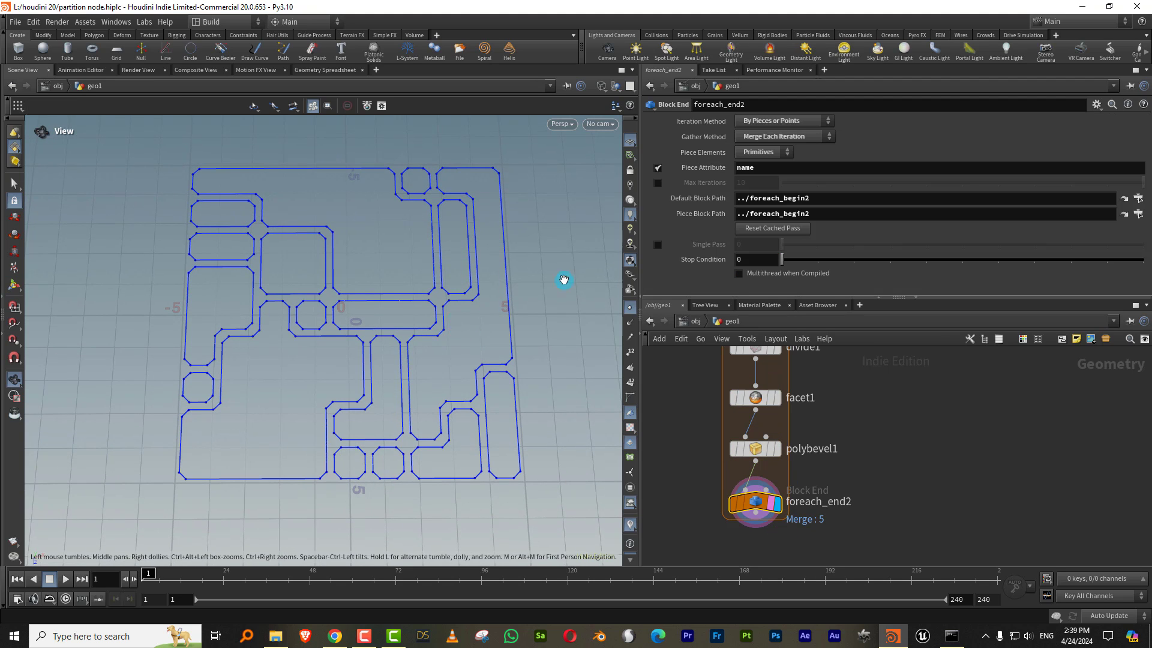
middle_click_drag(812, 445, 847, 341)
key("Tab")
left_click(678, 419)
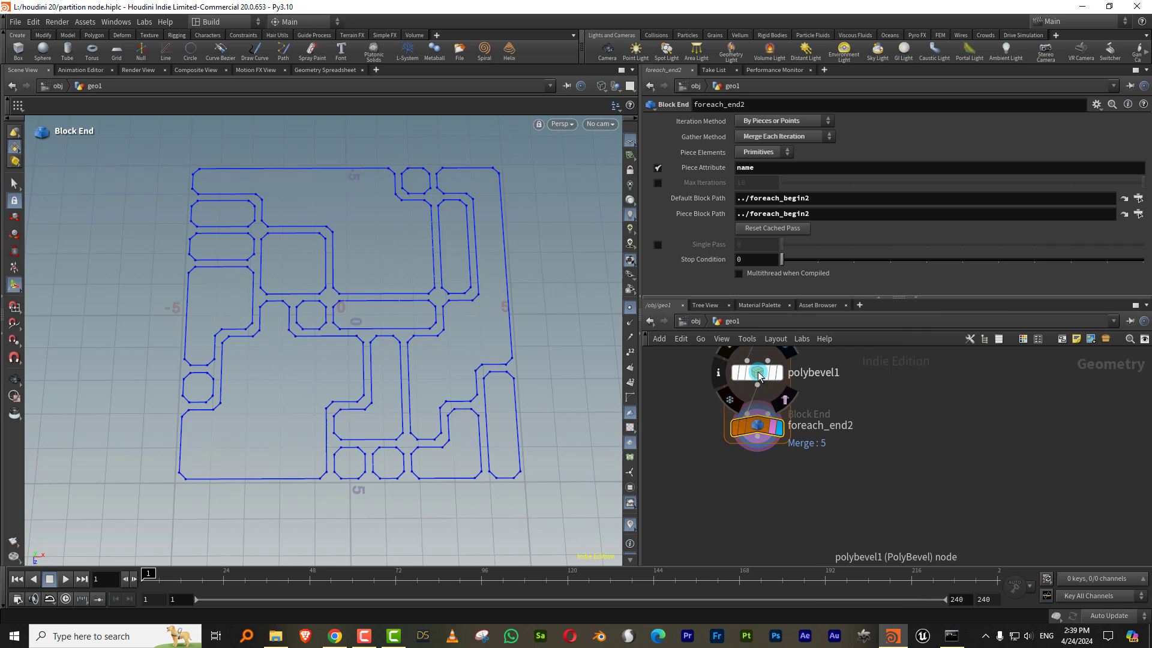
left_click_drag(757, 367, 758, 436)
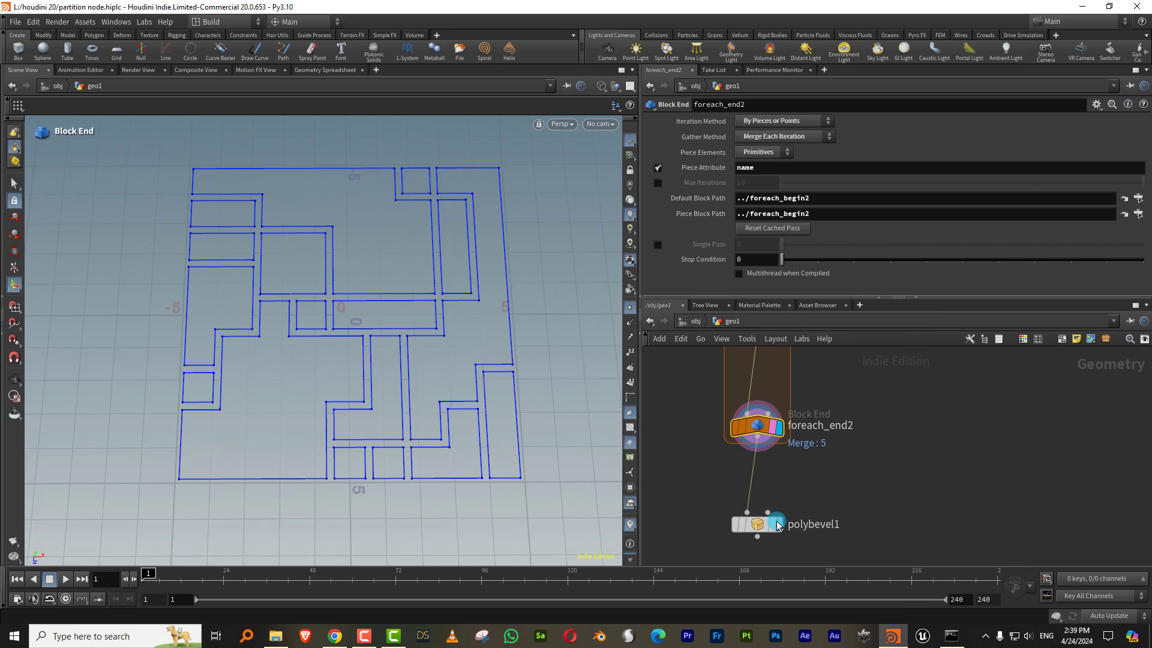
left_click(775, 528)
left_click(772, 527)
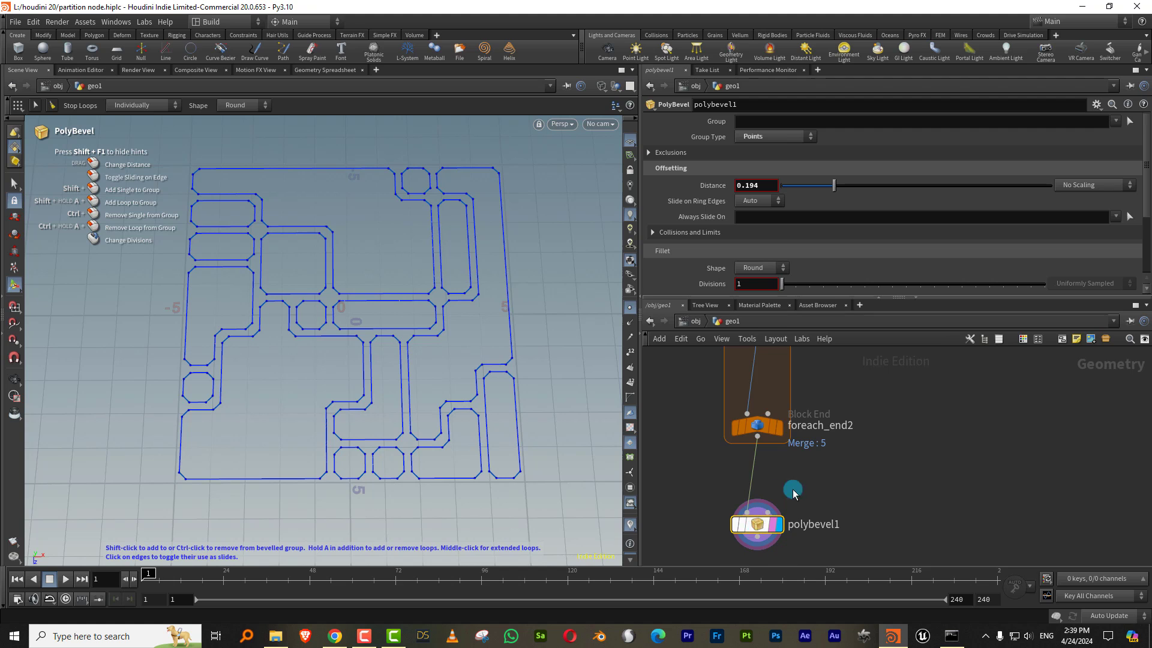
Step: Insert an Attribute Adjust Float node between foreach_end2 and polybevel1
key("Tab")
type("float")
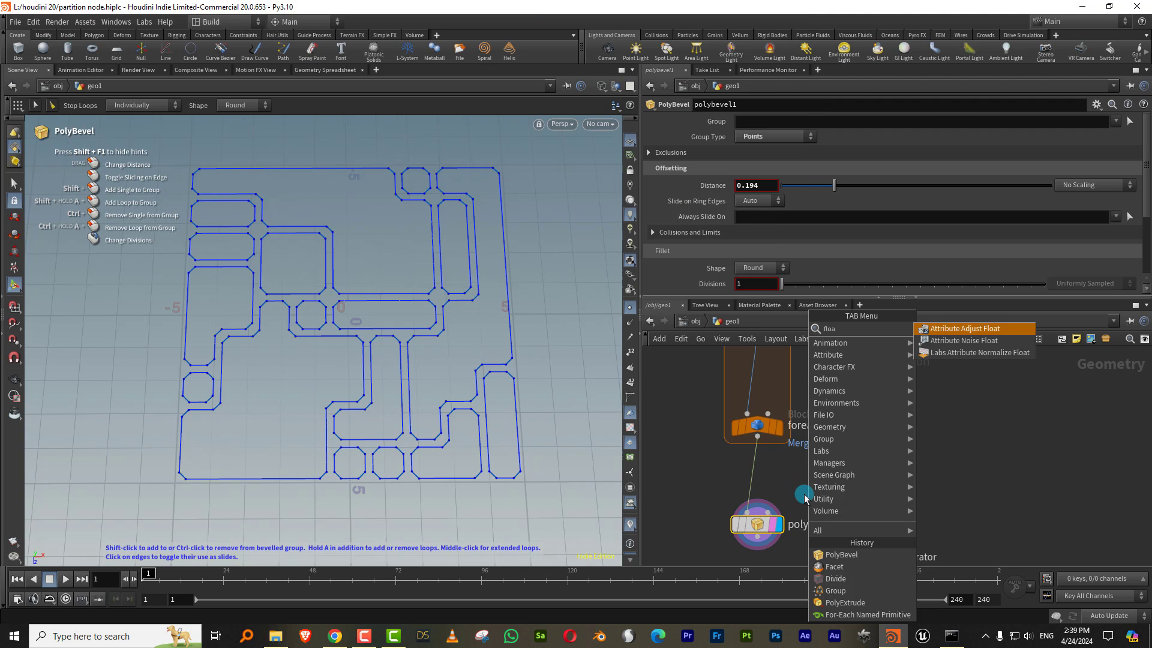
left_click(984, 328)
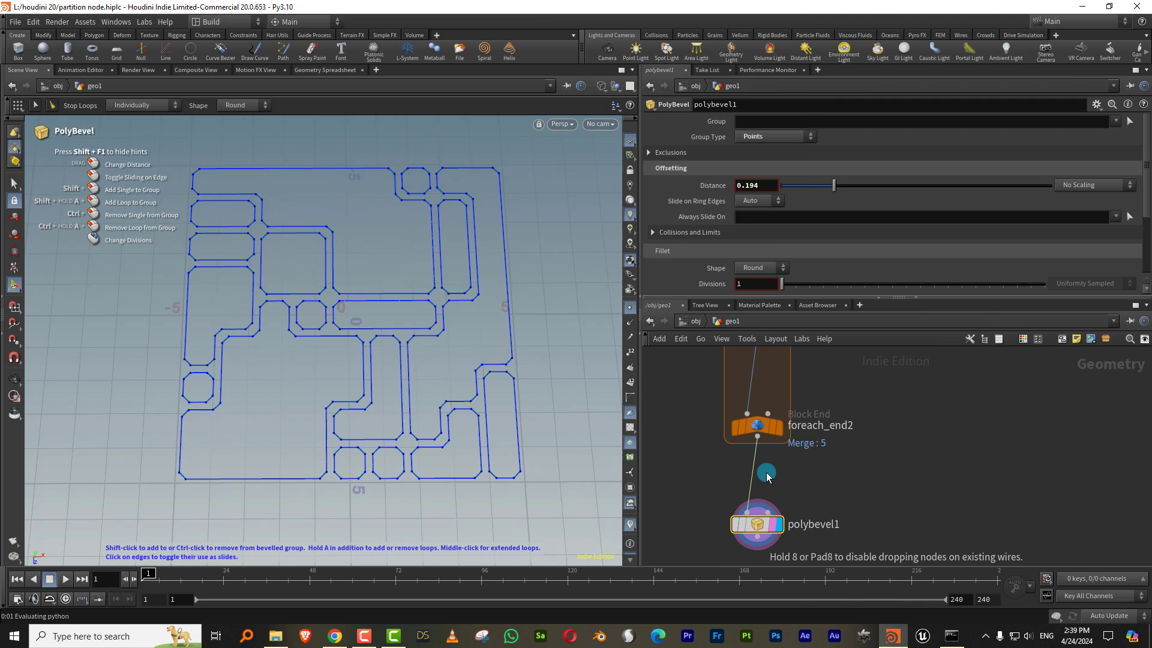
left_click(774, 478)
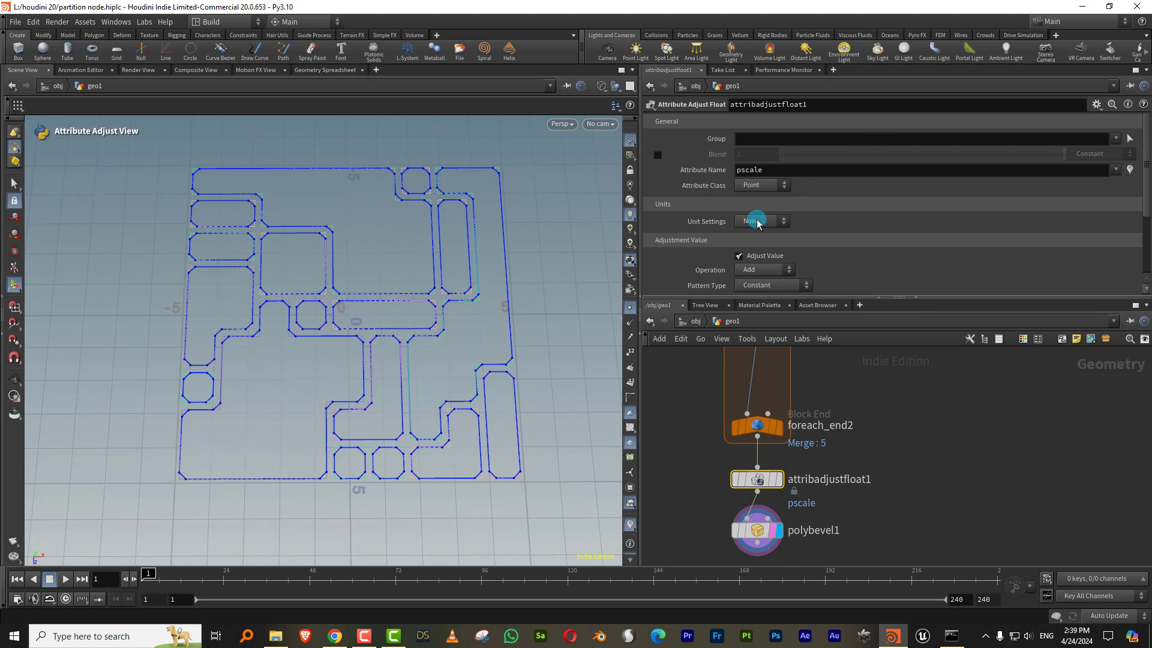
Step: Set the pscale adjustment's Operation to Set Always and its Pattern Type to Random
left_click(758, 269)
left_click(757, 295)
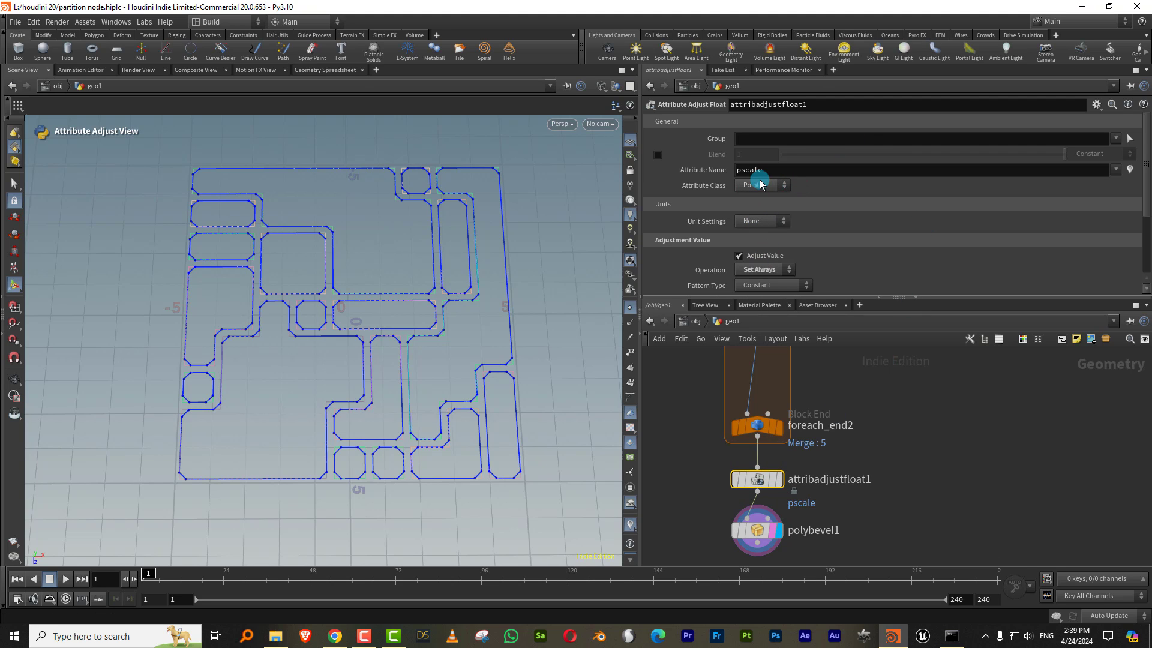
scroll(1141, 200, "down", 3)
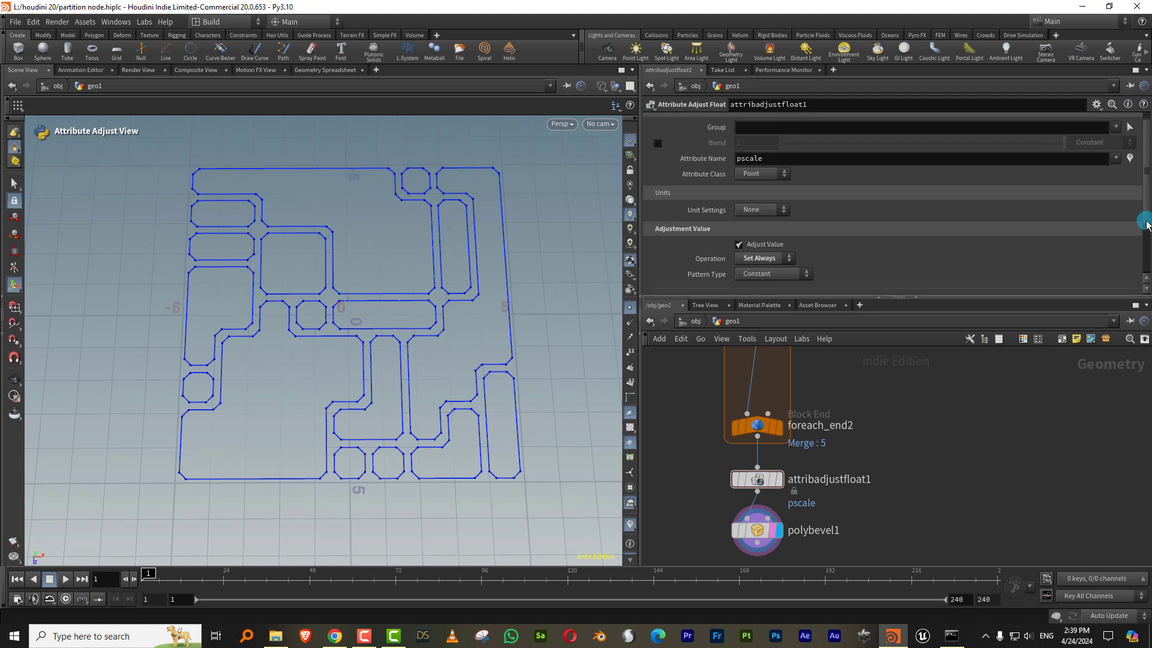
left_click(781, 210)
left_click(779, 233)
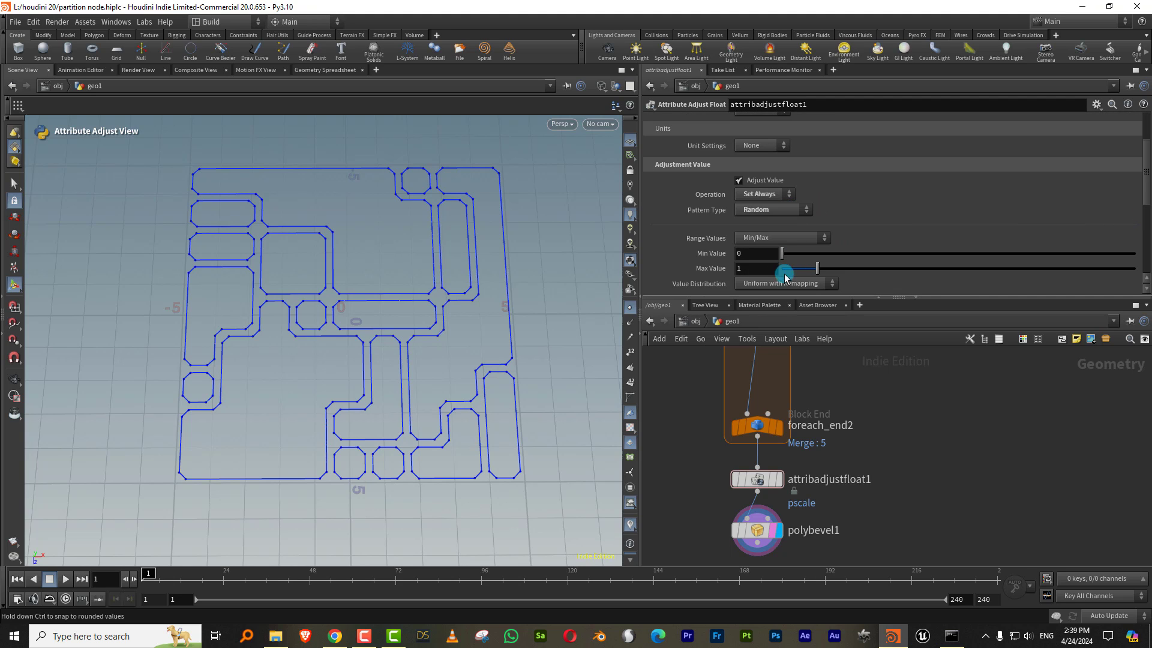
Step: Set the distance scaling of polybevel1 to Scale By Attribute, using pscale
left_click(747, 487)
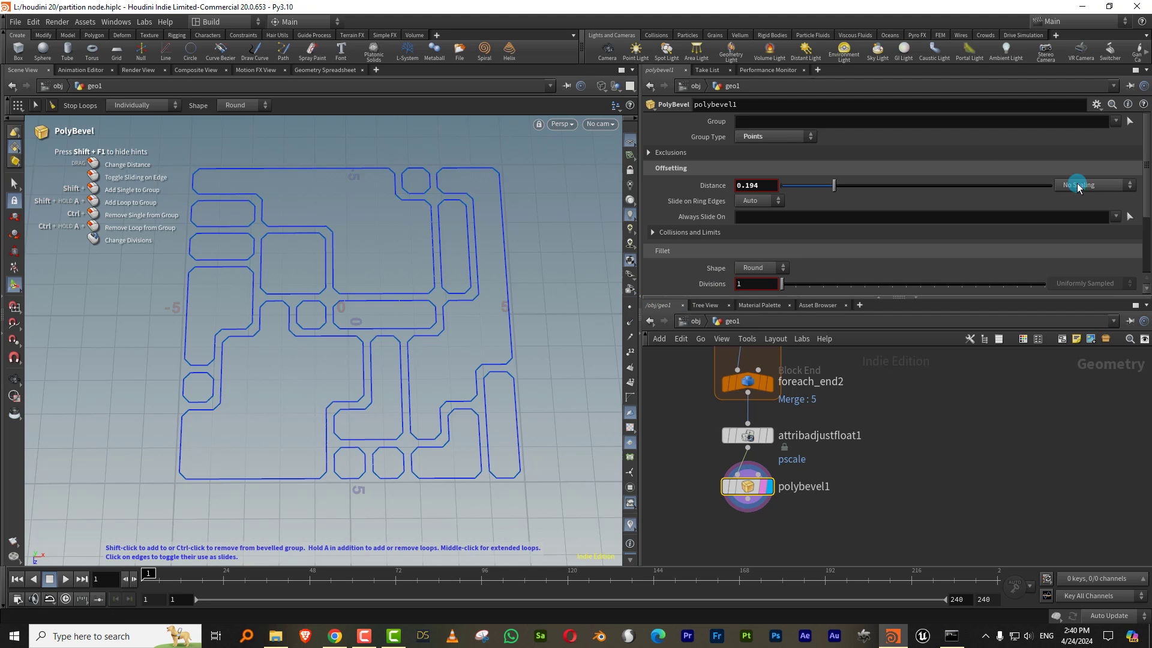
left_click(1081, 185)
left_click(1084, 211)
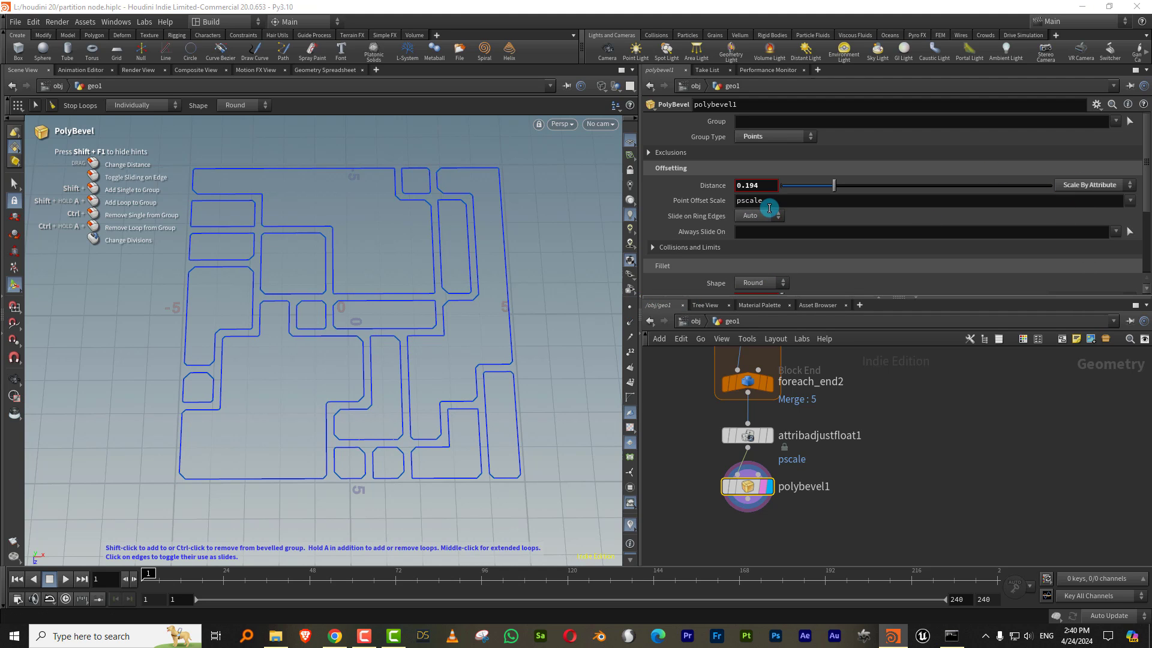
Step: Set the random pscale range to Min 0.14 and Max 1.36, and the PolyBevel Distance to 0.236
left_click(747, 436)
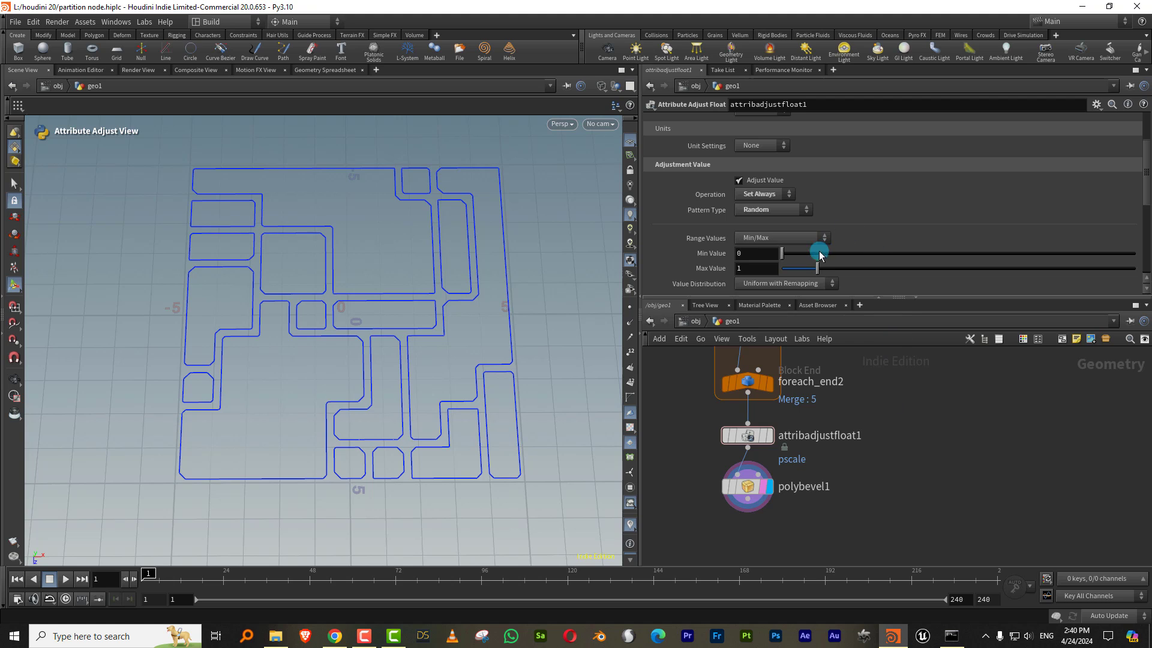
mouse_move(817, 268)
left_mouse_down()
mouse_move(844, 268)
mouse_move(818, 268)
mouse_move(828, 270)
left_mouse_up()
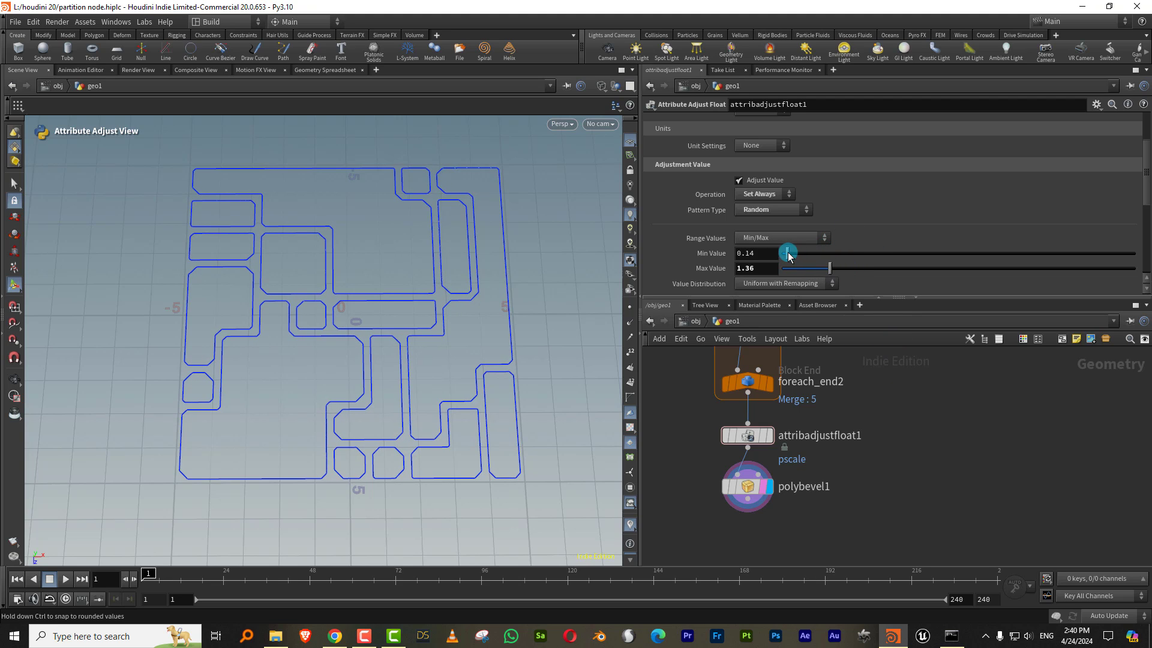
left_click(813, 473)
mouse_move(849, 196)
left_mouse_down()
mouse_move(869, 189)
mouse_move(846, 191)
left_mouse_up()
mouse_move(434, 350)
left_mouse_down("alt")
mouse_move(397, 336)
mouse_move(416, 349)
left_mouse_up("alt")
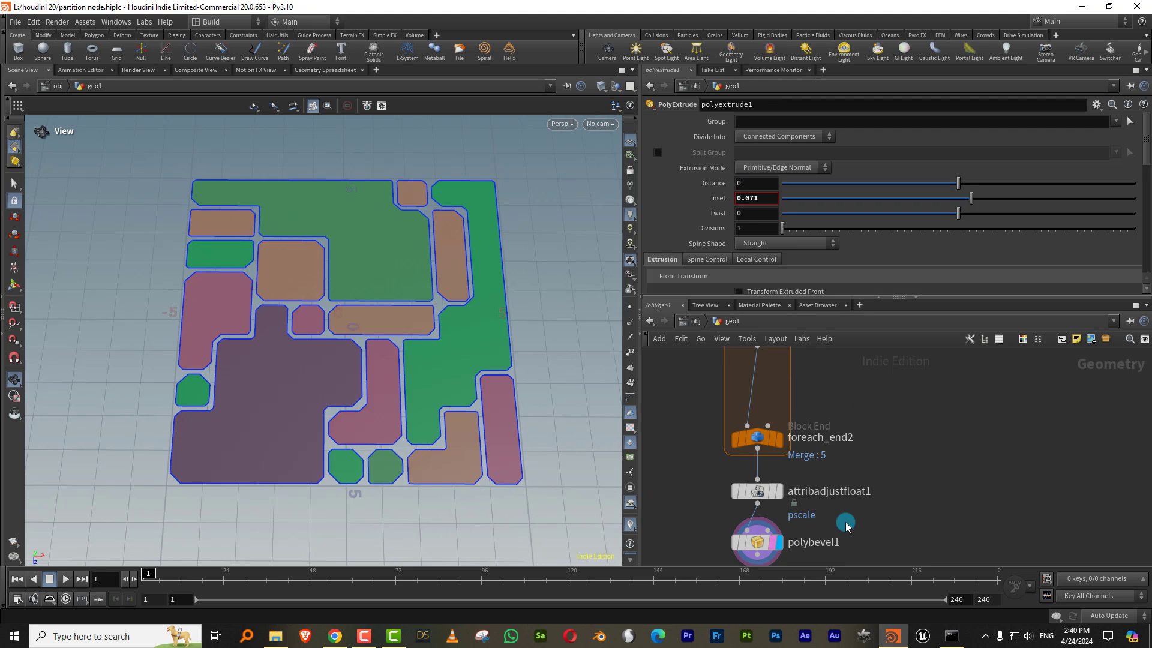
Step: Change the Pattern Type of attribadjustfloat1 to Noise and set its Element Size to 3.04
middle_click_drag(846, 523, 853, 448)
left_click_drag(698, 437, 823, 408)
left_click(773, 211)
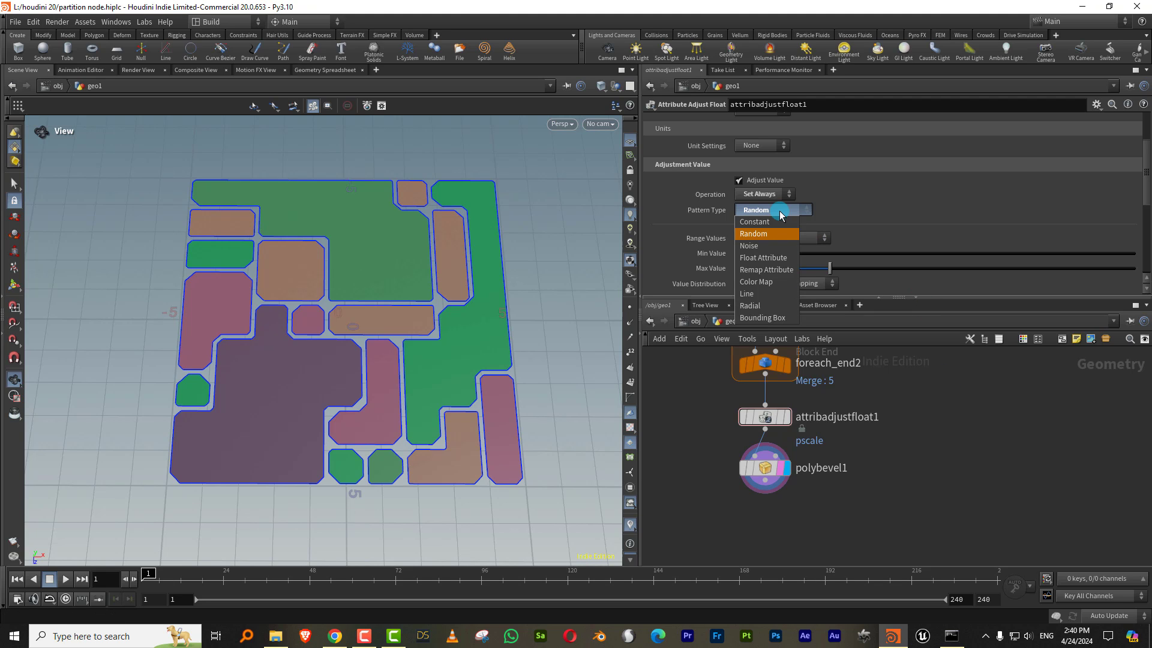
left_click(780, 252)
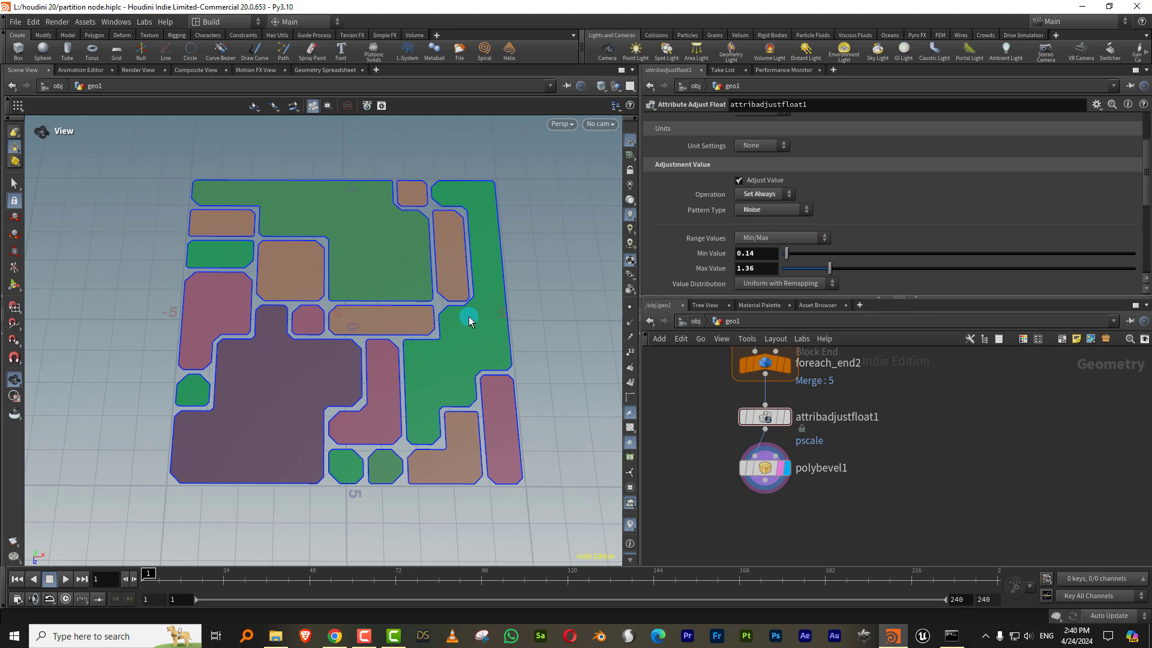
left_click_drag(805, 223, 802, 225)
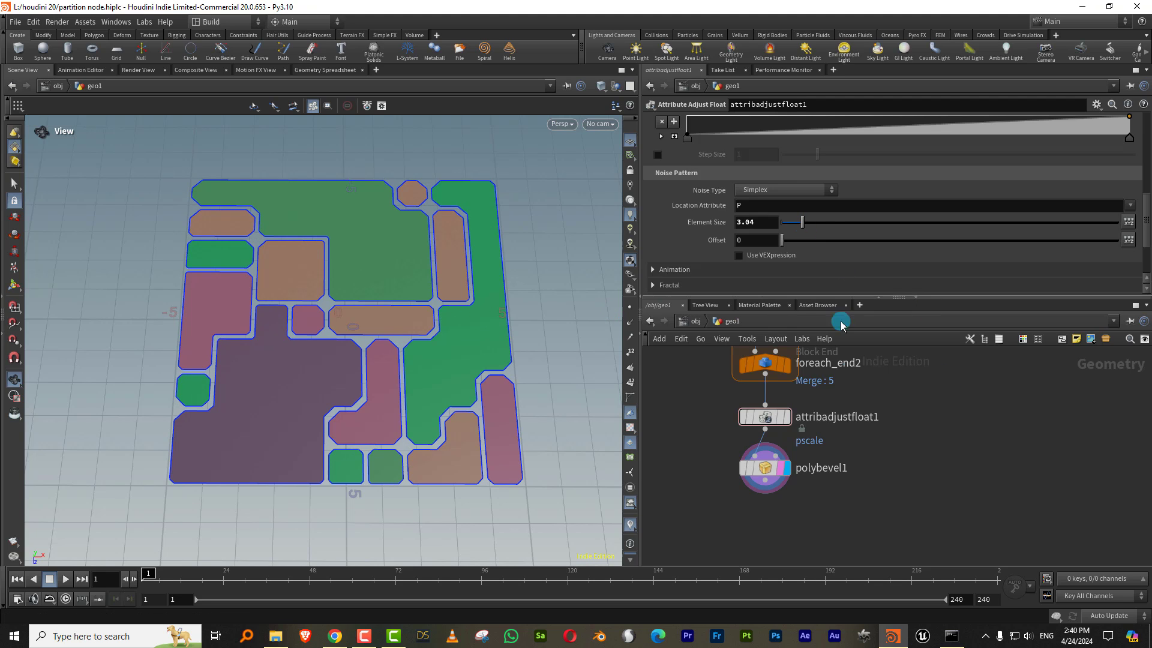
Step: Turn off the variant attribute's colour visualization through the node info of attribwrangle1
middle_click_drag(855, 384, 846, 509)
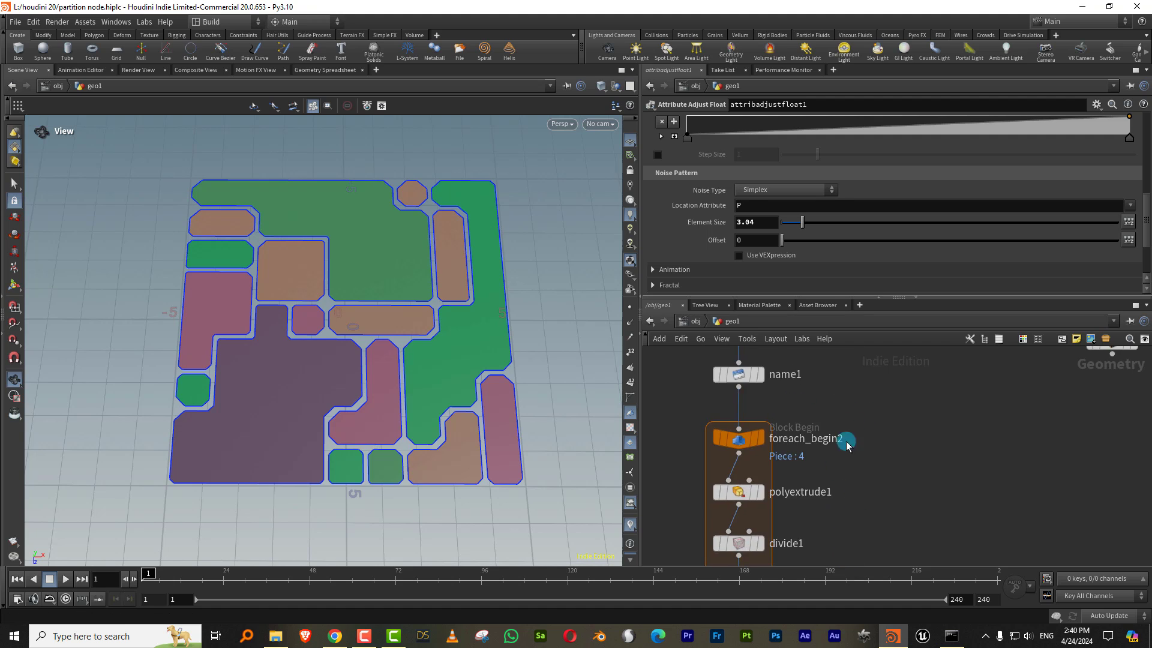
middle_click_drag(855, 355, 845, 540)
mouse_move(750, 506)
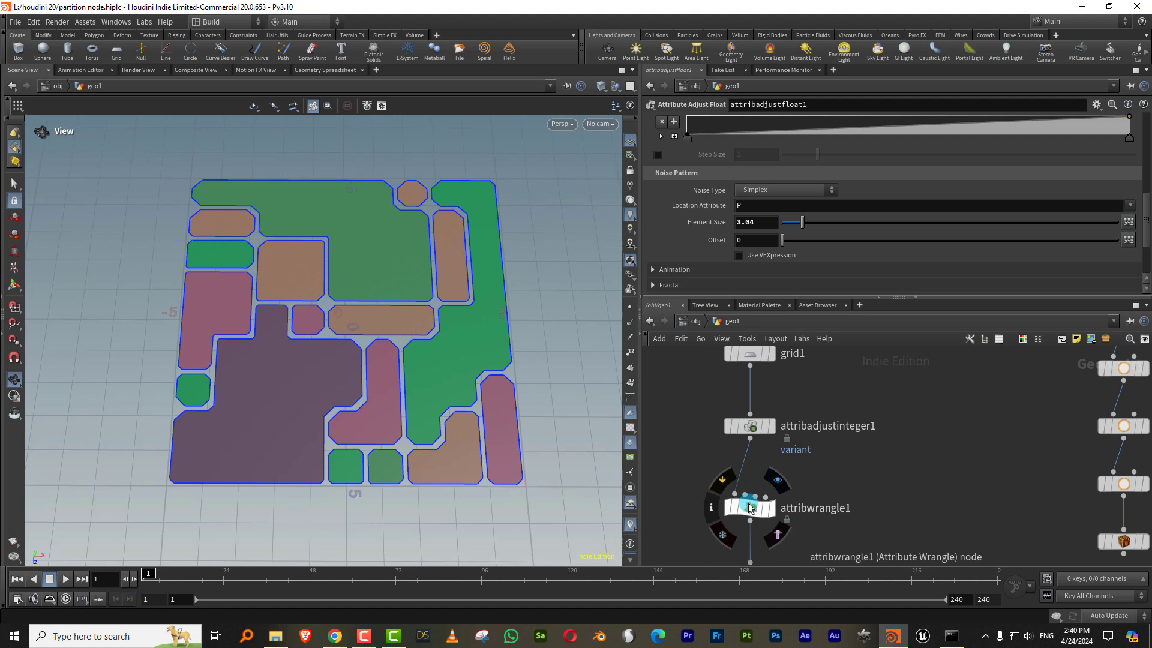
left_click(713, 509)
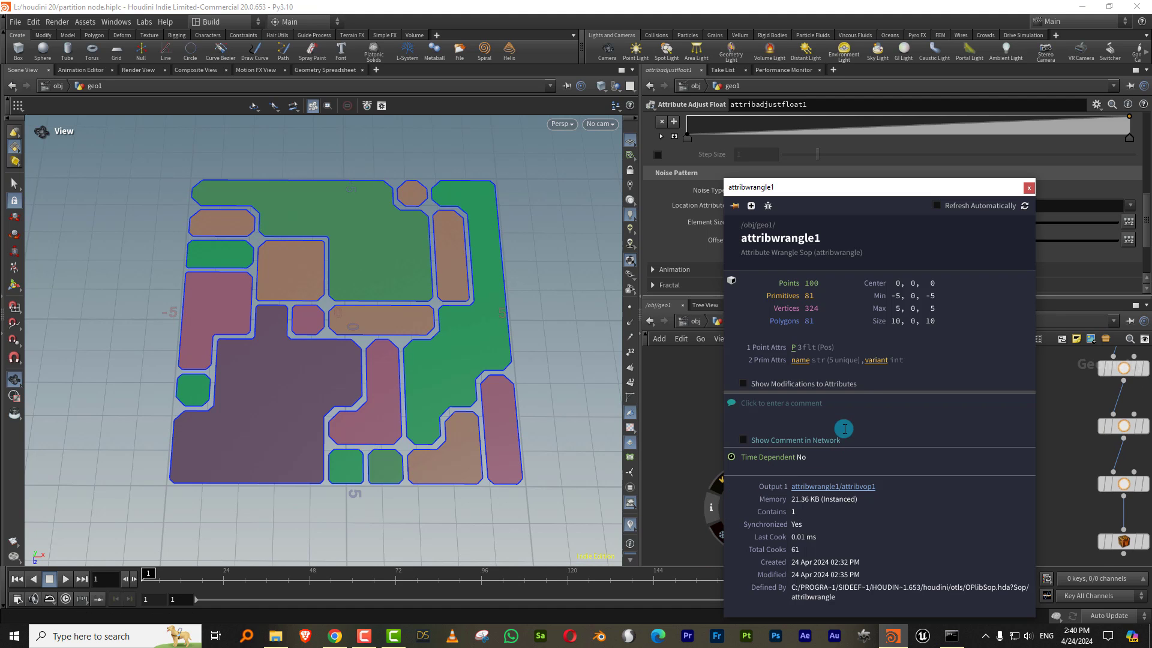
left_click(874, 362)
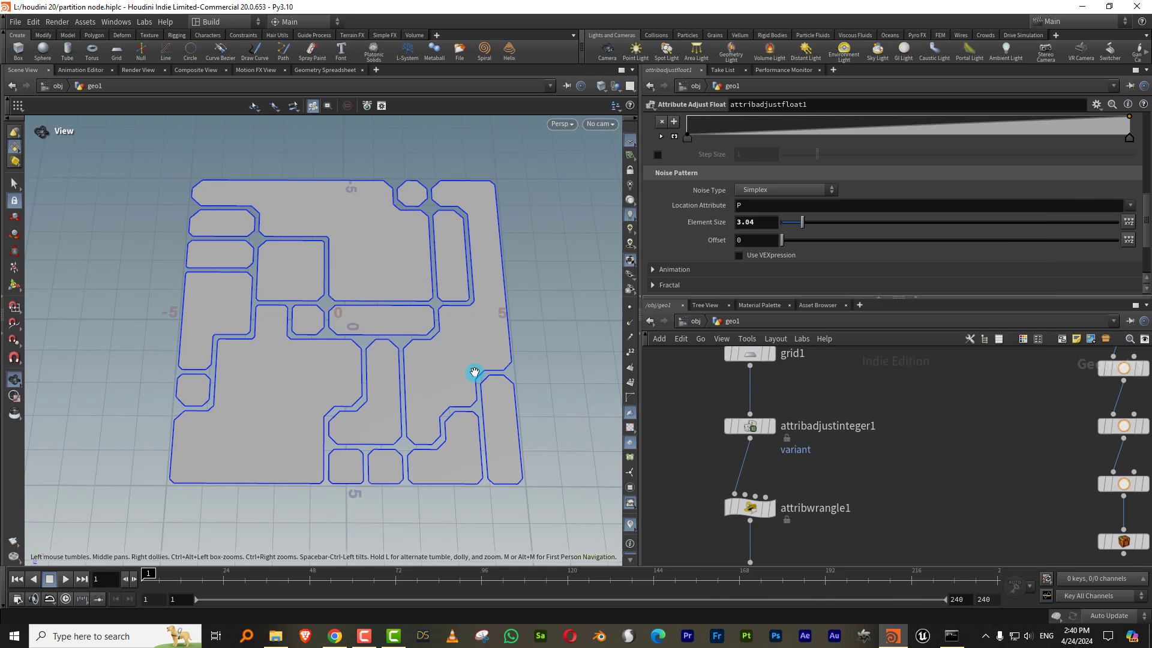
mouse_move(471, 372)
left_mouse_down()
mouse_move(458, 368)
mouse_move(476, 379)
mouse_move(468, 384)
left_mouse_up()
scroll(468, 385, "down", 2)
Step: Set the noise Offset of attribadjustinteger1 to 4.55 to vary the partition layout
left_click_drag(834, 405, 691, 462)
left_click_drag(802, 290, 813, 286)
left_click(902, 431)
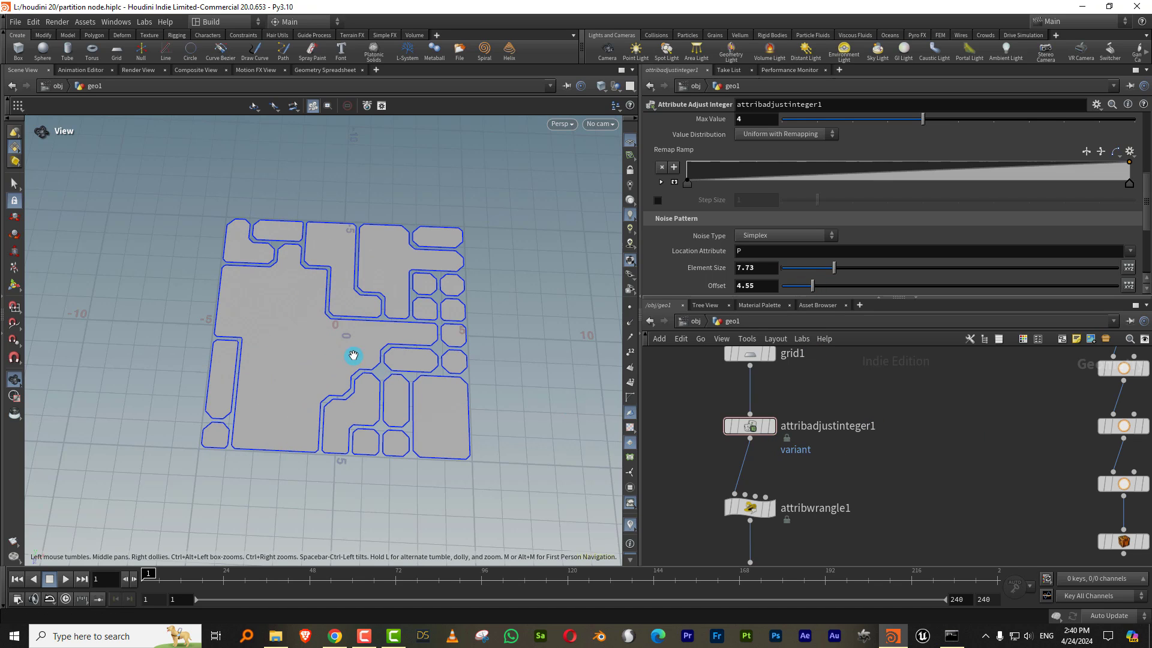
left_click_drag(352, 358, 385, 345)
Step: Enlarge the network area, select the whole grid node chain, lay it out evenly and move it upward
middle_click_drag(870, 455, 731, 501)
scroll(863, 432, "down", 5)
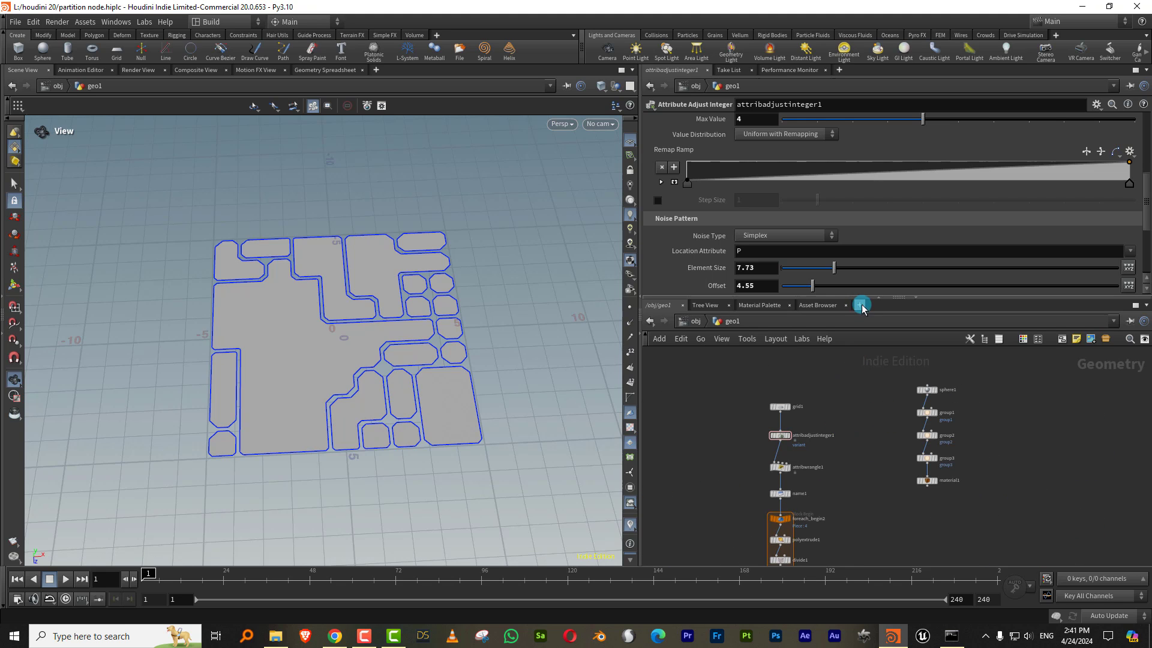
left_click_drag(870, 299, 864, 267)
middle_click_drag(826, 368, 794, 294)
right_click_drag(824, 354, 784, 367)
left_click_drag(767, 326, 806, 499)
middle_click_drag(818, 381, 798, 427)
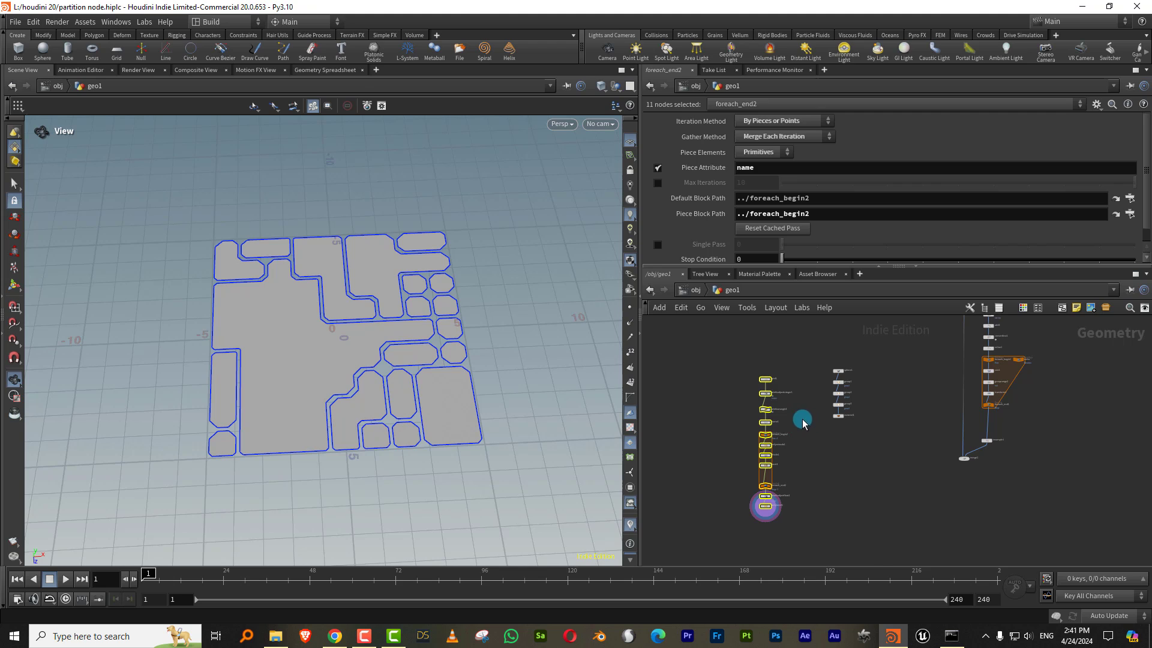
key("l")
left_click_drag(767, 462, 765, 386)
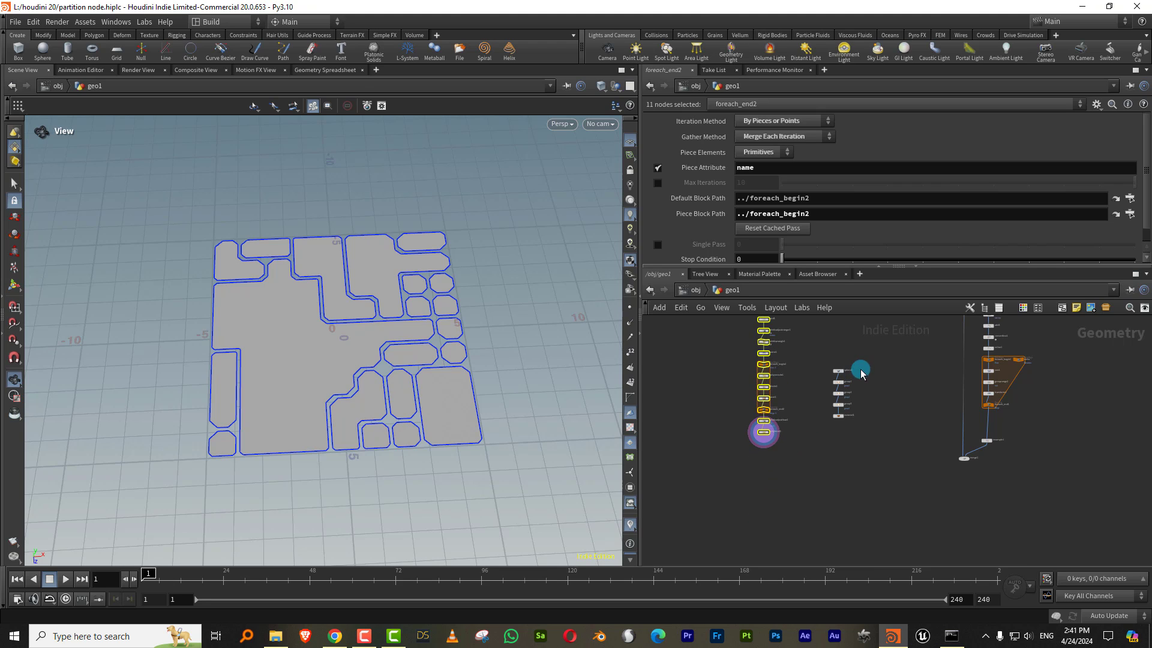
Step: Display the material1 node of the sphere chain and frame the sphere in the viewport
scroll(862, 372, "up", 3)
left_click(873, 368)
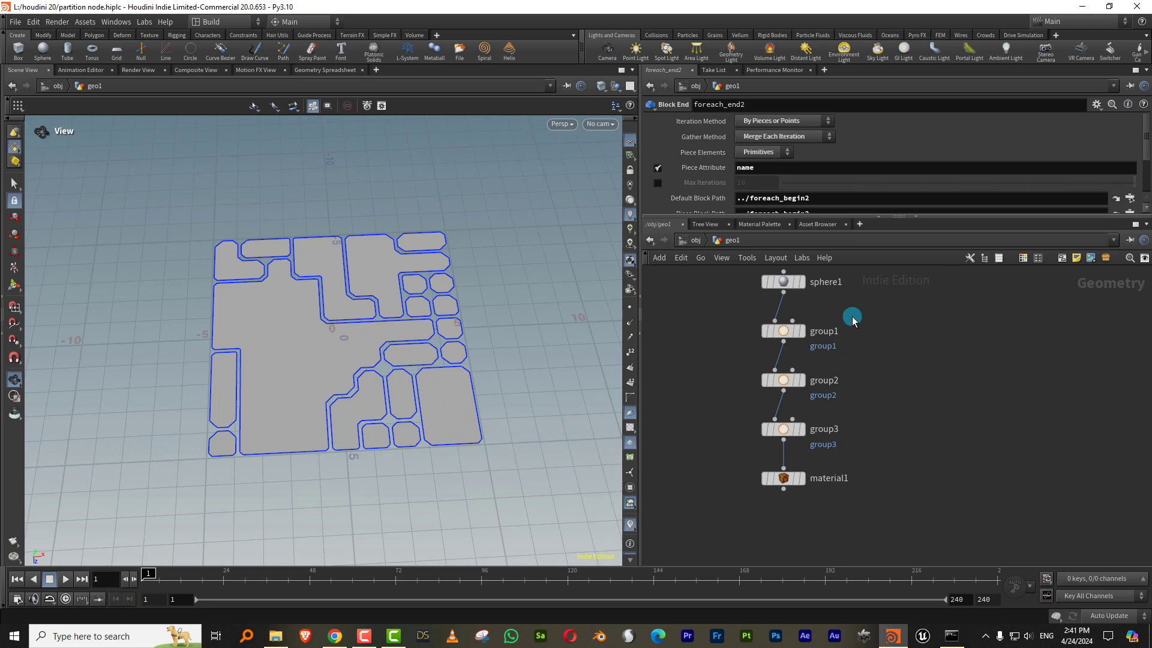
middle_click_drag(853, 319, 849, 348)
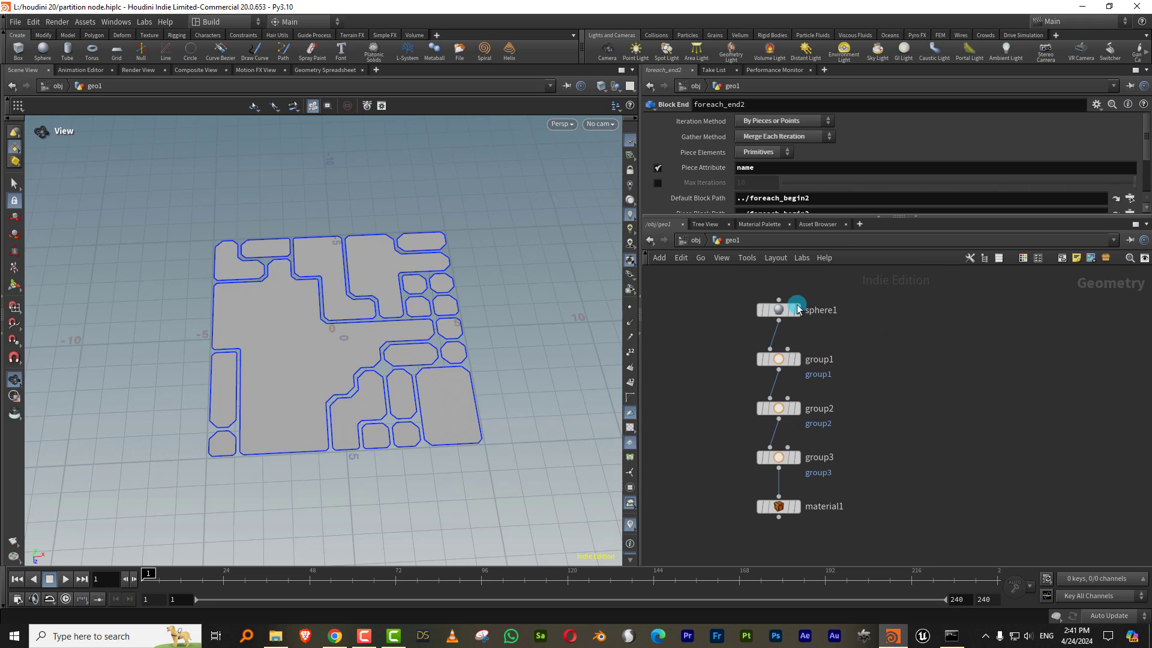
left_click(792, 510)
key("g")
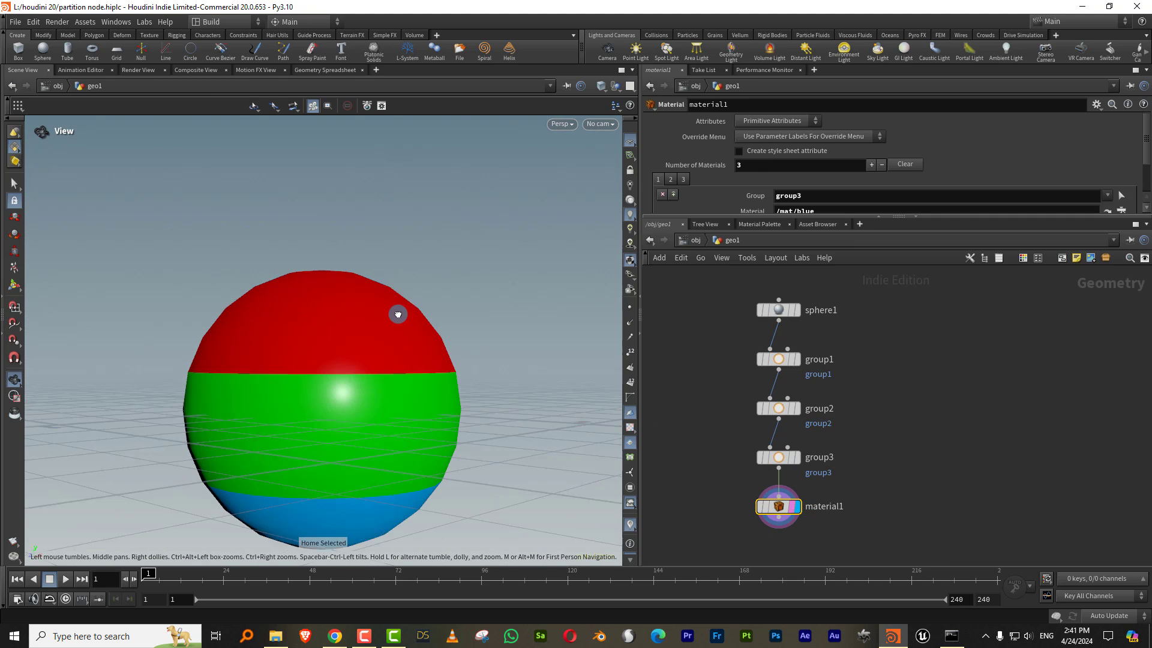
right_click_drag(398, 314, 304, 422)
middle_click_drag(304, 422, 310, 383)
middle_click_drag(872, 420, 880, 352)
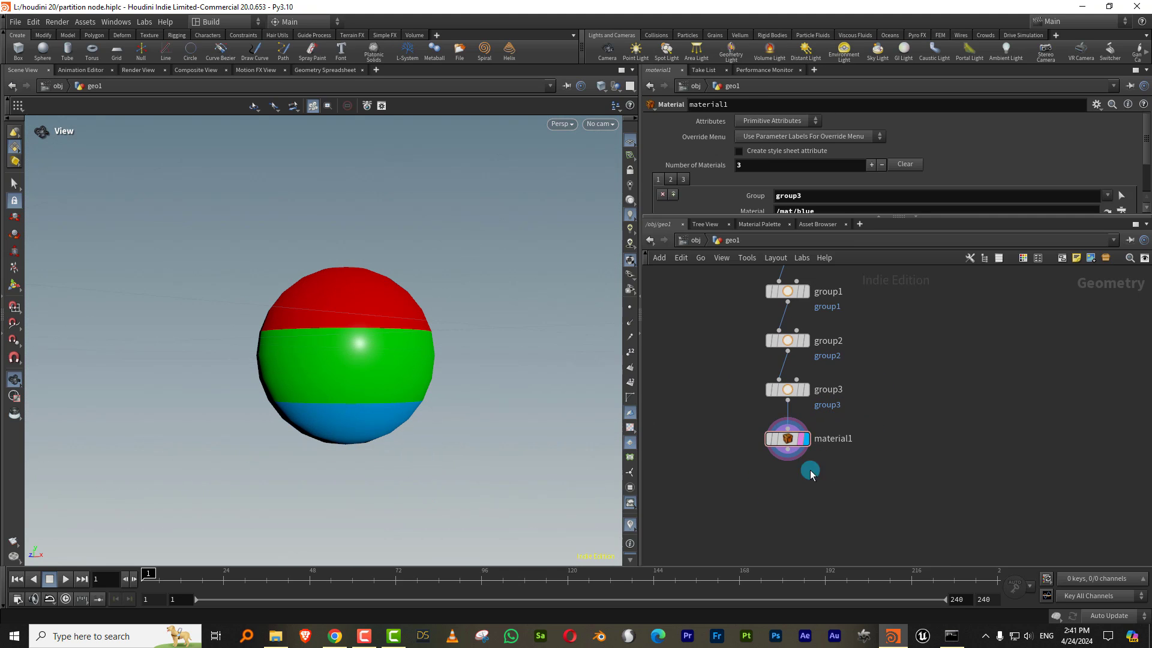
Step: Add a Groups from Name node after material1 and display it
left_click(755, 438)
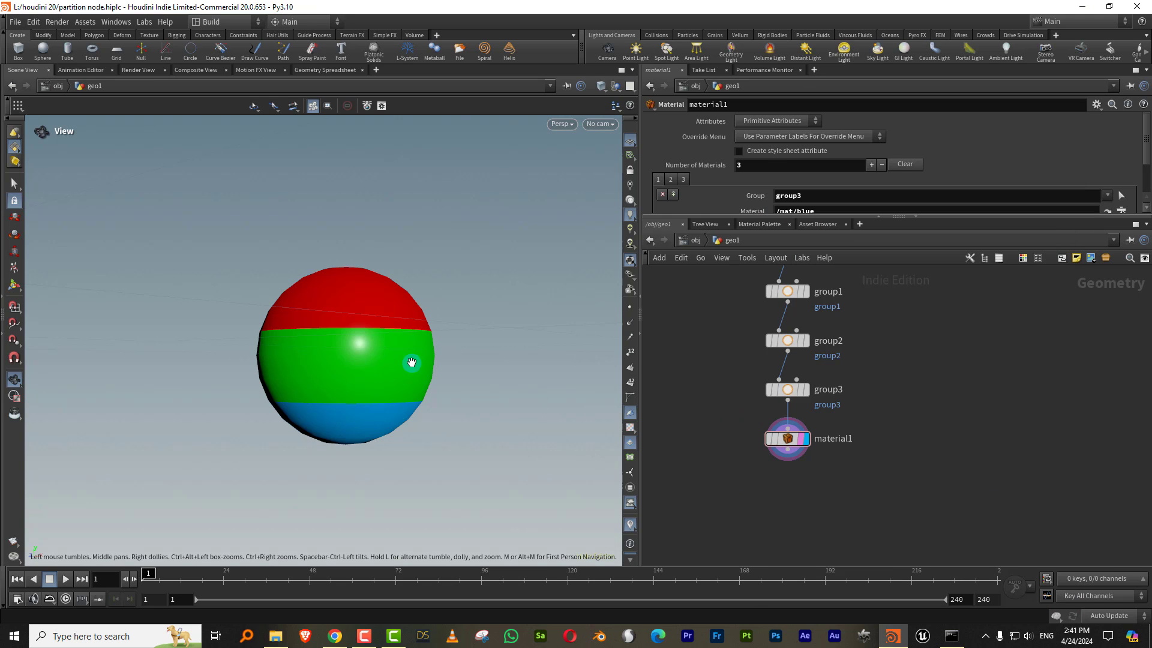
key("Tab")
type("gro")
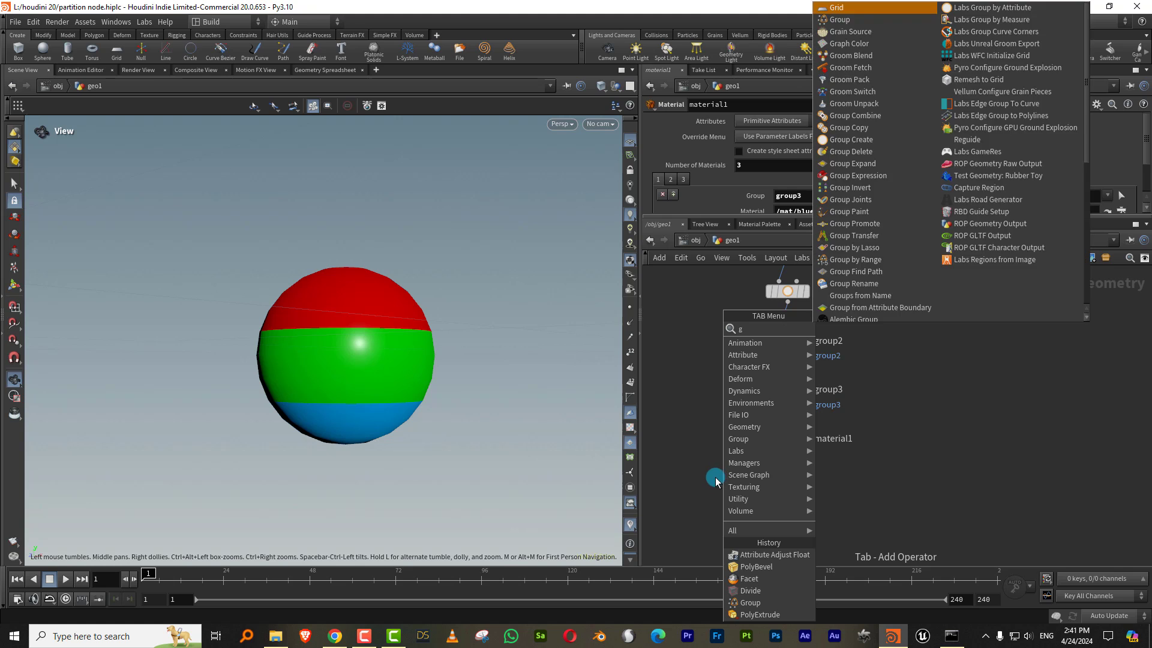
mouse_move(744, 439)
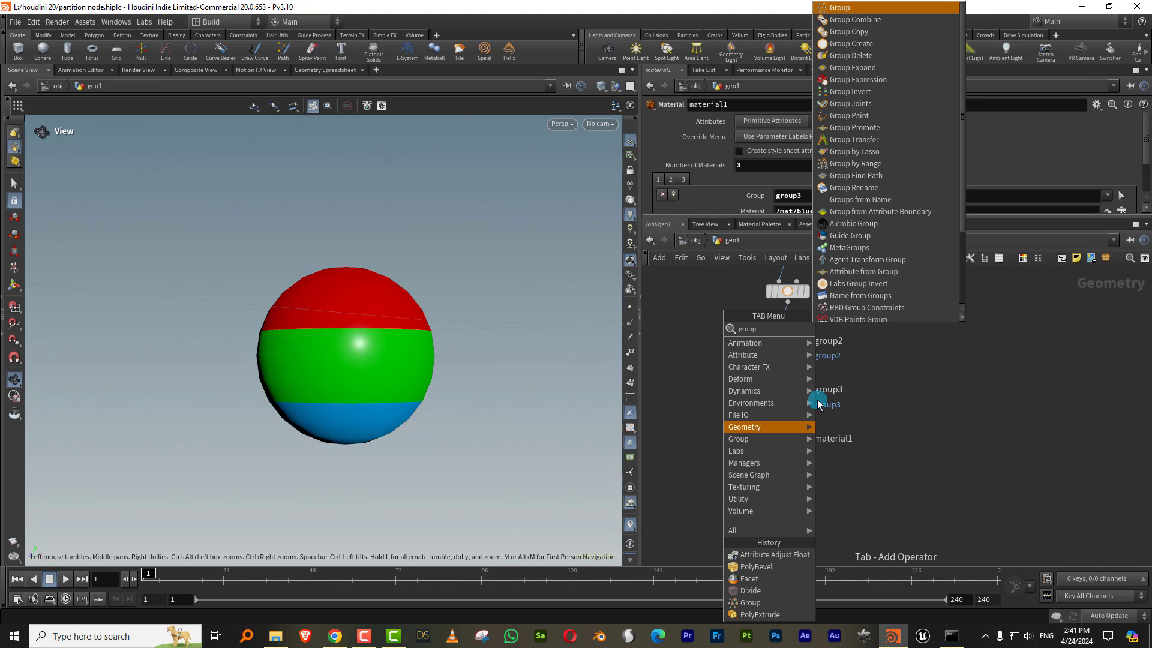
left_click(905, 195)
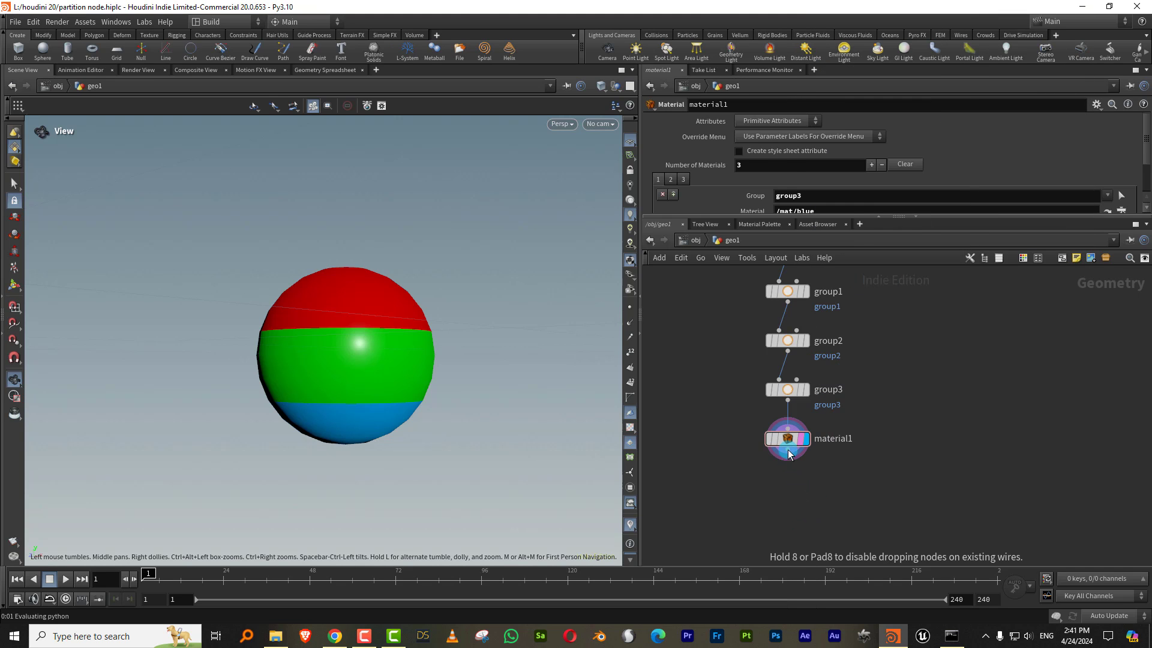
left_click(791, 515)
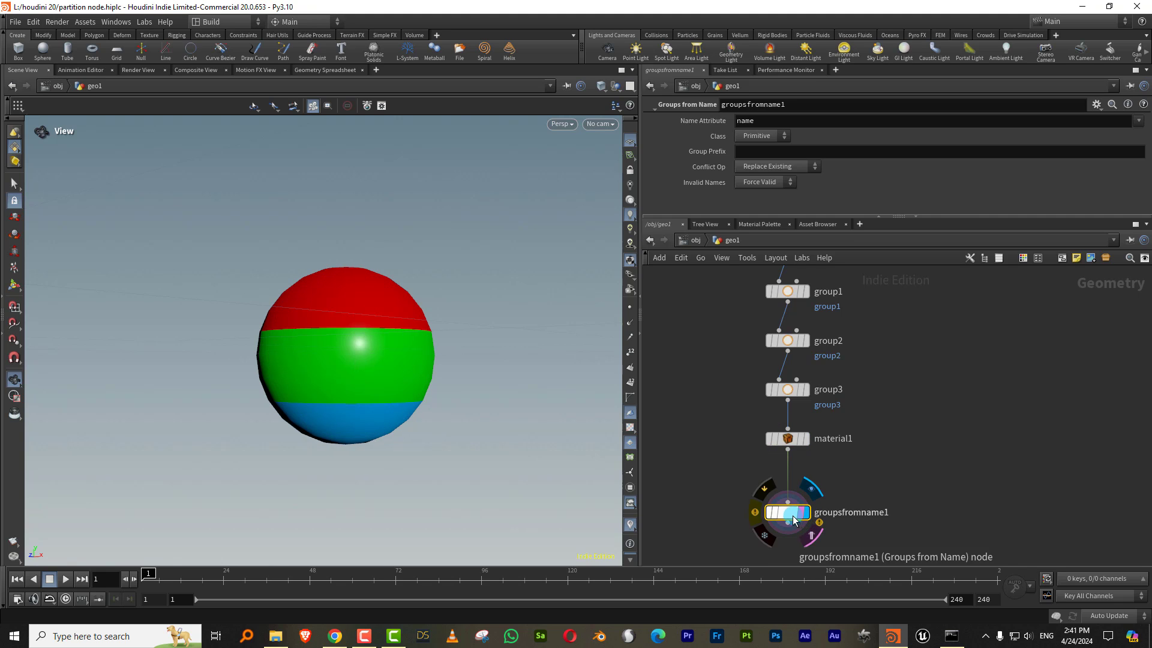
left_click(766, 127)
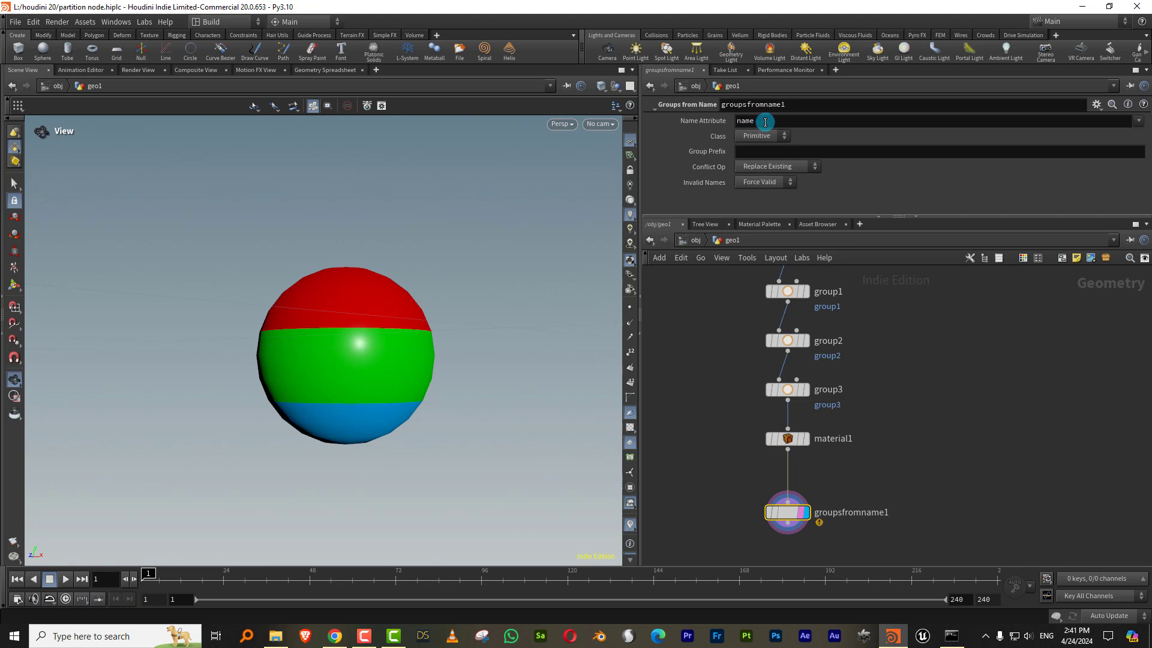
Step: Set the Name Attribute of groupsfromname1 to shop_materialpath, removing the previous name entry
left_click(1139, 121)
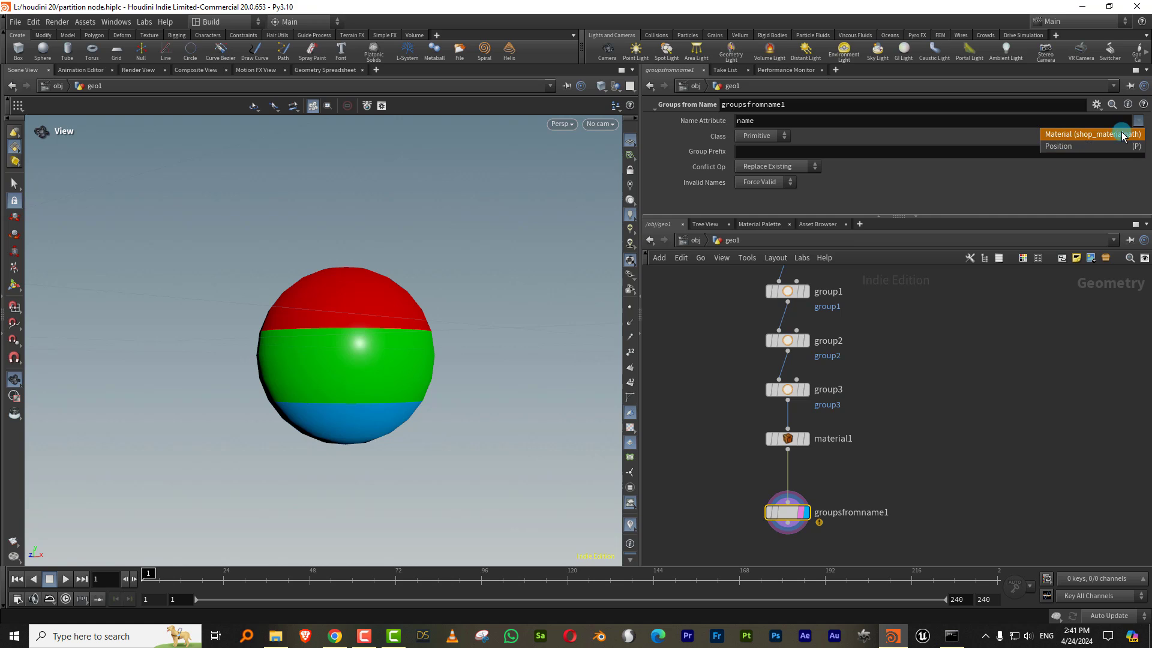
left_click(1122, 135)
left_click_drag(758, 120, 703, 133)
key("BackSpace")
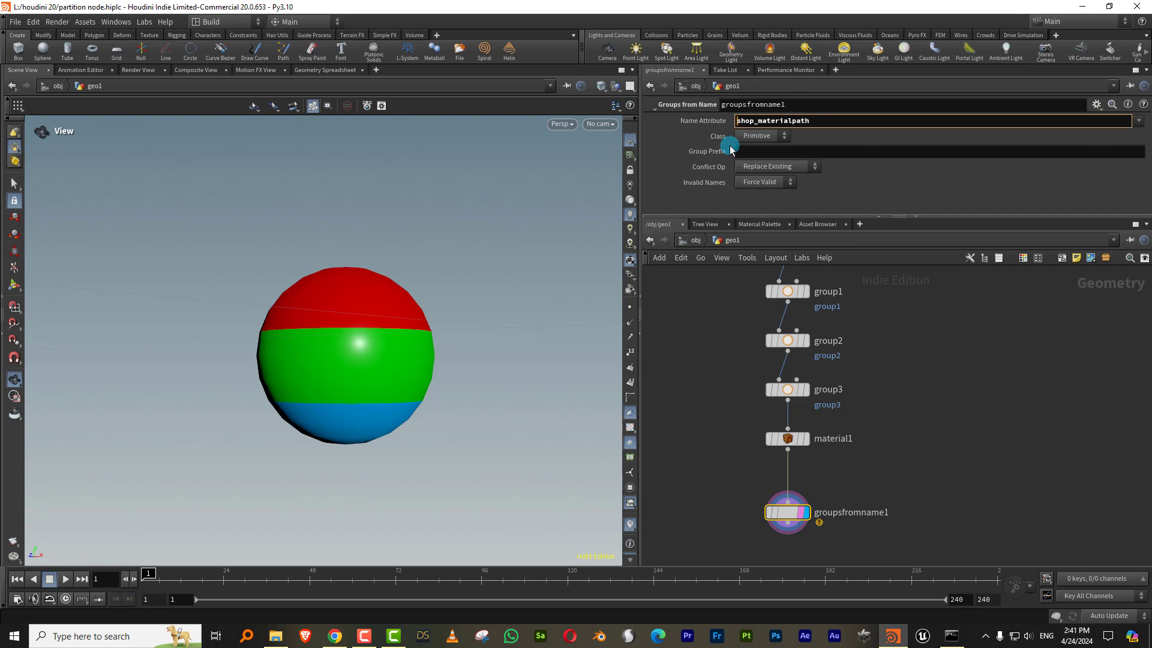
key("Return")
left_click(754, 512)
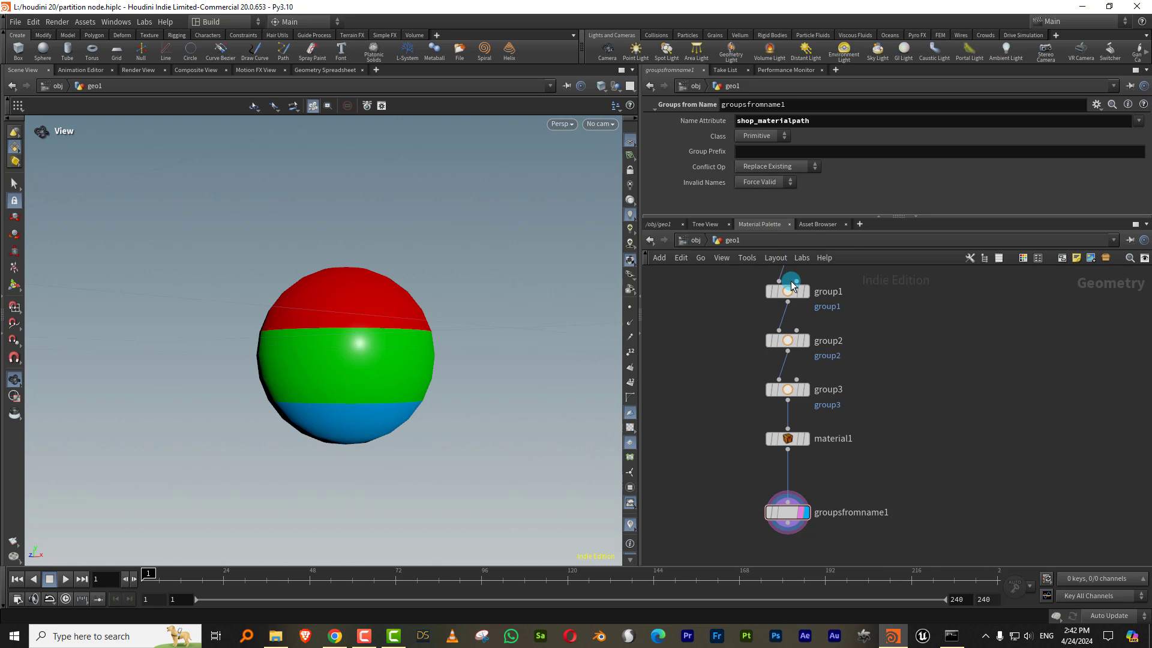
Step: Check the material names in the Material Palette, return to the geo1 network and delete the groupsfromname1 node
left_click(760, 224)
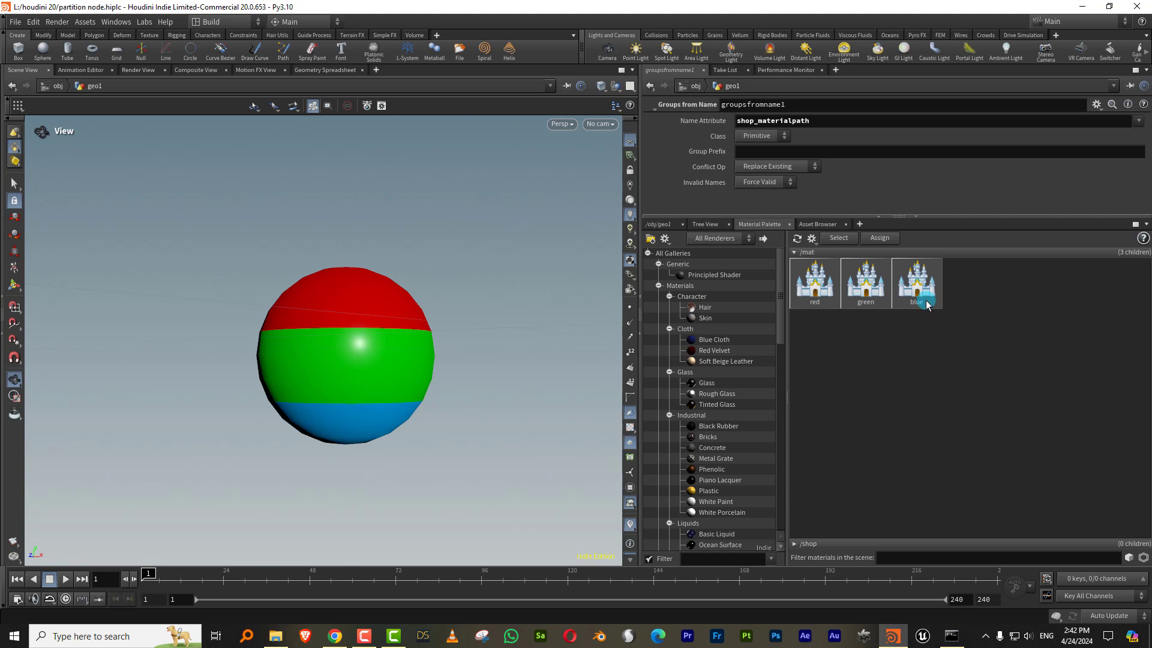
left_click(679, 230)
key("Delete")
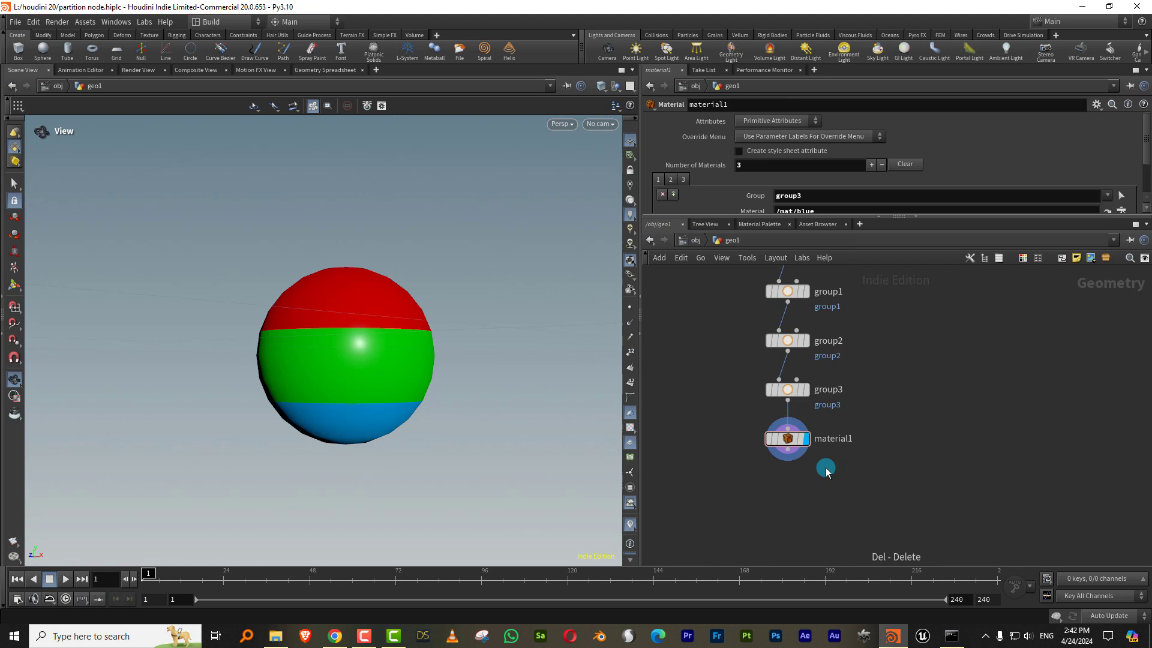
Step: Add a PolyExtrude node, connect it to the output of material1 and display it
key("Tab")
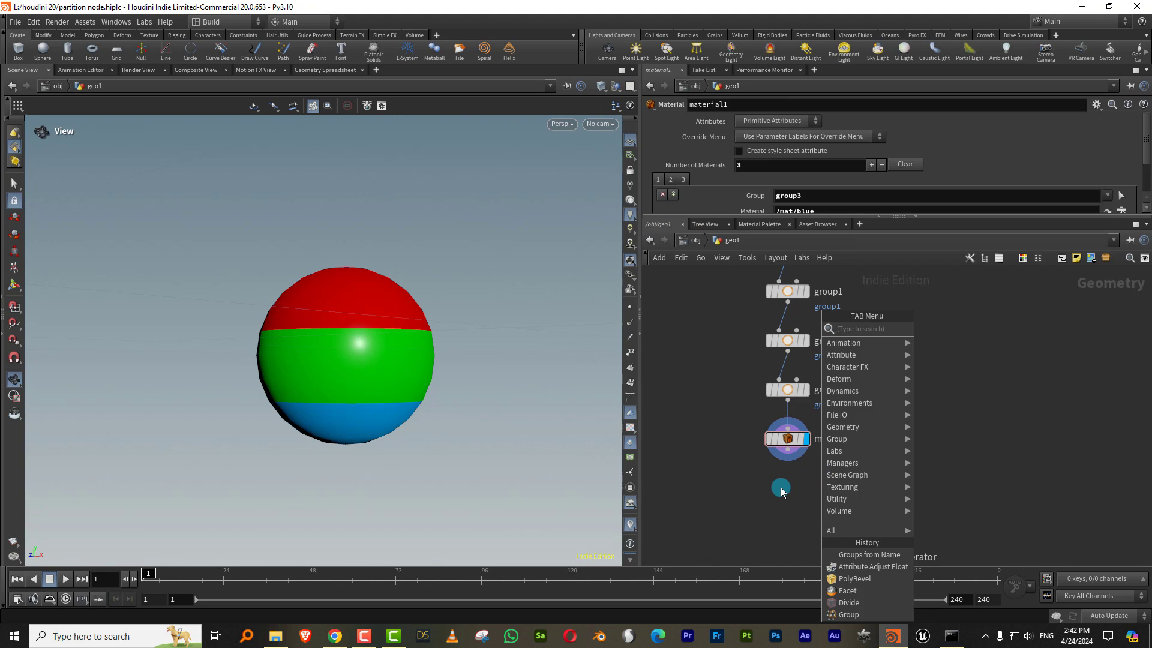
type("poly")
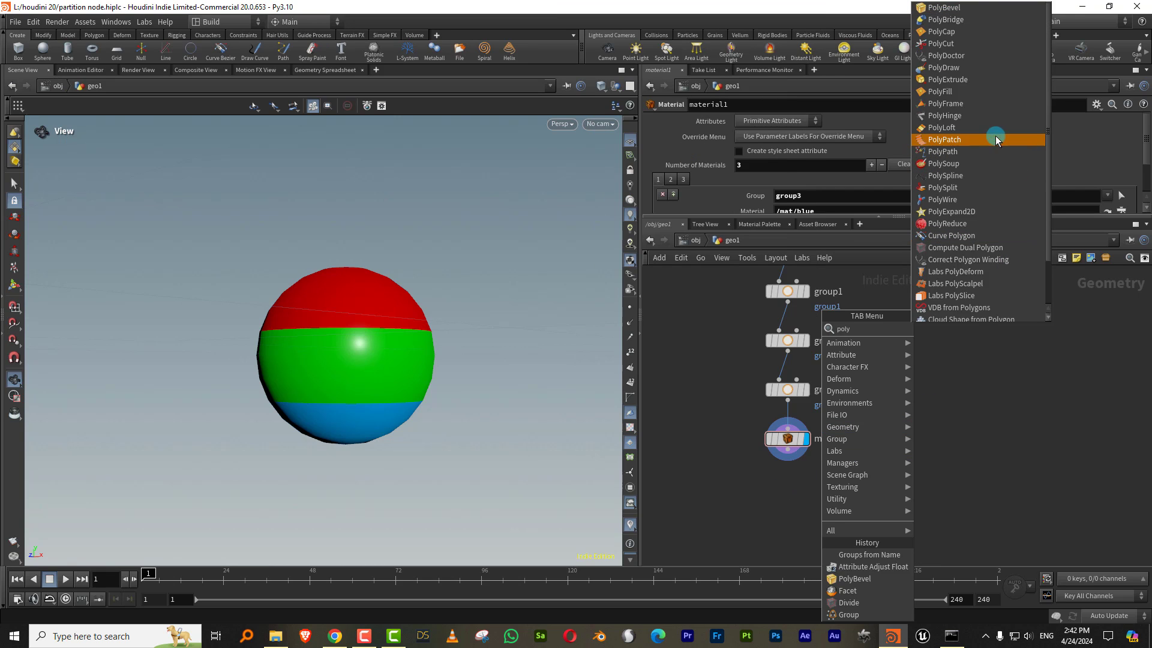
left_click(986, 86)
left_click(802, 513)
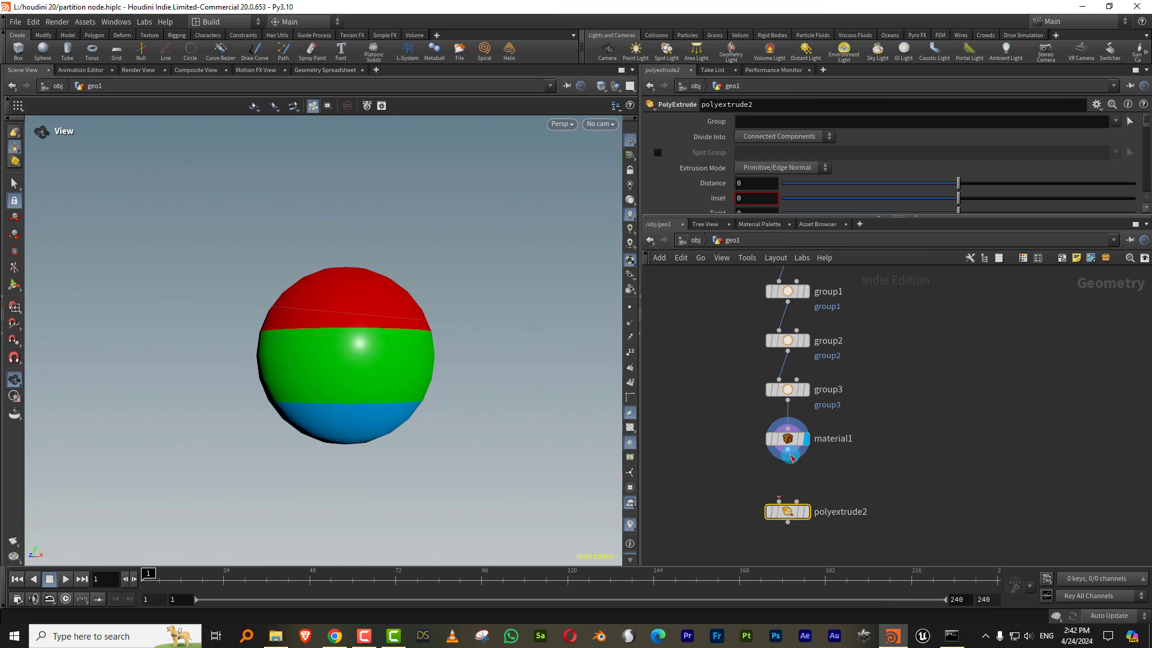
left_click(801, 513)
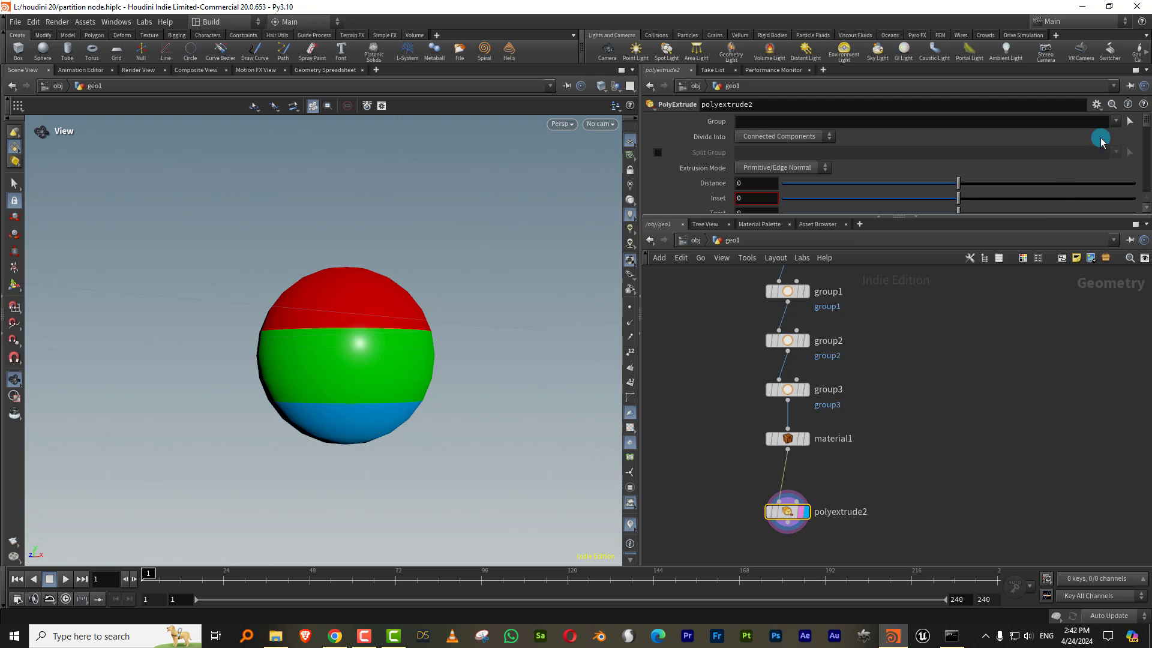
left_click(1113, 121)
left_click(1064, 190)
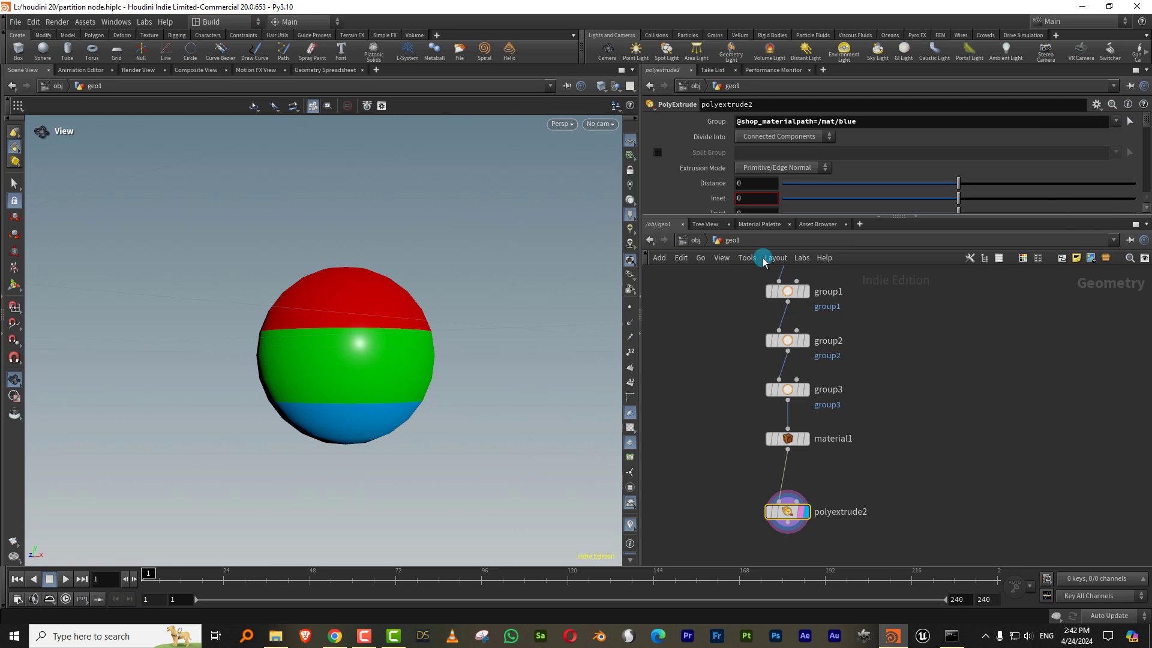
key("Return")
left_click_drag(422, 408, 431, 443)
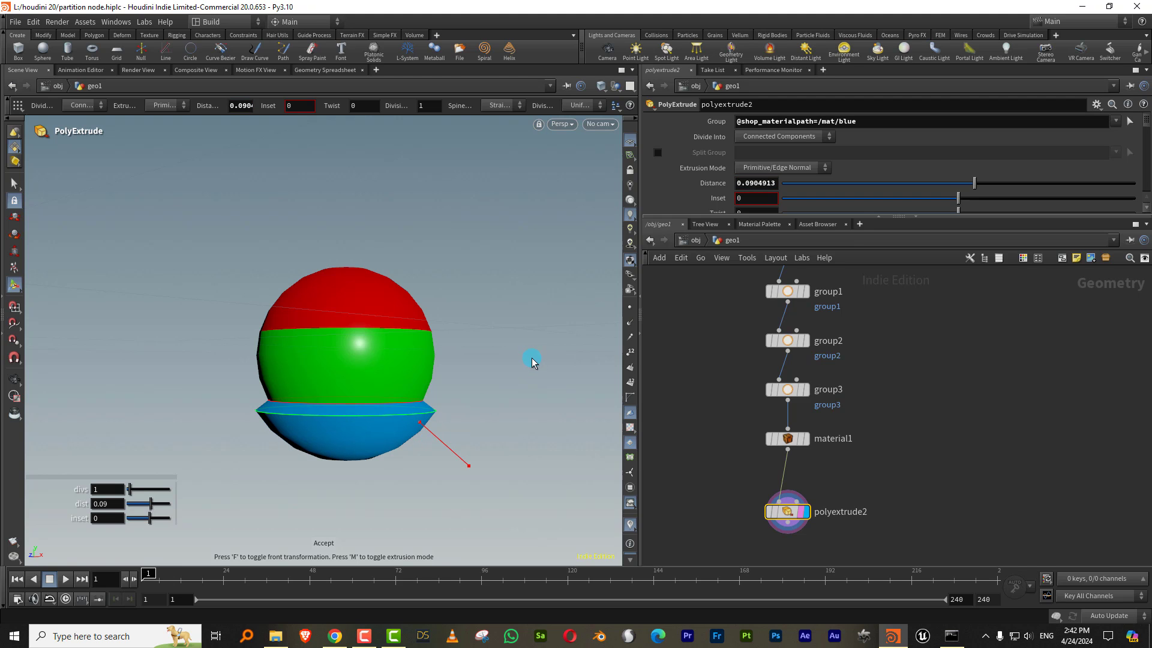
key("Delete")
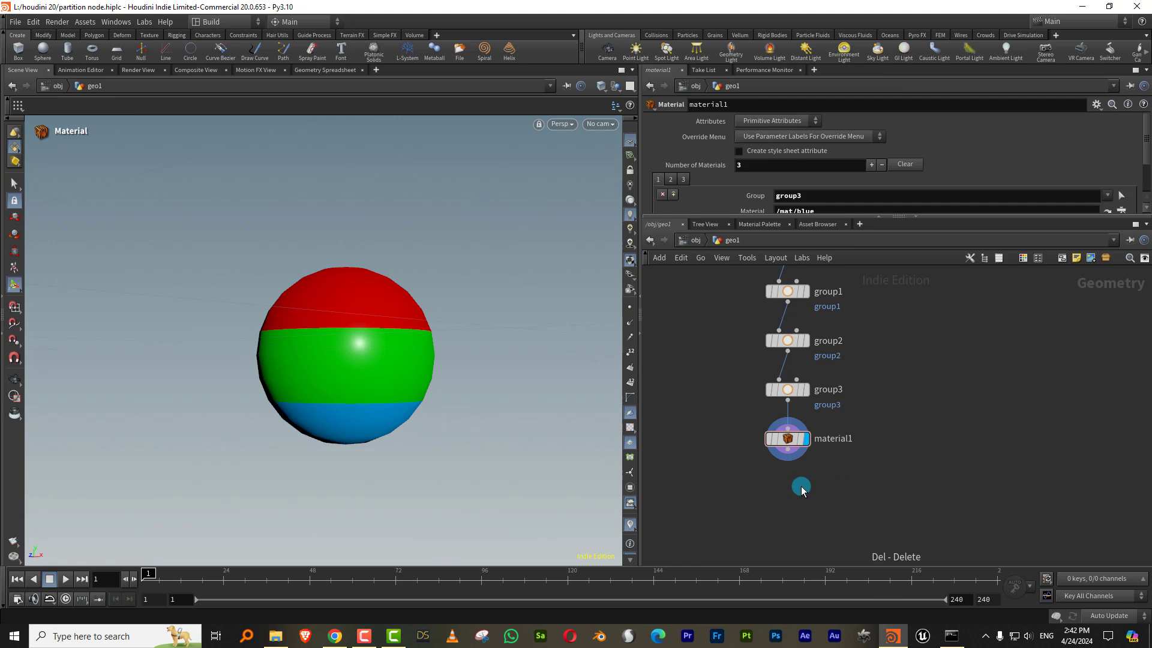
Step: Add a For-Each Named Primitive loop below material1 and connect material1 to its begin node
key("Tab")
type("fore")
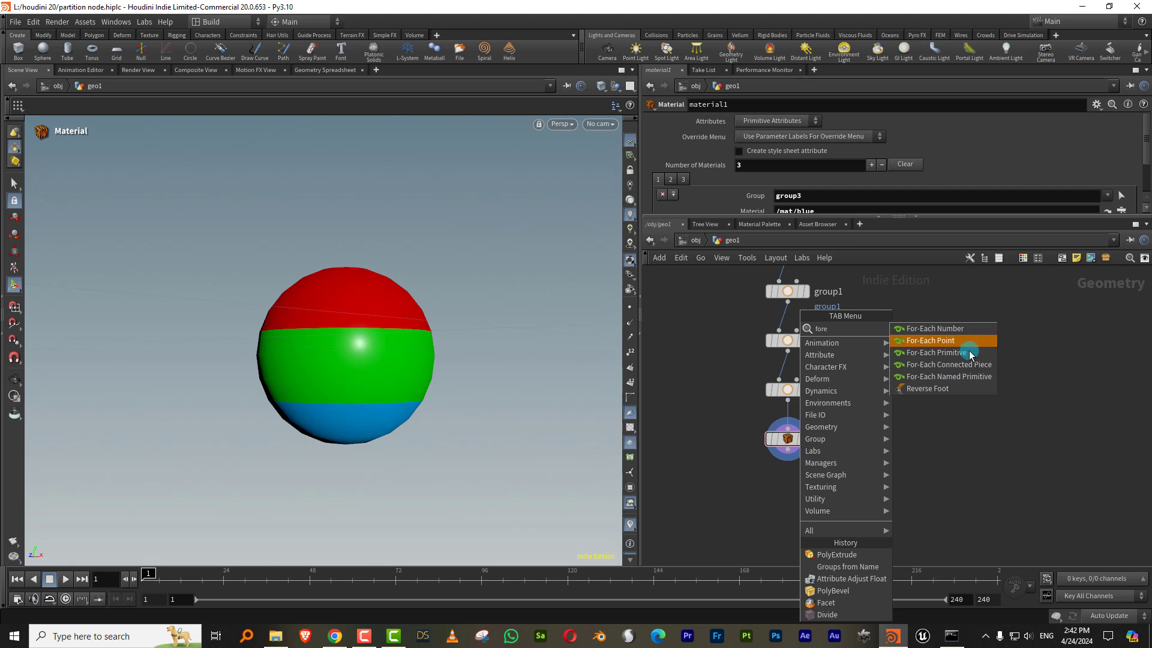
left_click(961, 353)
left_click(790, 457)
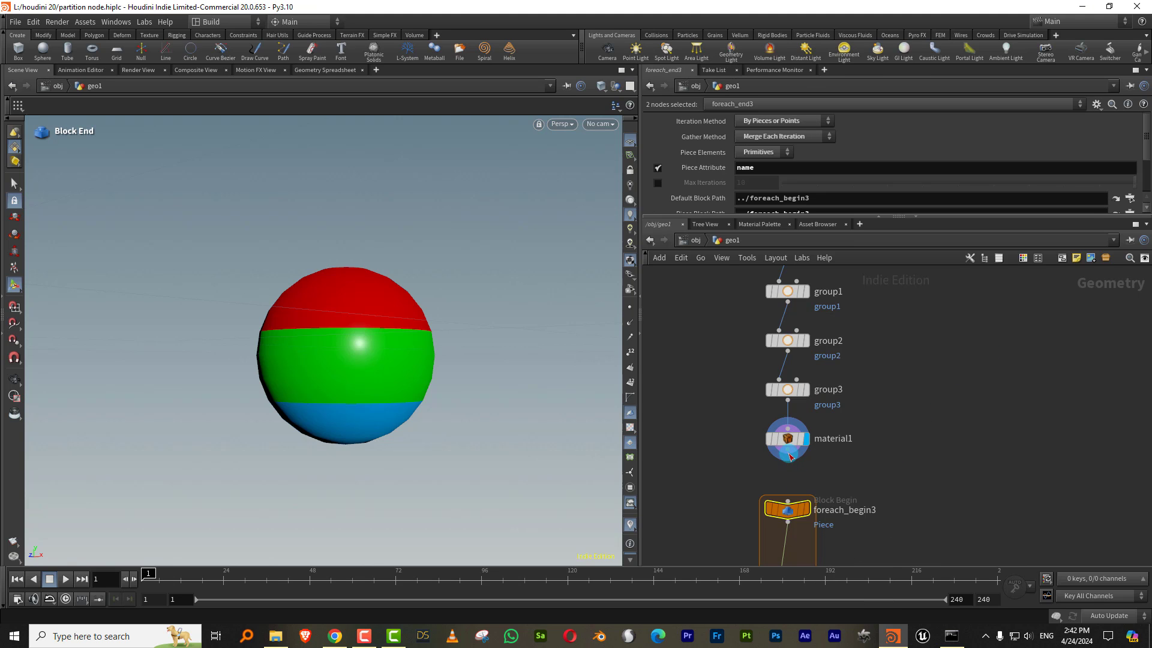
Step: Set the Piece Attribute of foreach_end3 to shop_materialpath
left_click(804, 494)
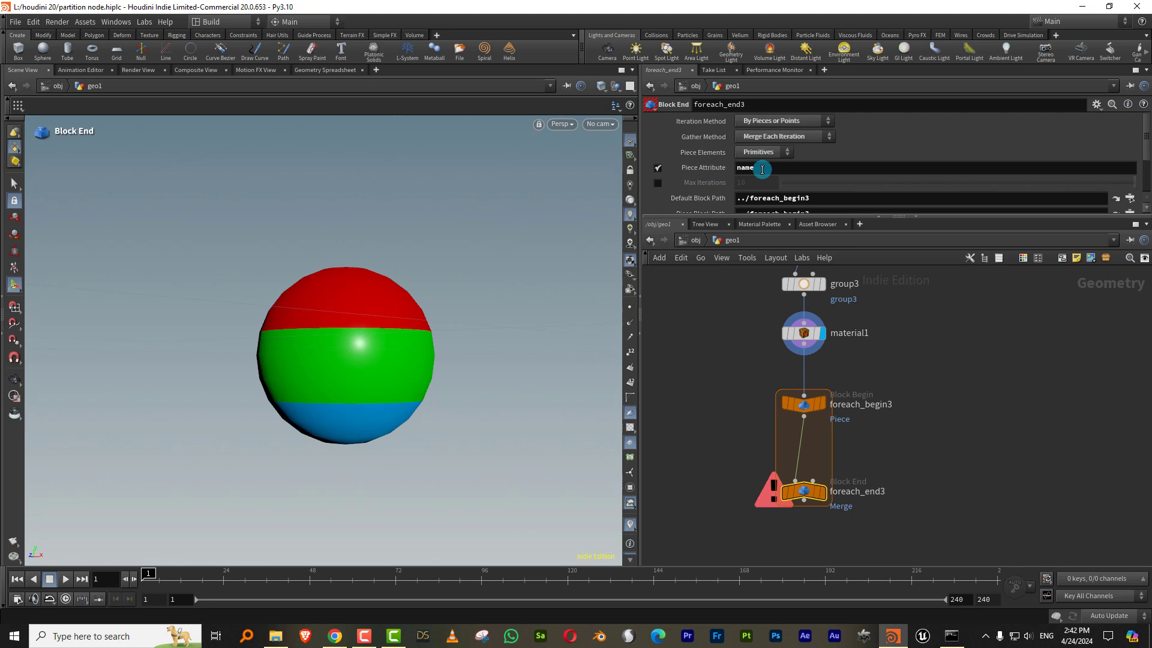
left_click_drag(757, 167, 732, 173)
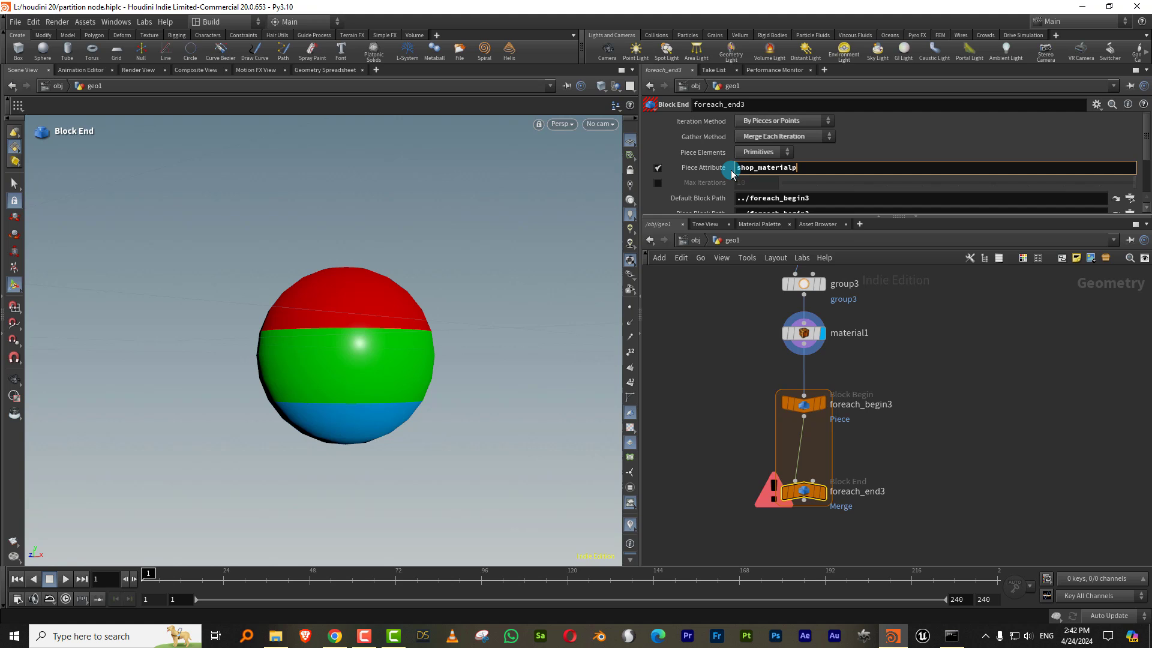
key("Return")
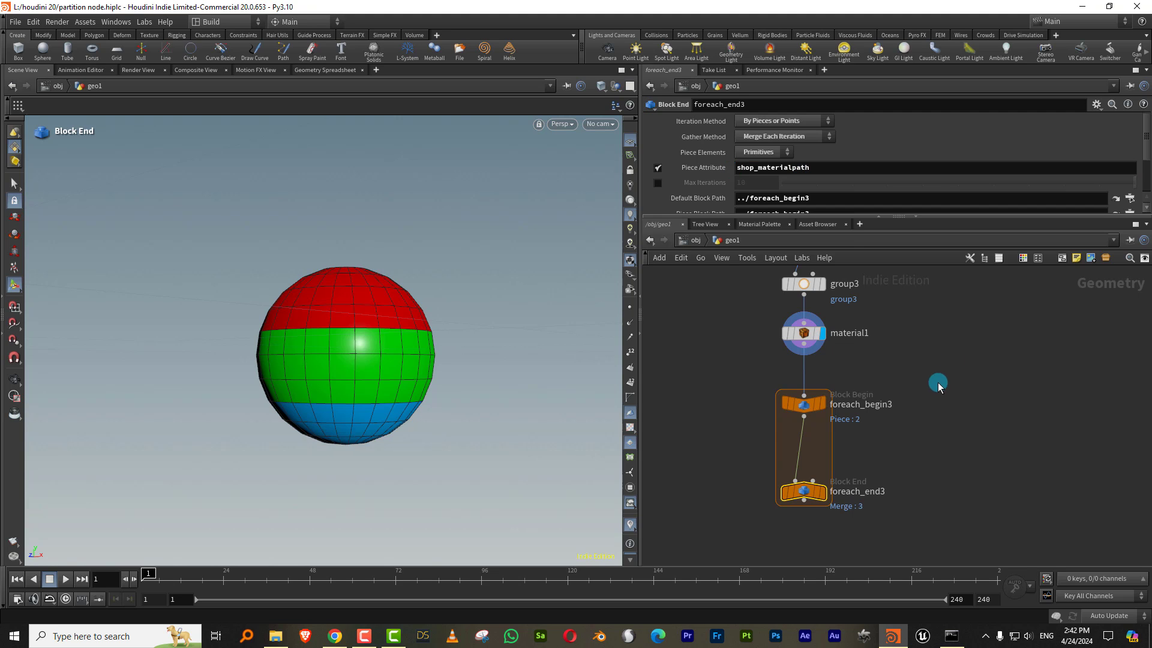
Step: Display foreach_begin3 to inspect a single loop piece, and display foreach_end3 to view the merged sphere
left_click(820, 404)
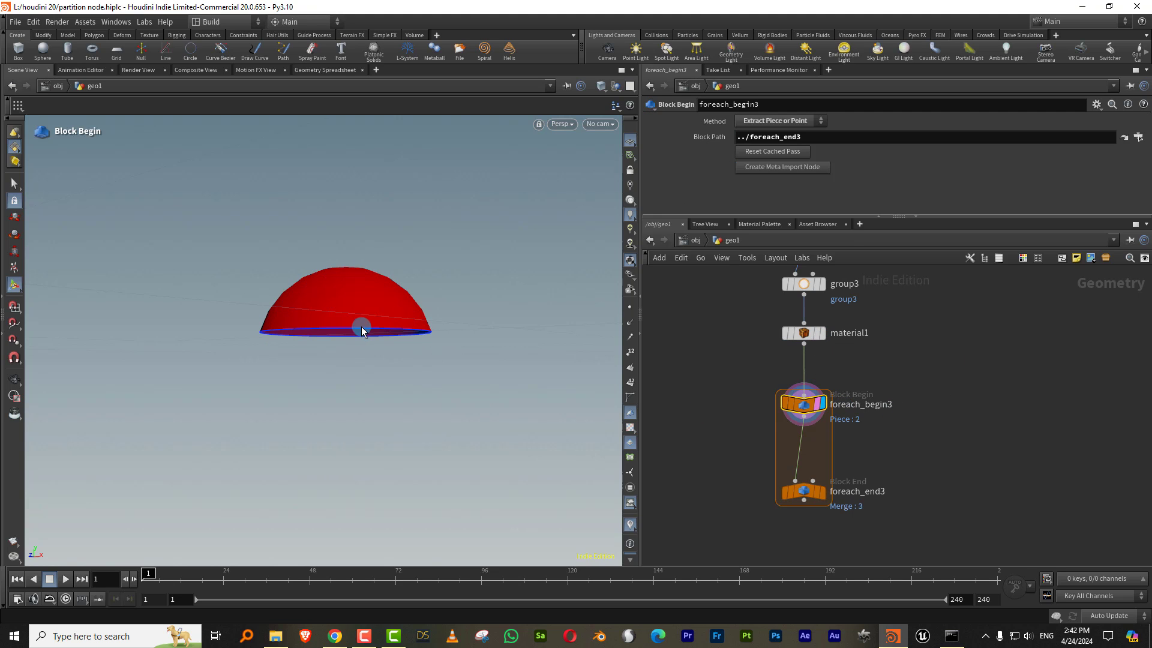
left_click(820, 500)
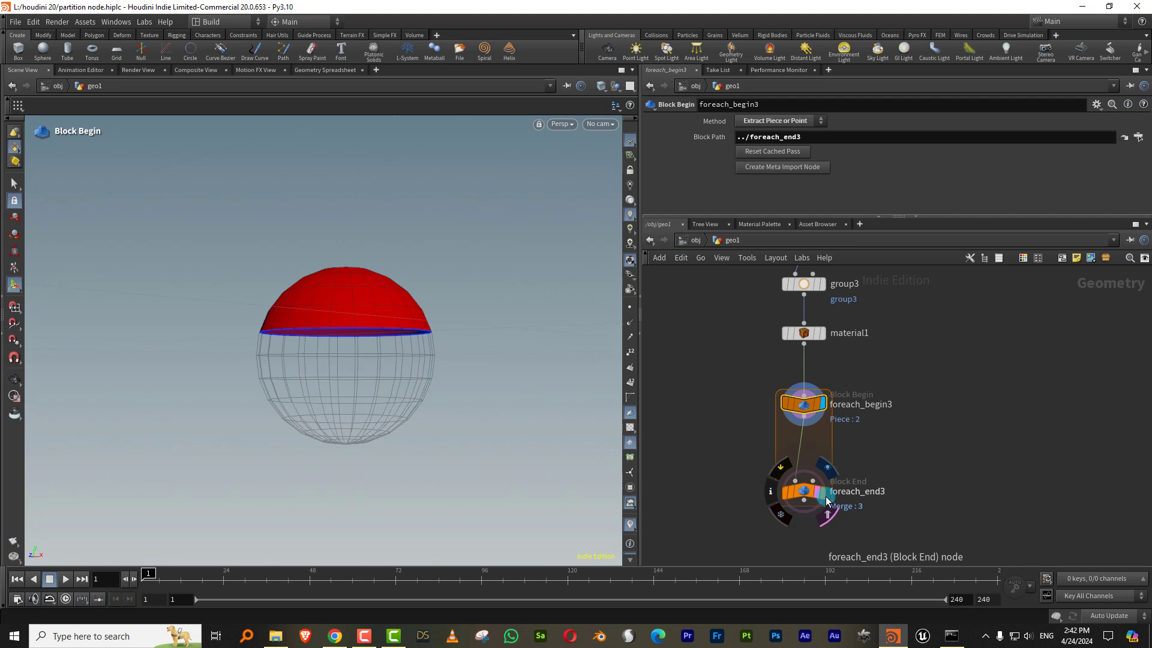
left_click_drag(364, 336, 365, 330, "alt")
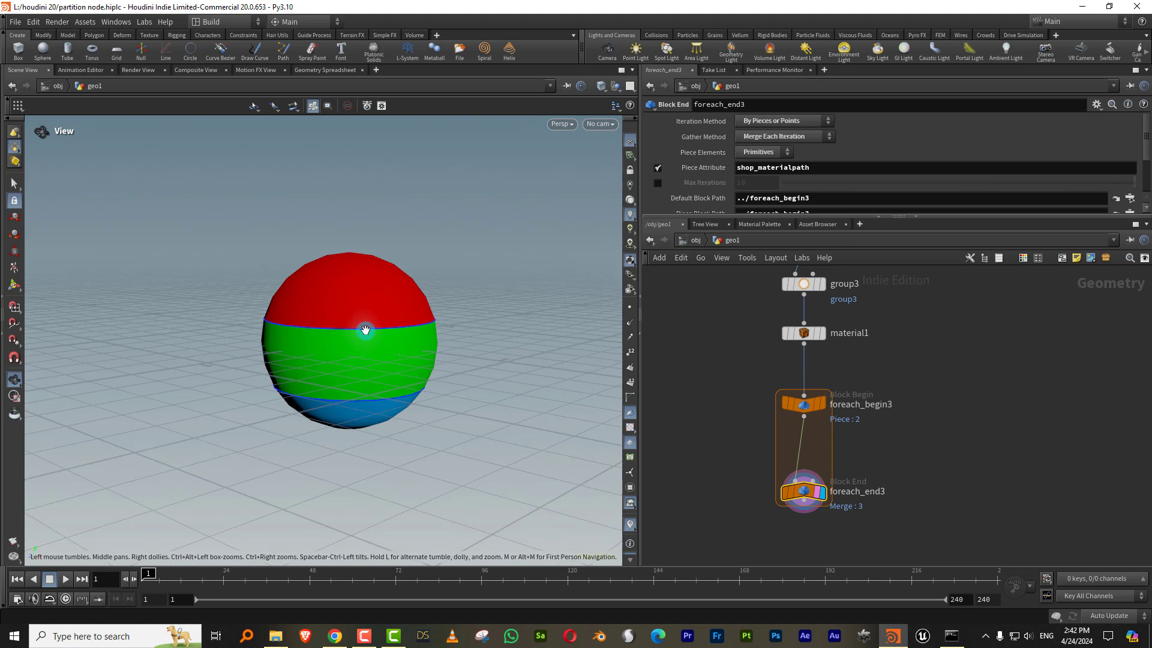
Step: Find the separate line node network and move its line1-to-copy1 chain slightly down toward blast1
middle_click_drag(905, 370, 839, 411)
scroll(839, 411, "down", 4)
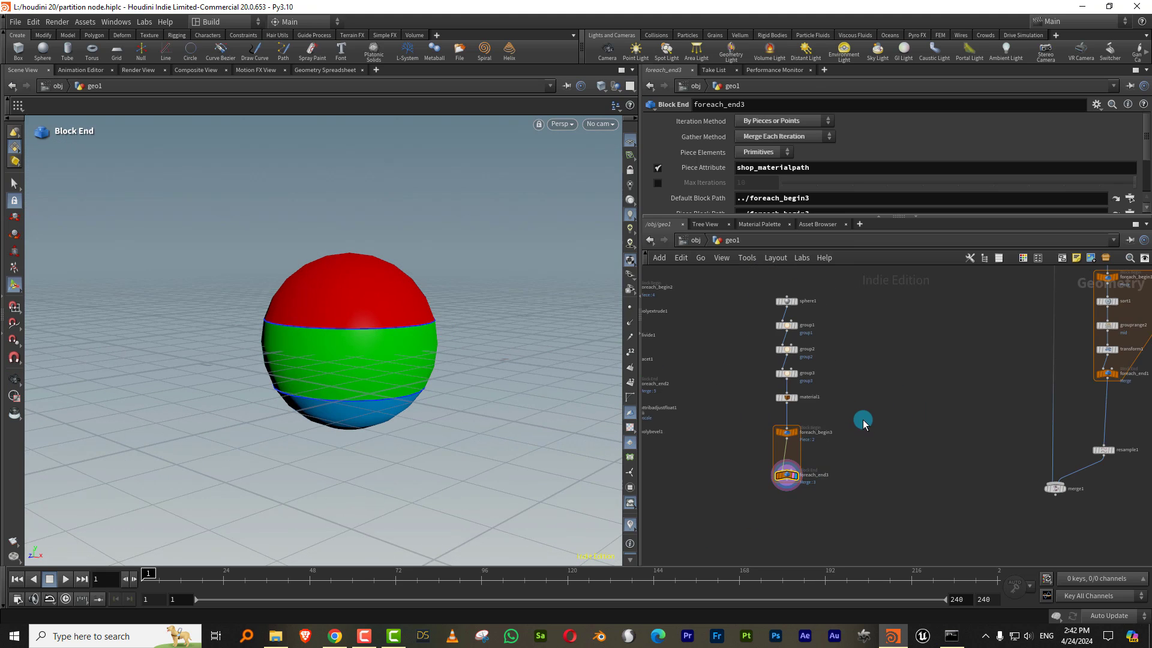
middle_click_drag(930, 326, 788, 416)
middle_click_drag(793, 320, 813, 423)
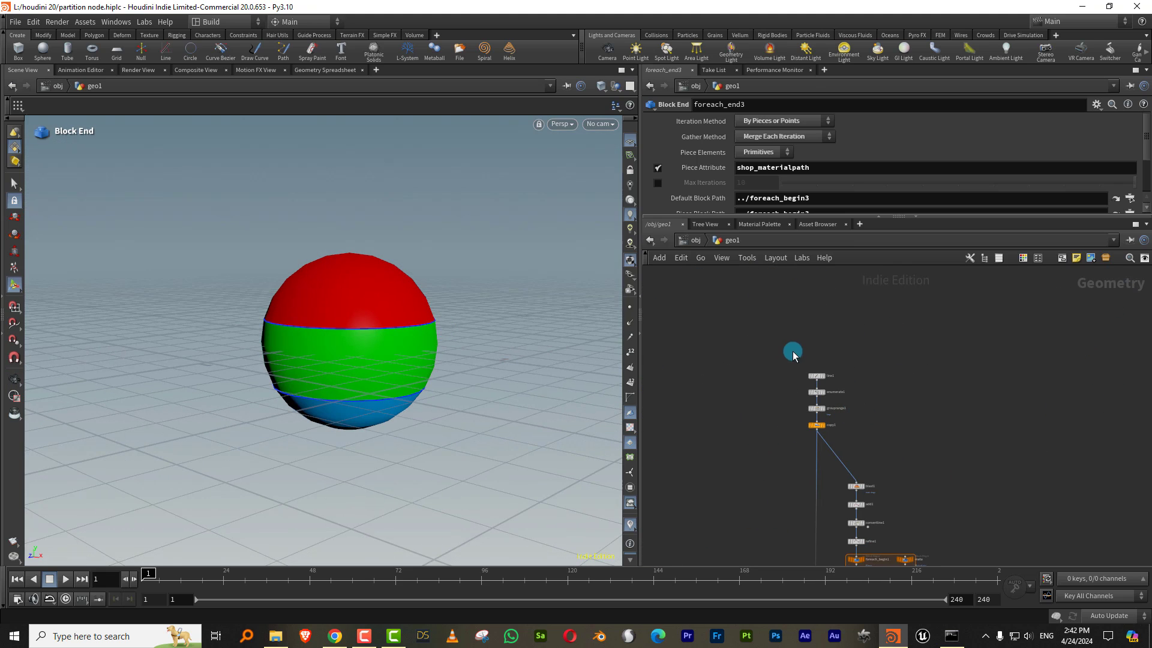
left_click(817, 425)
left_click_drag(816, 425, 812, 445)
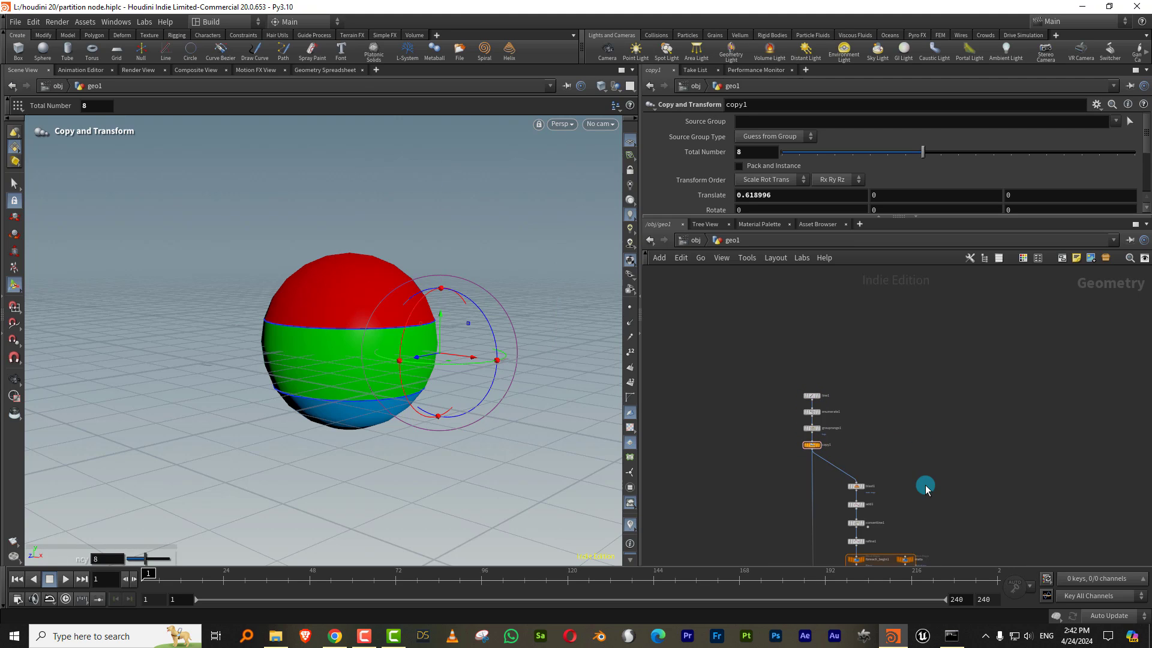
Step: Widen the network area and select enumerate1 in the line1 chain to examine its parameters
scroll(875, 419, "up", 2)
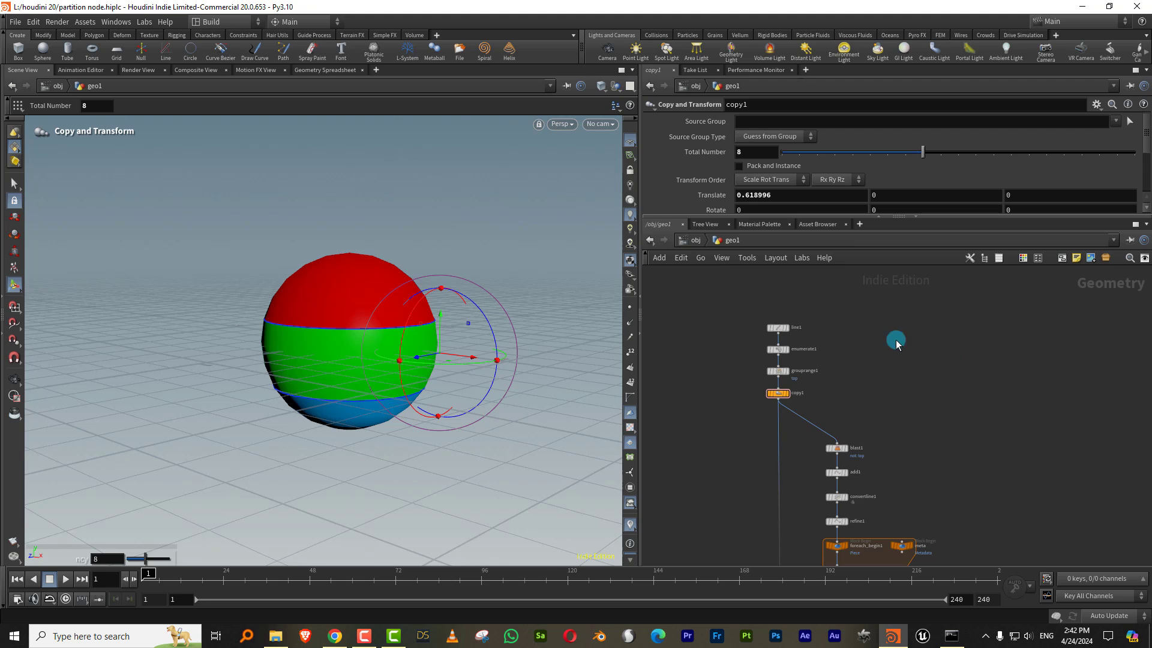
scroll(896, 339, "up", 3)
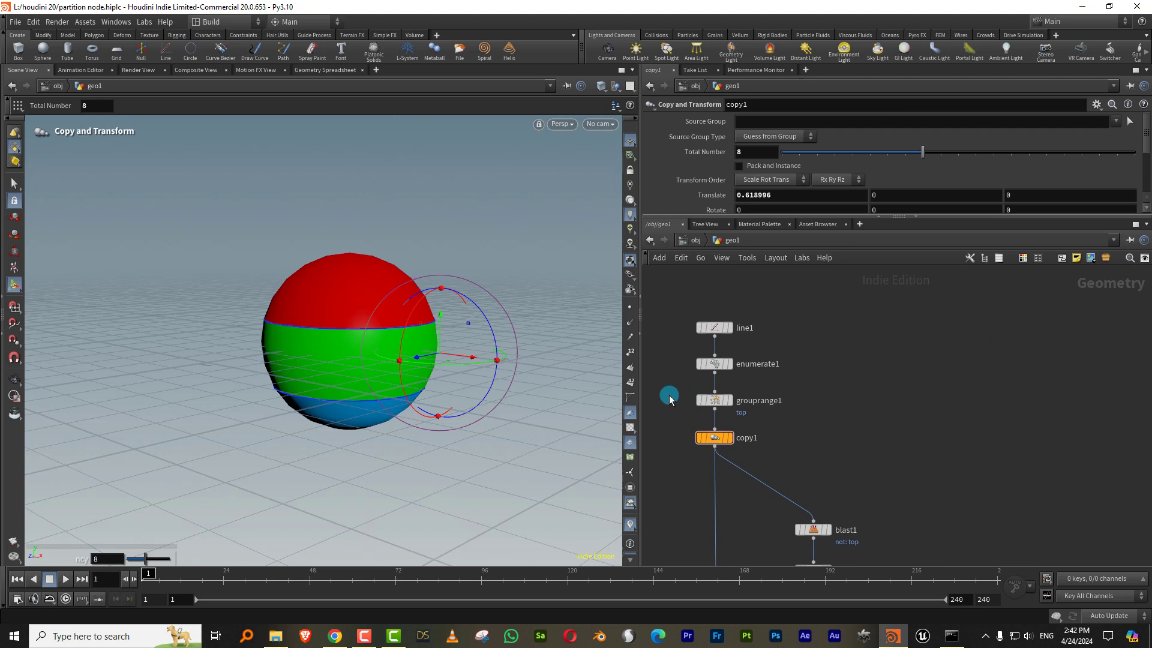
left_click_drag(643, 398, 572, 396)
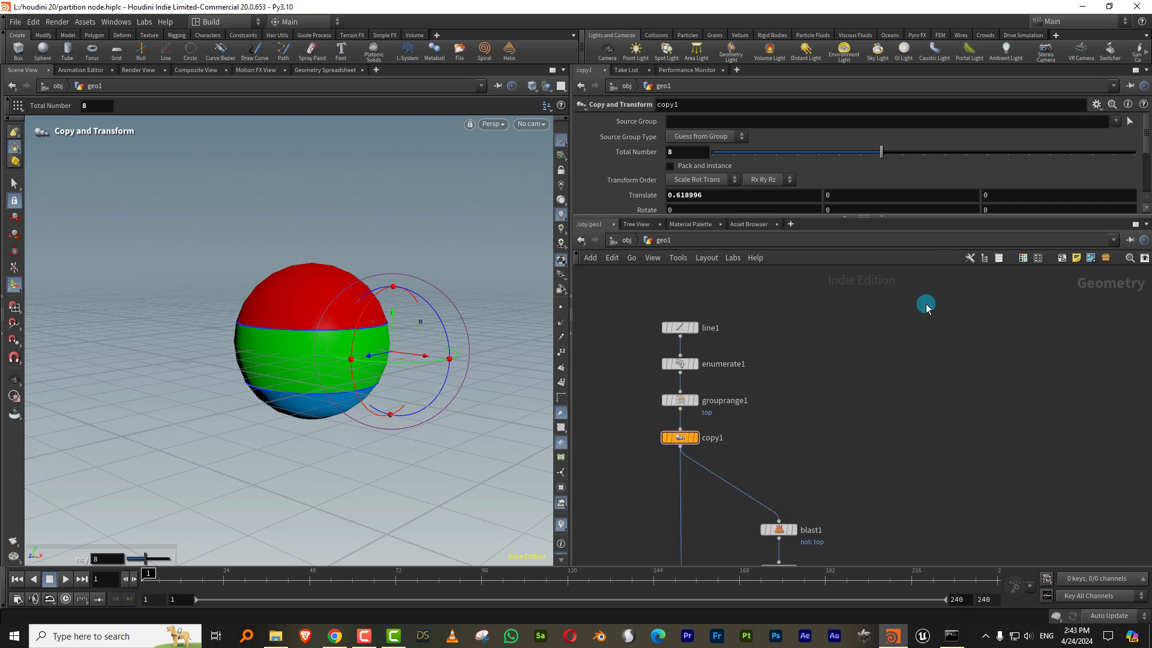
left_click(699, 363)
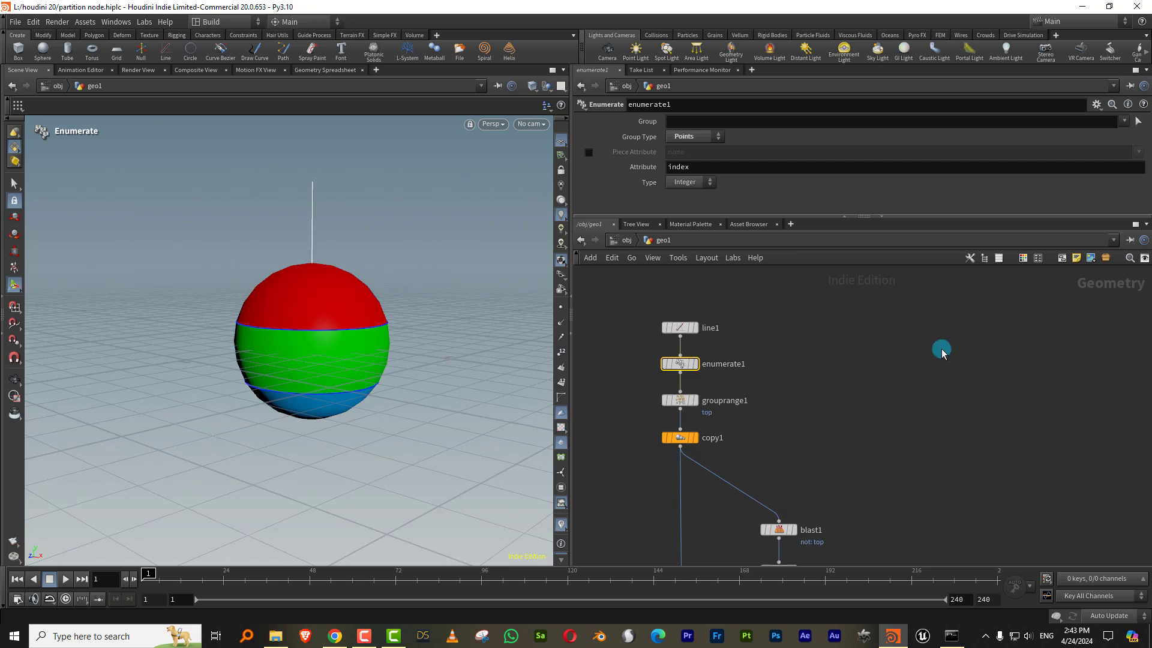
Step: Add a new Line node in an empty area of the network and display it
scroll(942, 351, "up", 3)
key("Tab")
type("li")
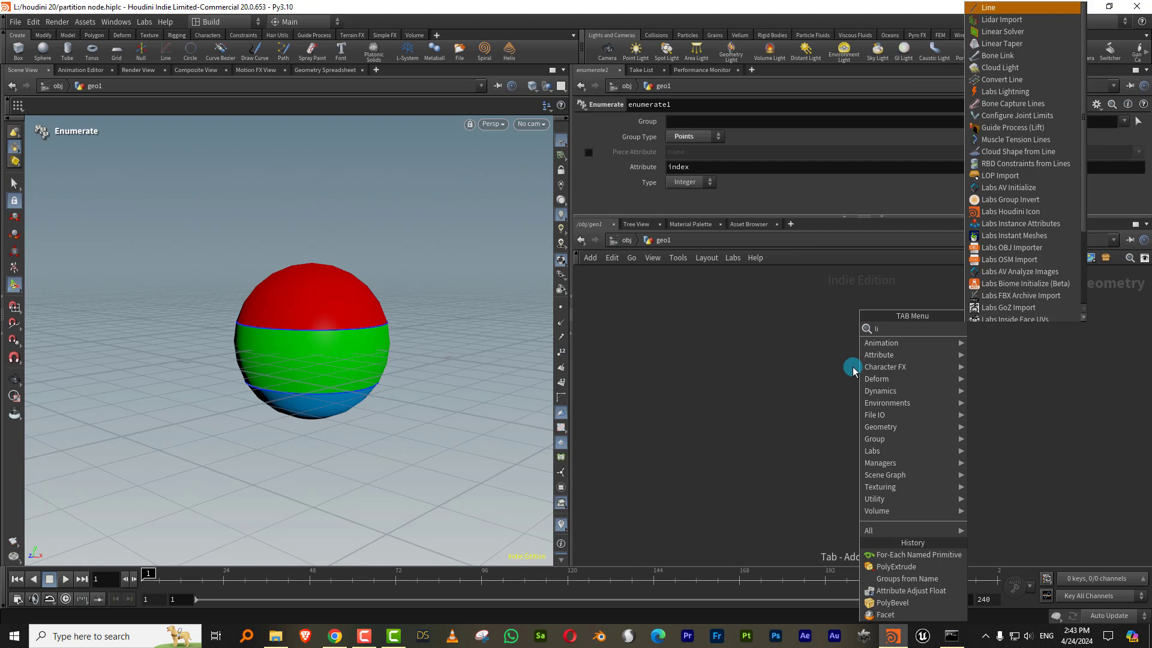
left_click(990, 324)
left_click(892, 357)
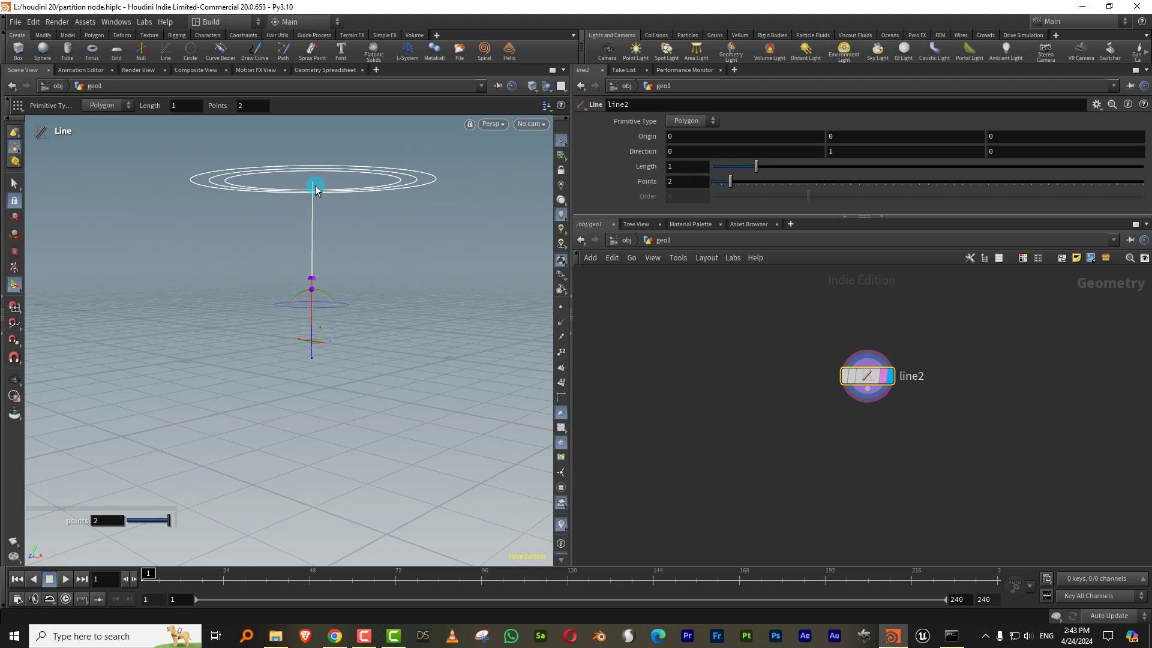
Step: Set the new line's Points to 14 and turn on point display in the viewport
left_click_drag(359, 289, 437, 268, "alt")
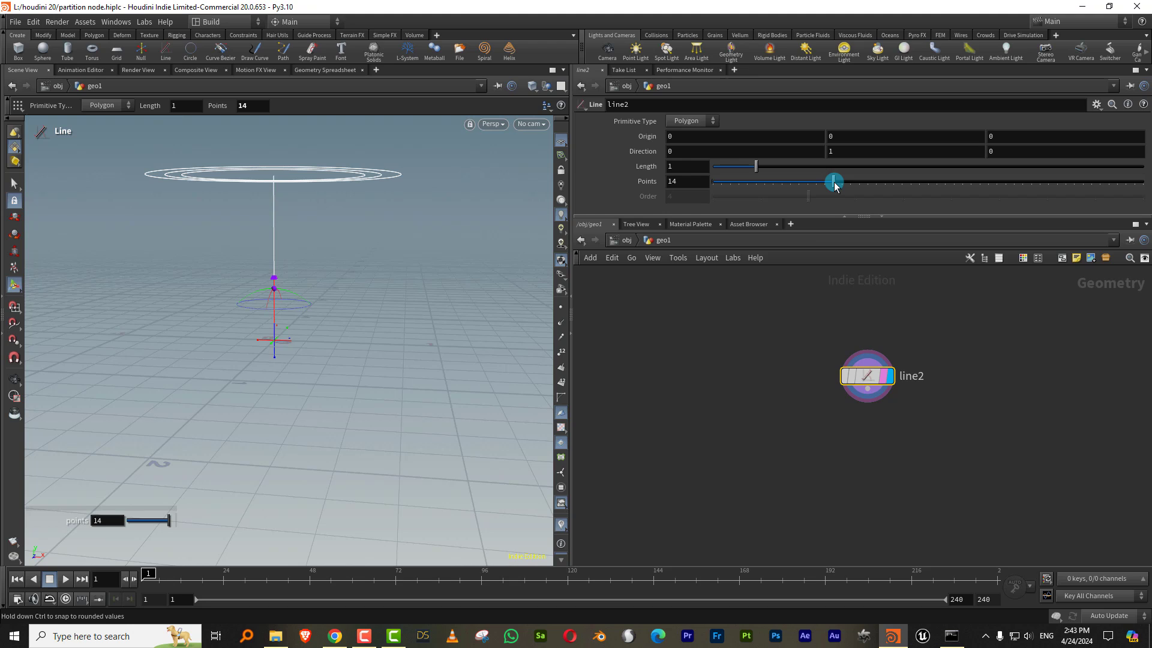
left_click(561, 308)
key("Escape")
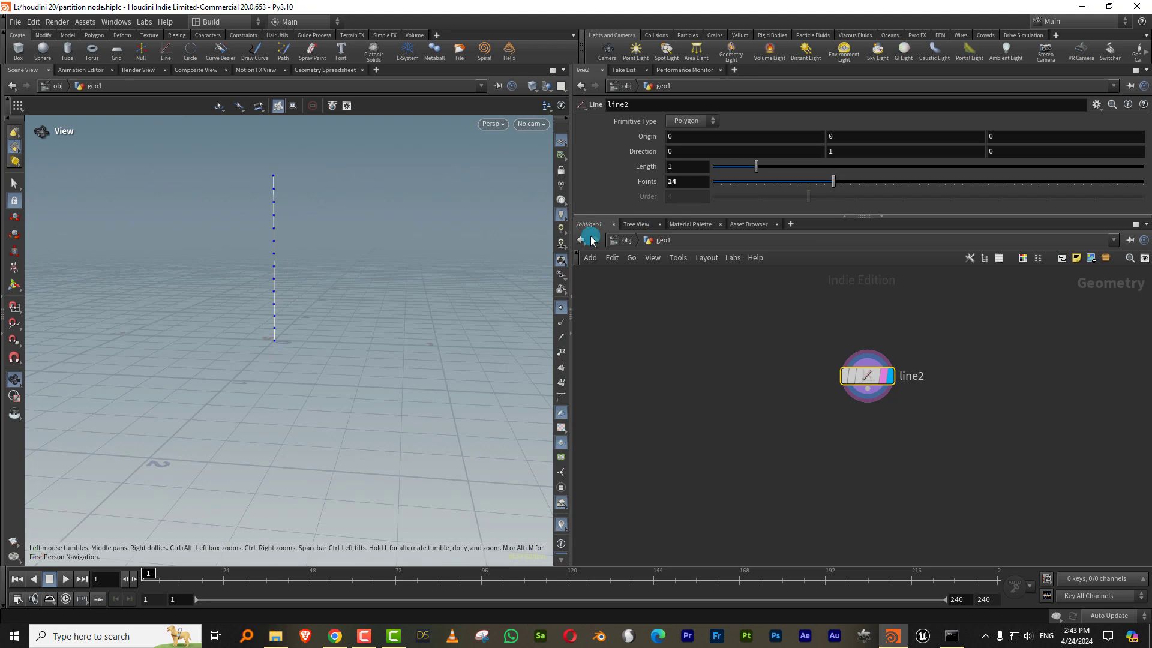
Step: Add an Enumerate node connected below line2, display it, and enlarge the parameter area
key("Tab")
type("enum")
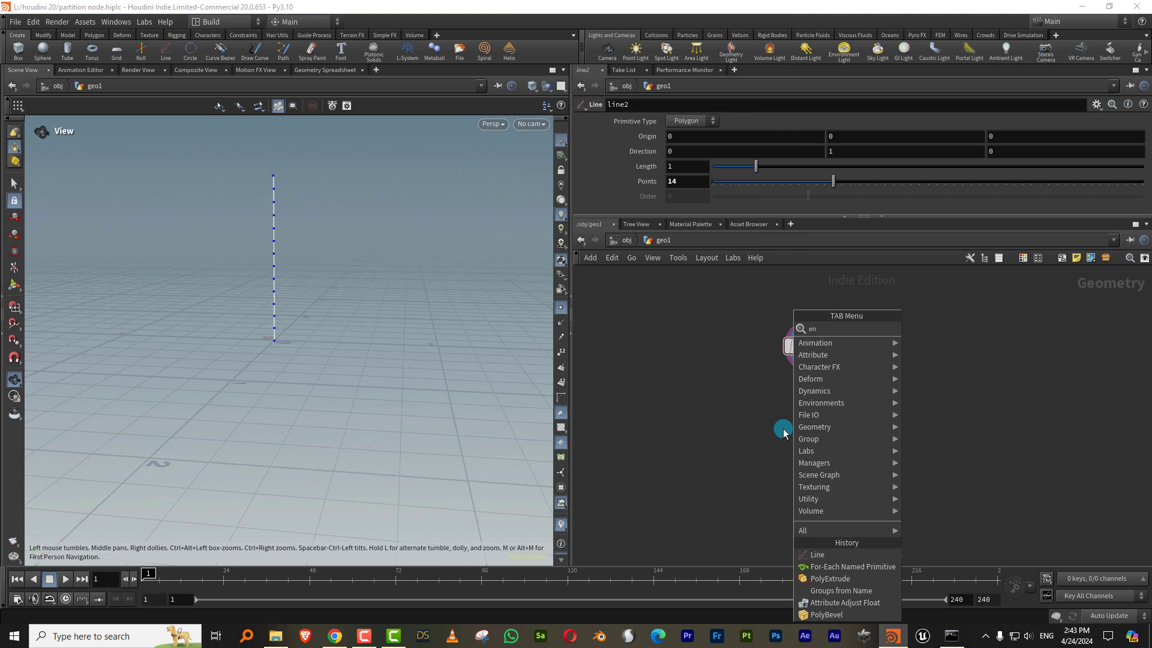
key("Return")
left_click(814, 424)
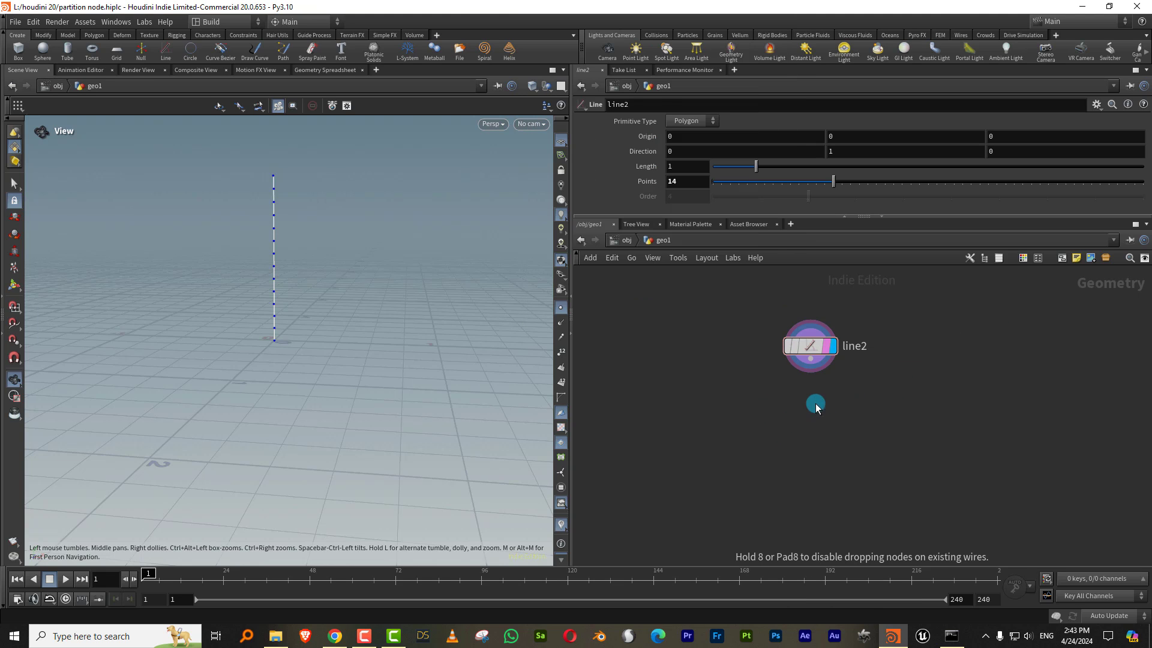
left_click_drag(813, 366, 811, 409)
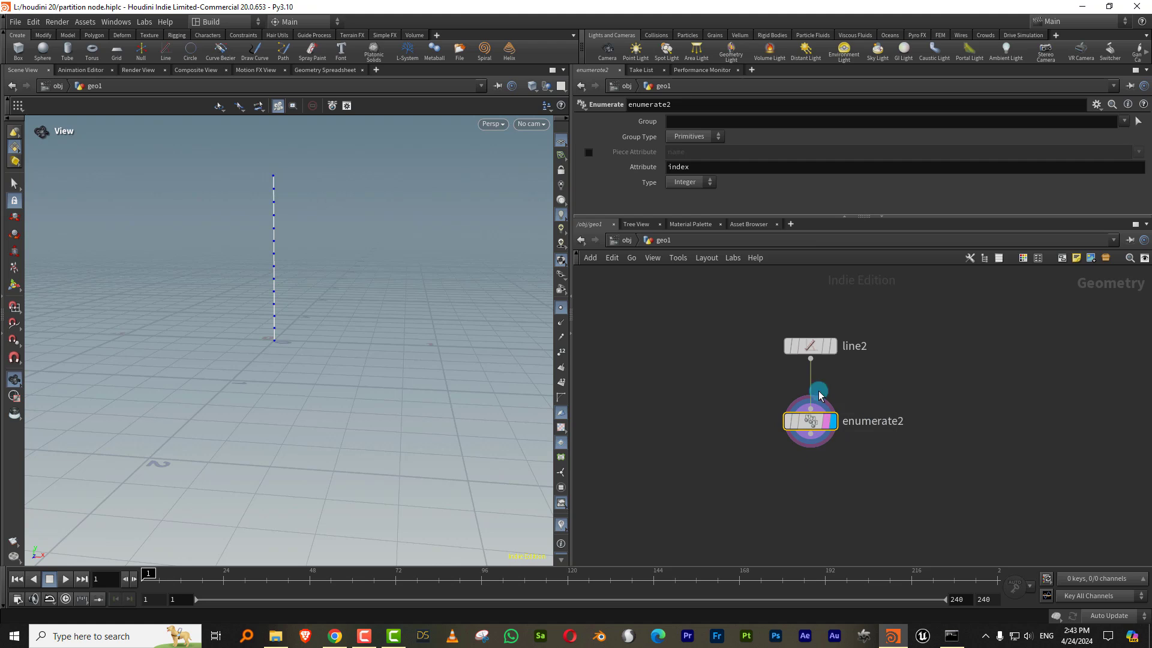
left_click_drag(772, 217, 774, 306)
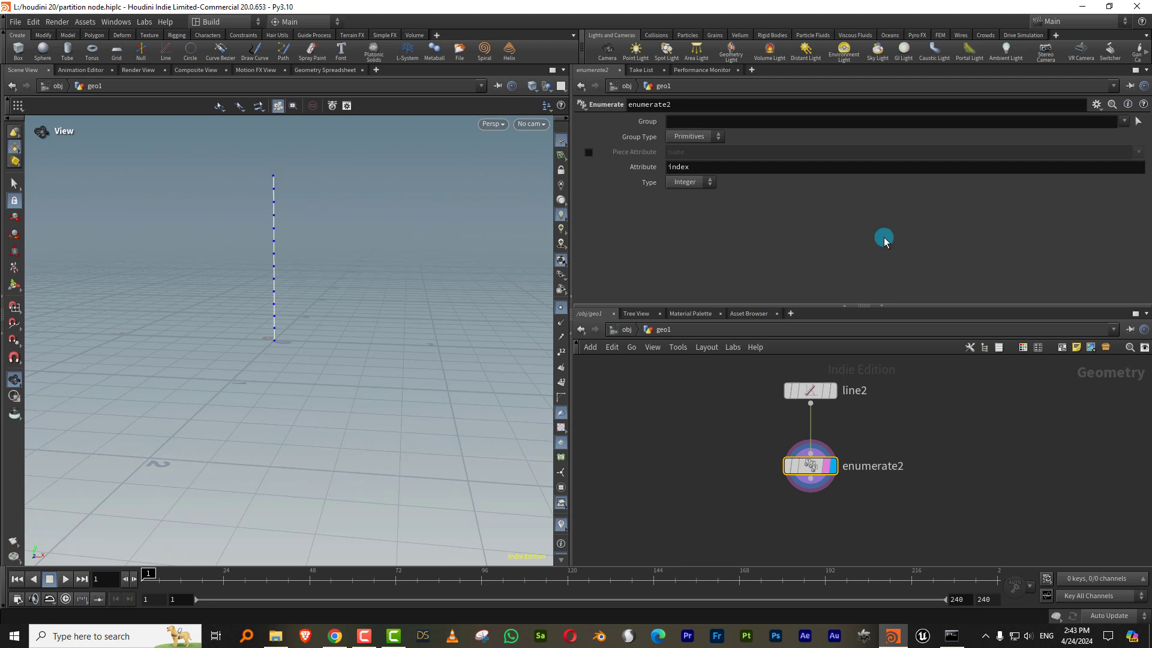
Step: Set enumerate2's Group Type to Points and check the node info for the resulting point attributes
left_click(694, 143)
left_click(694, 161)
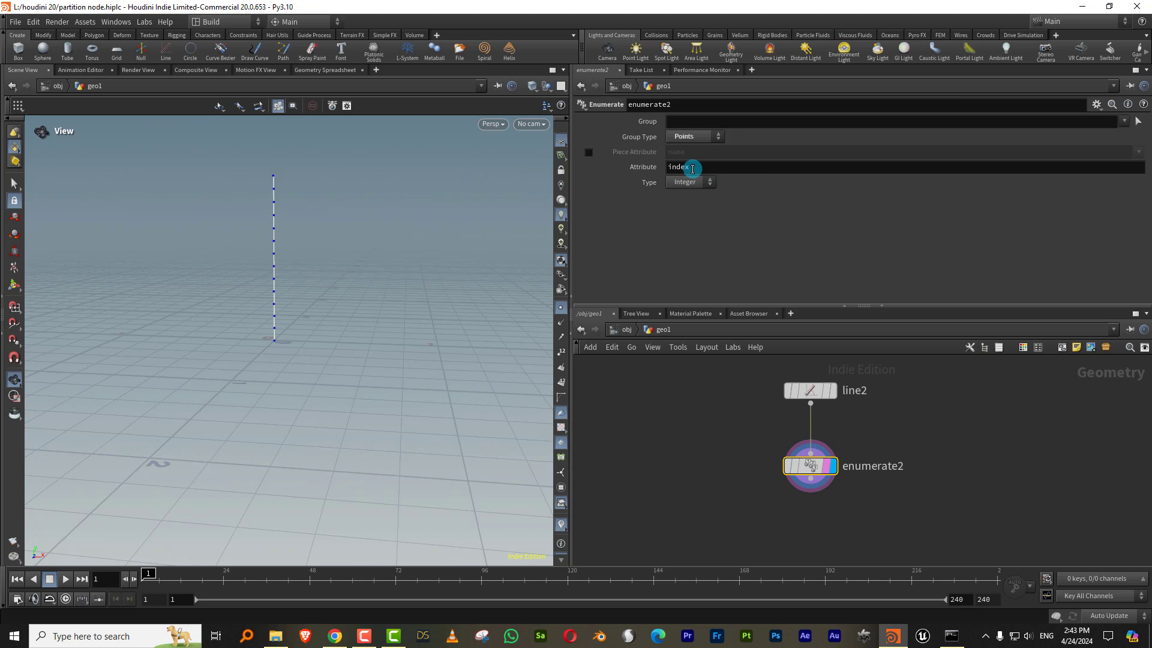
left_click(771, 466)
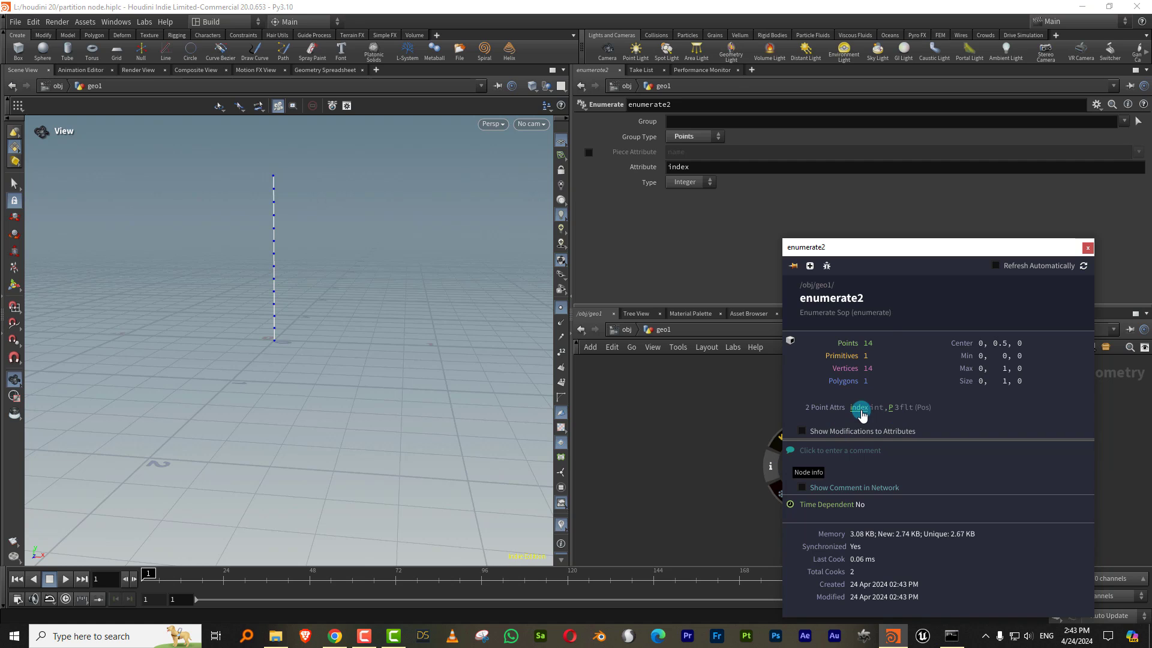
left_click(710, 425)
Step: Split the viewport pane side by side and turn the new pane into a Geometry Spreadsheet
right_click_drag(281, 216, 425, 197)
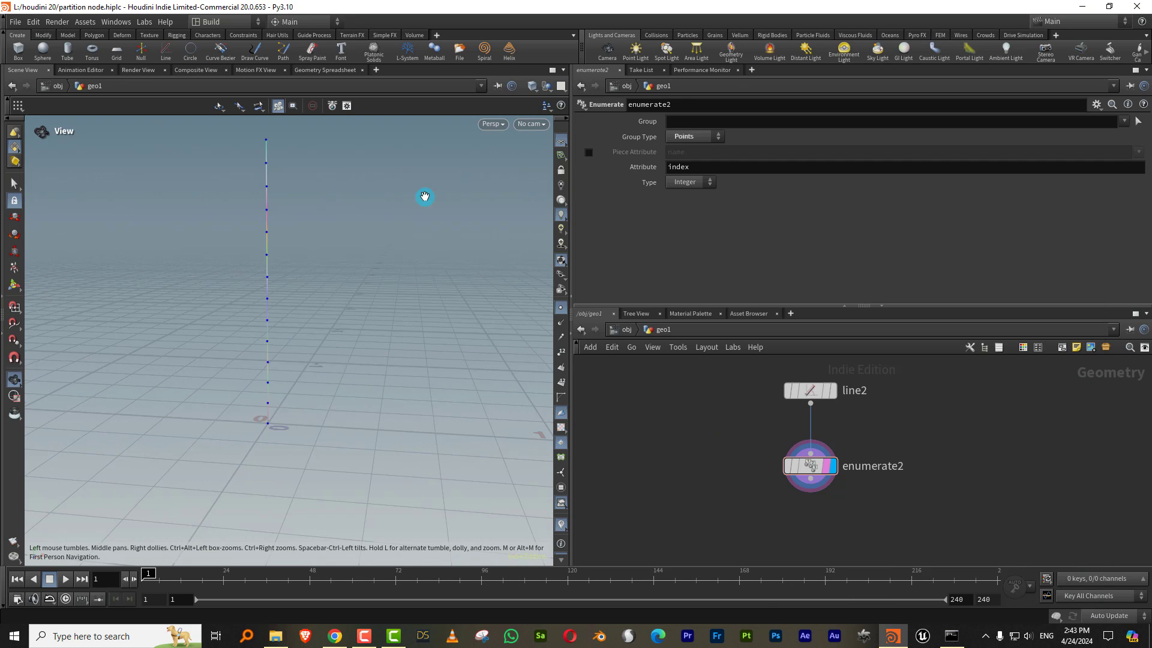
left_click(564, 71)
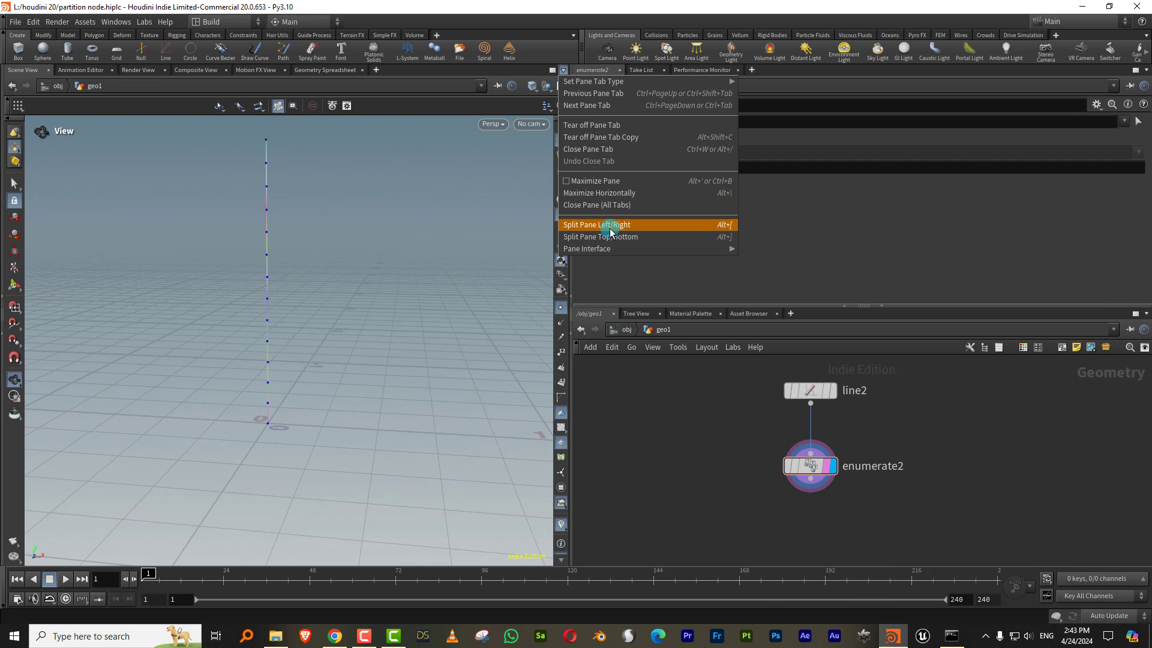
mouse_move(609, 247)
left_click(464, 281)
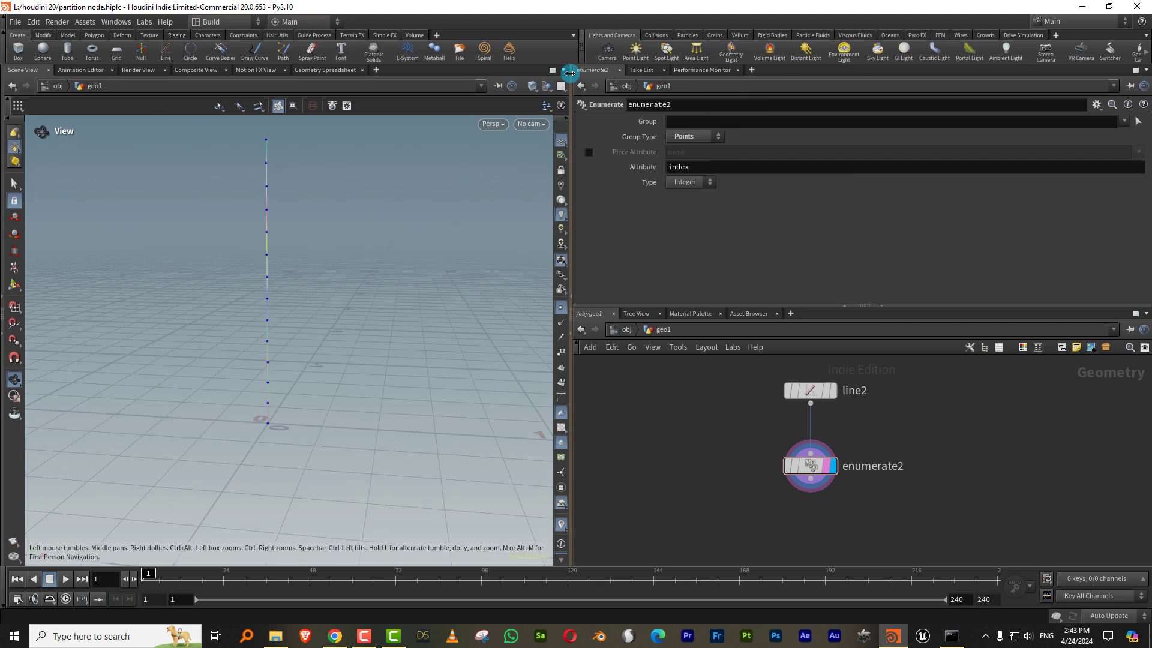
left_click(563, 70)
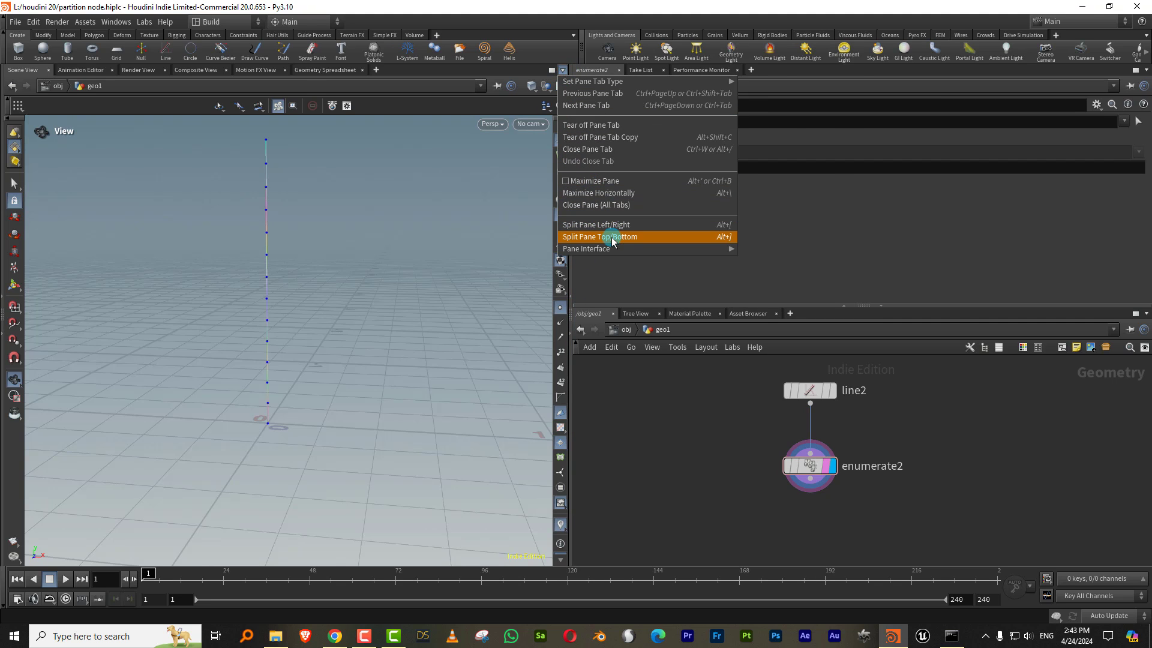
left_click(432, 104)
right_click(310, 68)
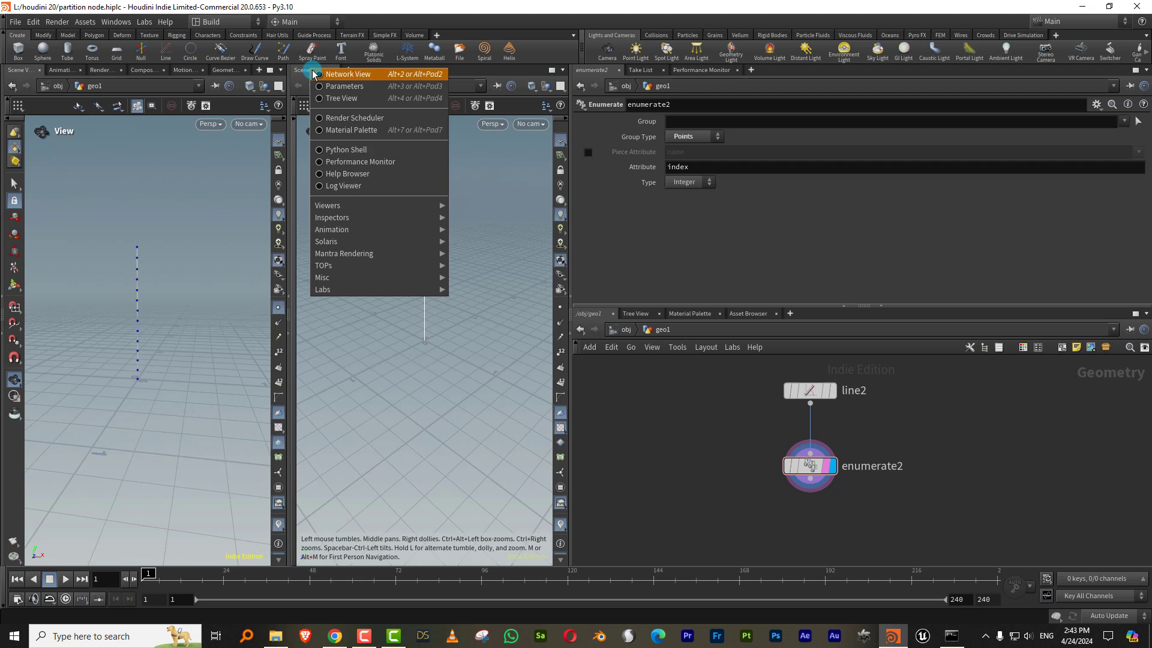
mouse_move(408, 218)
left_click(471, 230)
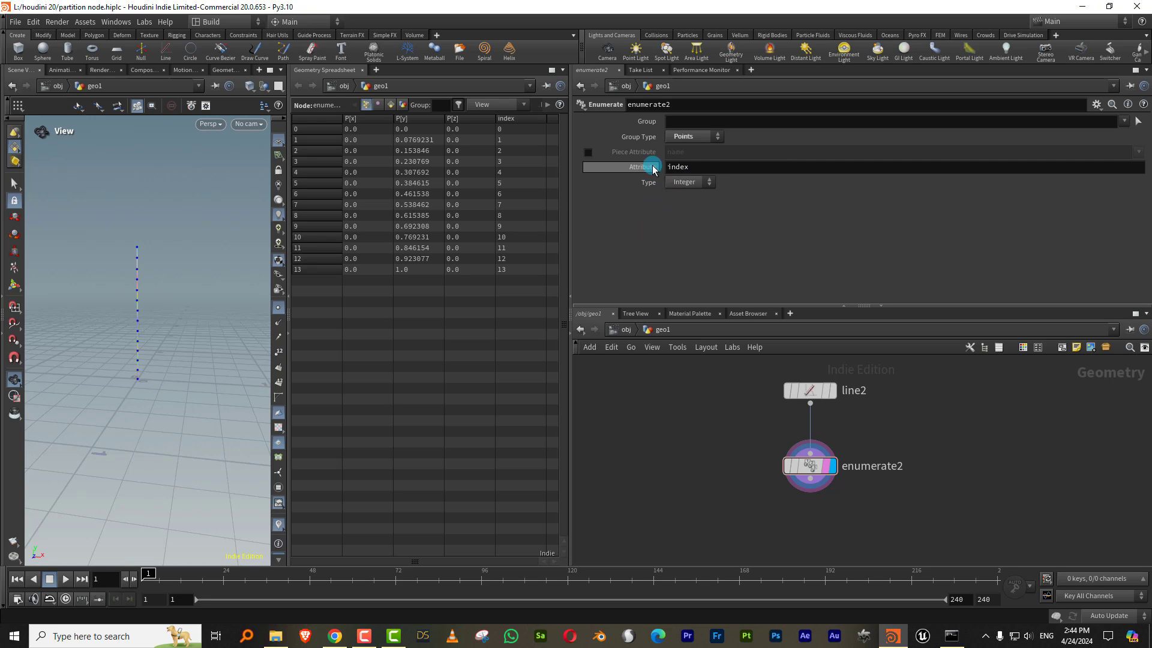
Step: Set enumerate2's Type to String and rename its output Attribute to name
left_click(685, 183)
left_click(680, 206)
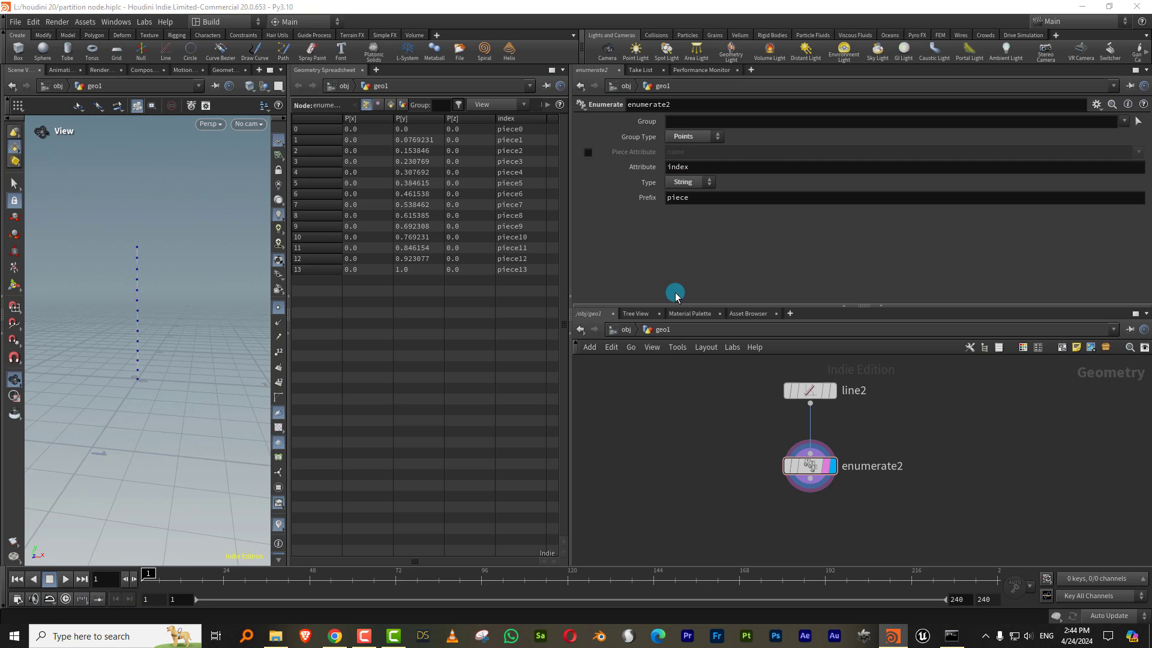
double_click(701, 166)
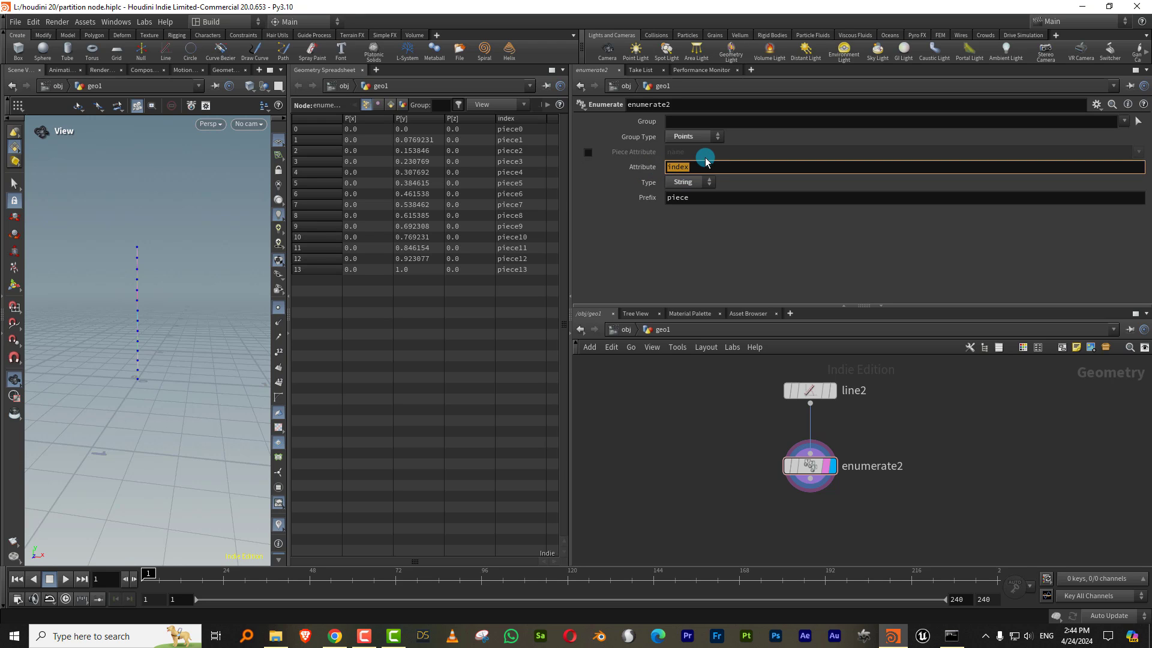
type("name")
key("Return")
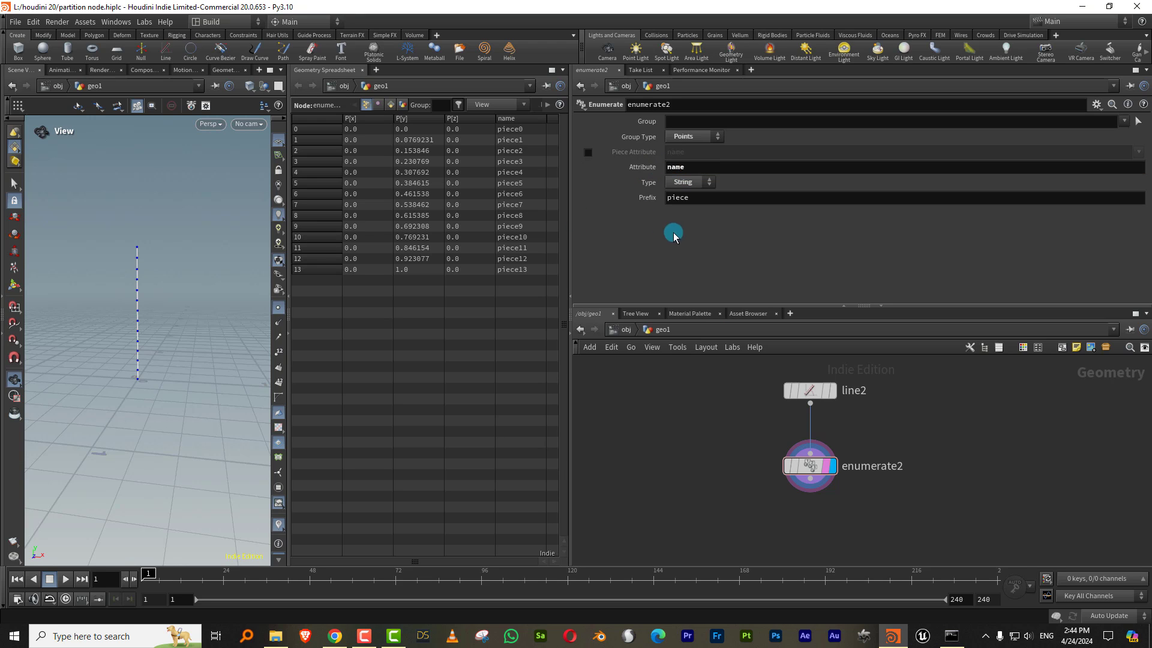
Step: Inspect enumerate2's node info and visualize the name attribute on the line's points
mouse_move(812, 468)
left_click(771, 467)
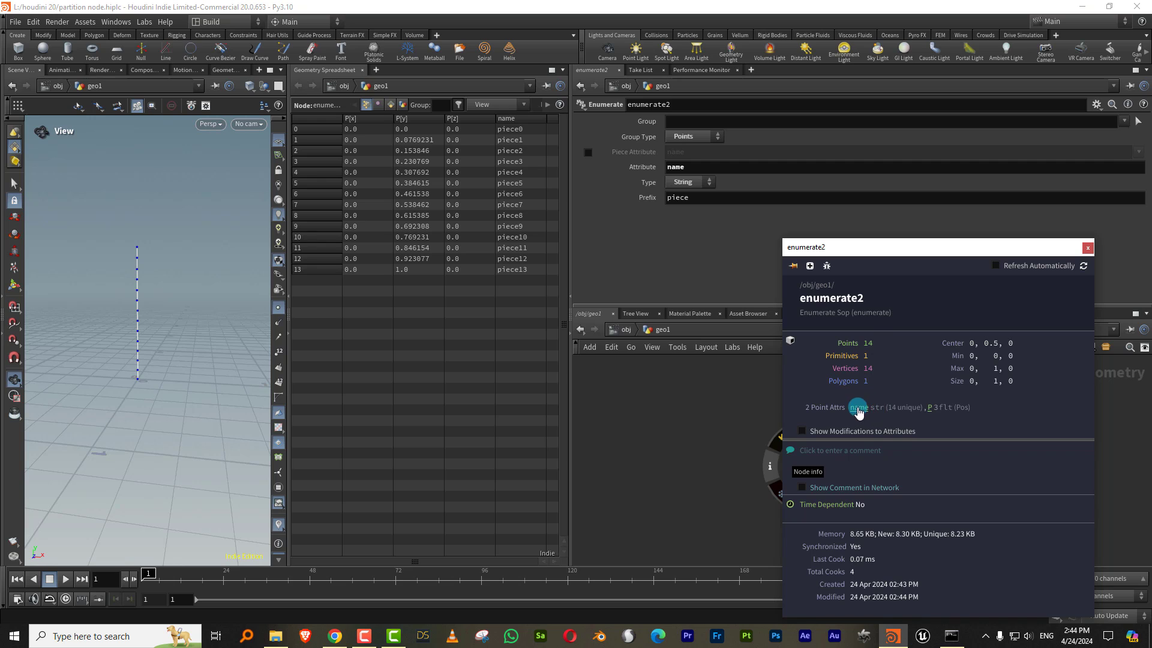
left_click(859, 408)
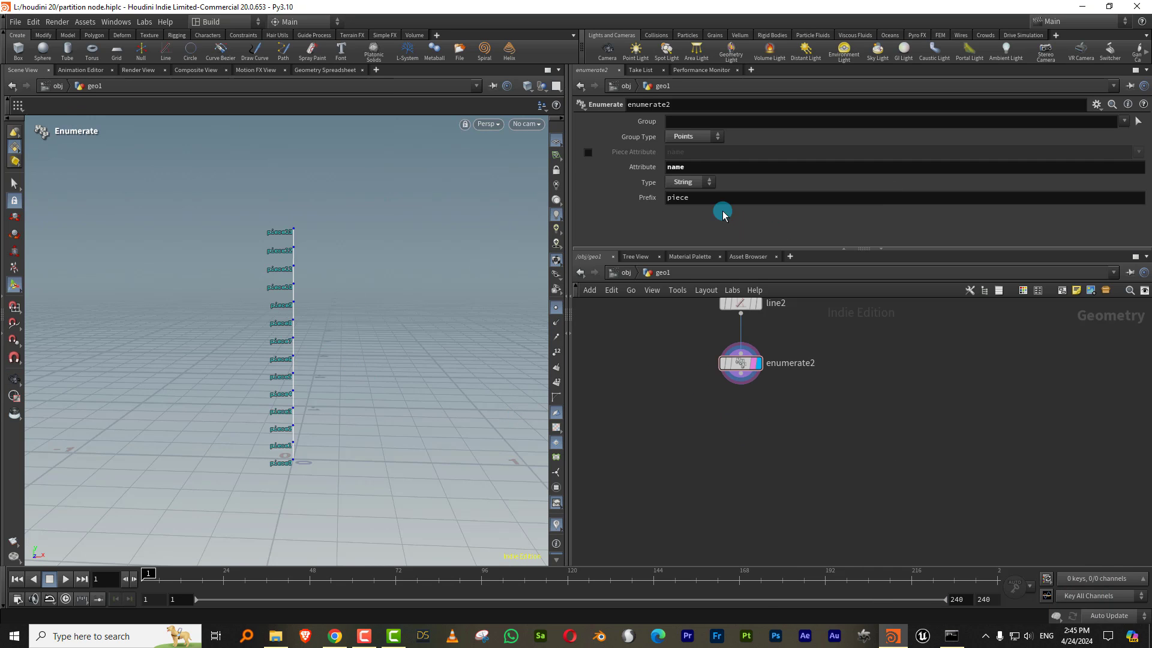
Step: Set enumerate2's Type to Integer and its Attribute to index
left_click(689, 184)
left_click(686, 196)
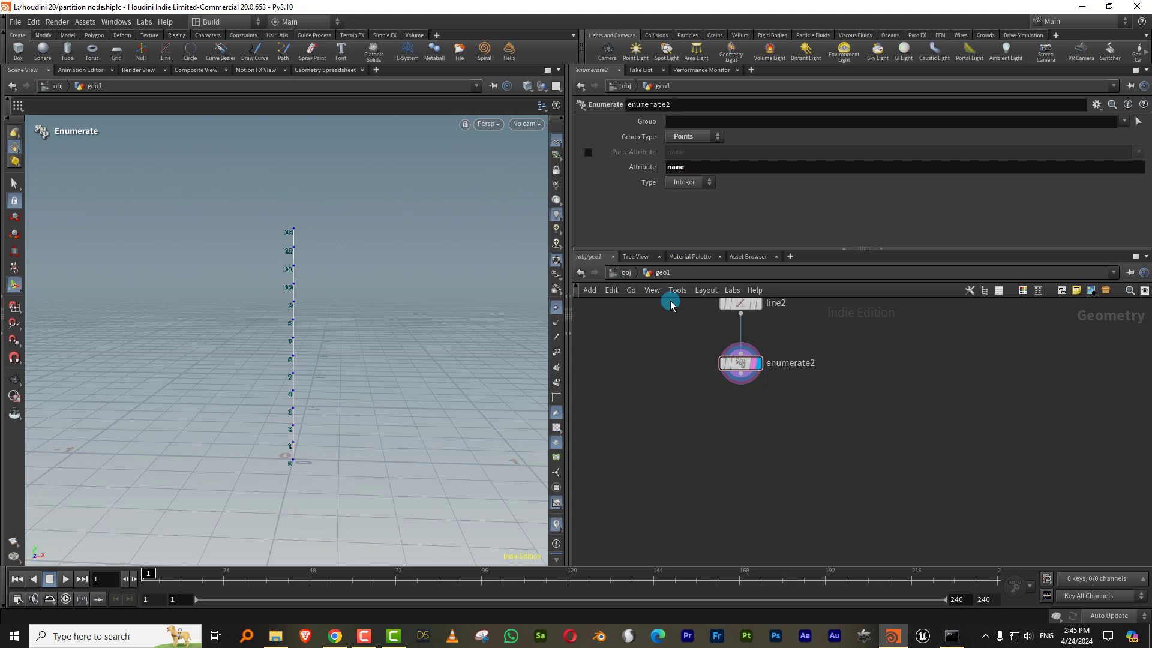
left_click(710, 361)
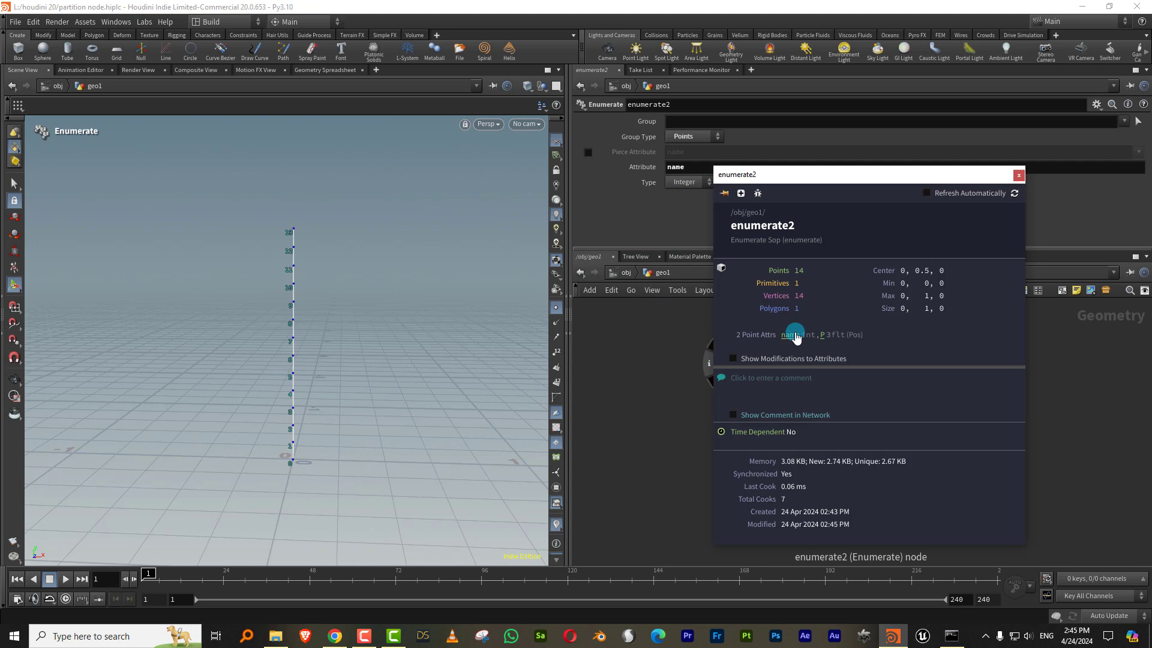
type("inde")
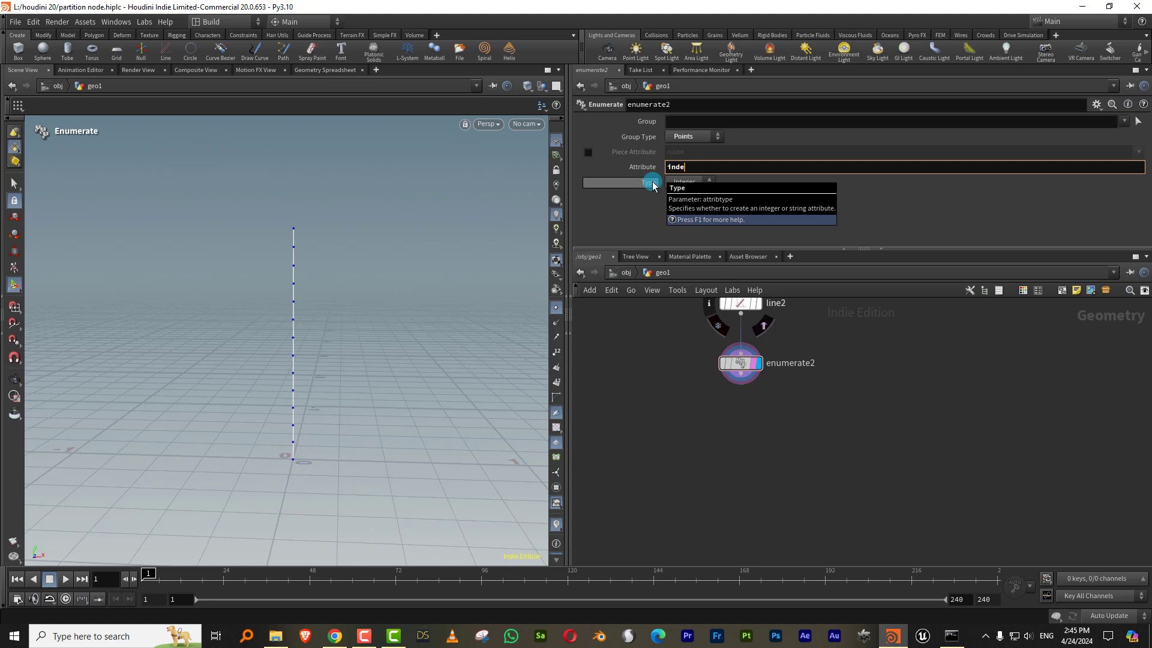
type("x")
key("Return")
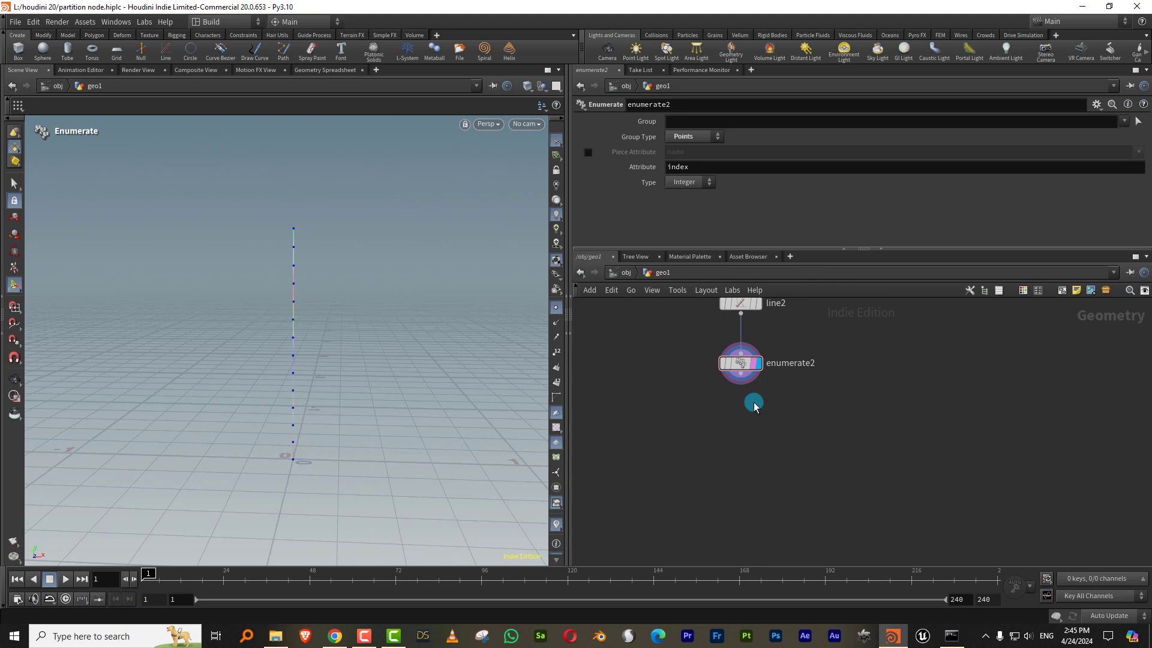
Step: Add a Group by Range node connected below enumerate2 and display it
middle_click_drag(754, 402, 735, 384)
scroll(723, 394, "down", 2)
key("Tab")
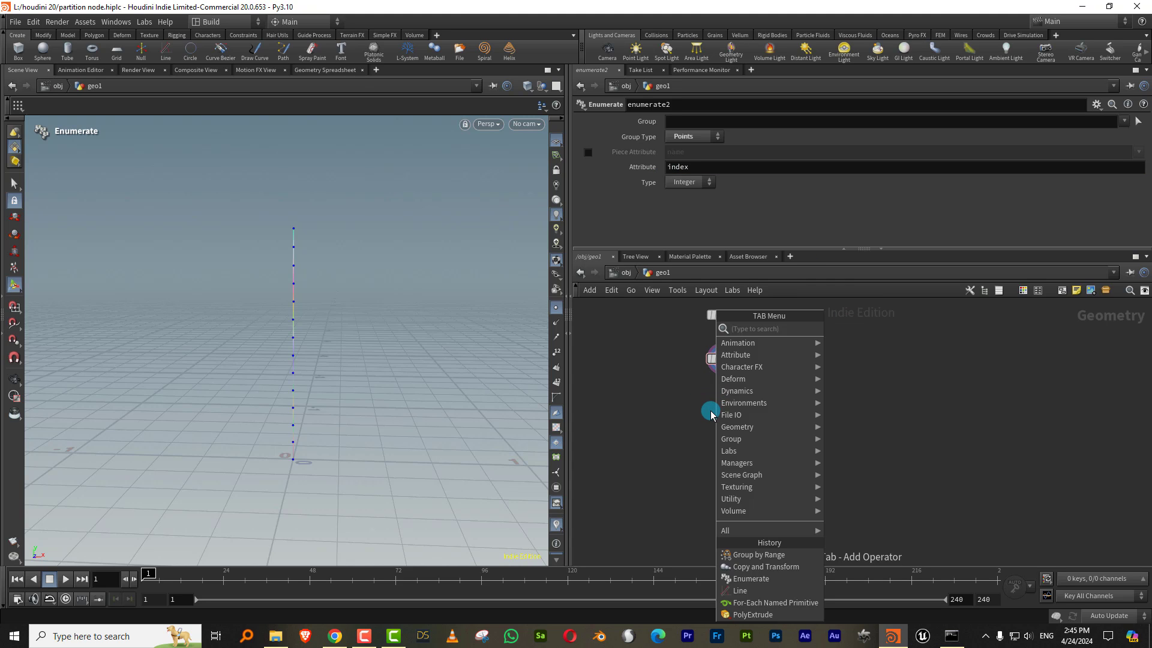
type("gru")
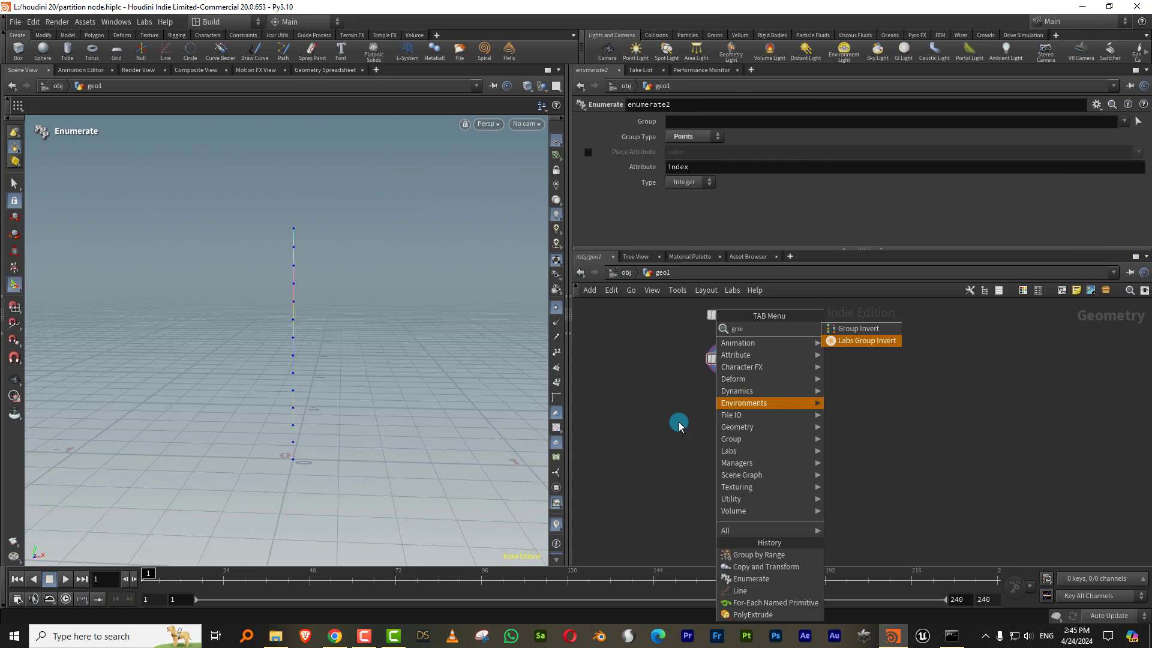
left_click(673, 438)
key("Tab")
type("group")
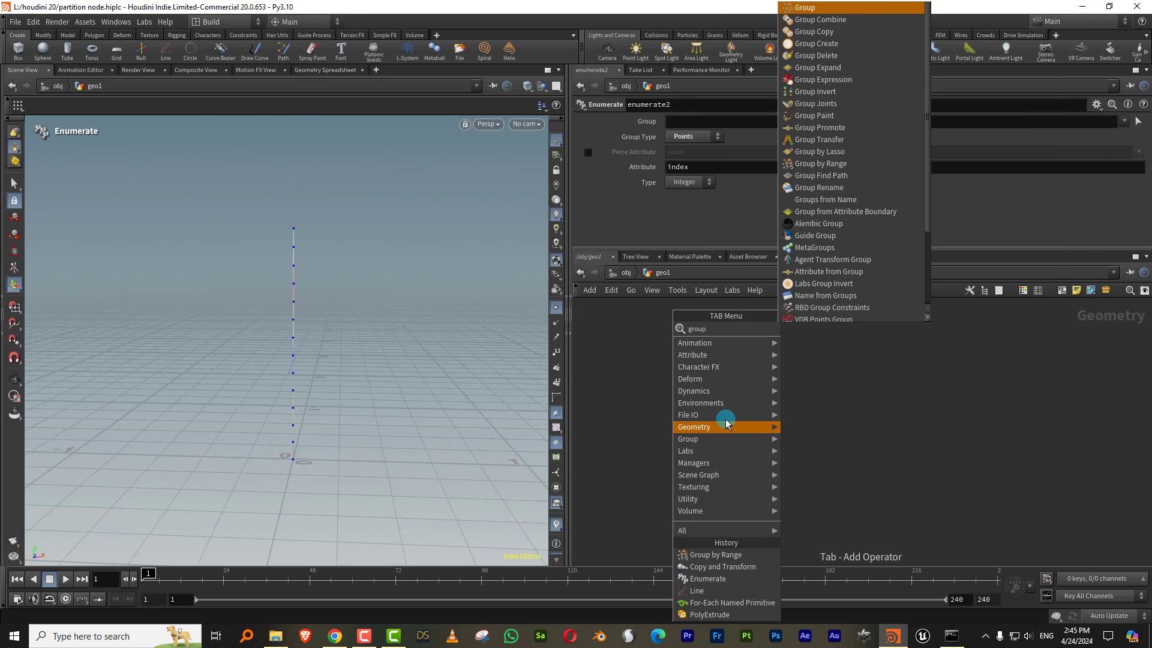
left_click(747, 555)
left_click(739, 385)
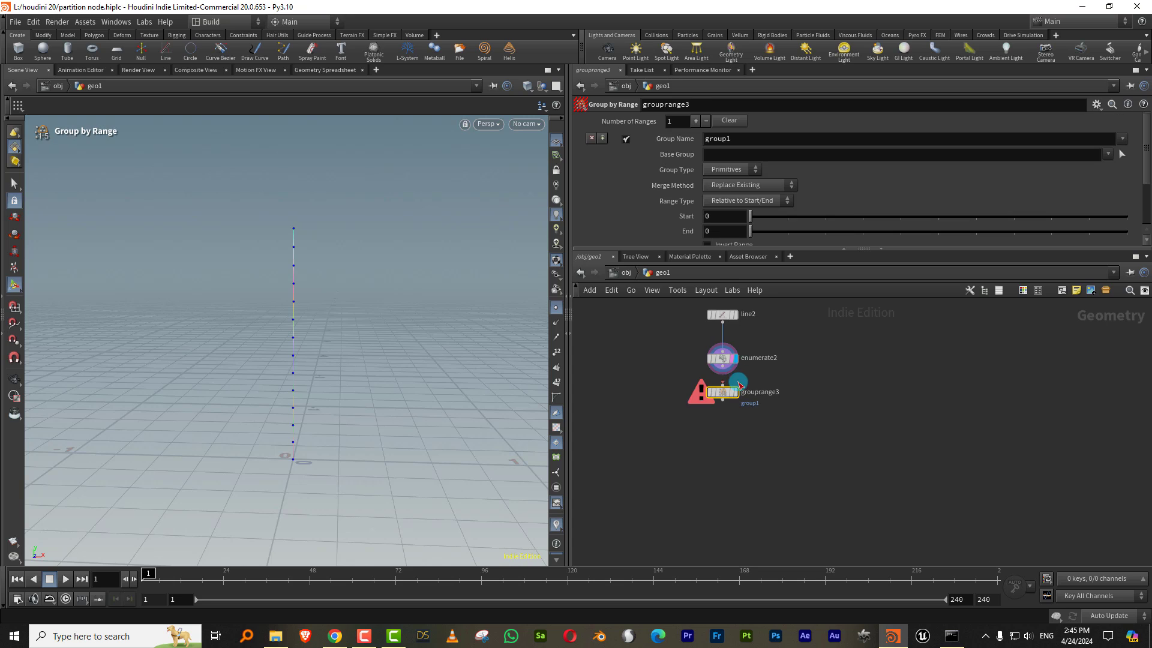
left_click_drag(729, 373, 724, 397)
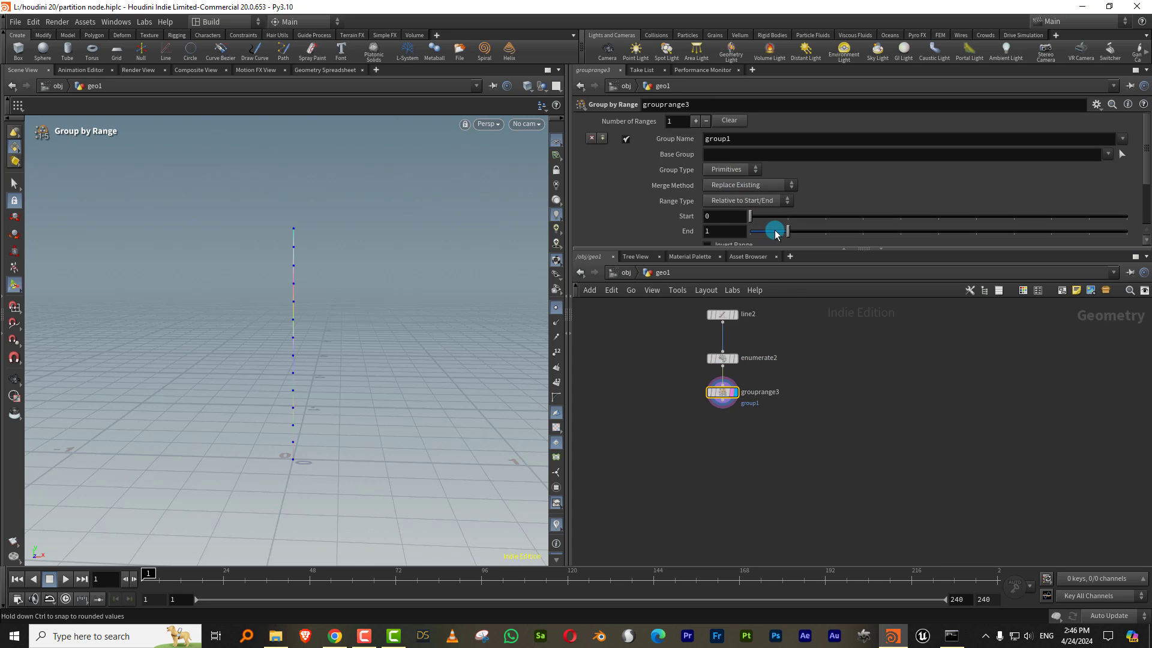
Step: Set the range group's Group Type to Points and End to 3, enable Invert Range, and check the node info
left_click_drag(775, 234, 822, 231)
left_click(734, 170)
left_click(734, 198)
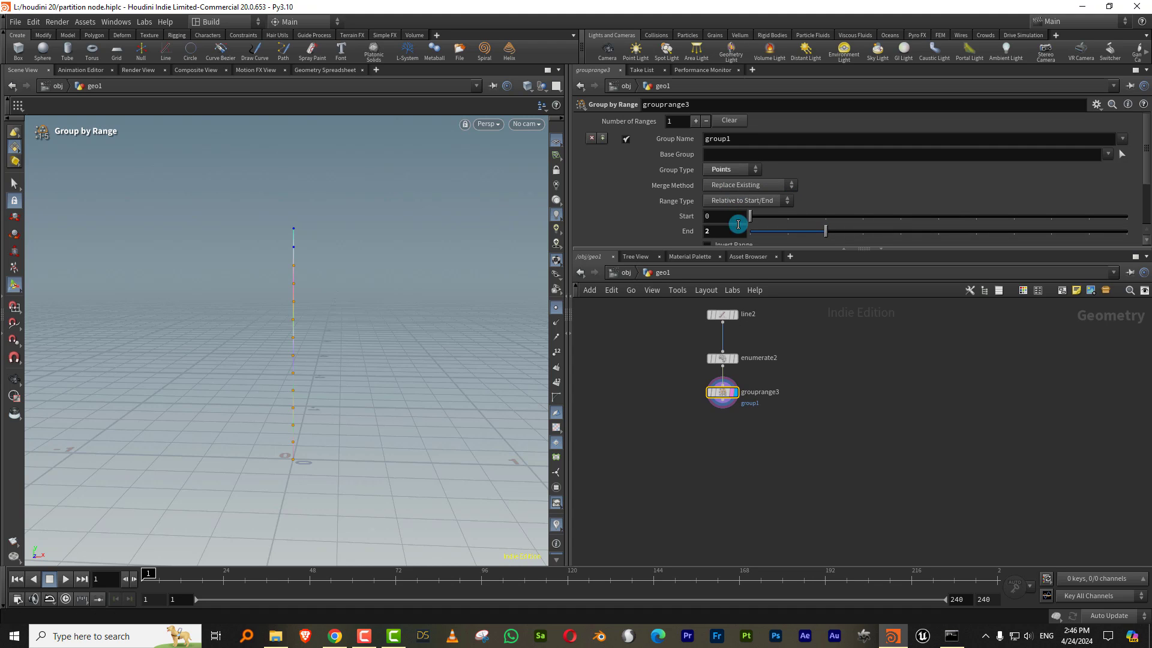
left_click_drag(827, 231, 864, 231)
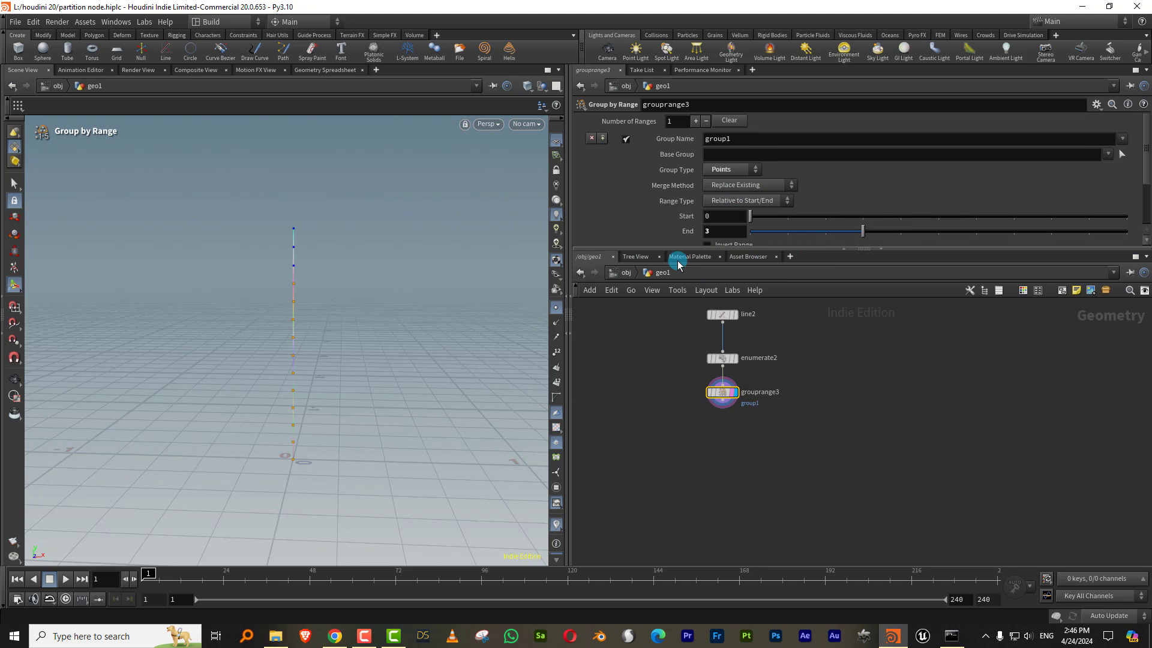
left_click(708, 244)
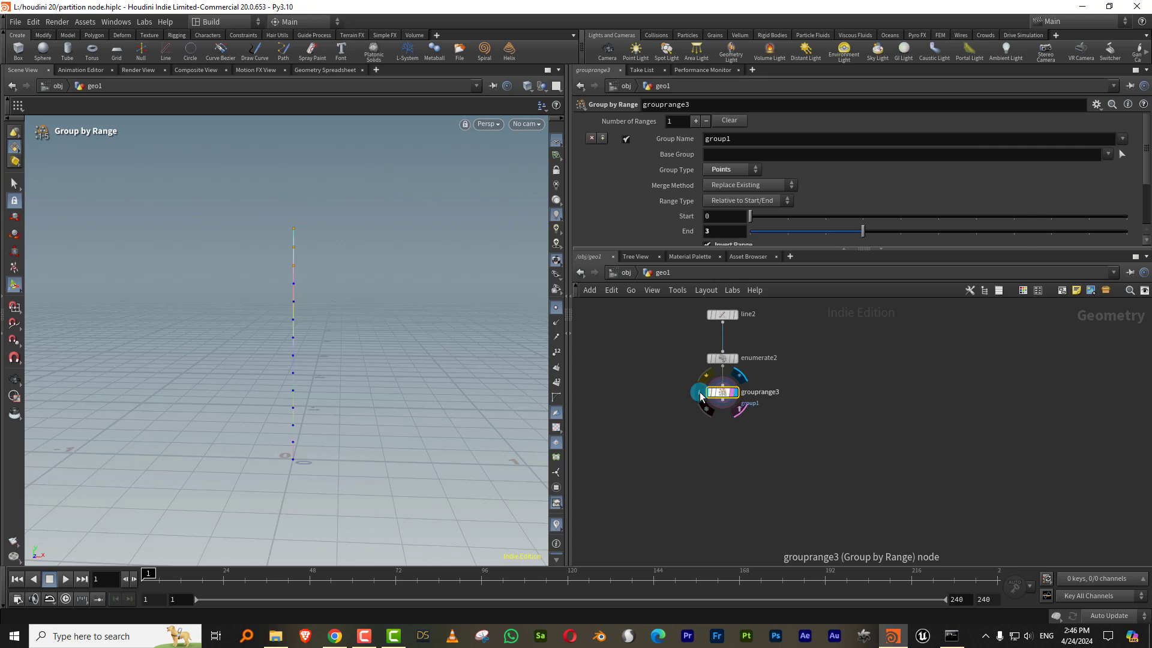
left_click(700, 392)
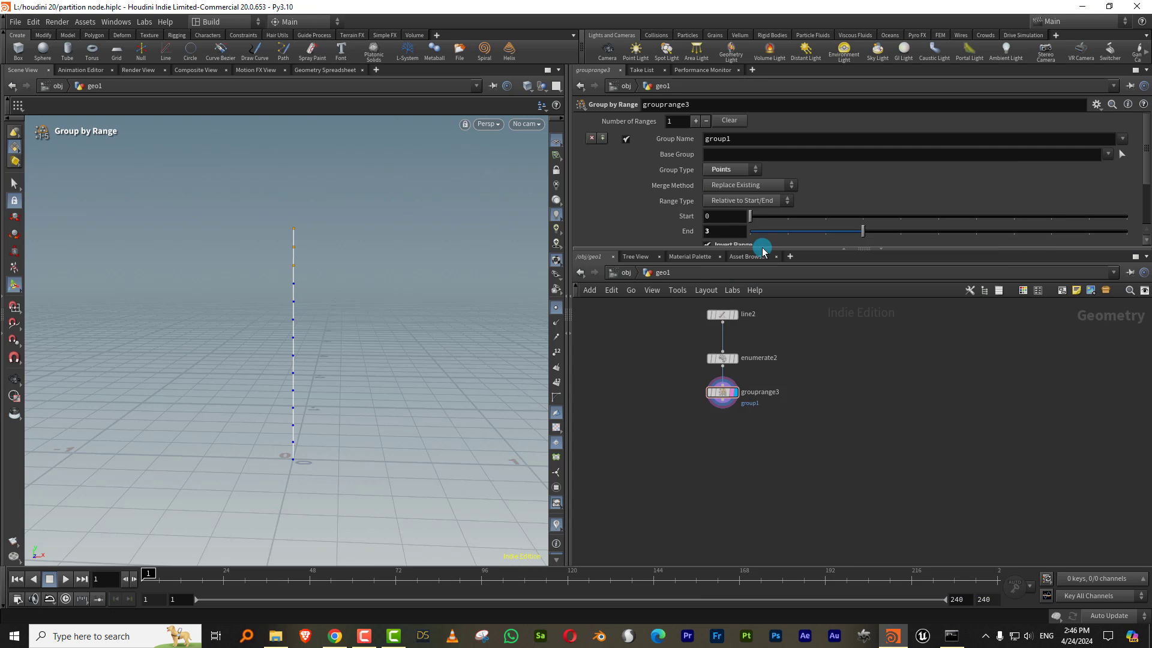
Step: Enlarge the parameter area and rename the range group to top
left_click_drag(763, 251, 764, 315)
double_click(741, 138)
type("t")
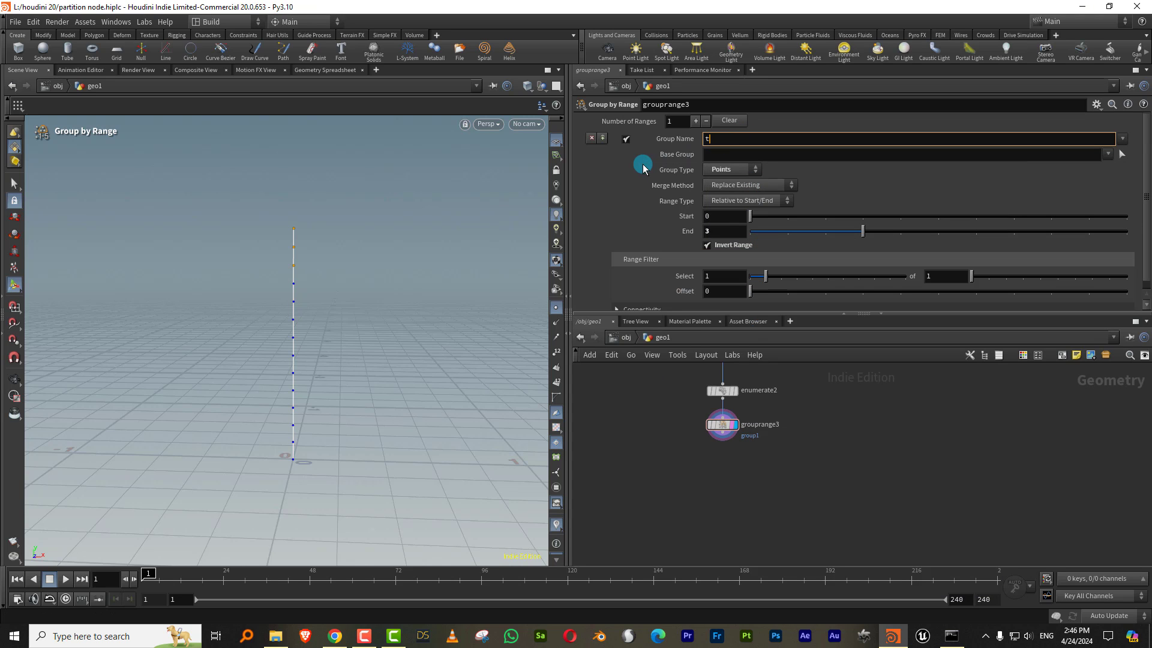
type("op")
key("Return")
Step: Add a Copy and Transform node connected below grouprange3 and display it
key("Tab")
type("cop")
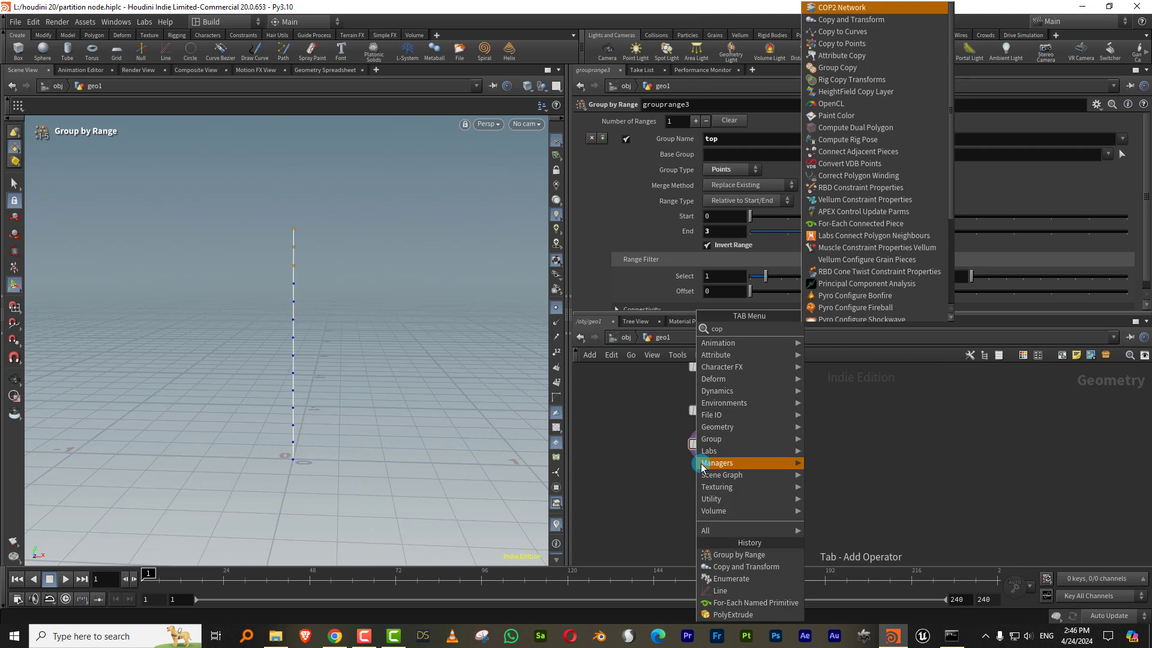
left_click(875, 330)
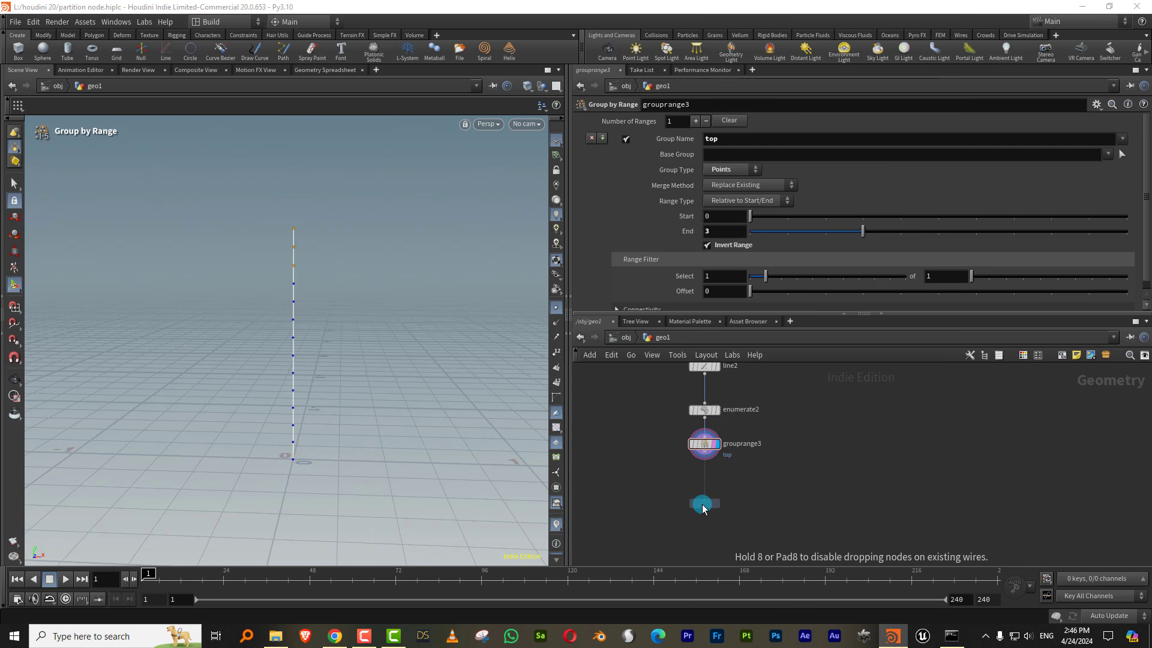
left_click(703, 507)
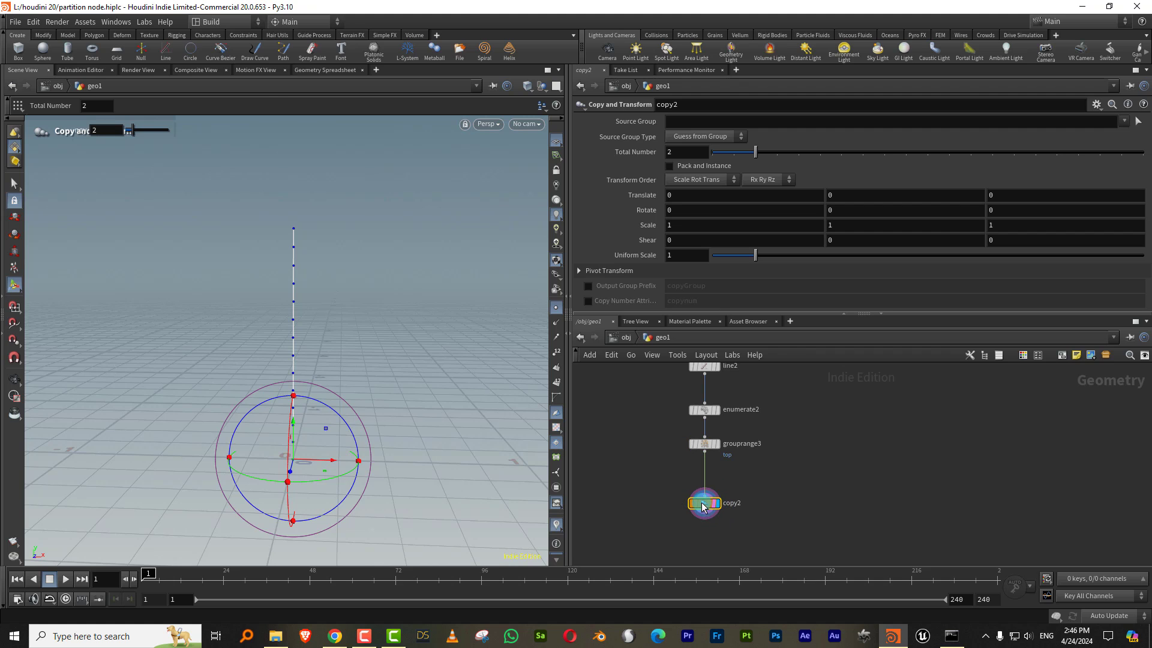
Step: Offset the line copies about 0.555 along X and set the Total Number to 6
middle_click_drag(384, 360, 124, 365, "alt")
scroll(124, 365, "down", 3)
left_click_drag(196, 392, 282, 393)
left_click_drag(830, 157, 846, 157)
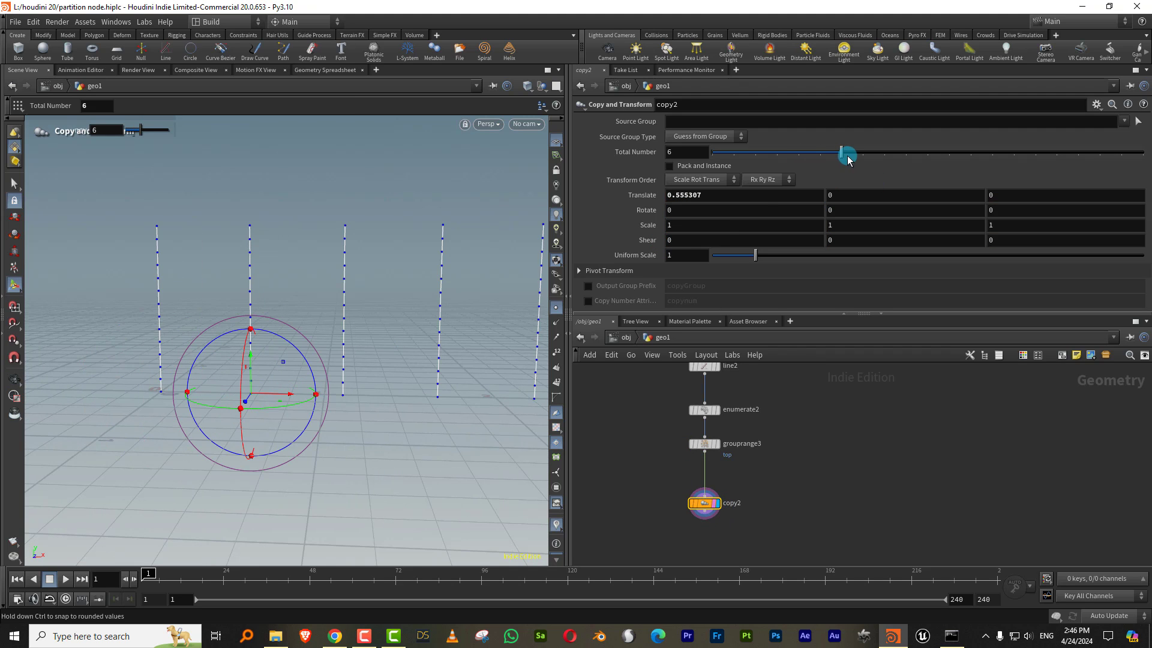
left_click_drag(335, 357, 395, 284, "alt")
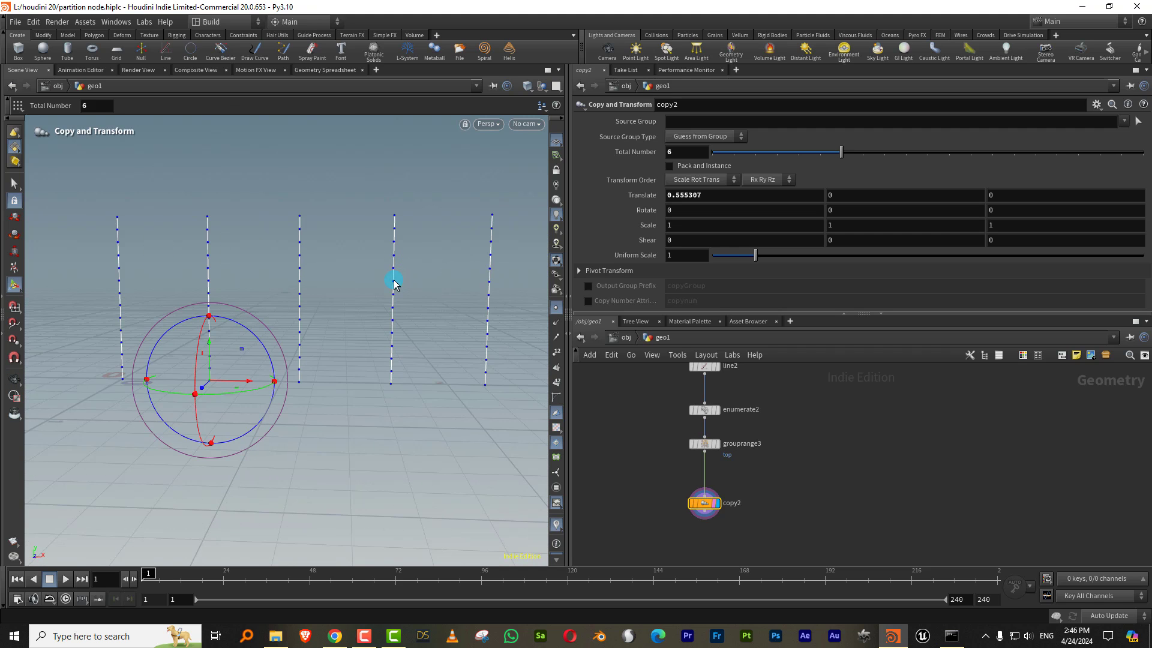
Step: Add and display a Blast node below copy2 for the group top, with Delete Non Selected enabled
key("Escape")
key("Tab")
type("bl")
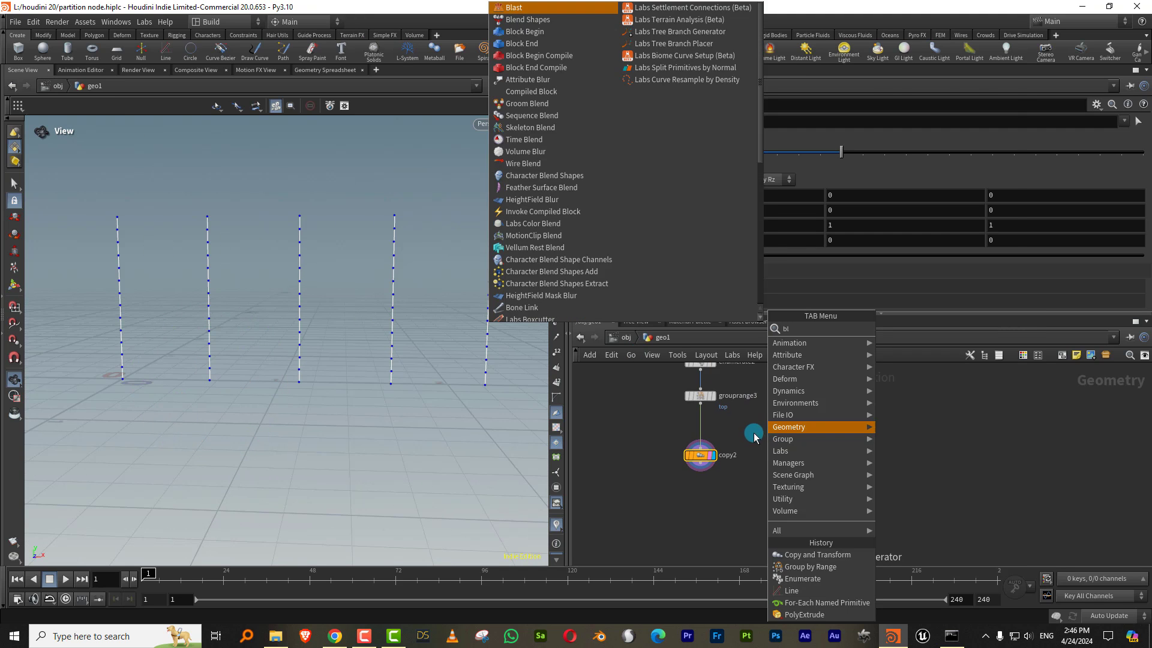
type("ast")
left_click(897, 331)
left_click(701, 512)
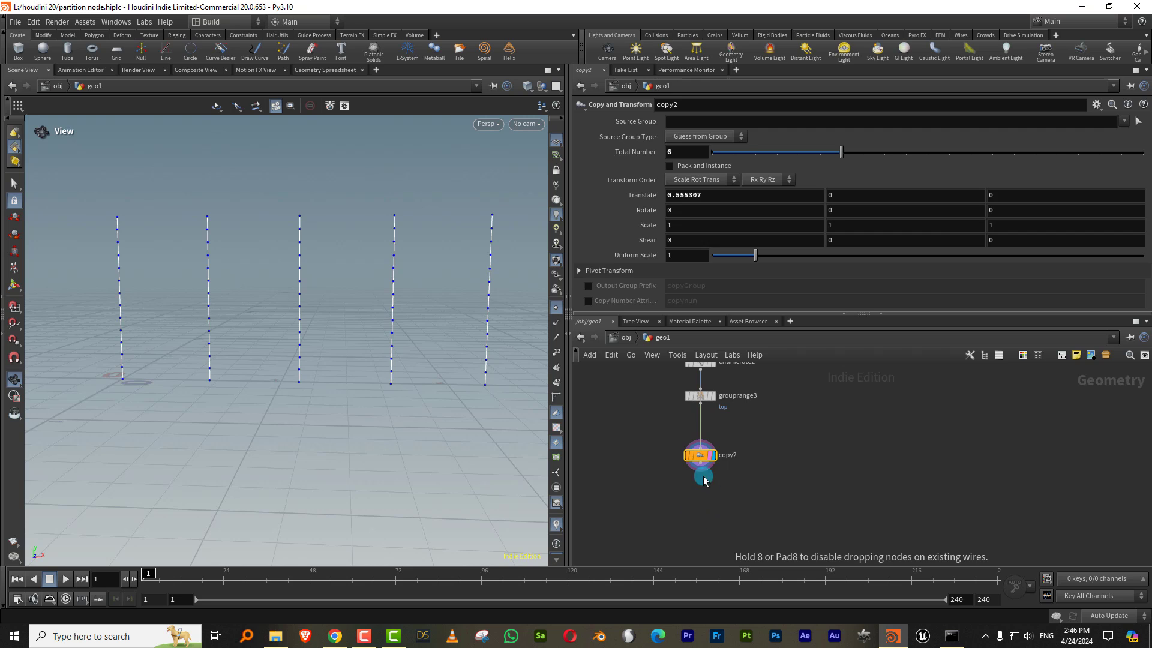
left_click(701, 514)
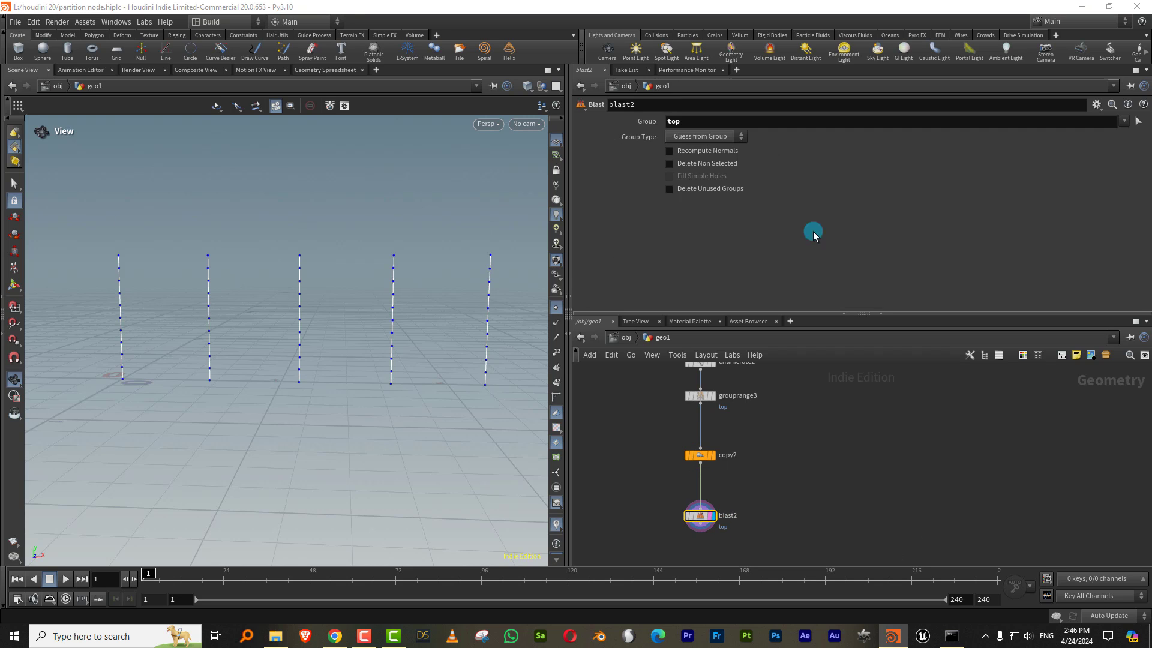
left_click(696, 164)
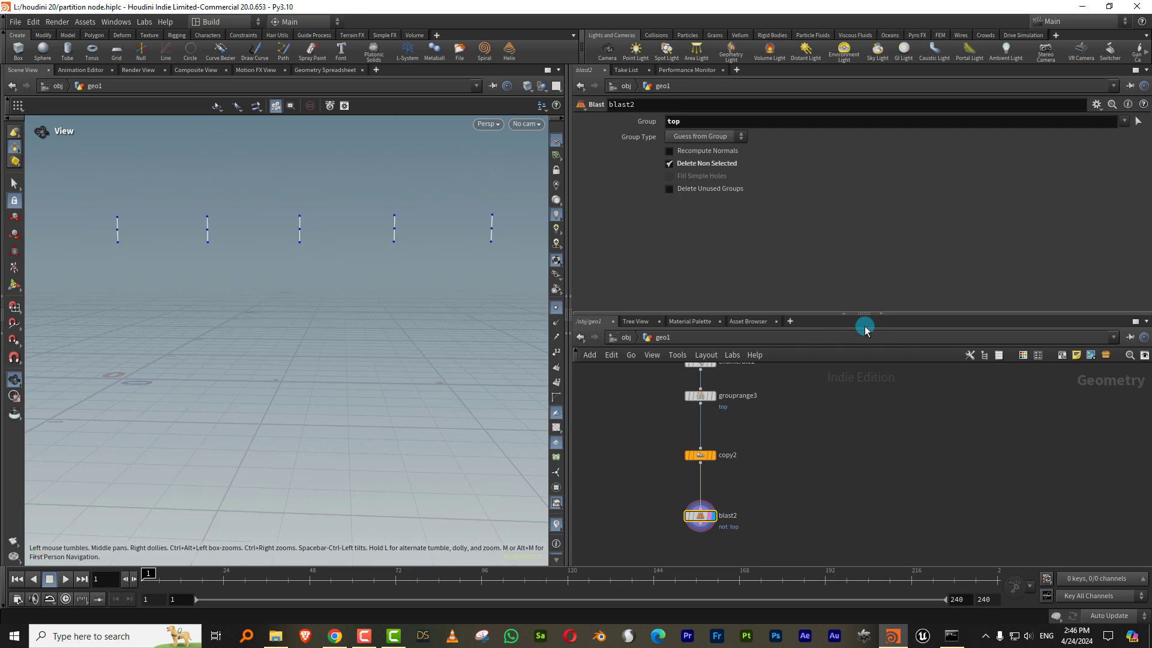
Step: Add an Add node below blast2 and display it, enlarging the network area first
left_click_drag(821, 313, 817, 225)
scroll(785, 353, "up", 2)
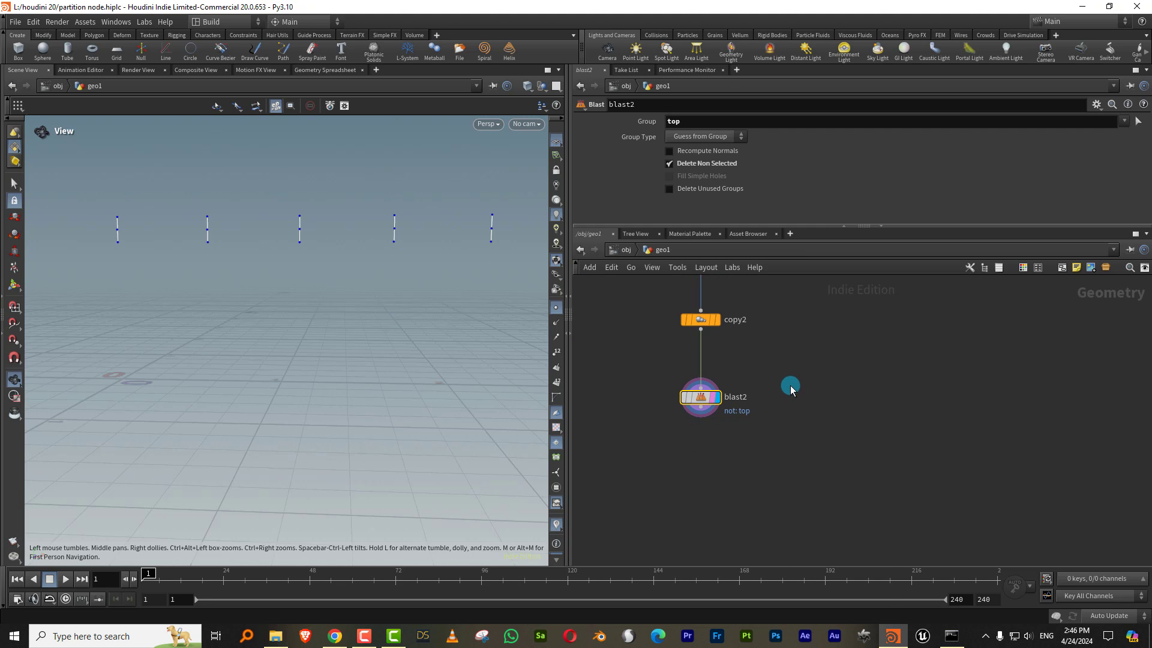
key("Tab")
type("add")
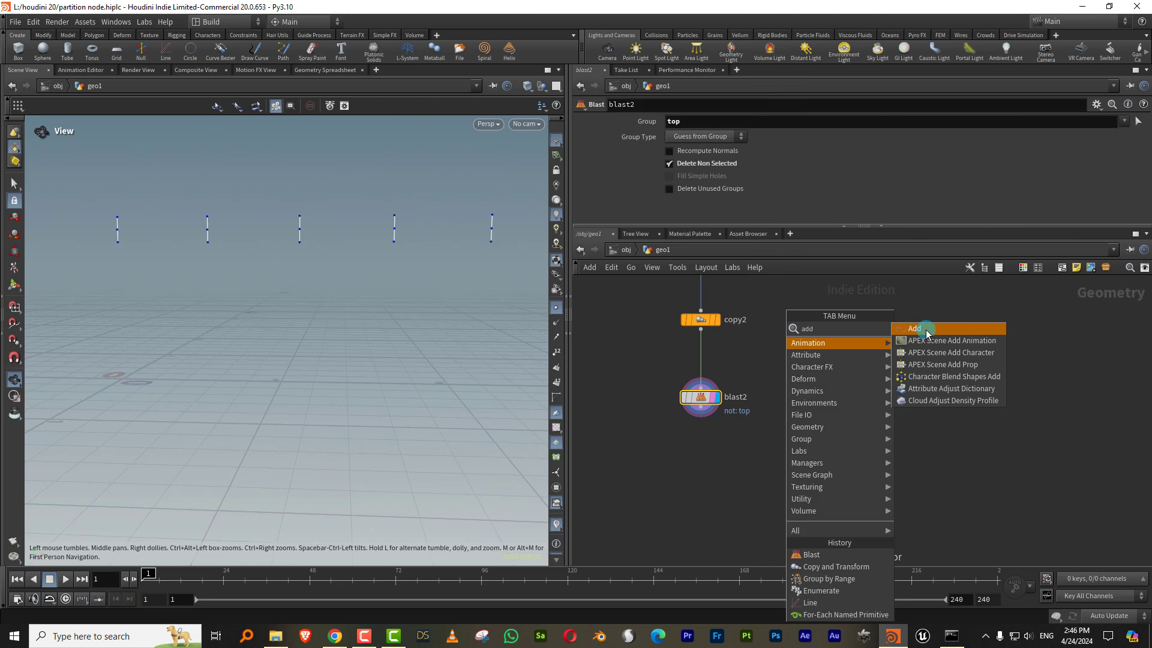
left_click(918, 334)
left_click(728, 485)
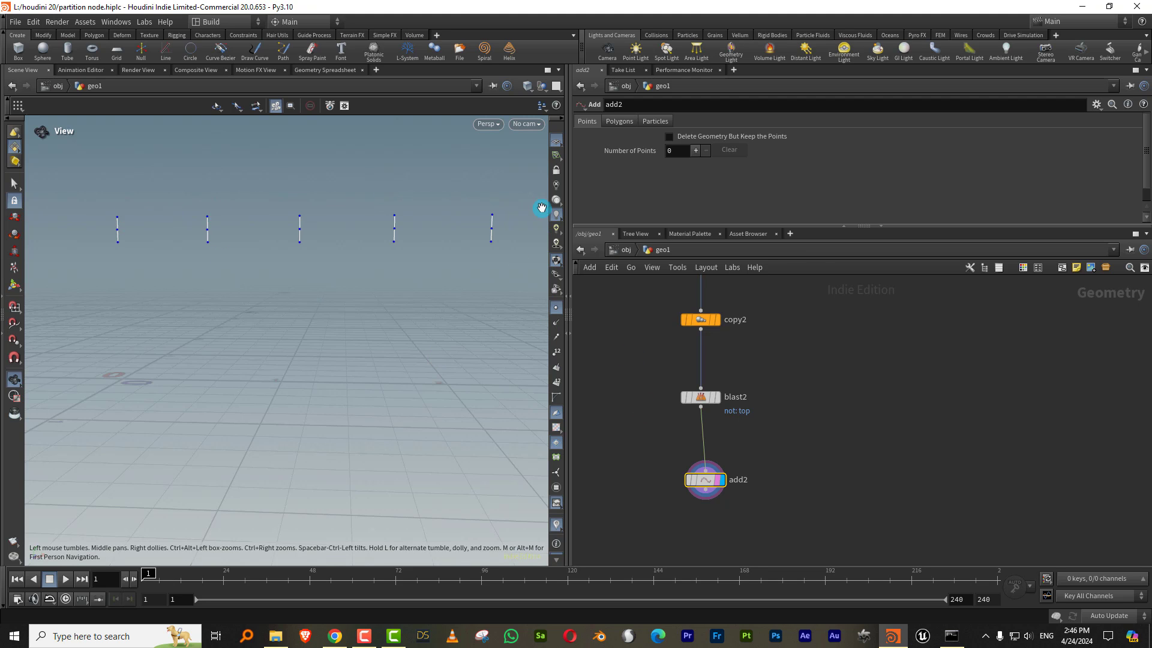
Step: Set the enumerate2 node's attribute to name, keeping the Integer type
middle_click_drag(734, 373, 733, 437)
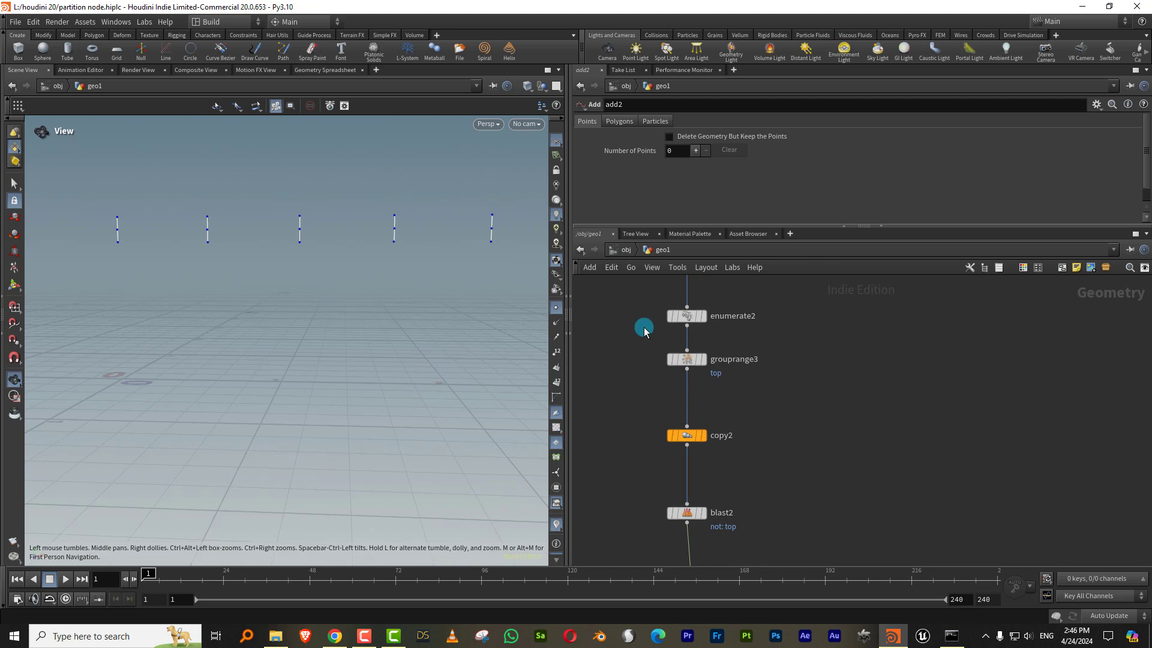
middle_click_drag(643, 327, 642, 411)
left_click(686, 400)
left_click(691, 183)
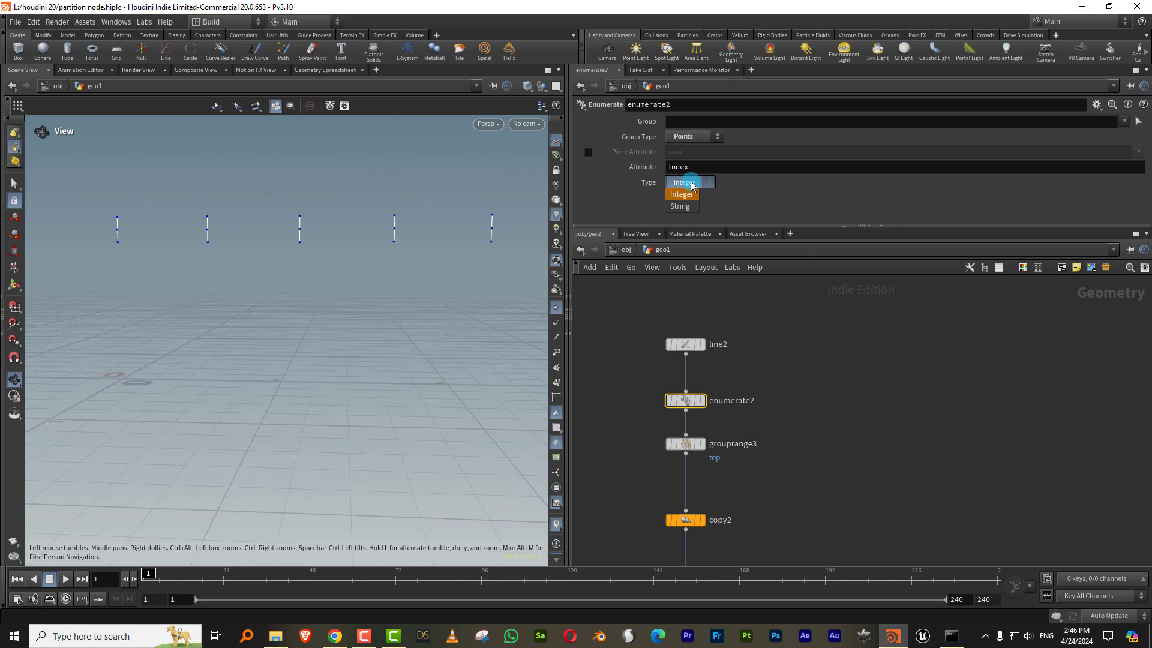
left_click(692, 182)
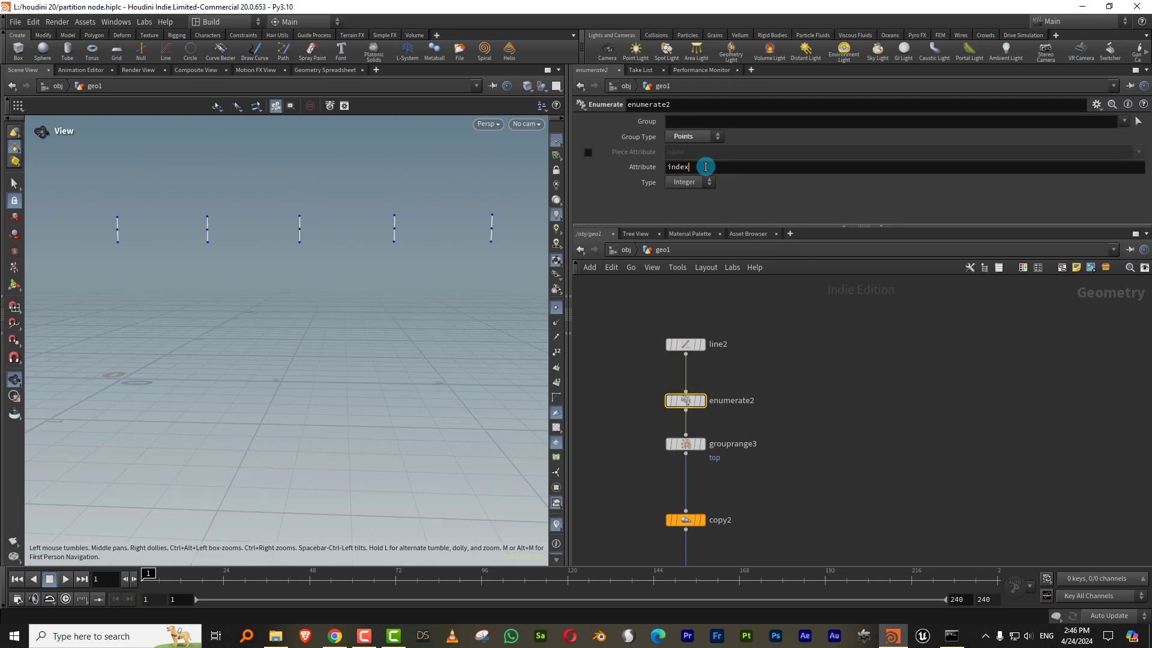
left_click(700, 167)
type("name")
key("Return")
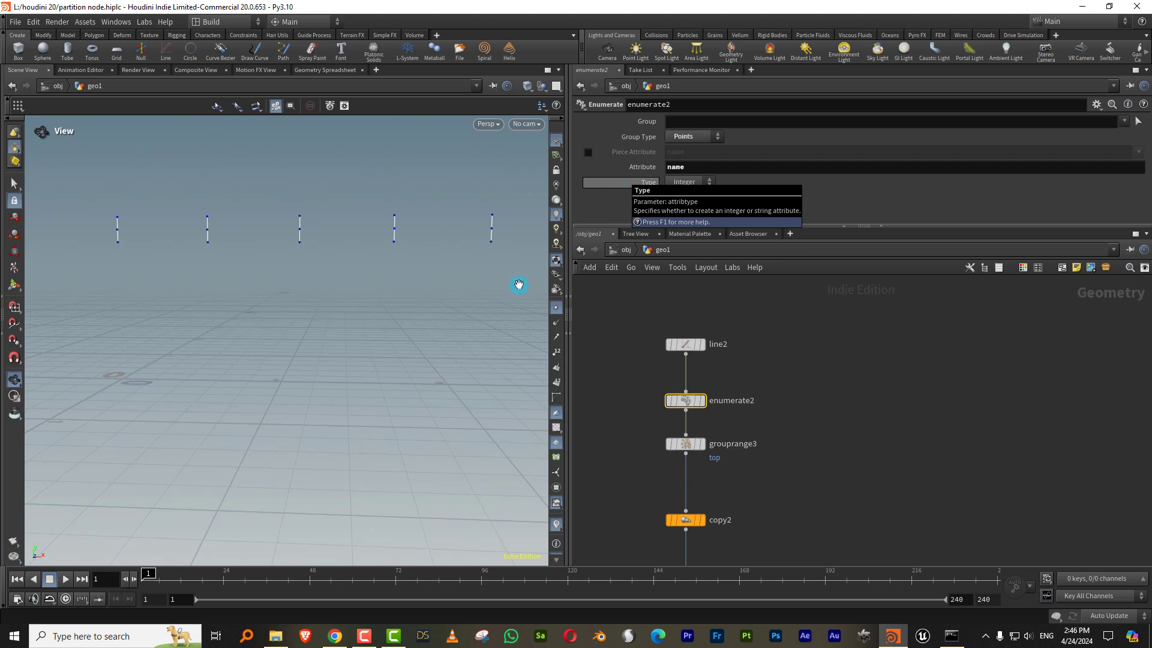
Step: Open the node info for add2 and visualize its name point attribute in the viewport
middle_click_drag(778, 408, 785, 306)
middle_click_drag(715, 555, 716, 434)
left_click(668, 455)
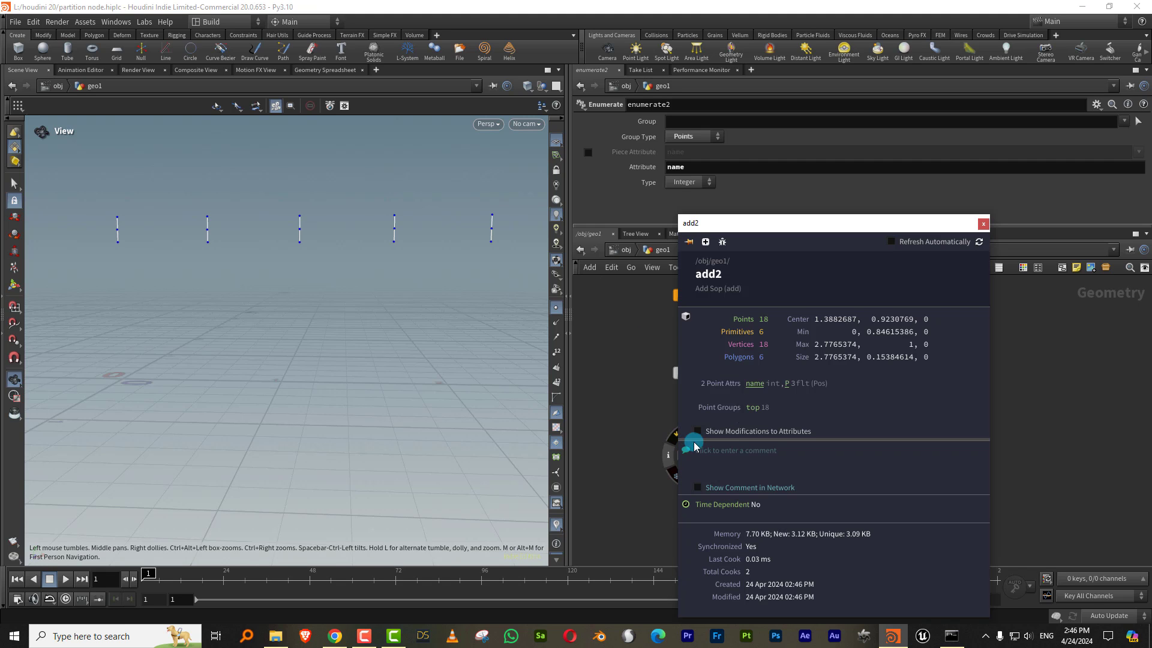
mouse_move(741, 396)
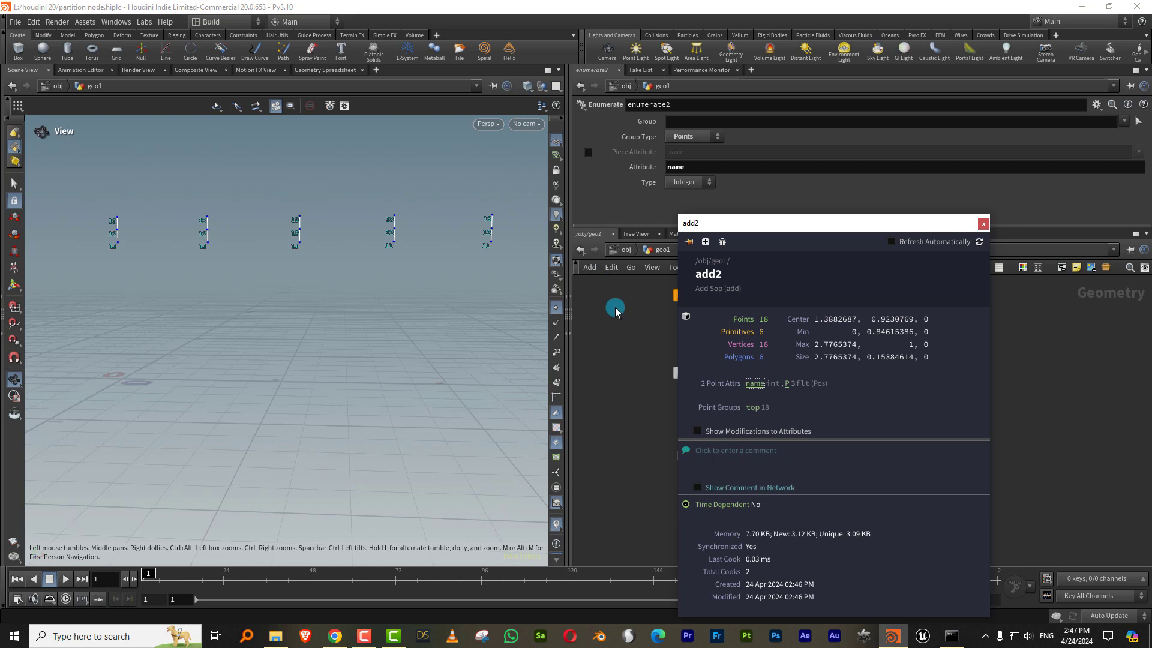
Step: Set the enumerate2 attribute back to index
left_click_drag(696, 170, 643, 191)
type("in")
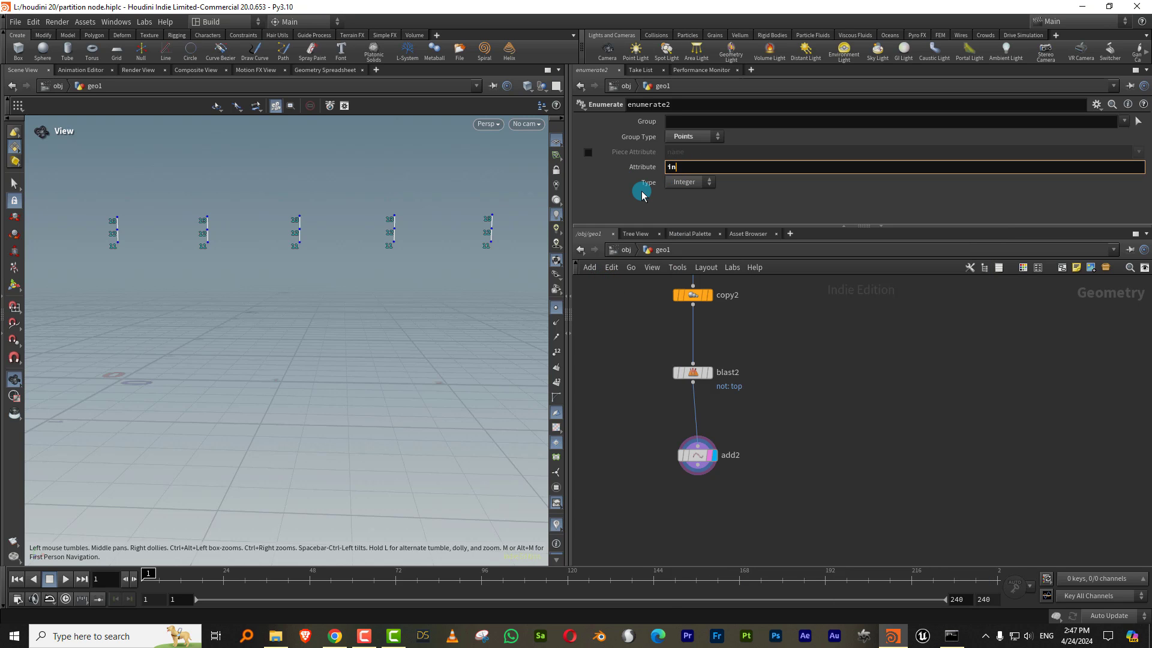
type("dex")
key("Return")
Step: Enlarge the parameter area and enable Delete Geometry But Keep the Points on add2
left_click(696, 455)
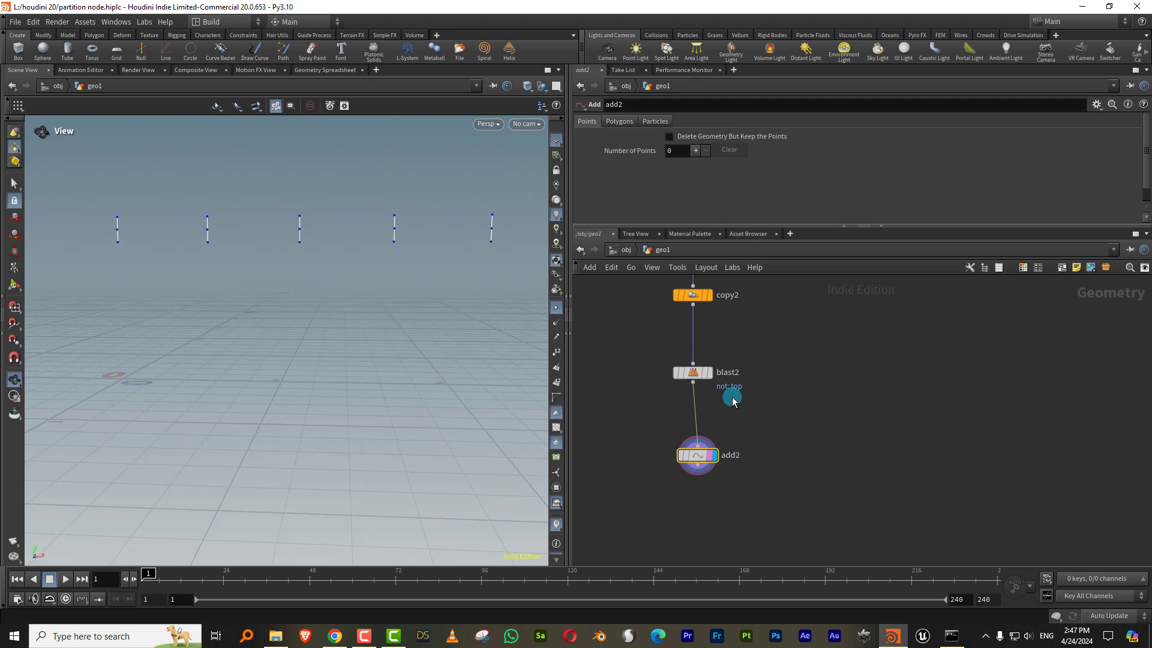
left_click_drag(759, 225, 759, 301)
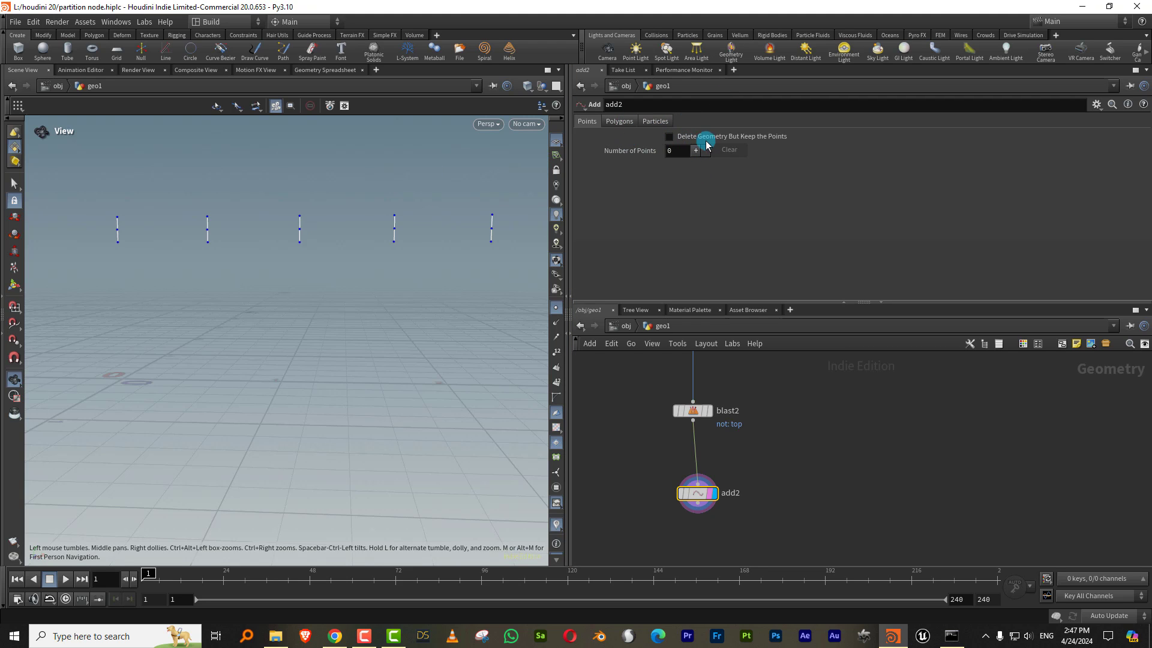
left_click(696, 138)
Step: Make add2 build polygons By Group, adding points By Attribute with the attribute name index
left_click(630, 125)
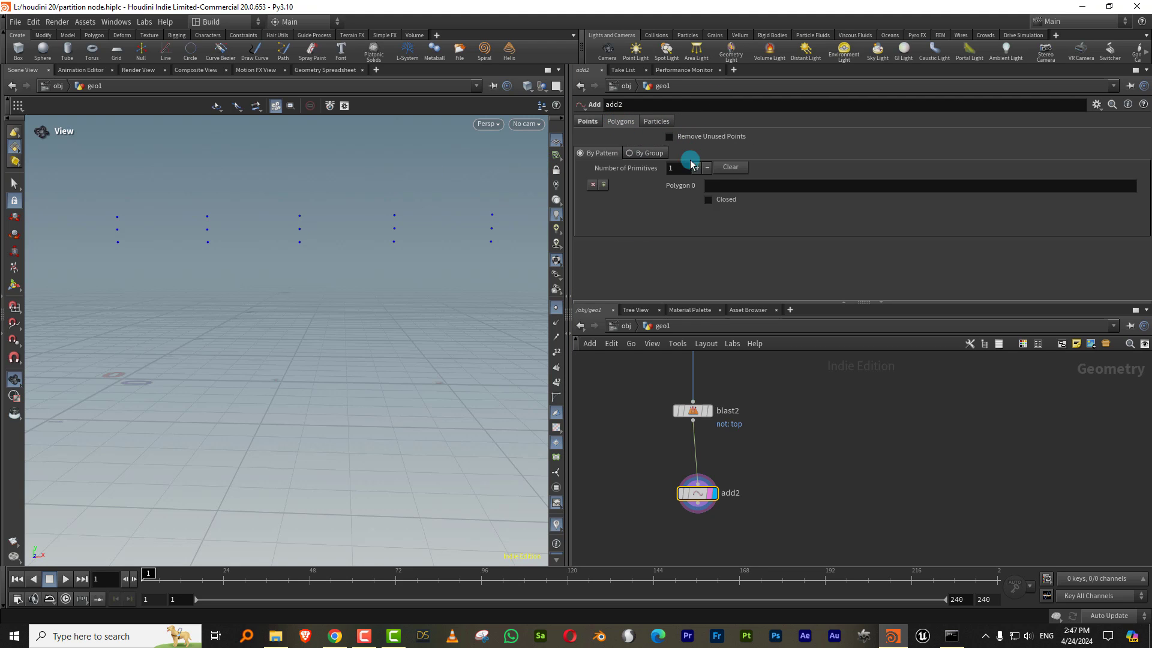
left_click(652, 155)
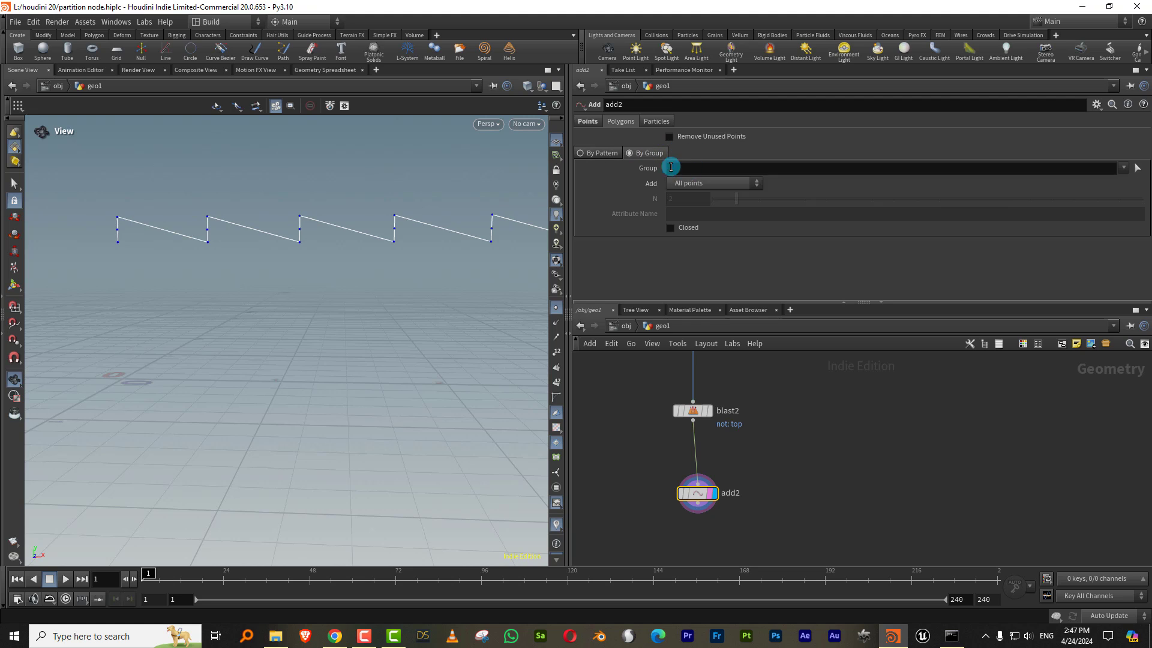
left_click(718, 185)
left_click(712, 243)
left_click(696, 211)
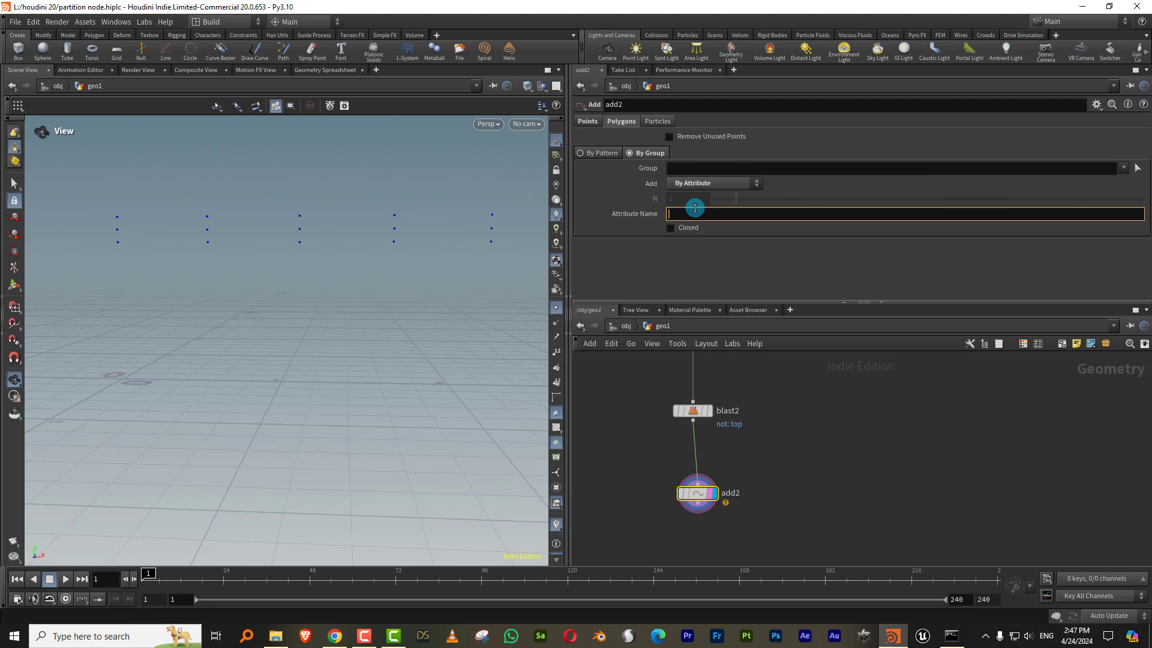
key("Return")
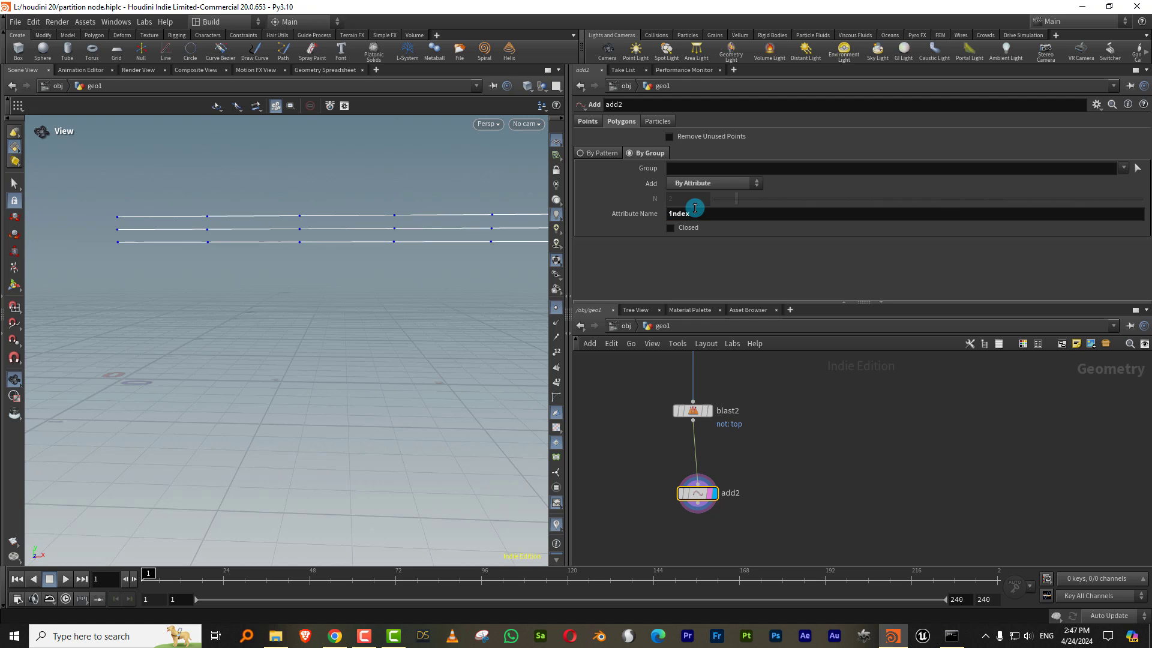
Step: Shrink the parameter area, frame all the horizontal polylines and show copy2 as template geometry
left_click_drag(825, 301, 838, 229)
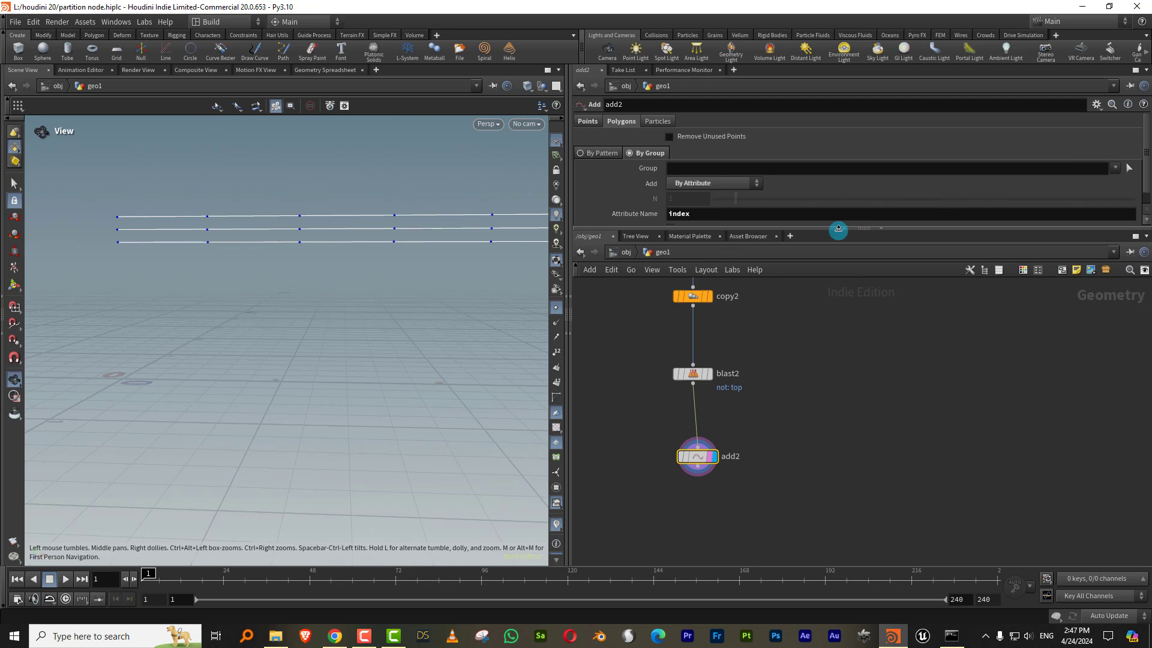
right_click_drag(403, 278, 330, 311)
middle_click_drag(330, 312, 304, 300)
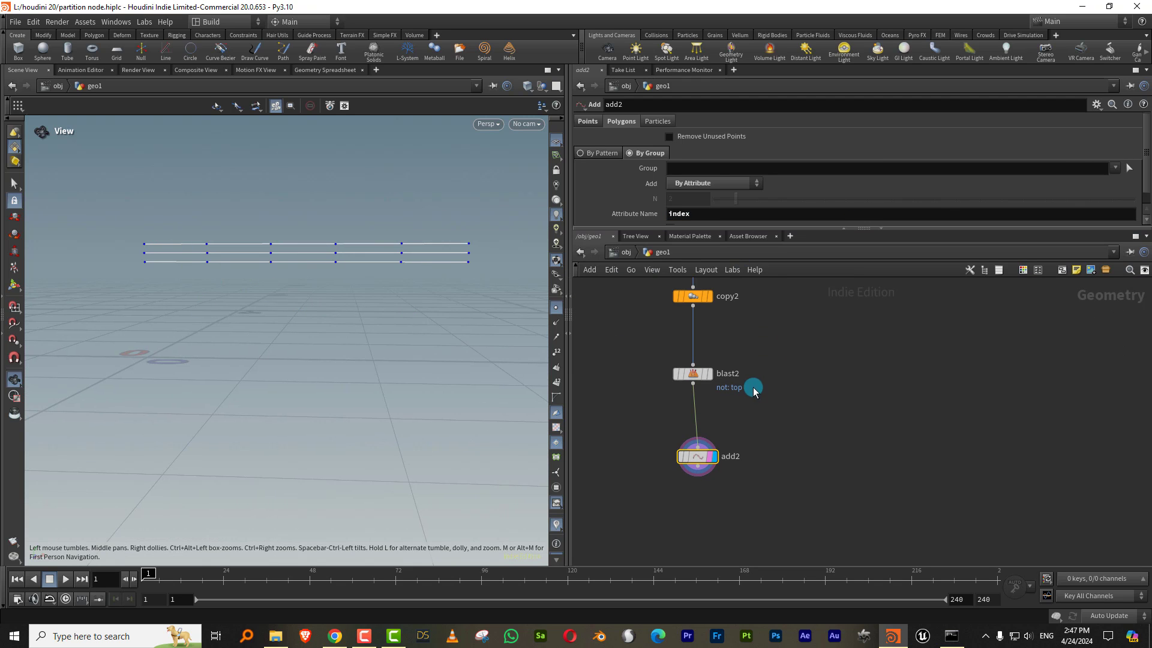
left_click(708, 297)
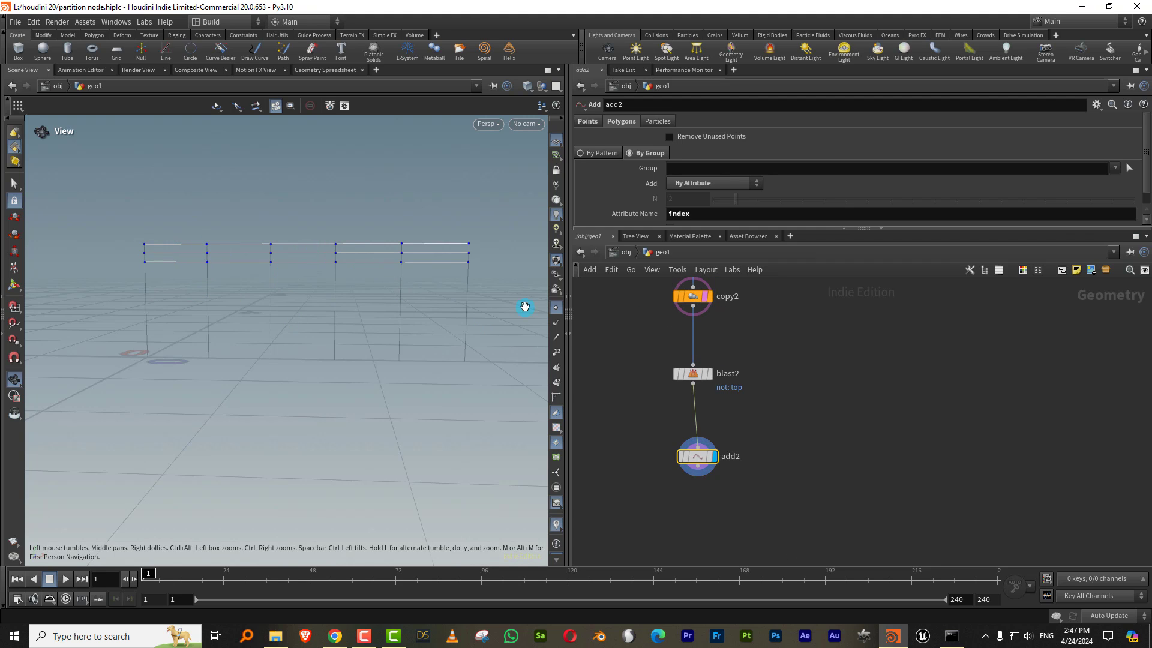
Step: Add a For-Each Primitive block below add2 and move it down to leave room above it
scroll(783, 388, "up", 3)
key("Tab")
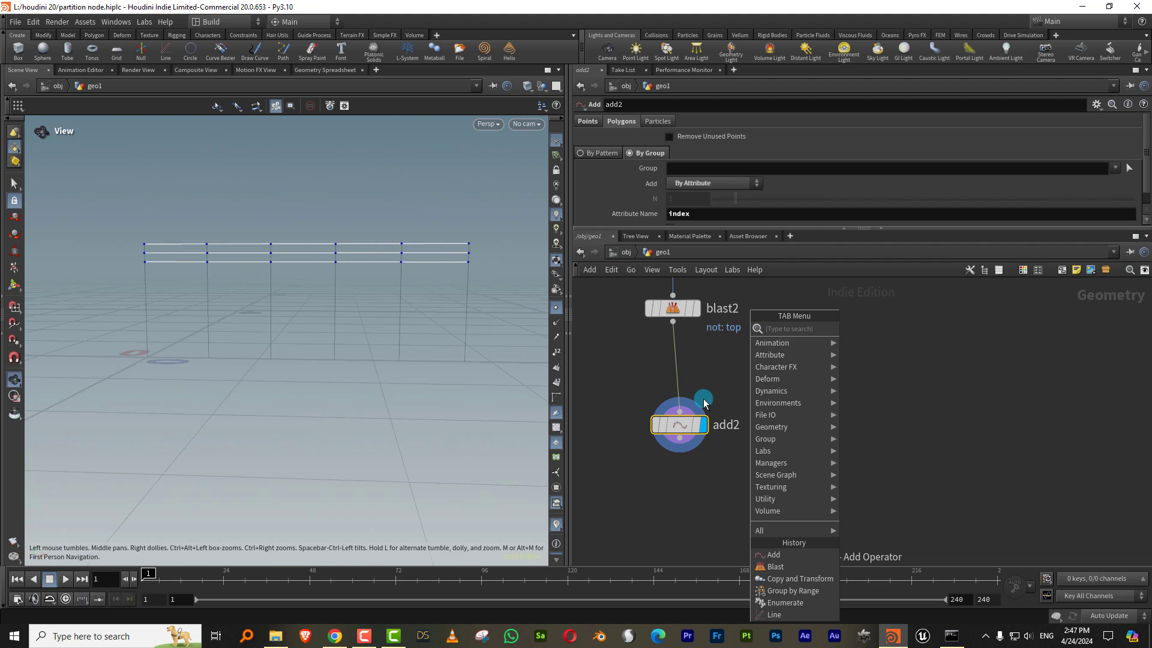
type("fore")
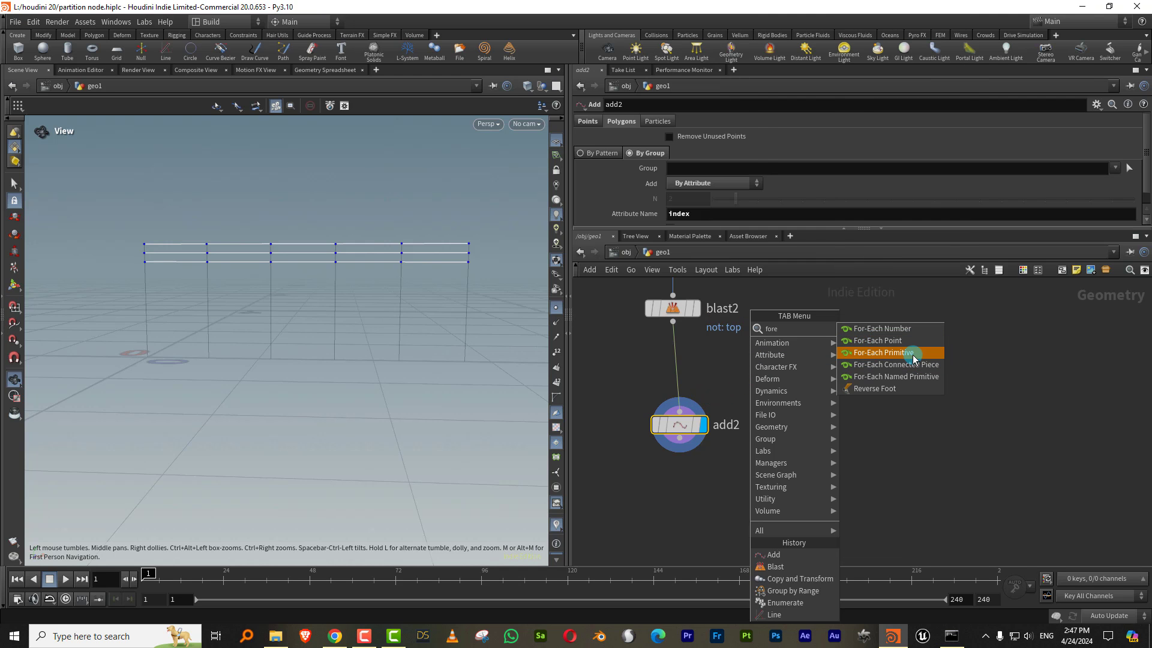
left_click(910, 364)
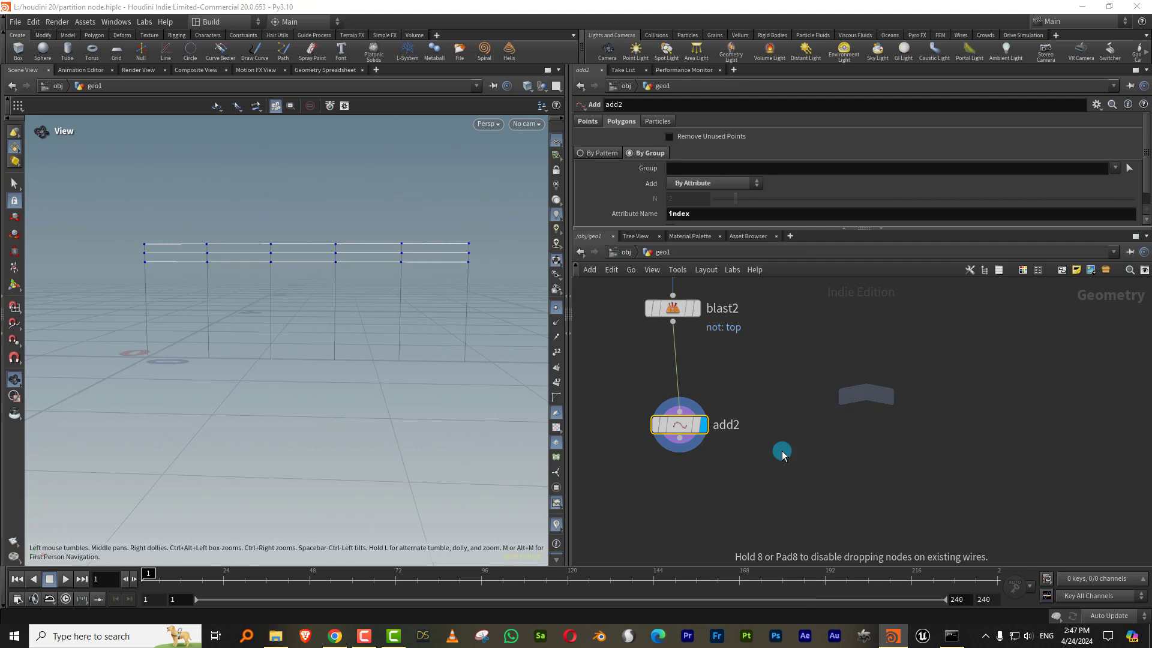
left_click(725, 472)
middle_click_drag(773, 437, 814, 336)
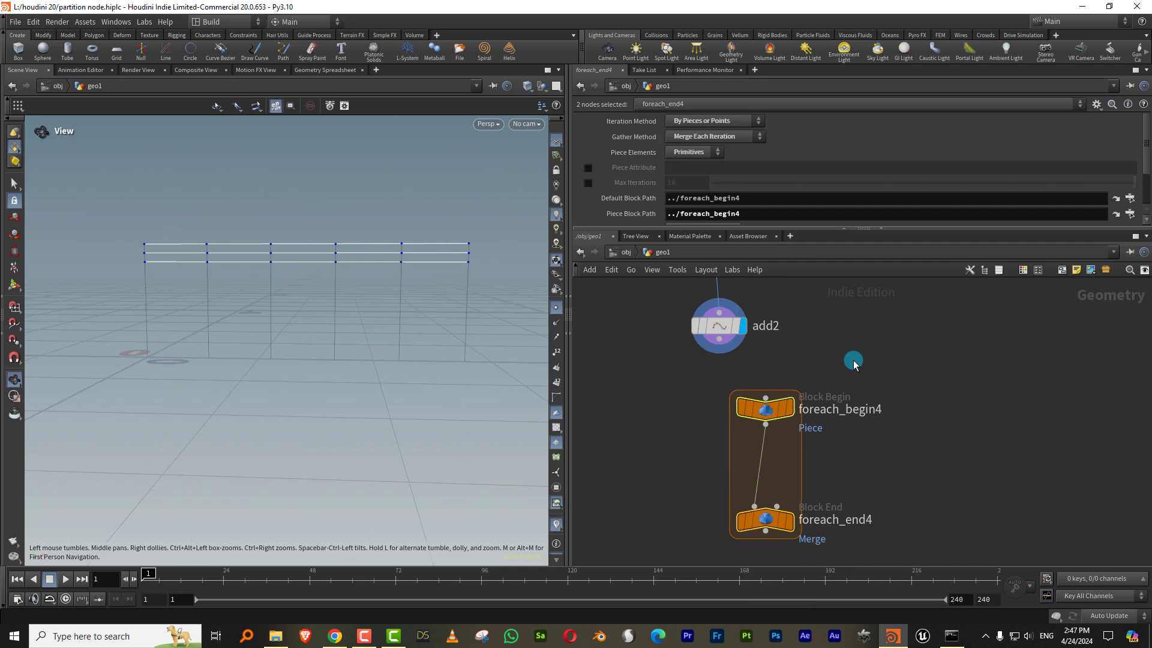
scroll(854, 362, "down", 2)
left_click(796, 429)
left_click_drag(790, 404, 788, 475)
left_click(860, 399)
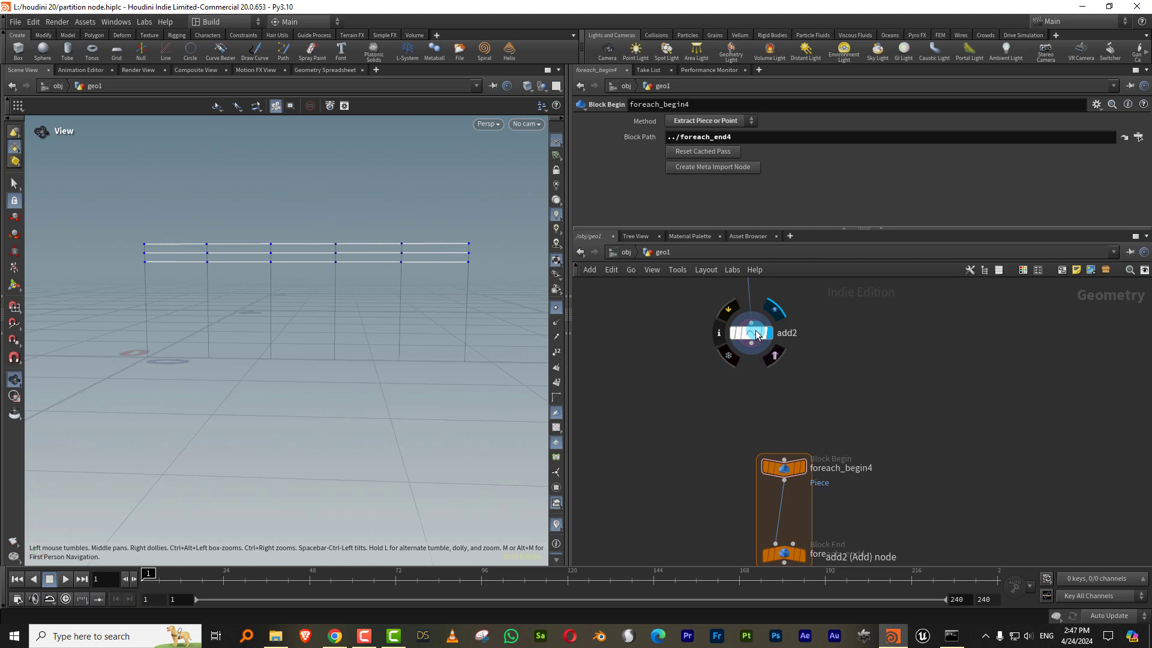
Step: Add a Convert Line node below add2 and display it
left_click_drag(750, 334, 784, 321)
key("Tab")
type("c")
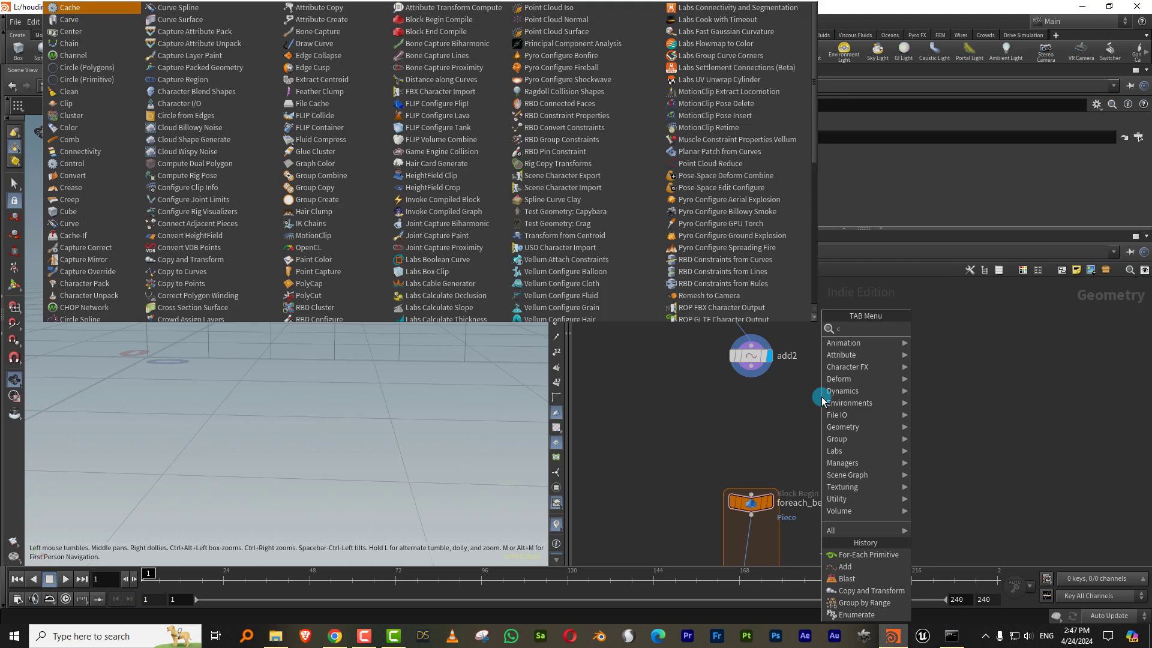
type("onv")
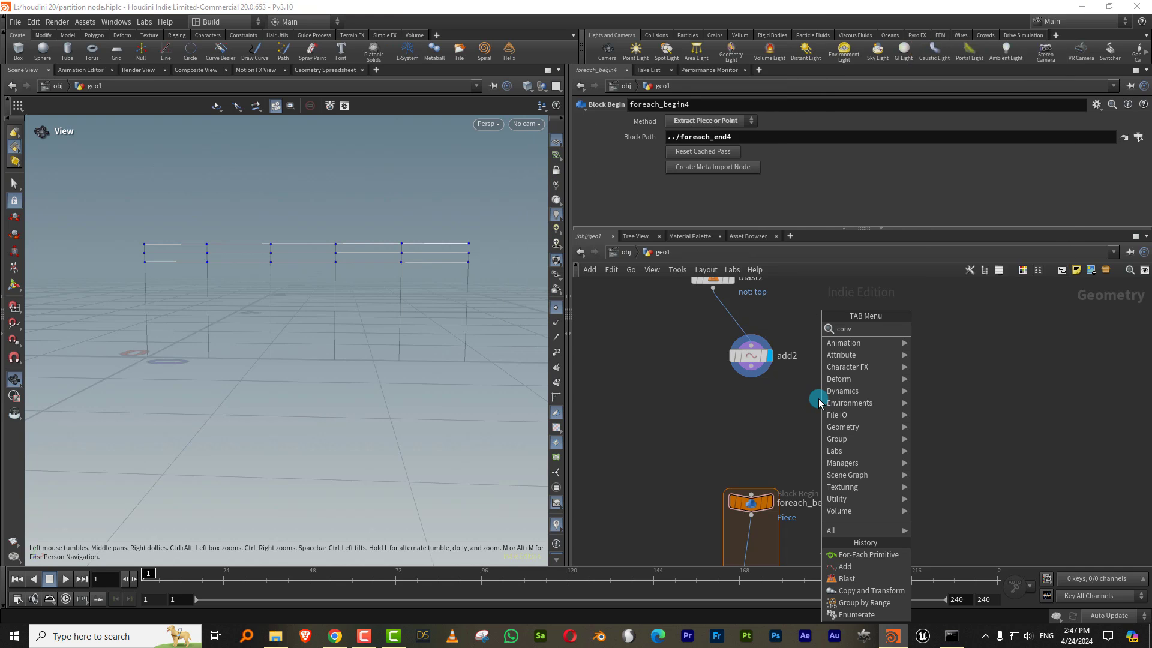
left_click(943, 341)
left_click(763, 412)
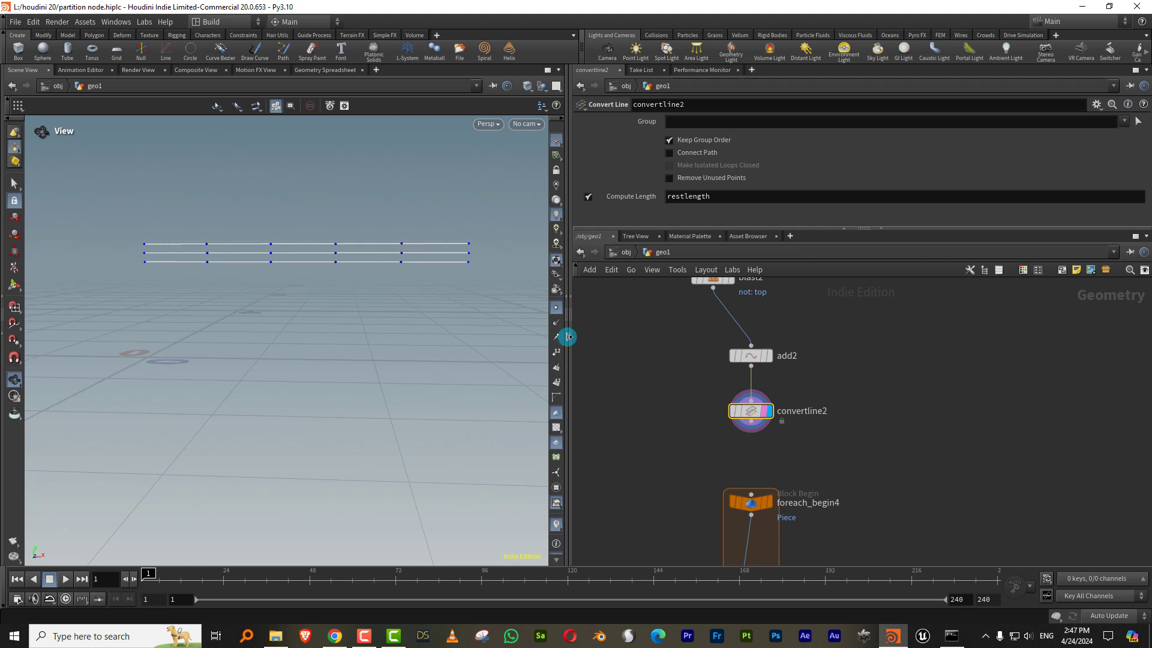
Step: Show primitive numbers in the viewport and examine the numbering of the converted line segments
left_click(557, 358)
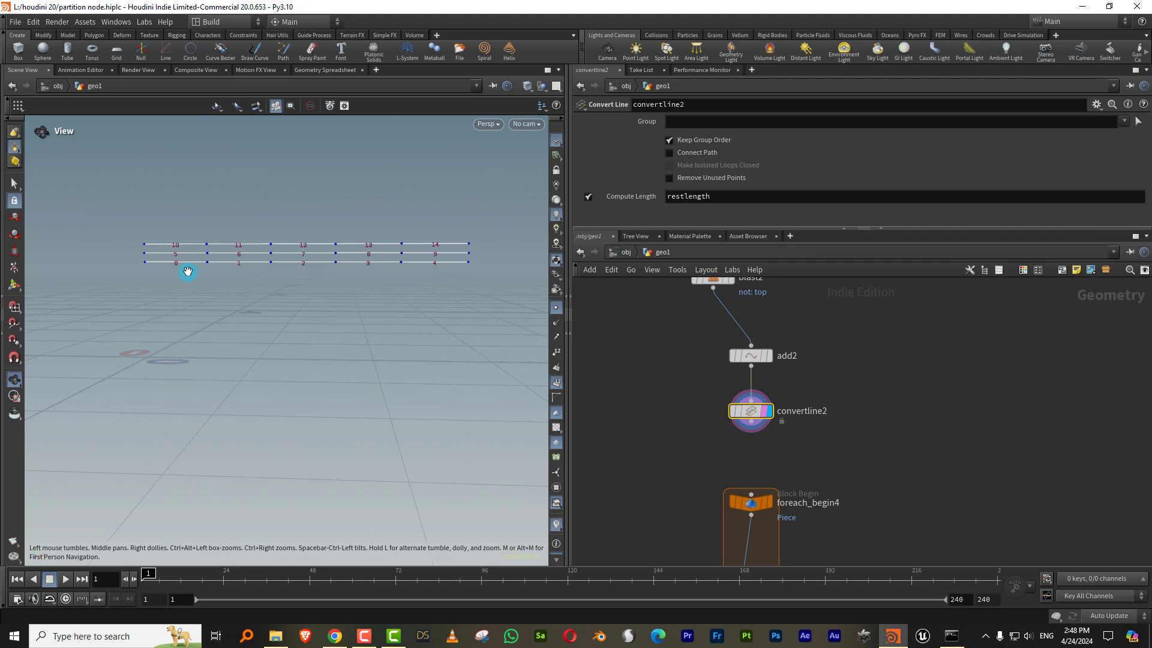
scroll(216, 247, "up", 2)
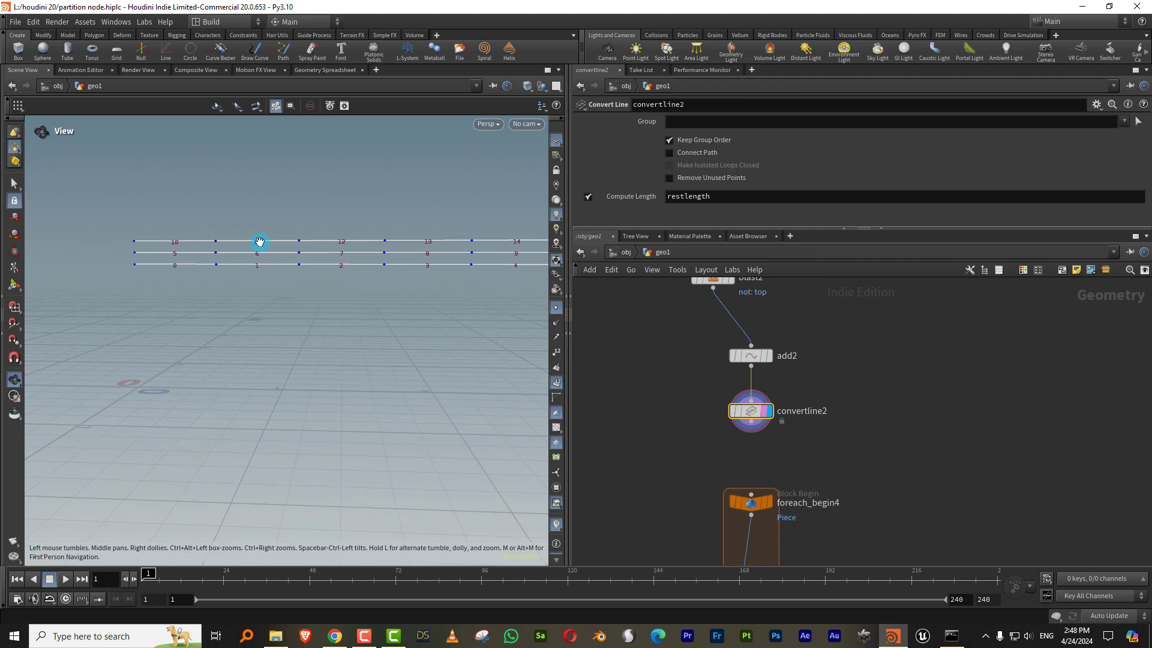
middle_click_drag(491, 234, 396, 232)
Step: Connect convertline2 to foreach_begin4 and display the block begin node
middle_click_drag(817, 419, 808, 347)
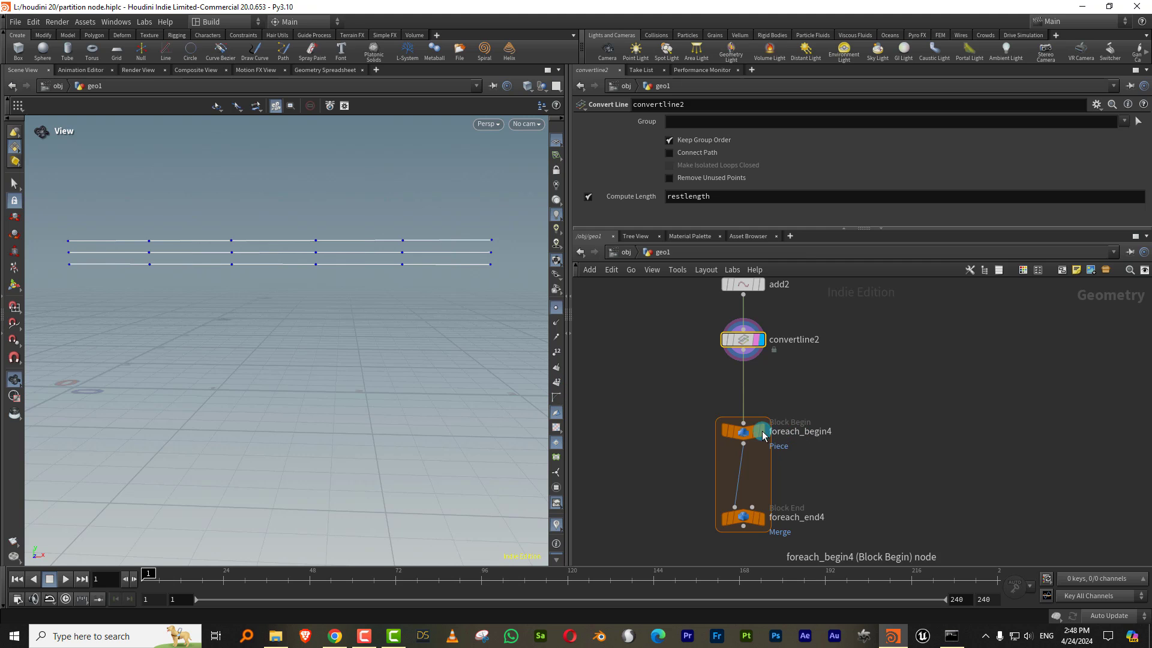
left_click(751, 433)
left_click(749, 432)
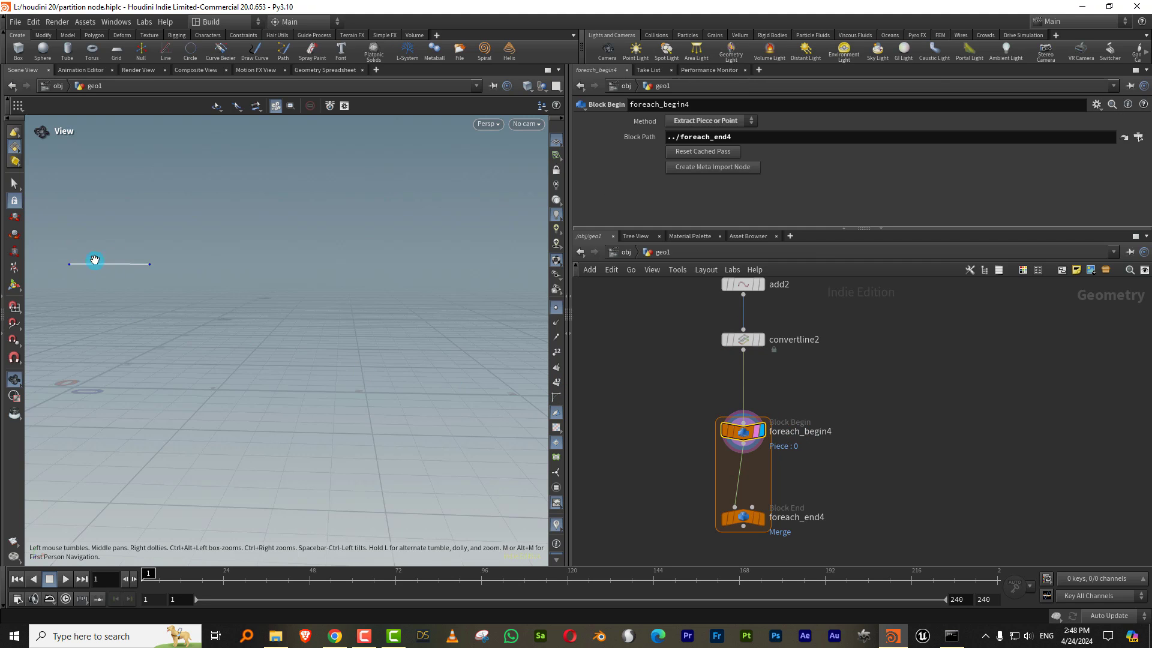
Step: Insert a Refine node between foreach_begin4 and foreach_end4
middle_click_drag(837, 419, 818, 360)
key("Tab")
type("ref")
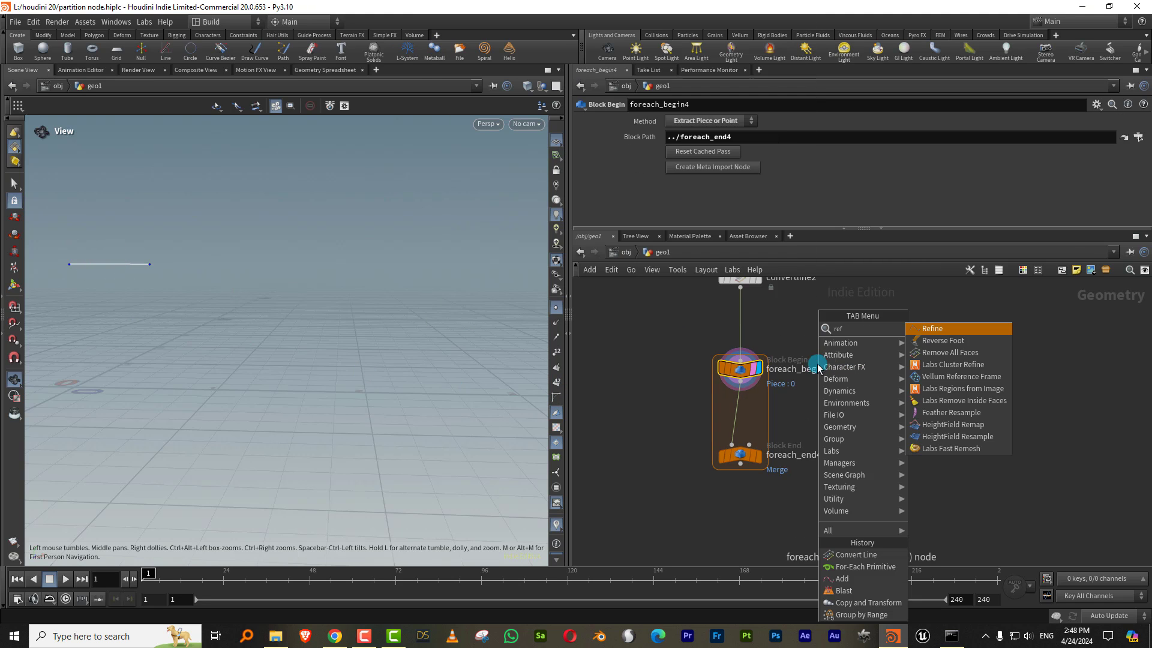
left_click(957, 332)
left_click(741, 414)
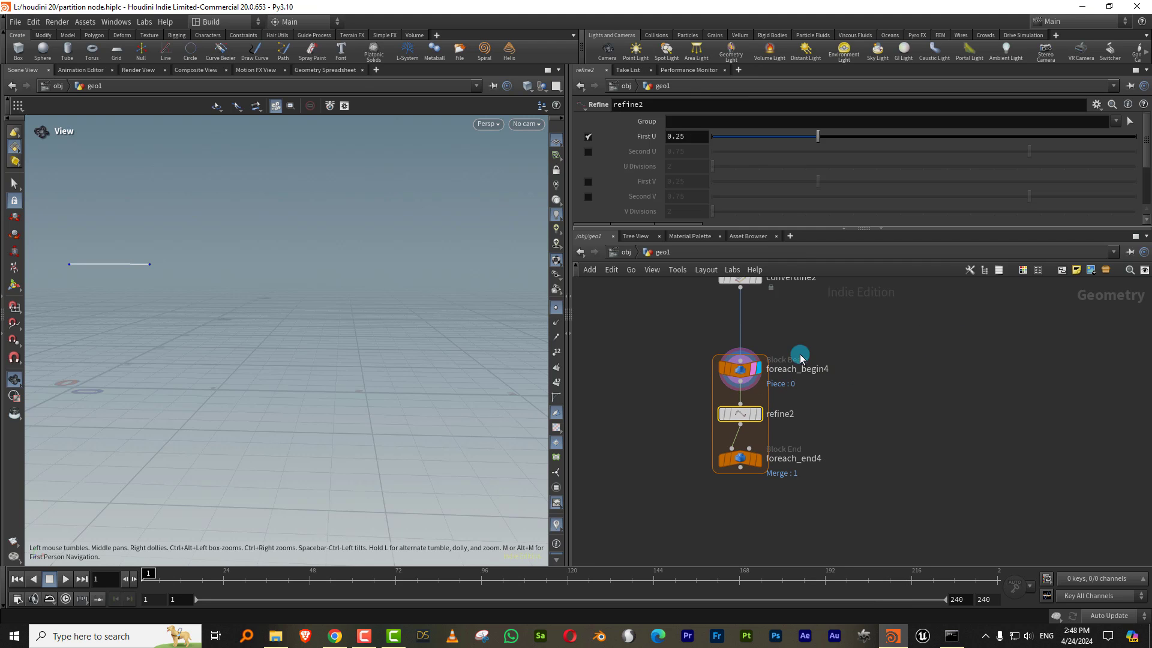
Step: Set First U to 0.5 on refine2 and display the node
left_click_drag(679, 138, 705, 155)
left_click(758, 414)
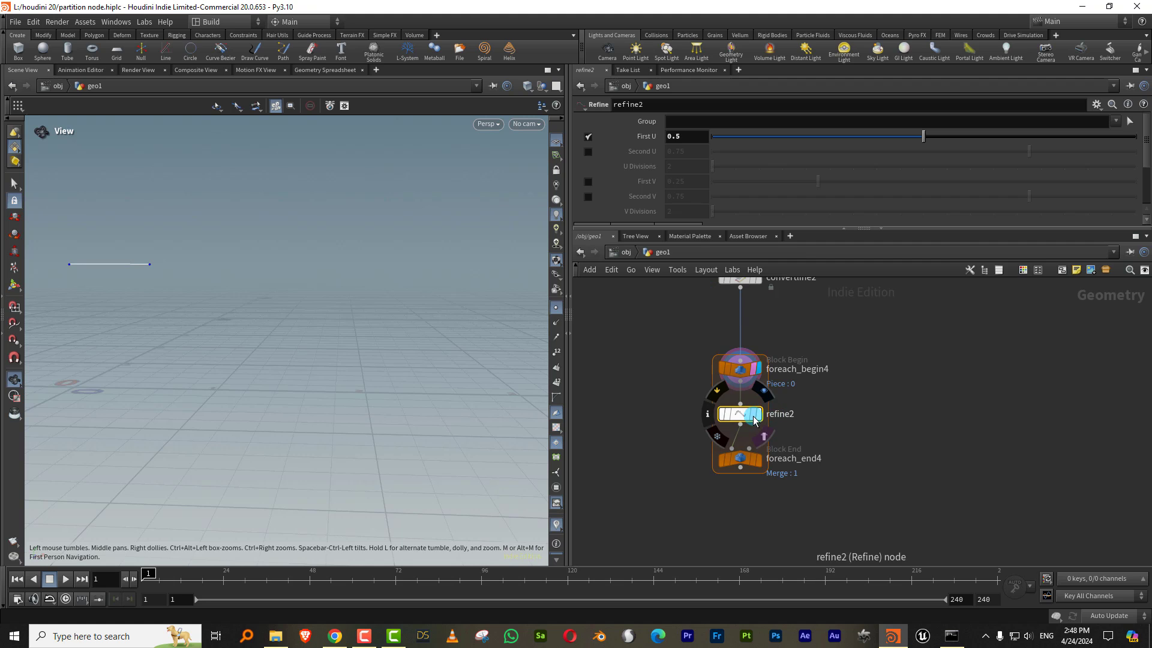
middle_click_drag(832, 445, 830, 406)
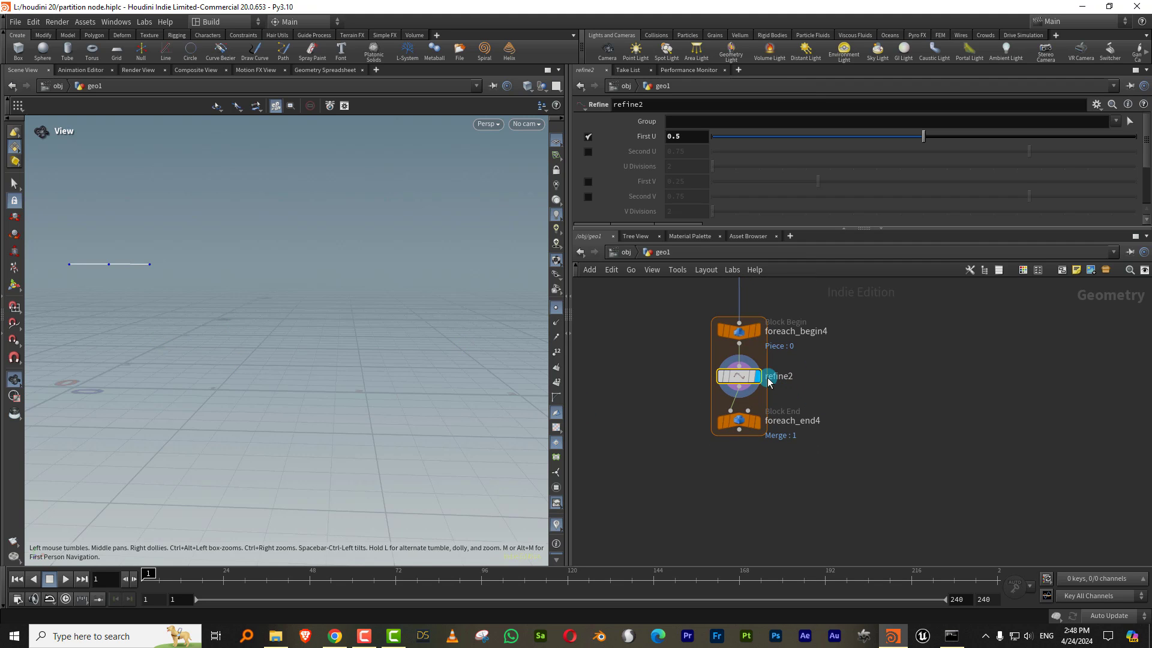
Step: Move foreach_end4 further below refine2 and show point numbers in the viewport
left_click_drag(739, 429, 747, 510)
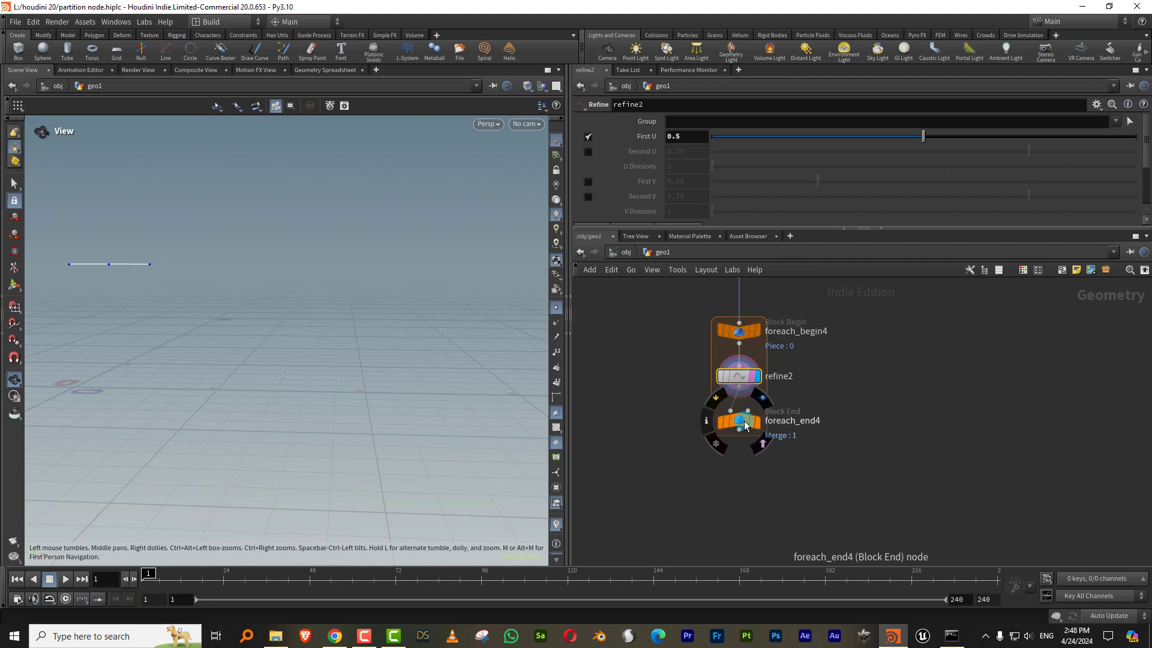
left_click_drag(744, 421, 743, 517)
left_click(804, 460)
left_click(557, 353)
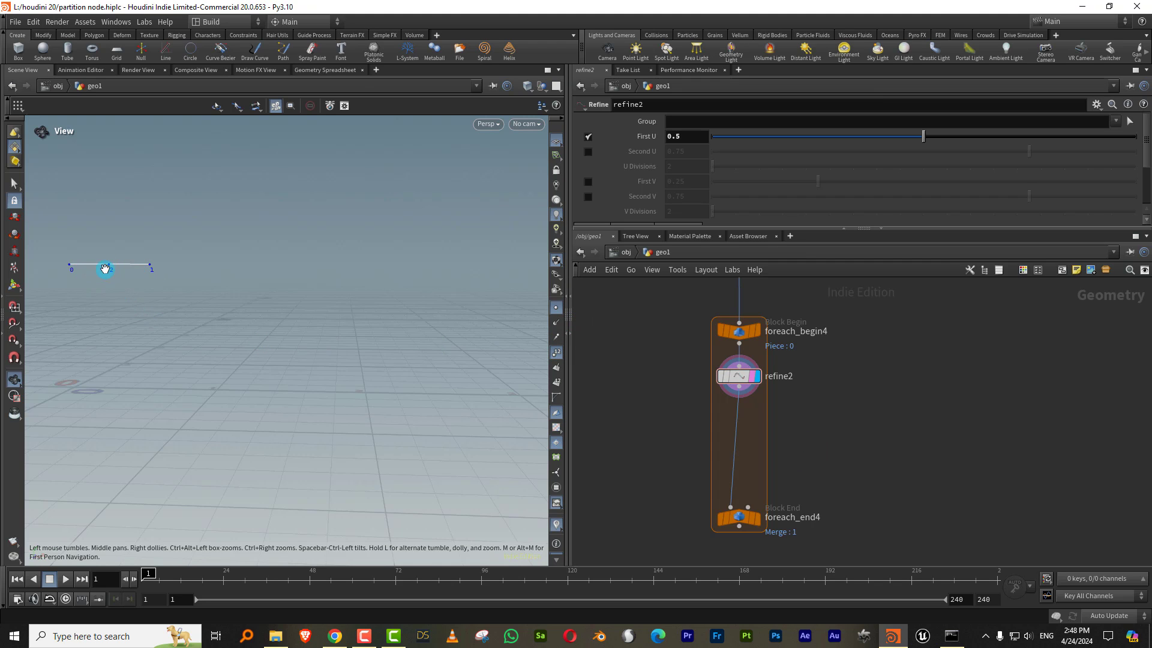
Step: Insert a Sort node between refine2 and foreach_end4 and set its Point Sort to By Vertex Order
key("Tab")
type("sort")
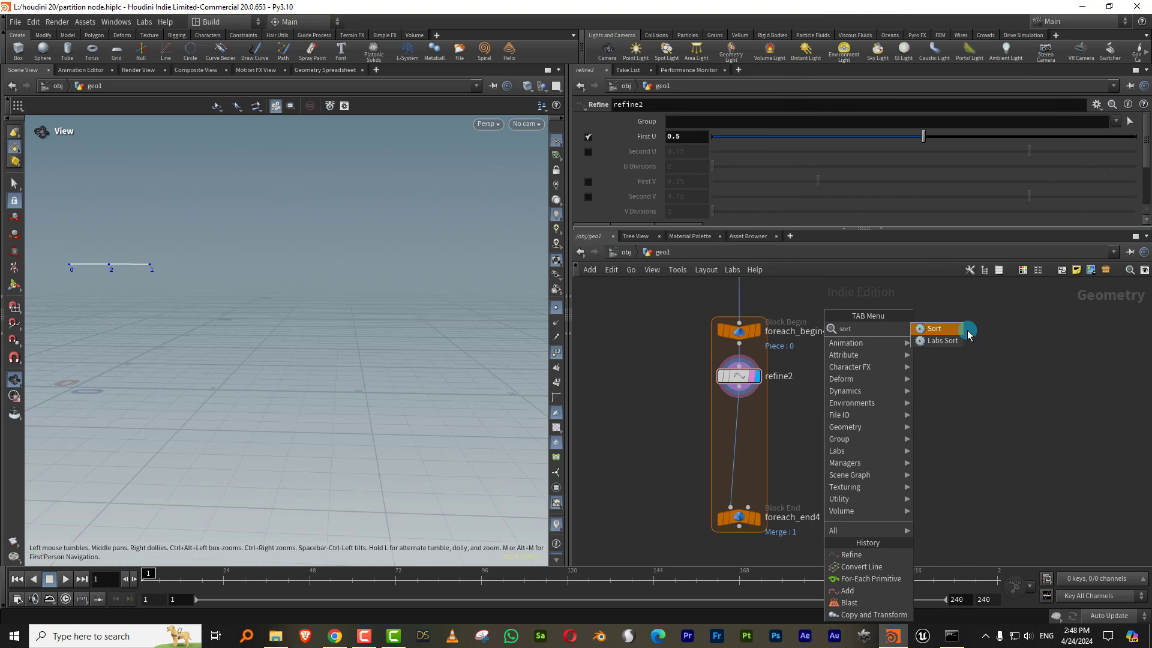
left_click(945, 326)
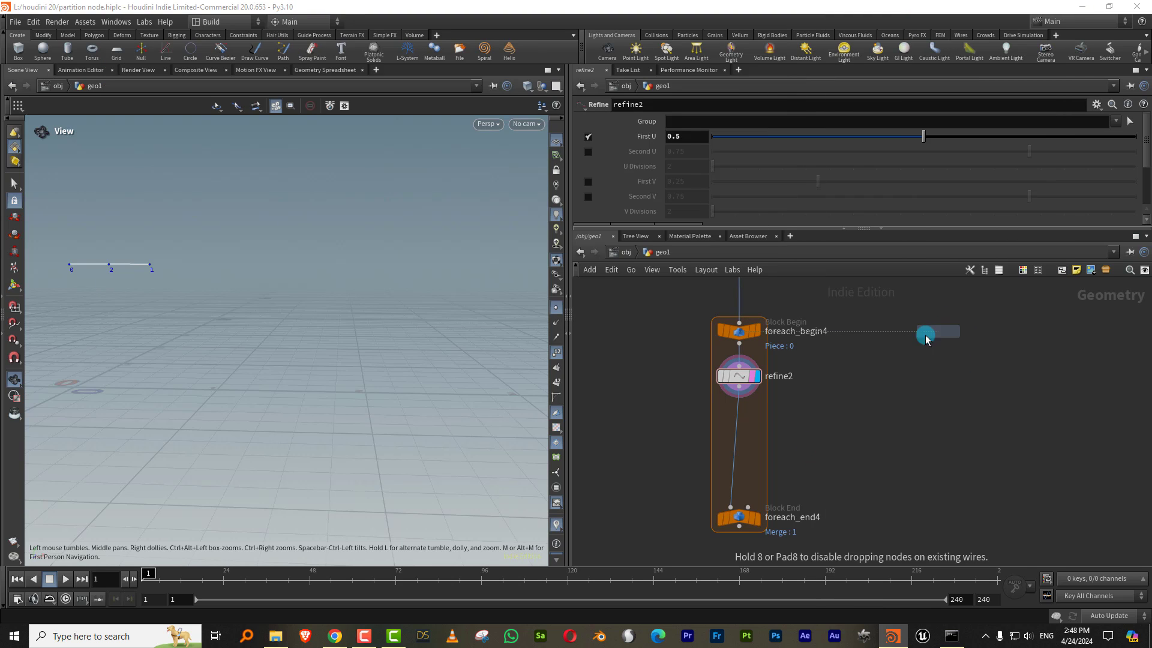
left_click(738, 421)
left_click(721, 157)
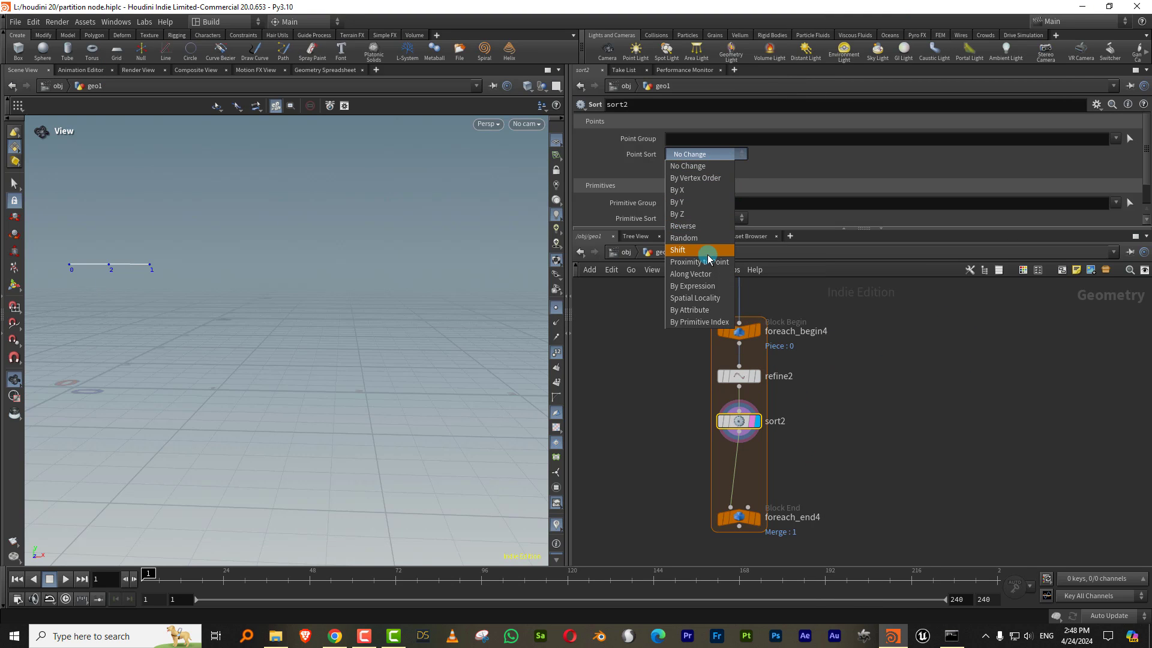
left_click(697, 178)
left_click(631, 394)
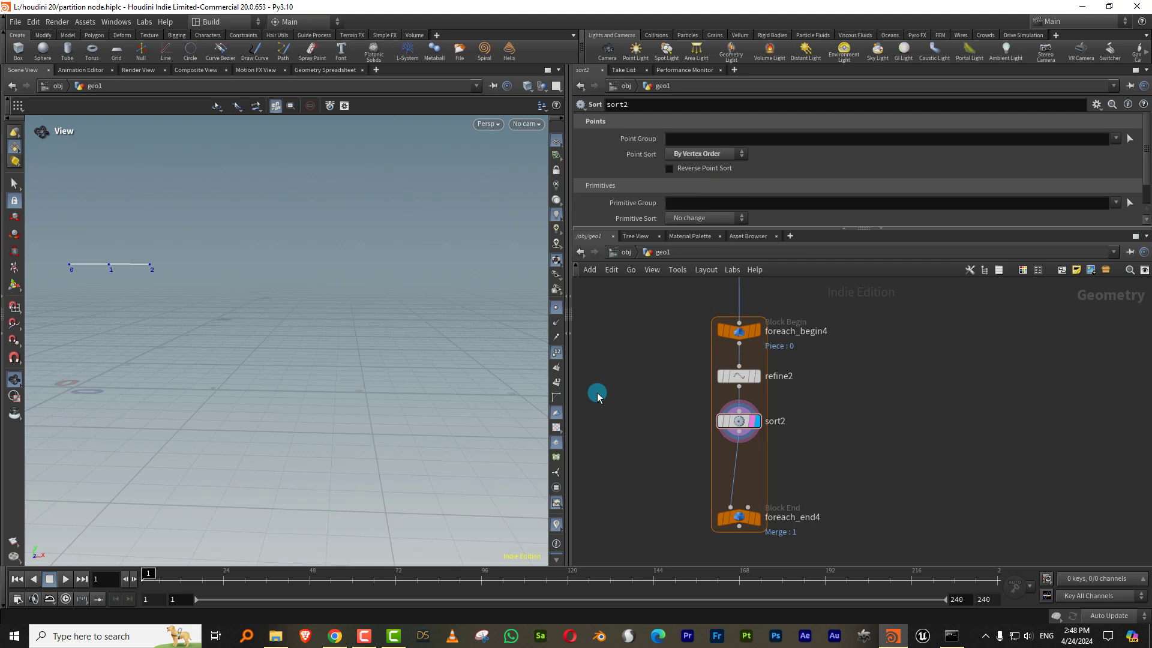
Step: Insert a Group by Range node after sort2 and name its group mid
middle_click_drag(850, 453, 841, 398)
key("Tab")
type("group")
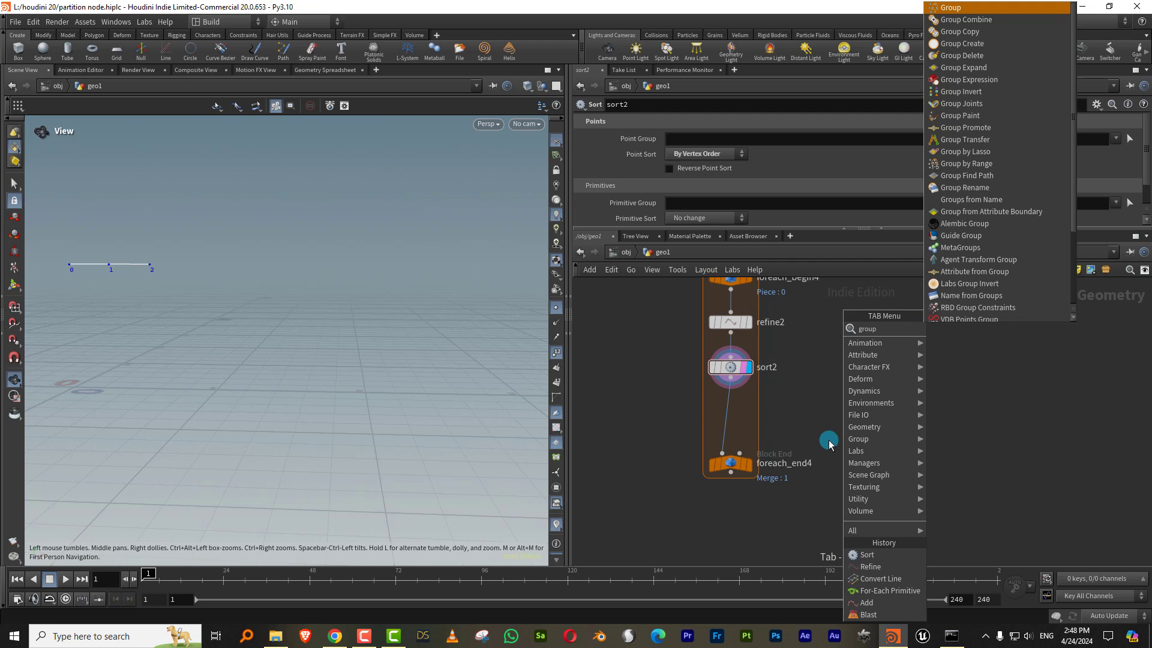
type(" by")
left_click(961, 341)
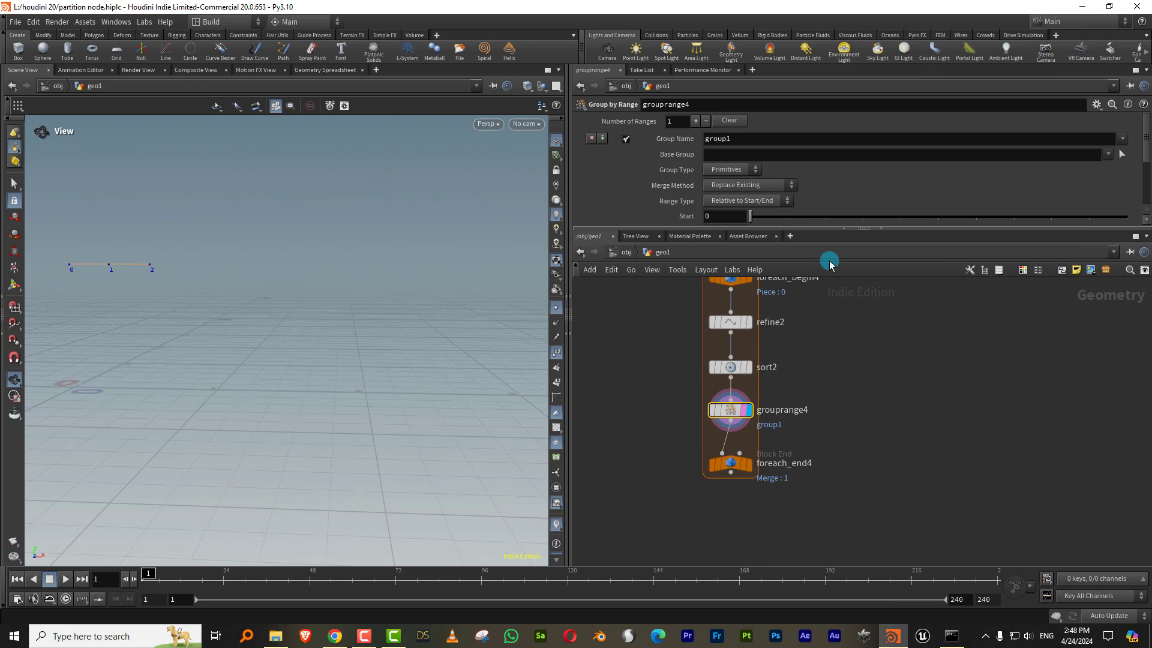
double_click(739, 141)
type("mid")
key("Return")
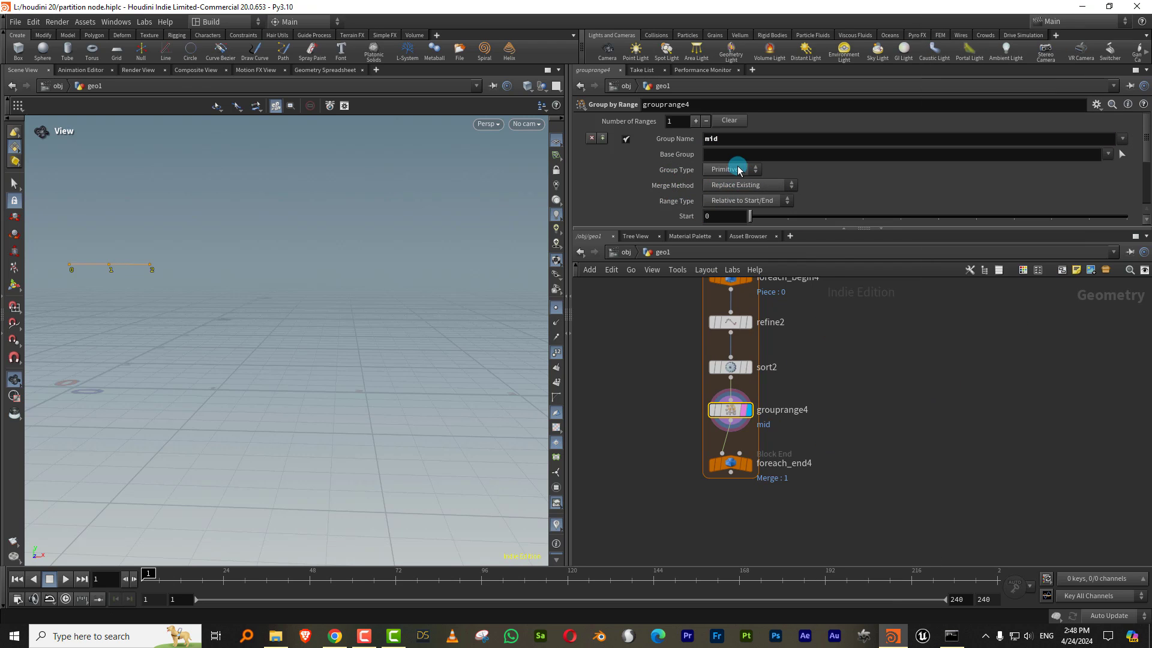
Step: Set the mid group's type to Points and both the range Start and End to 1
left_click(739, 170)
left_click(738, 184)
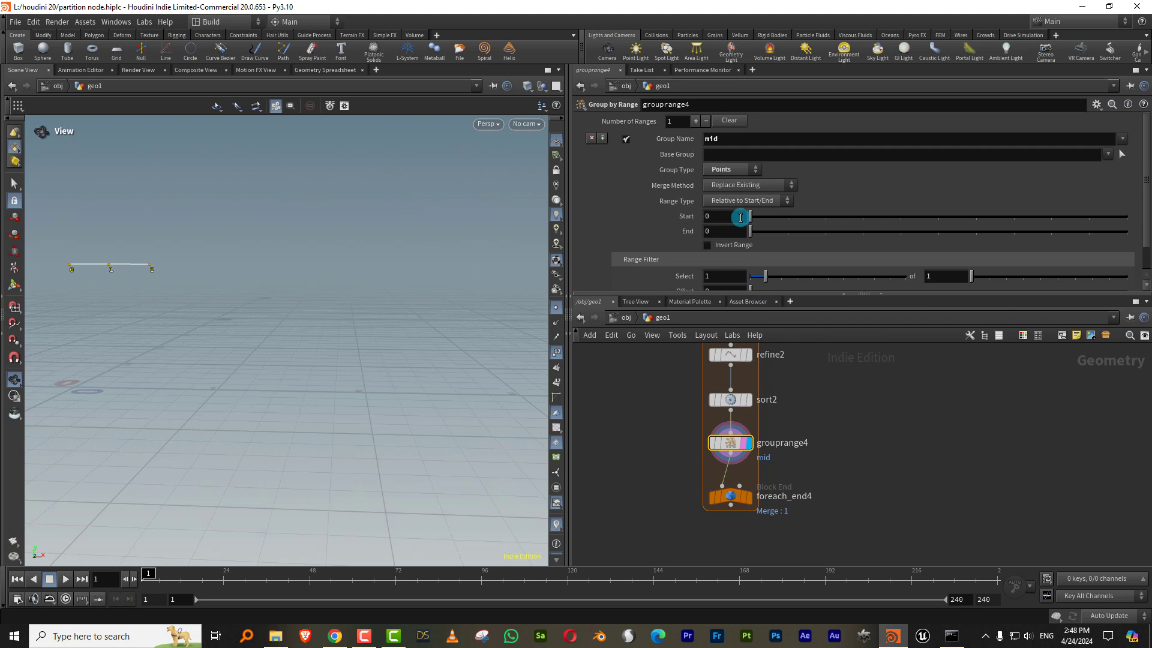
left_click(792, 217)
left_click(784, 231)
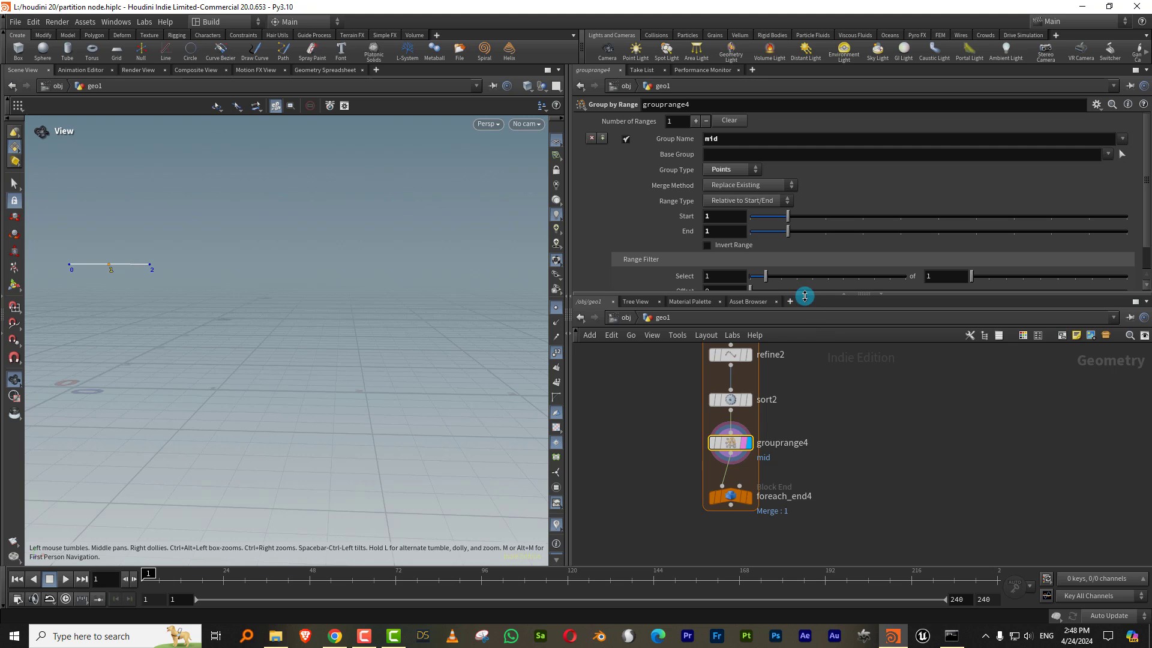
Step: Insert a Transform node between grouprange4 and foreach_end4
left_click_drag(803, 295, 828, 217)
key("Tab")
type("tra")
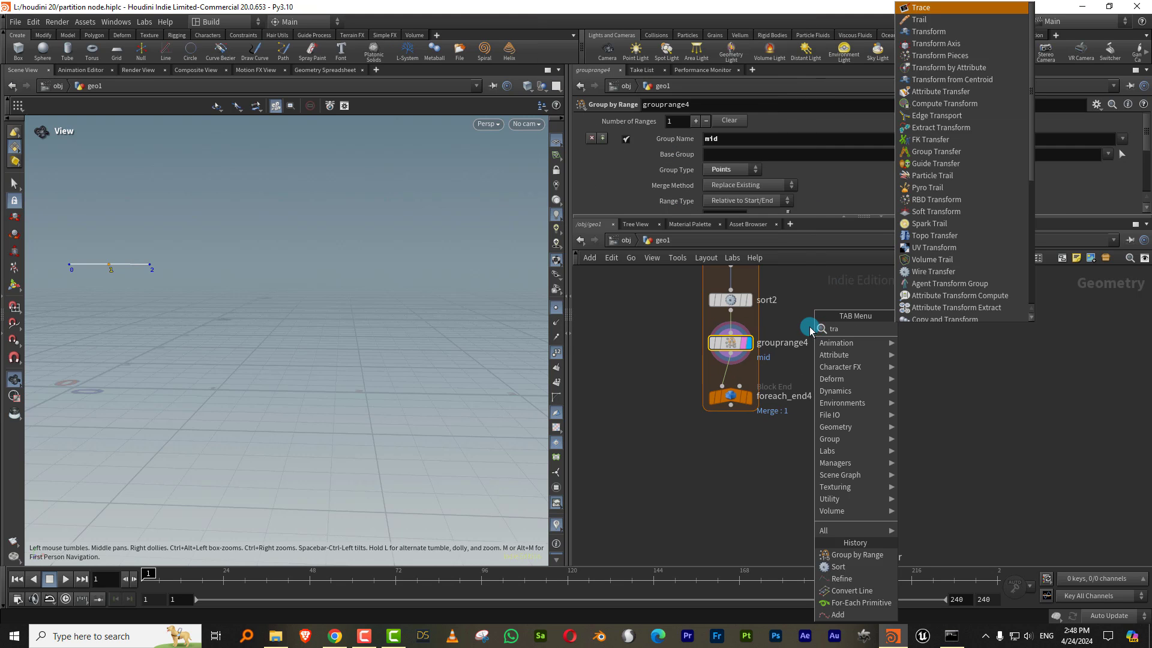
type("n")
key("shift+Return")
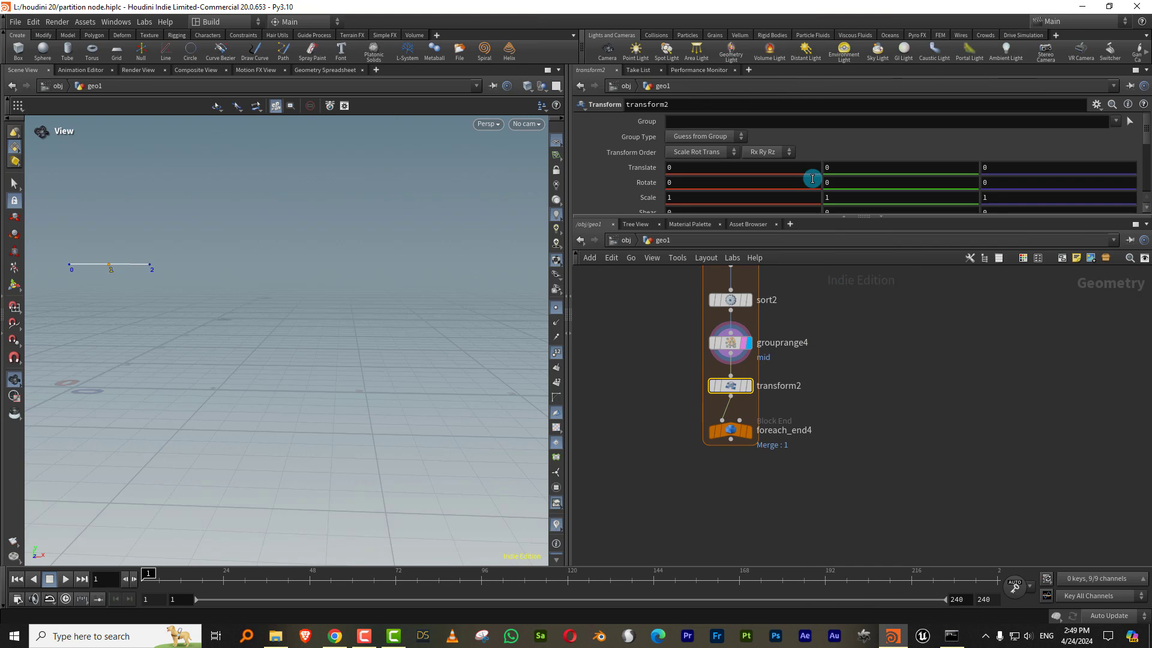
Step: Restrict transform2 to the mid group as Points, display the node and set its Y translation to -0.3
left_click(731, 123)
type("mid")
key("Return")
middle_click_drag(838, 167, 807, 170)
left_click(724, 137)
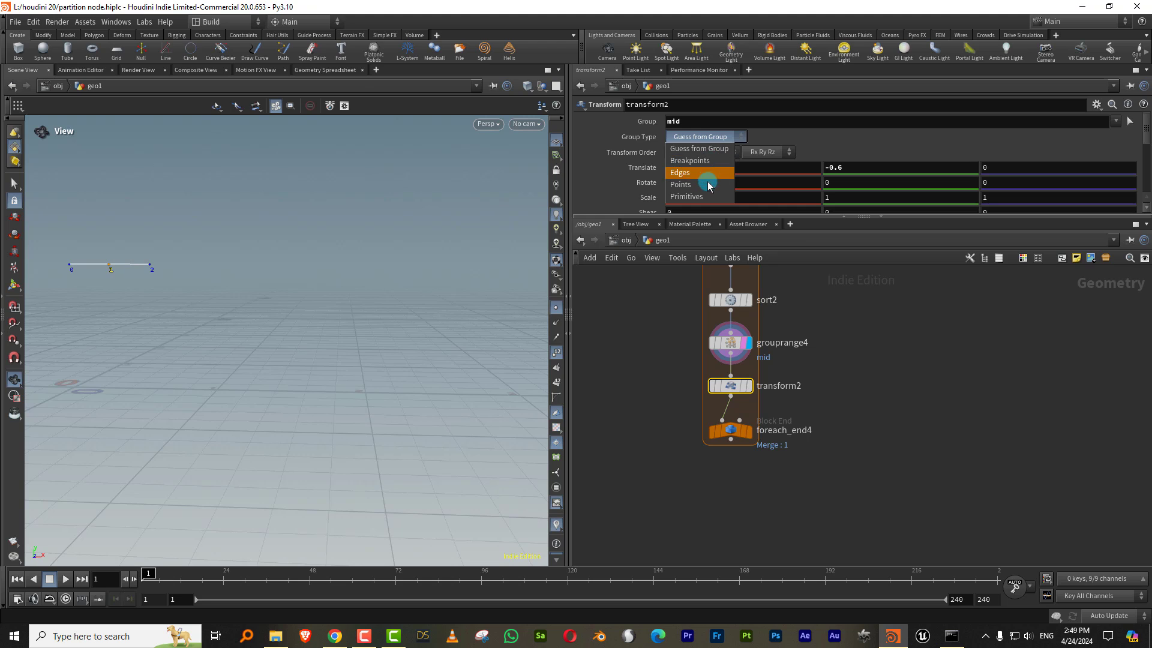
left_click(705, 184)
left_click(749, 392)
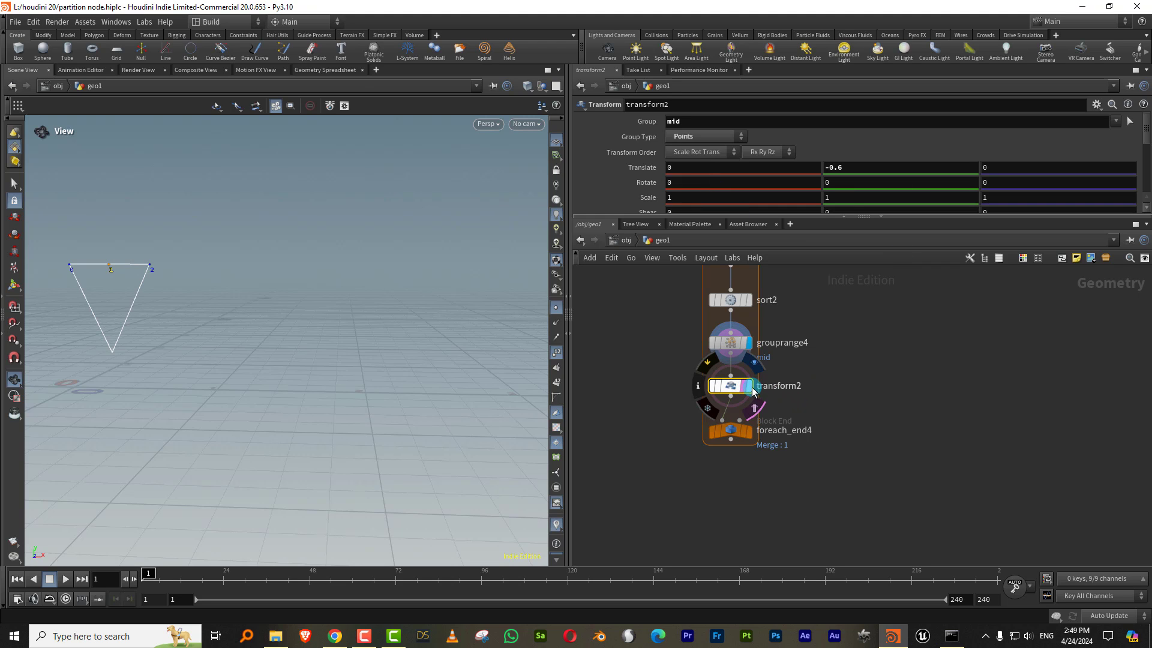
middle_click_drag(854, 168, 880, 161)
Step: Insert a Resample node after transform2 and set it to treat the bent line as a smooth curve
key("Tab")
type("res")
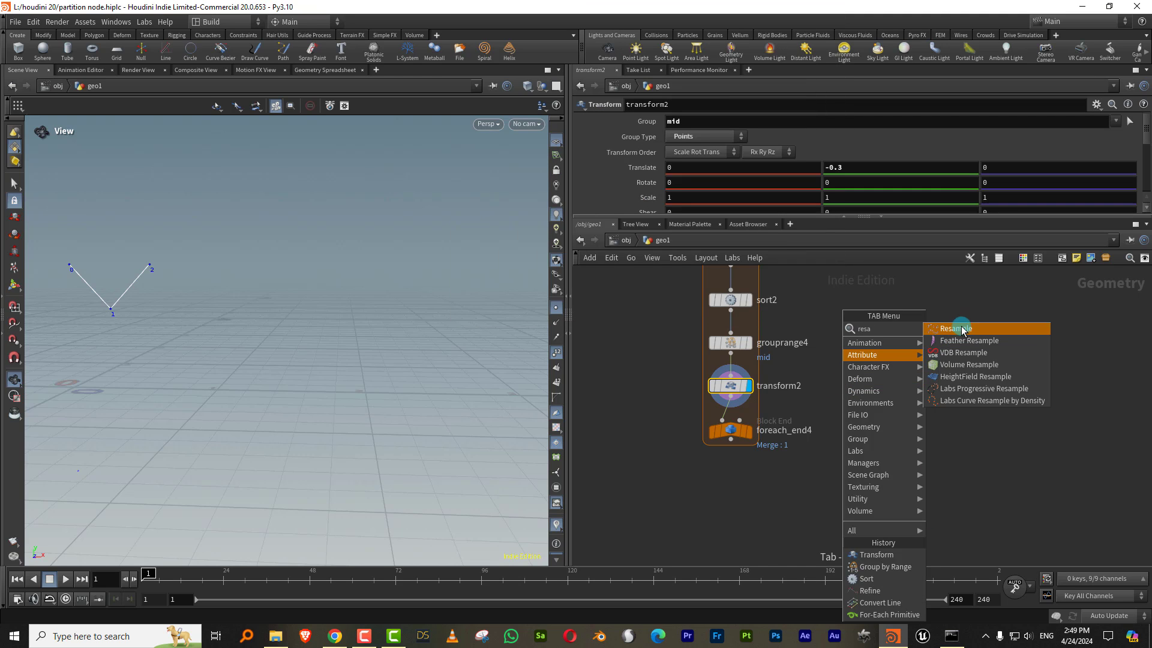
left_click(956, 329)
left_click(731, 414)
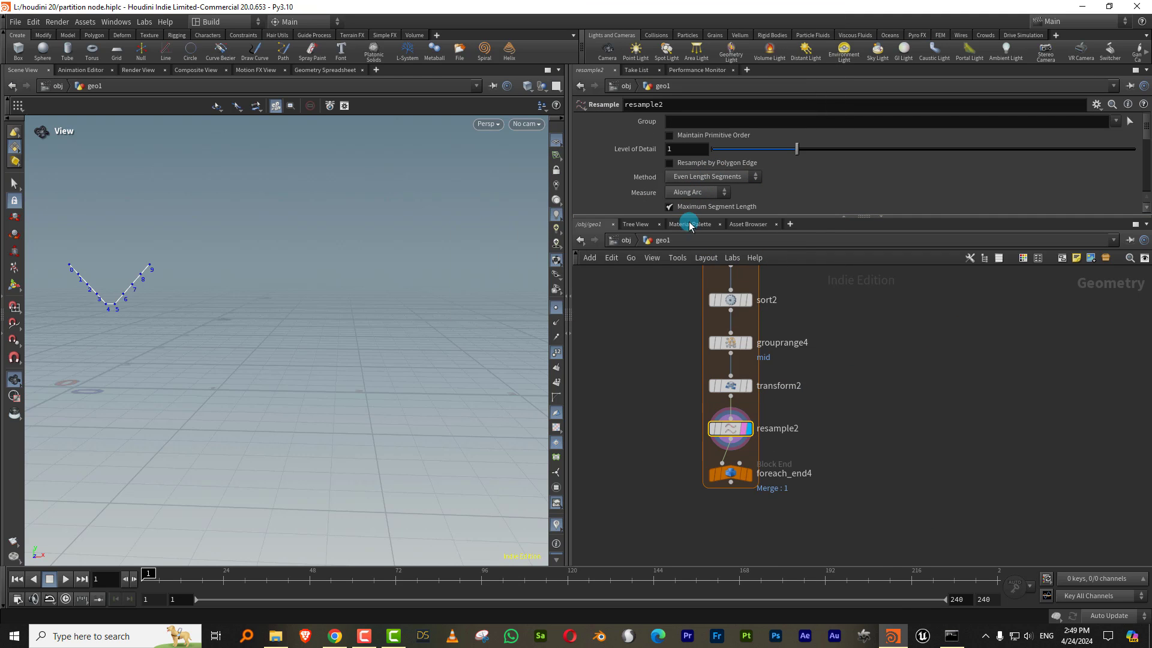
left_click_drag(689, 217, 798, 247)
left_click(696, 326)
left_click(698, 351)
Step: Display foreach_end4 and turn off the point markers in the viewport
middle_click_drag(802, 392, 814, 351)
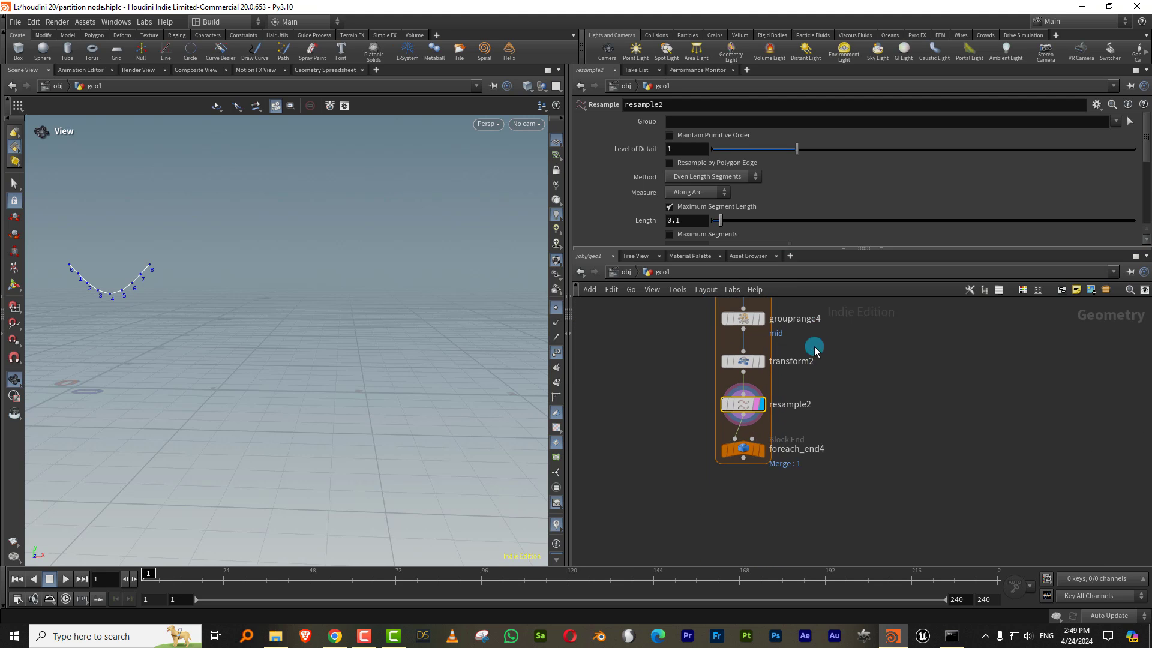
left_click(759, 449)
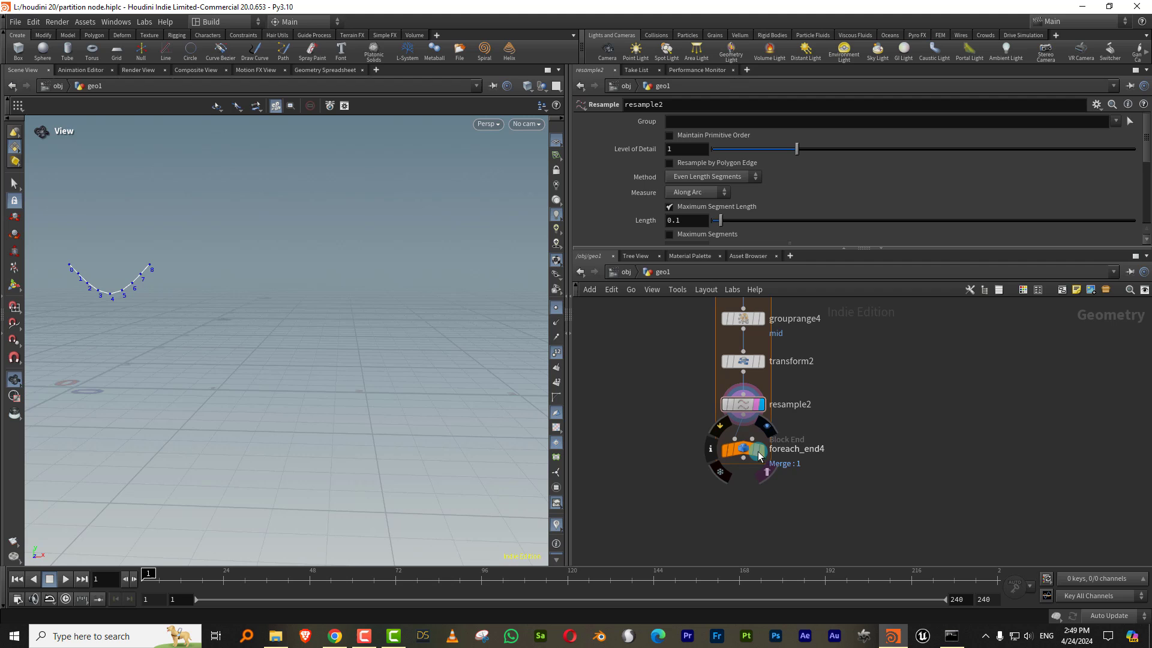
left_click(556, 308)
Step: Merge the vertical lines from copy2 with the curves from foreach_end4 and remove the network dot from the wire
middle_click_drag(658, 359, 704, 360)
scroll(696, 398, "down", 2)
key("Tab")
type("mer")
left_click(788, 329)
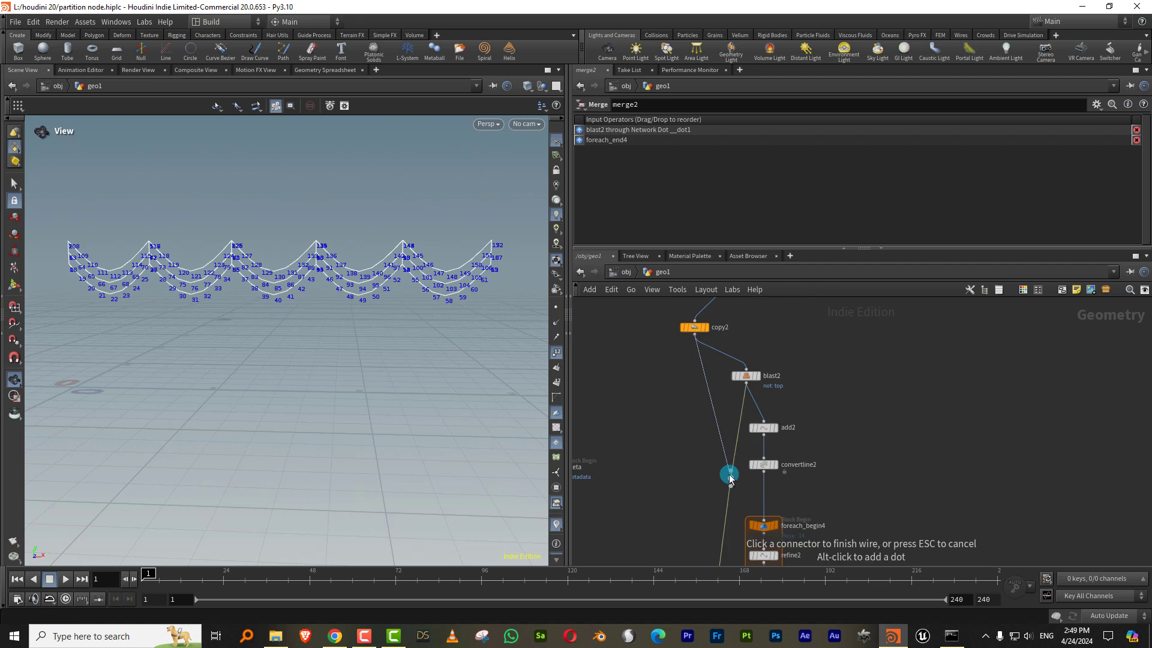
left_click(730, 478)
left_click_drag(730, 479, 703, 480)
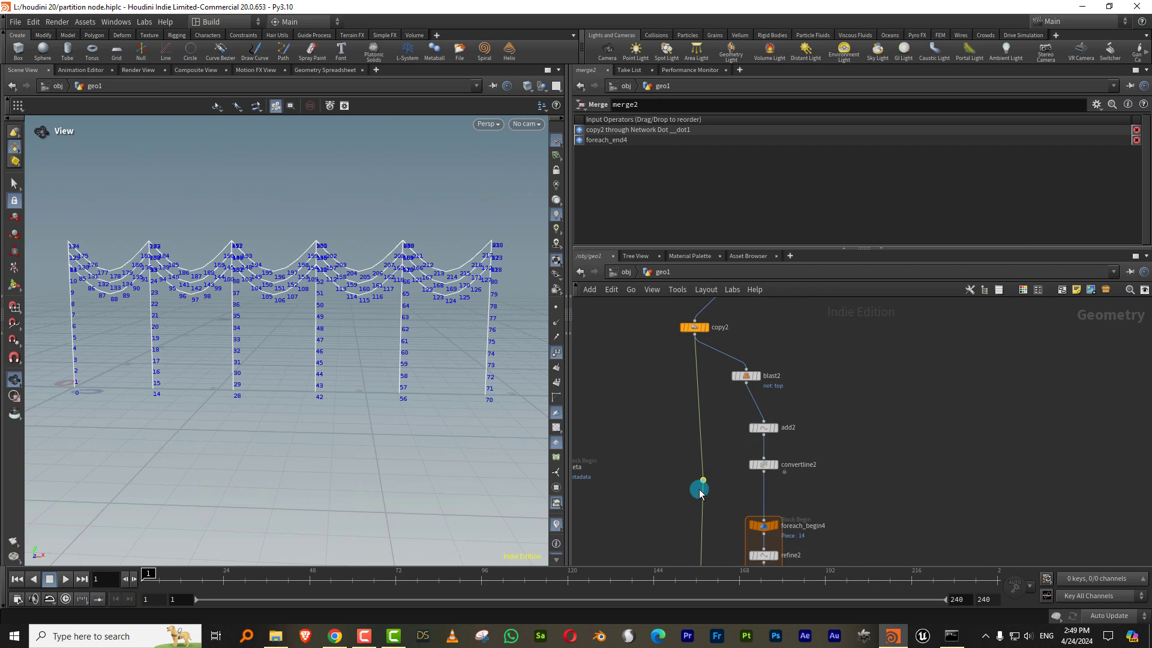
key("Delete")
Step: Hide the point numbers and view the merged poles and hanging curves
left_click(556, 352)
left_click_drag(390, 340, 417, 332)
scroll(844, 453, "down", 3)
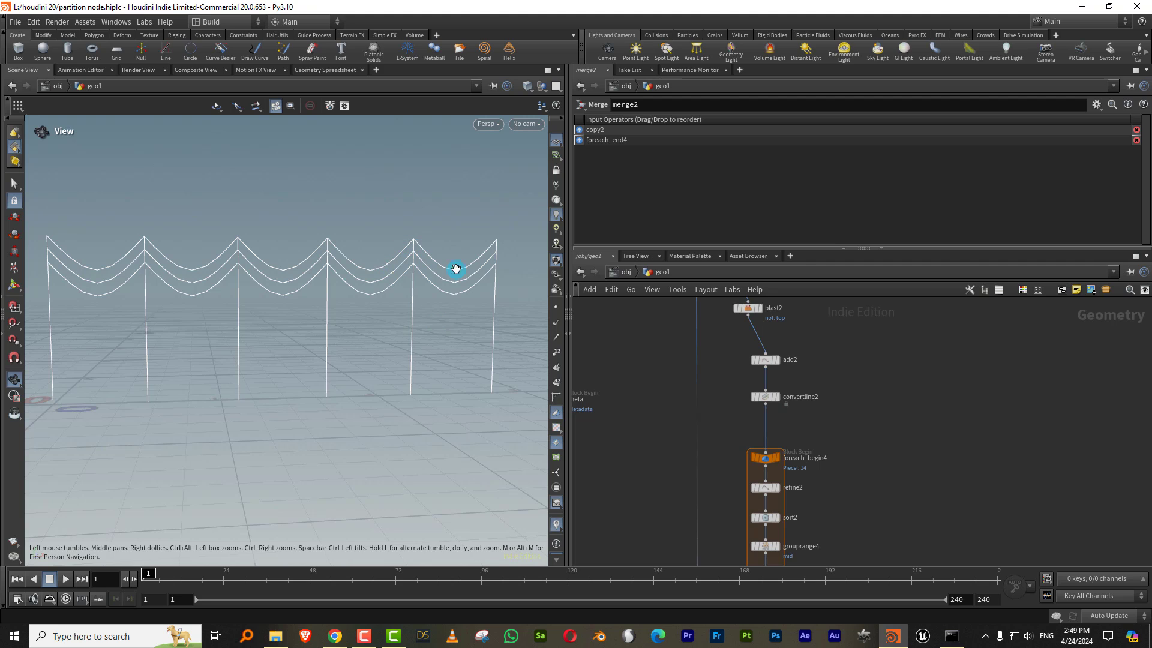
Step: Create a meta import node from foreach_begin4 and place it beside that node
scroll(810, 398, "down", 3)
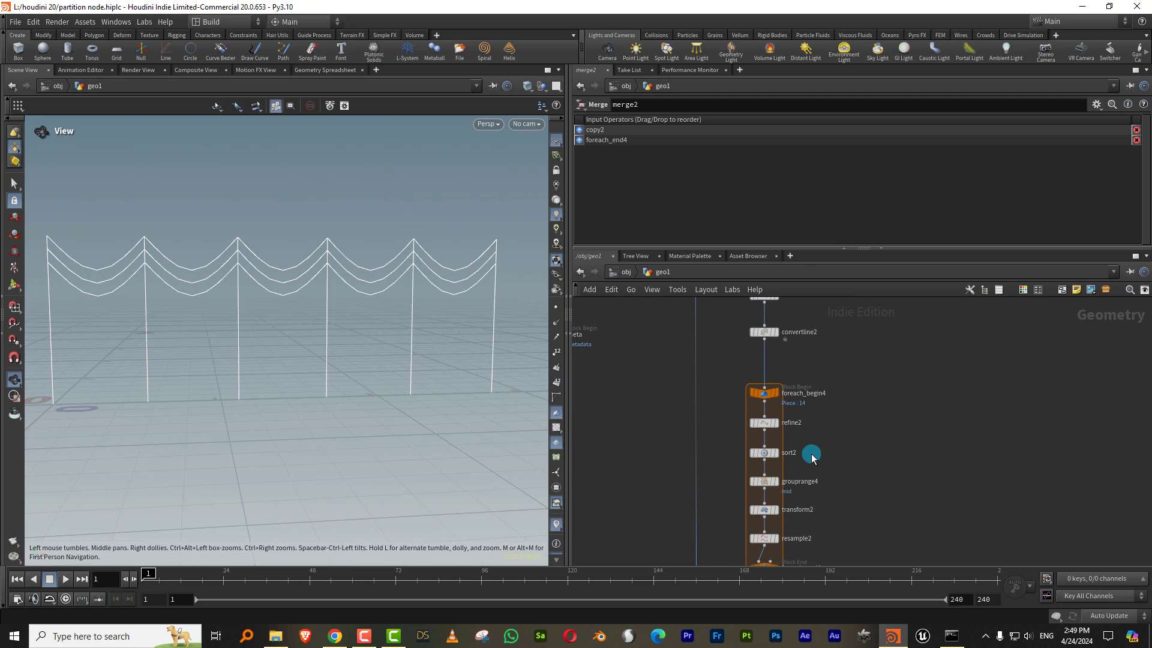
scroll(816, 391, "down", 2)
left_click(800, 352)
left_click(731, 171)
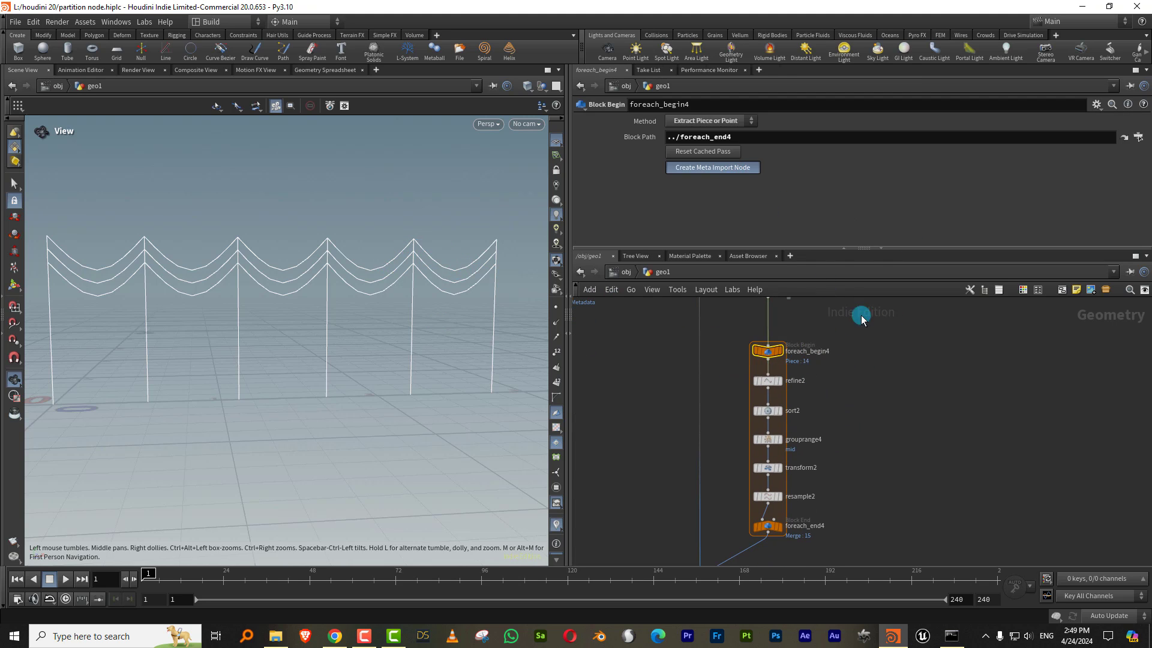
left_click_drag(836, 248, 832, 215)
scroll(886, 313, "up", 2)
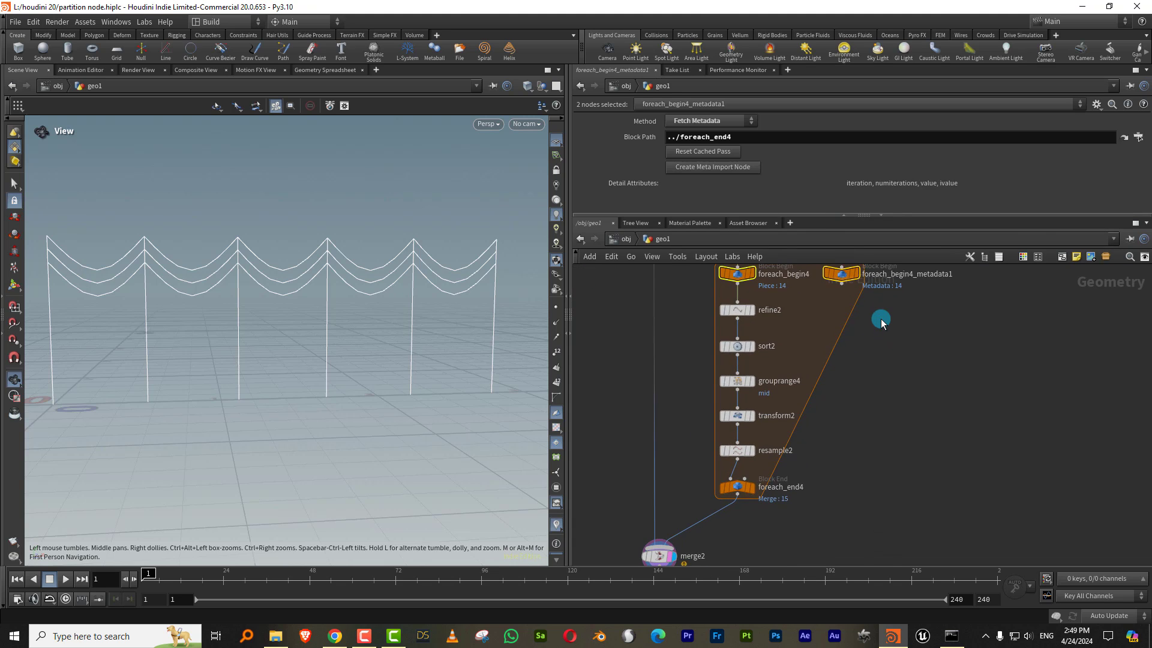
left_click(812, 361)
left_click(709, 362)
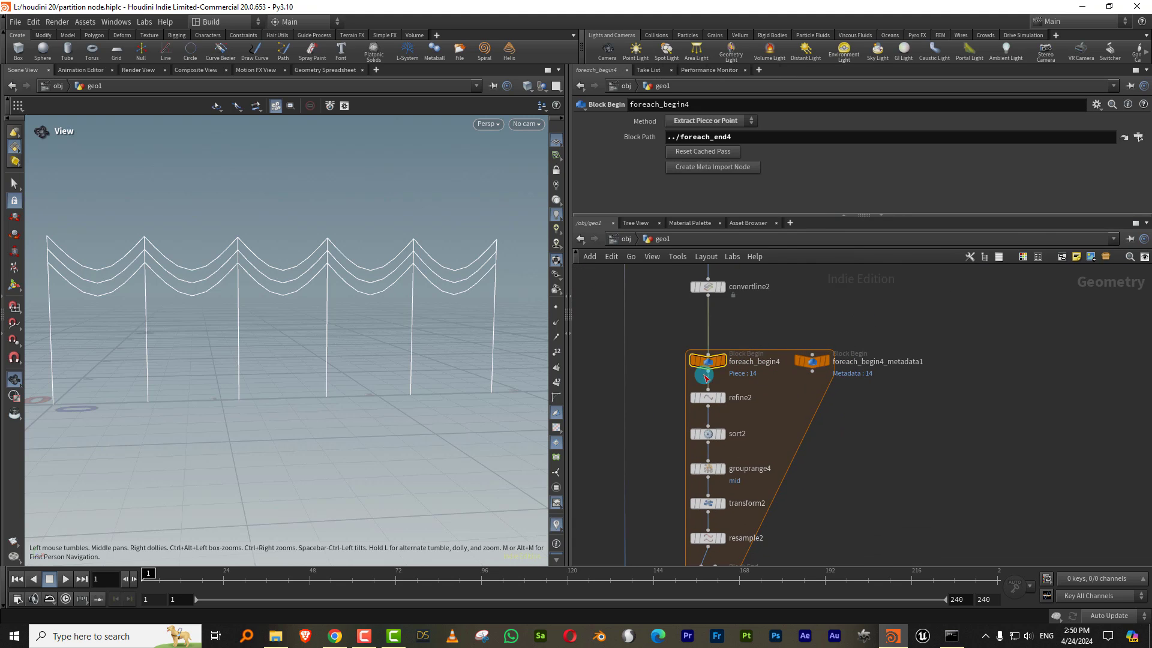
left_click(703, 169)
Step: Rename the loop's metadata node as meta1
double_click(853, 362)
left_click_drag(931, 365, 836, 368)
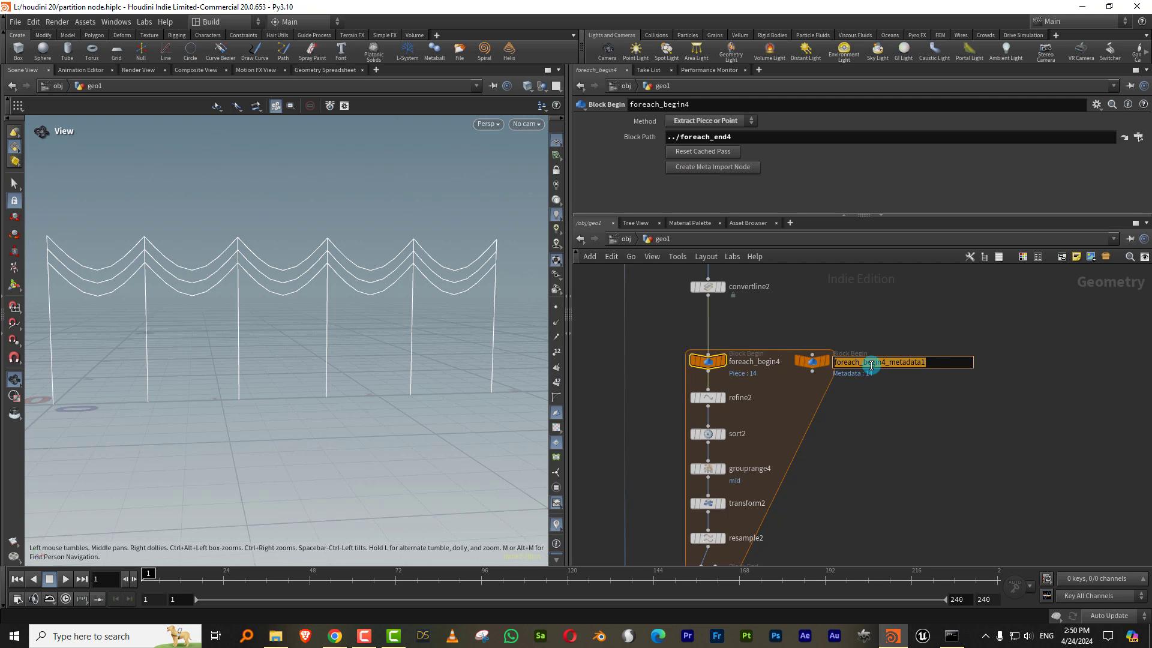
type("meta1")
key("Return")
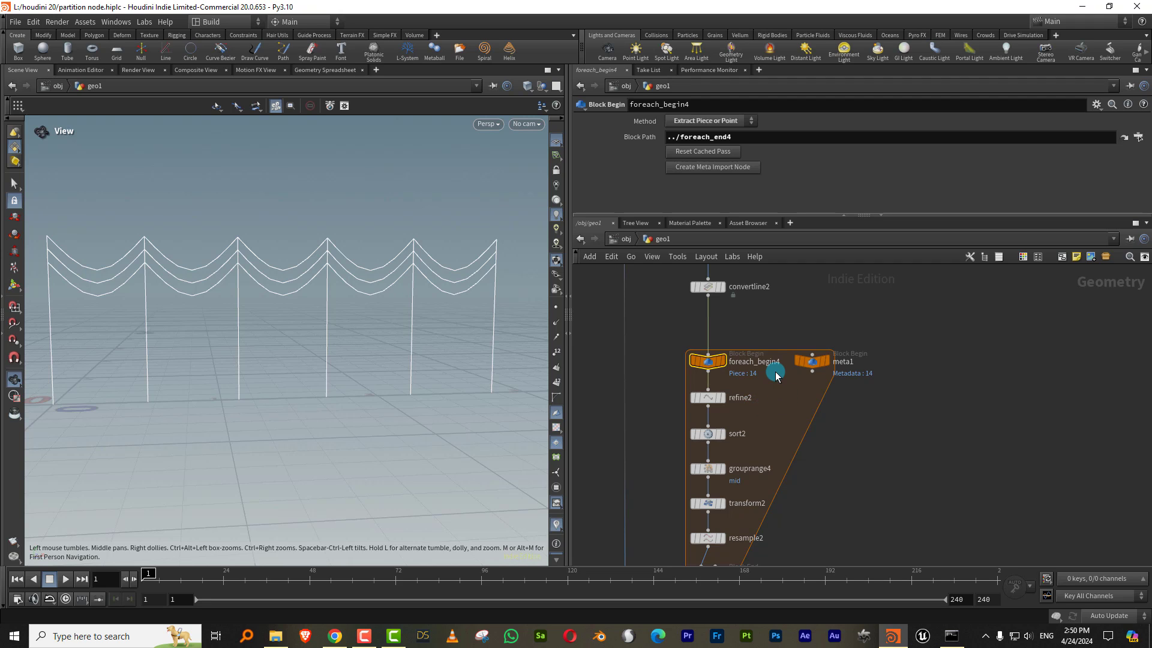
Step: Select transform2, enlarge its parameter area and begin a detail( expression for the Y translation
middle_click_drag(761, 420, 771, 375)
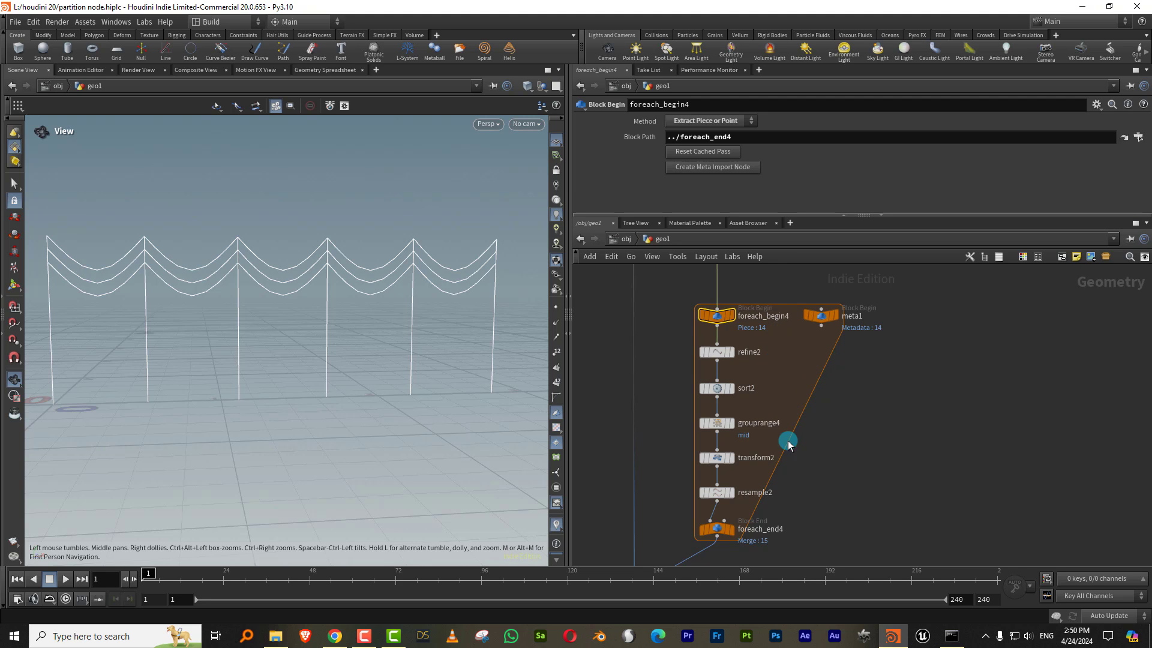
scroll(759, 415, "down", 1)
left_click(710, 449)
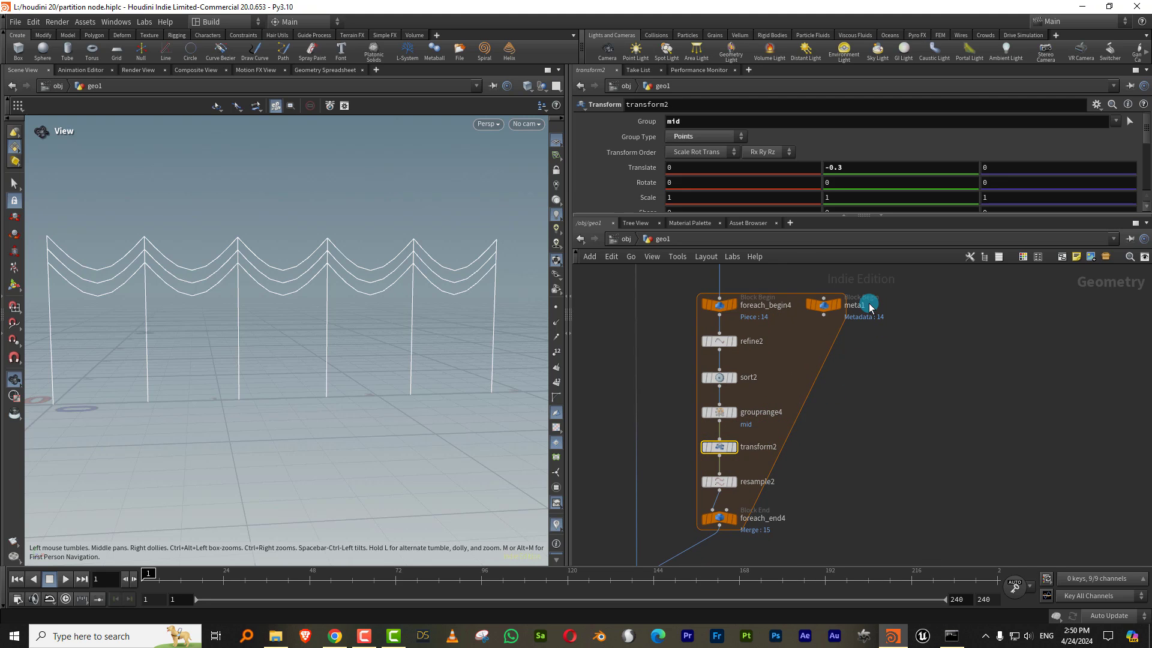
left_click_drag(789, 239, 788, 324)
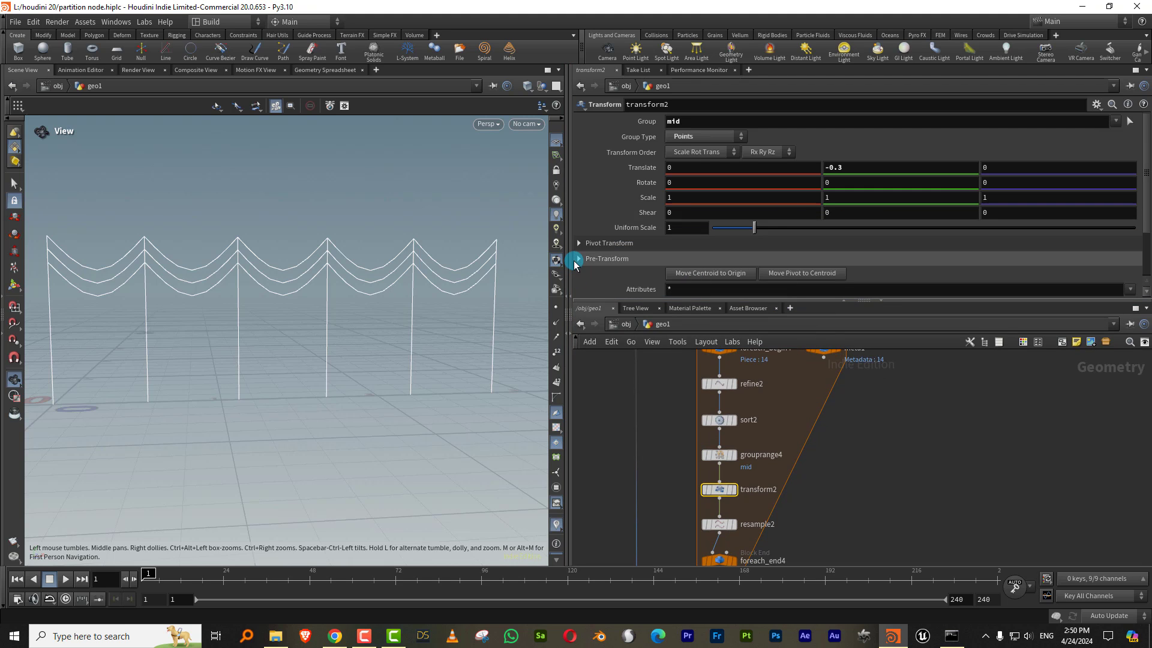
left_click_drag(567, 263, 451, 263)
left_click(781, 171)
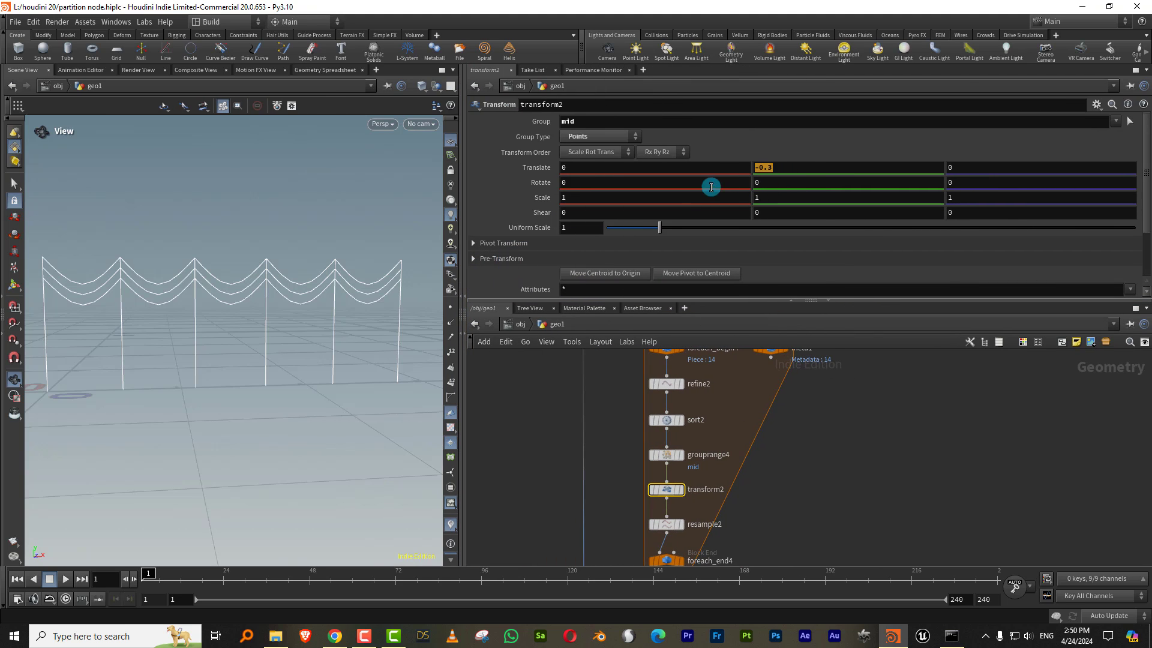
type("detail(")
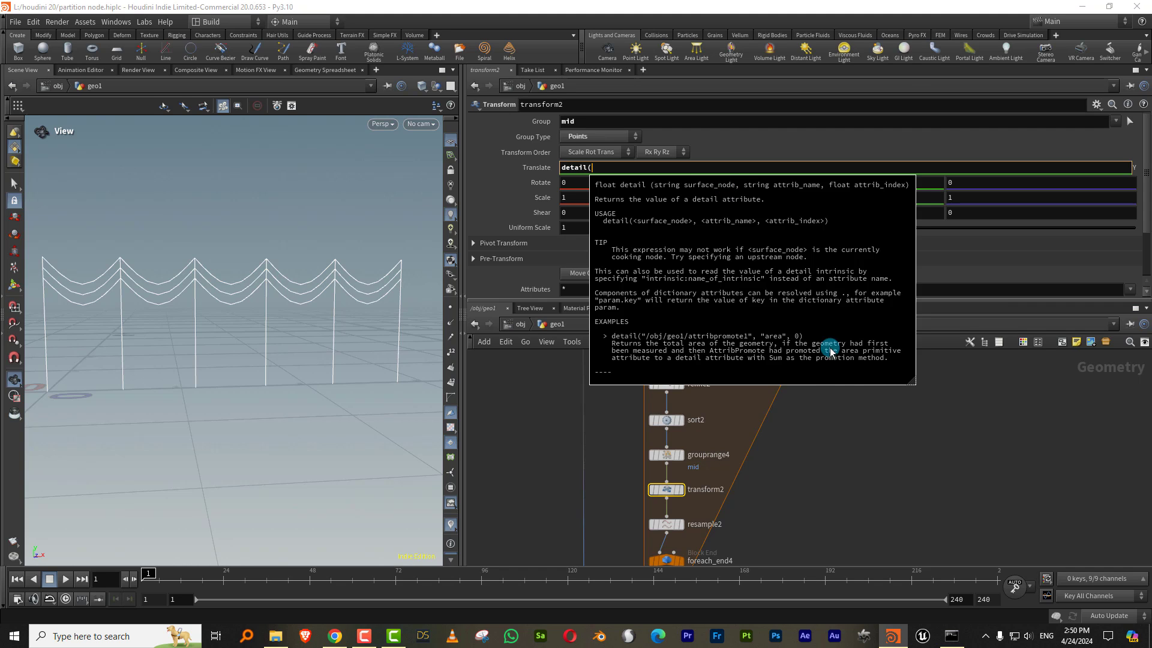
Step: Check which detail attributes the meta1 node provides for the loop
left_click(861, 445)
middle_click_drag(831, 361, 793, 459)
left_click(726, 454)
left_click(812, 207)
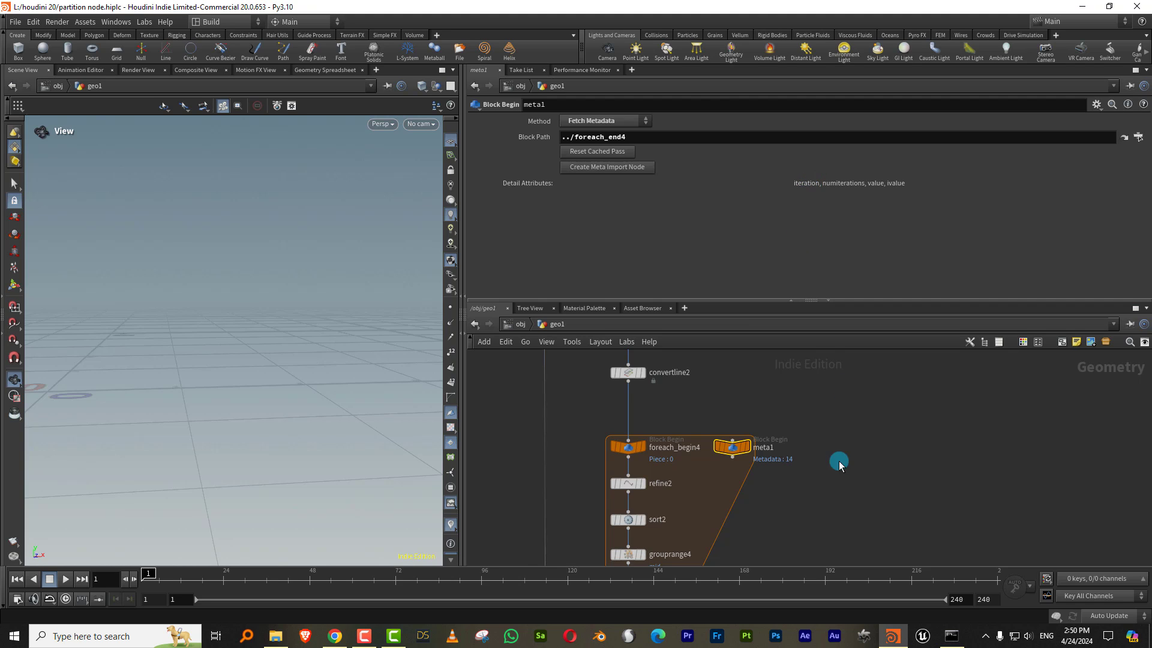
Step: Complete transform2's Y translation expression as detail("../meta1", "iteration", 0)
left_click(599, 469)
left_click(809, 167)
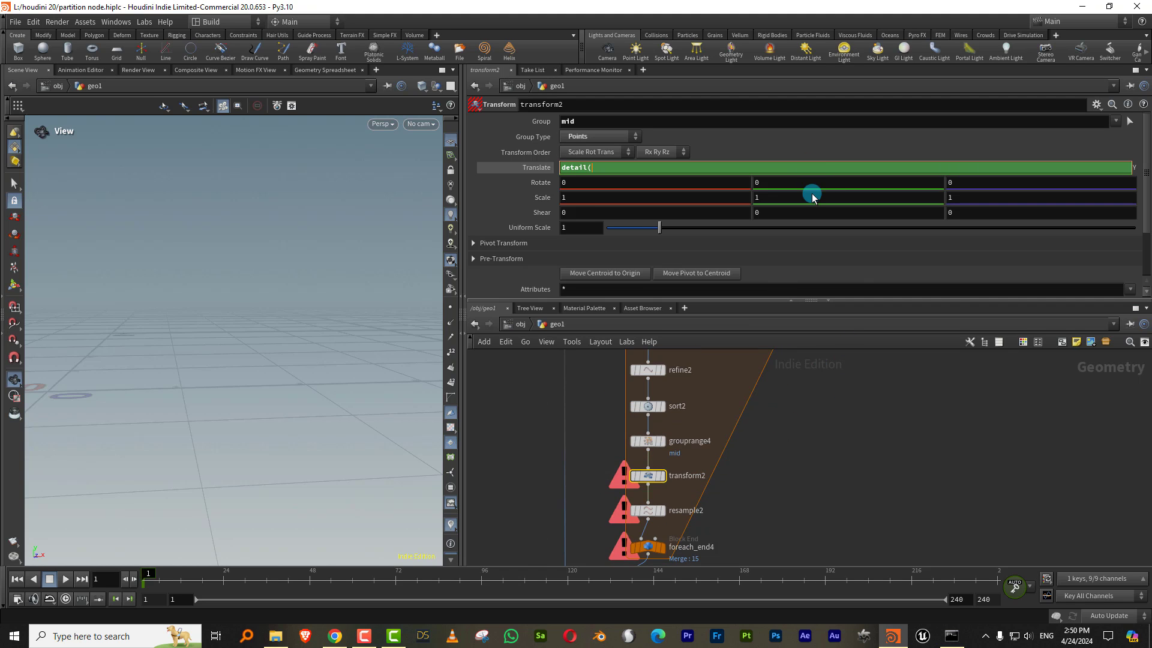
key("BackSpace")
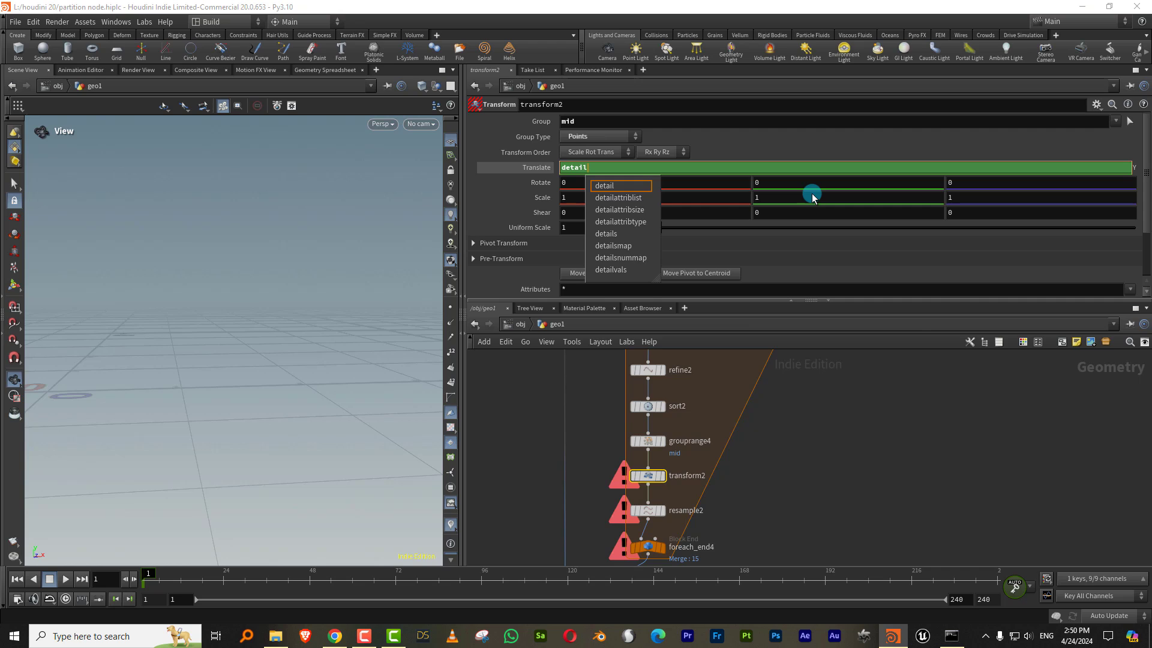
type("(")
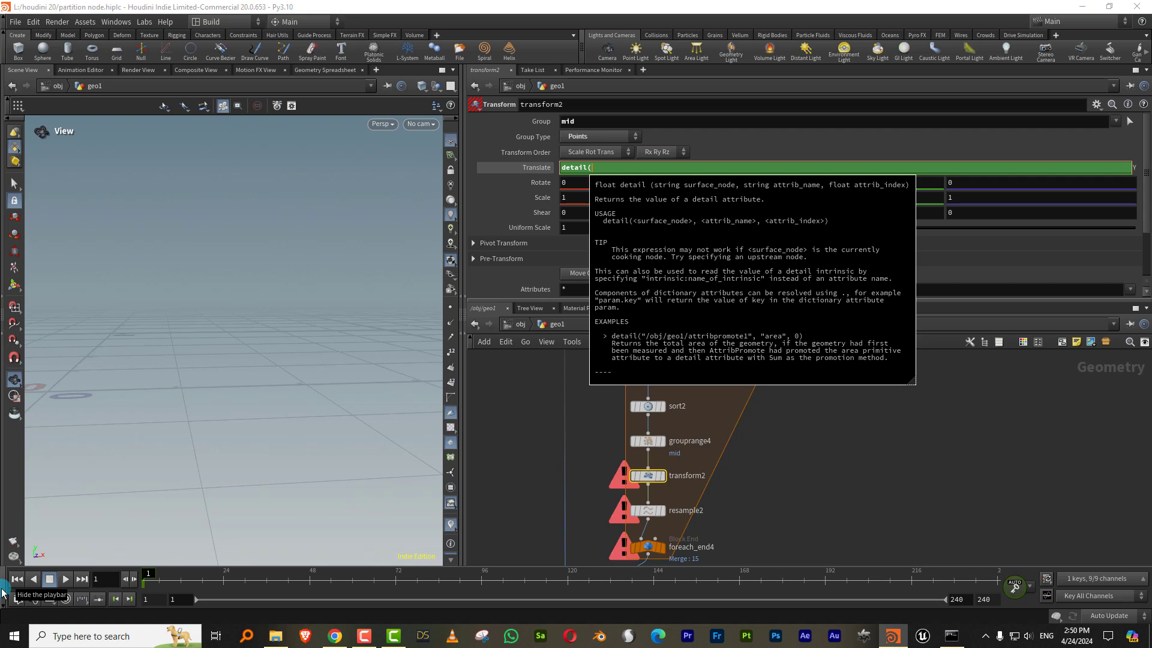
type("\"")
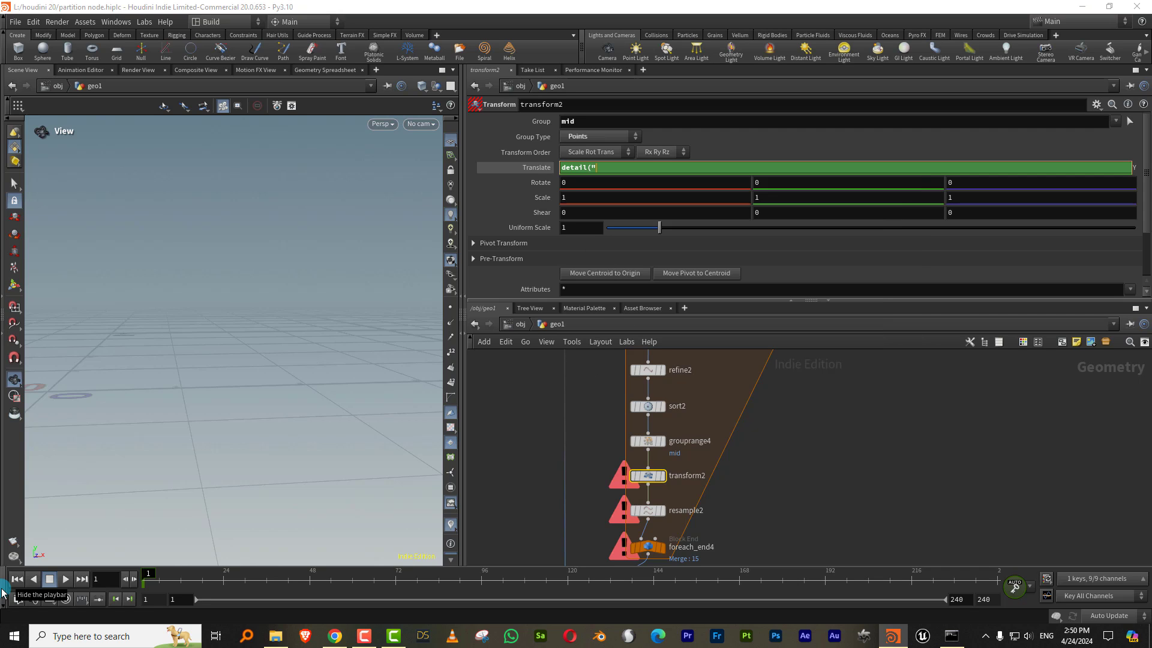
type("../")
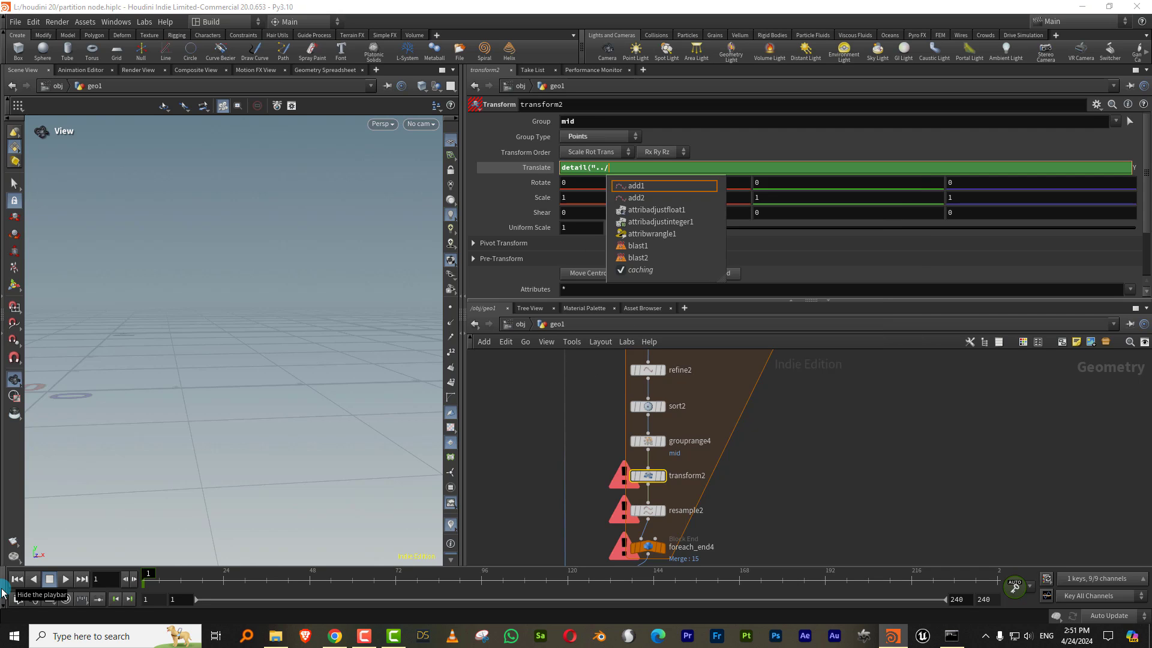
type("met")
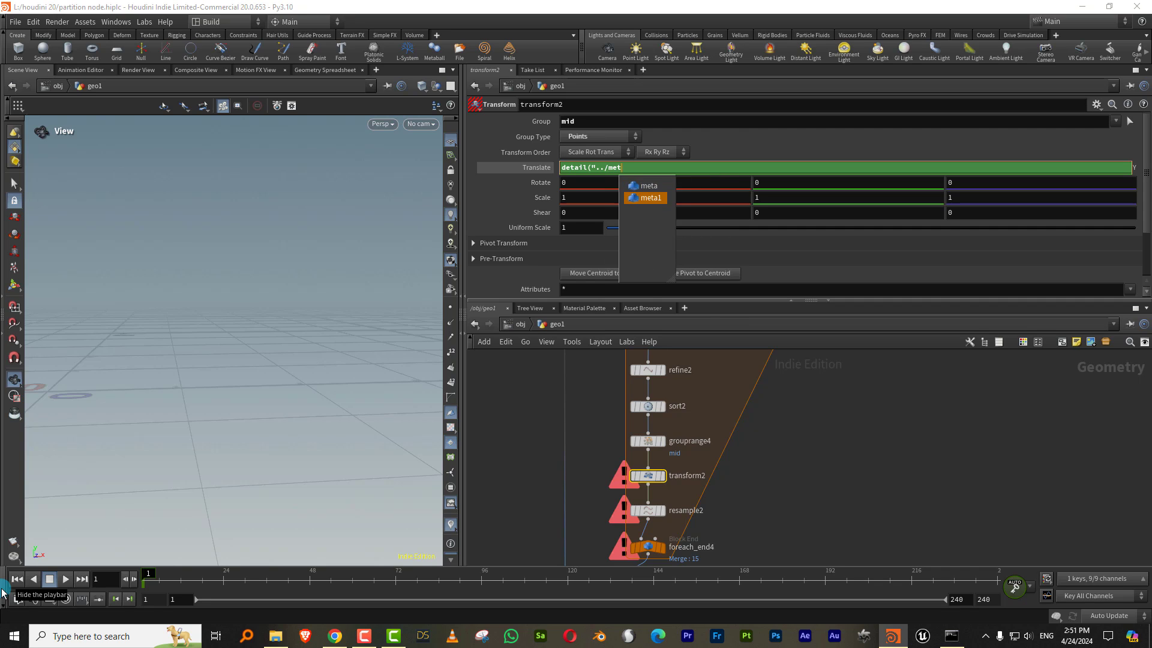
type("a1\",")
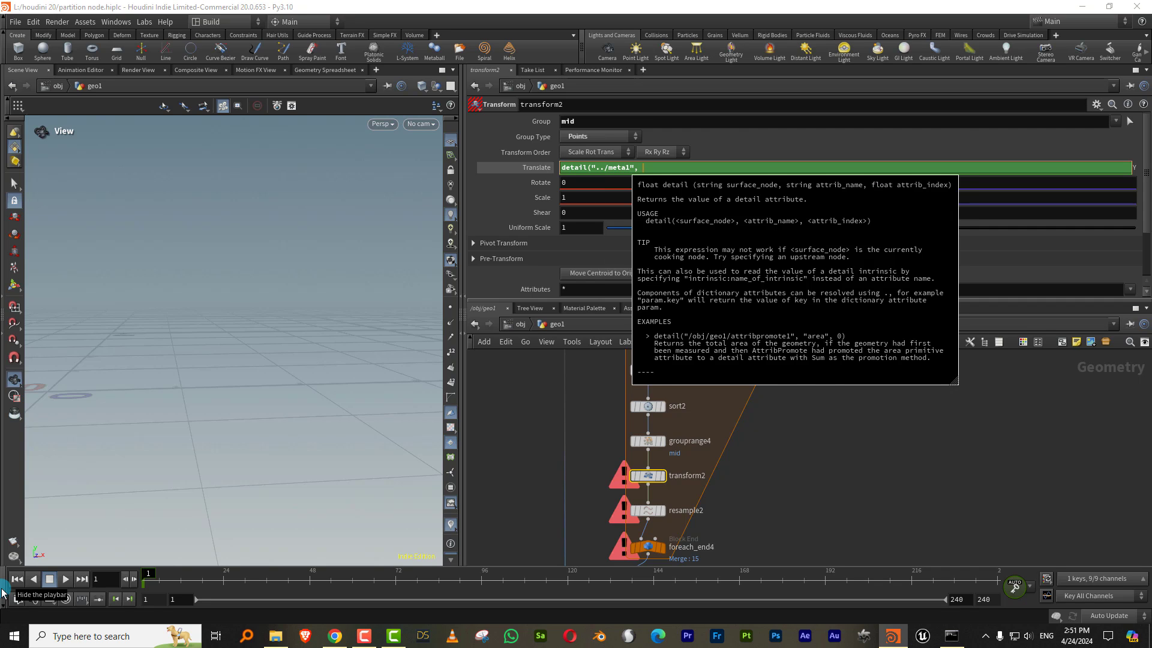
type(" \"iterat")
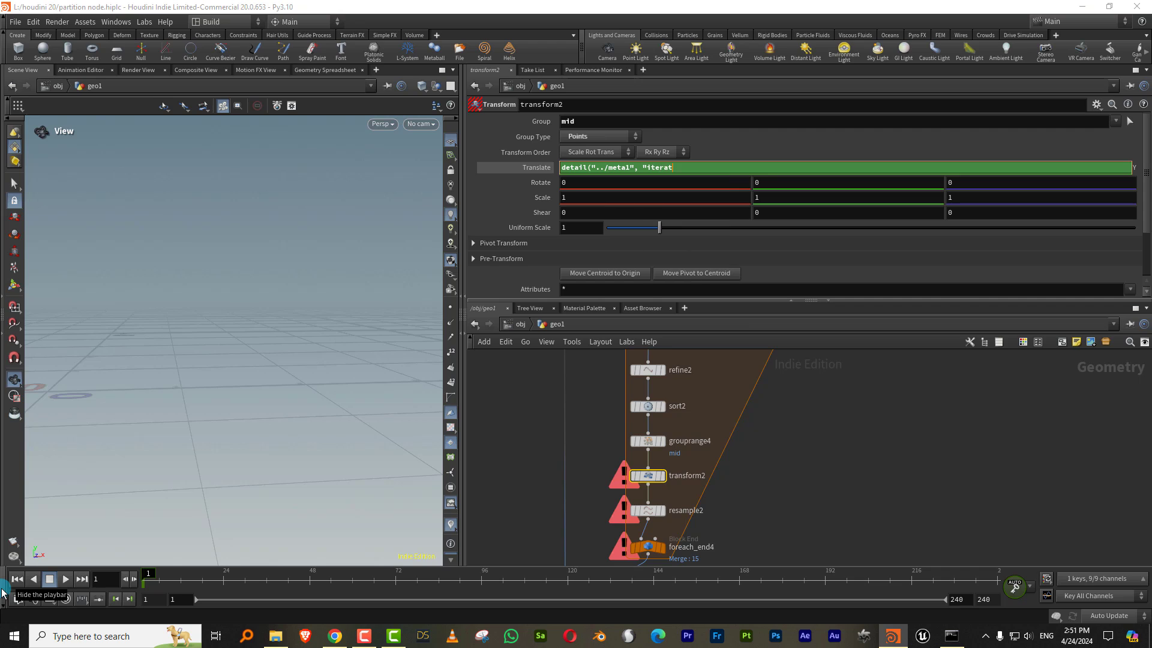
type("ion\",")
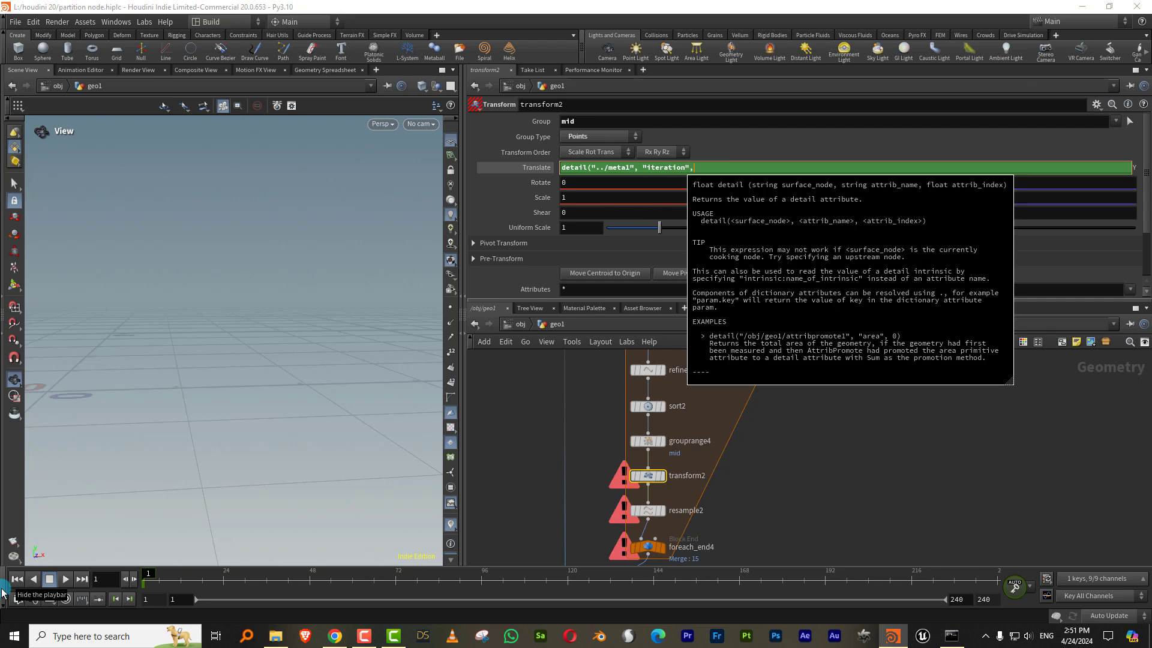
type(" 0)")
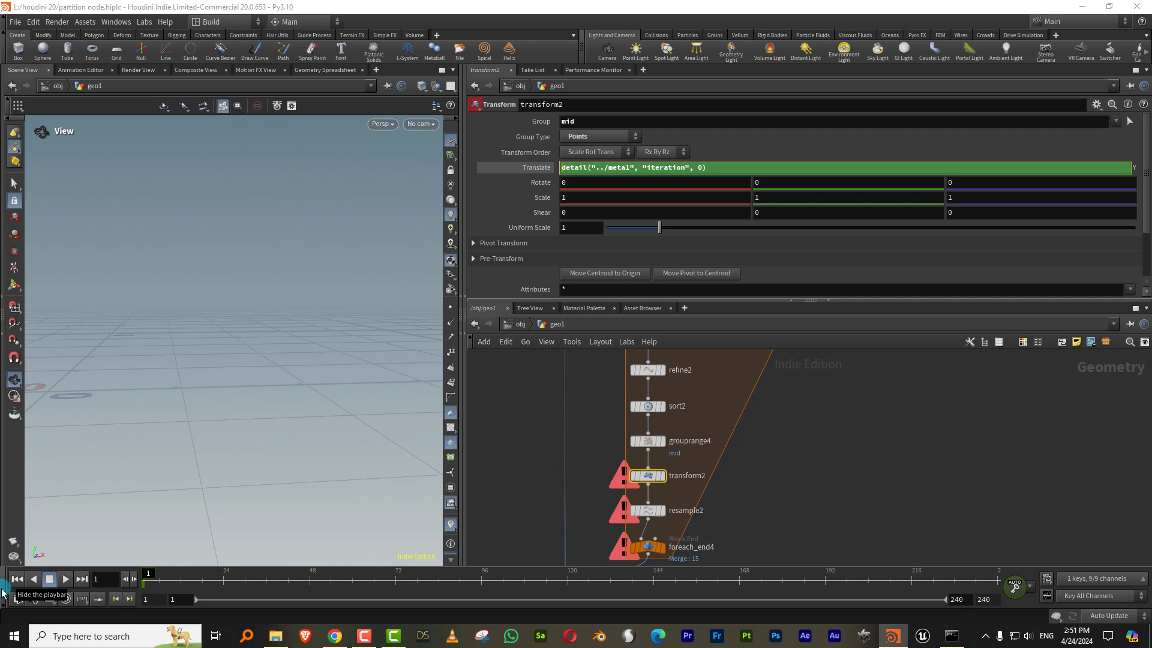
Step: Wrap transform2's Y translation expression in rand() to randomize it per loop iteration
key("Home")
type("rand(")
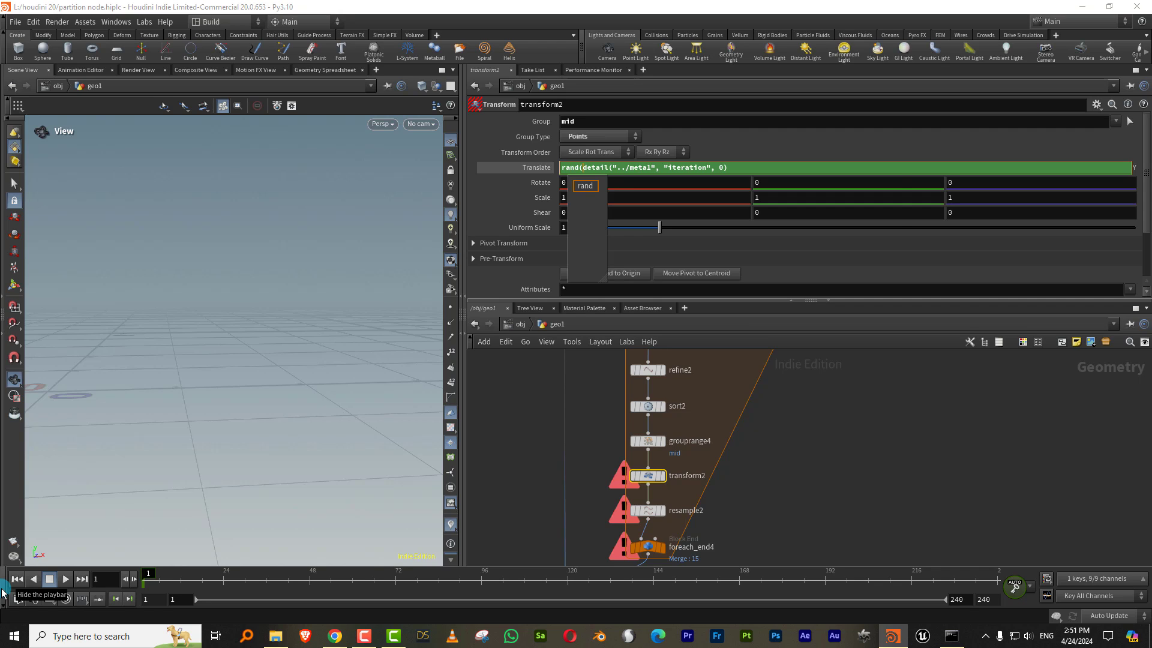
key("Right")
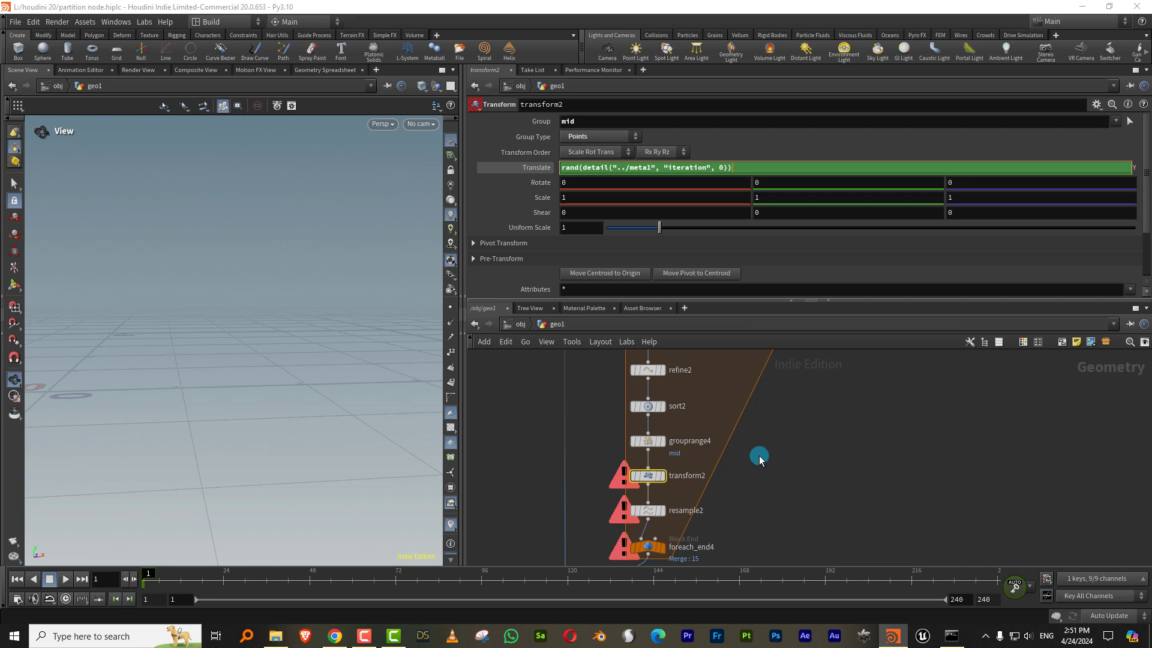
key("Return")
middle_click_drag(777, 480, 756, 438)
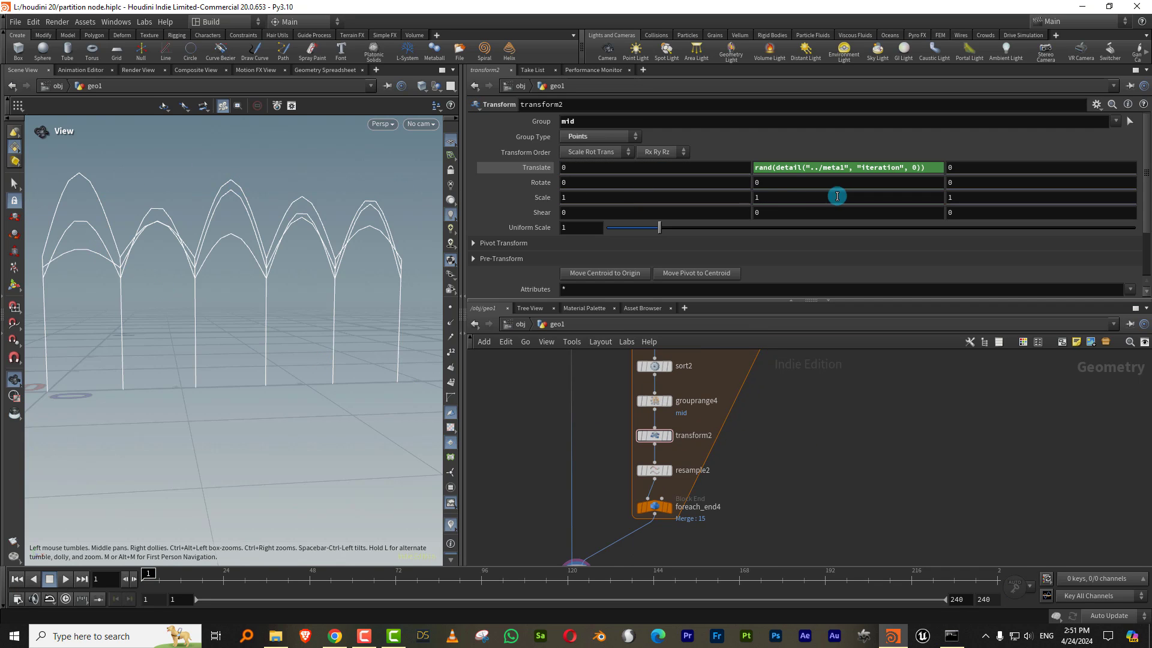
Step: Negate the rand() expression in transform2's Y translation so the curves sag downward
left_click(755, 171)
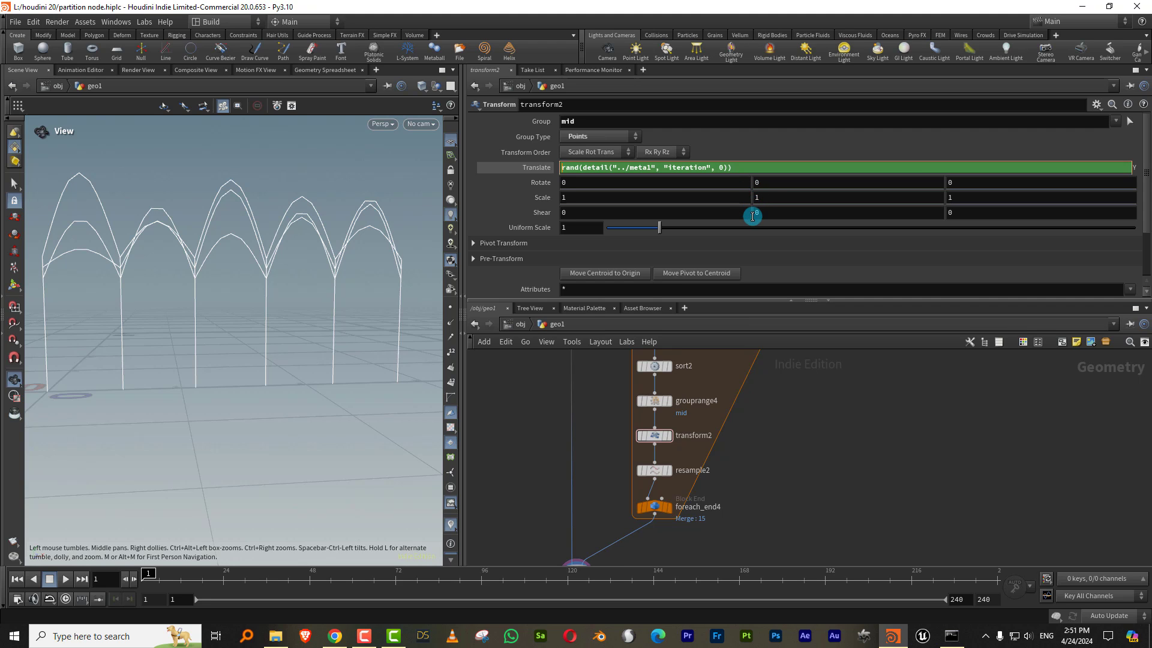
key("Home")
type("-")
key("Return")
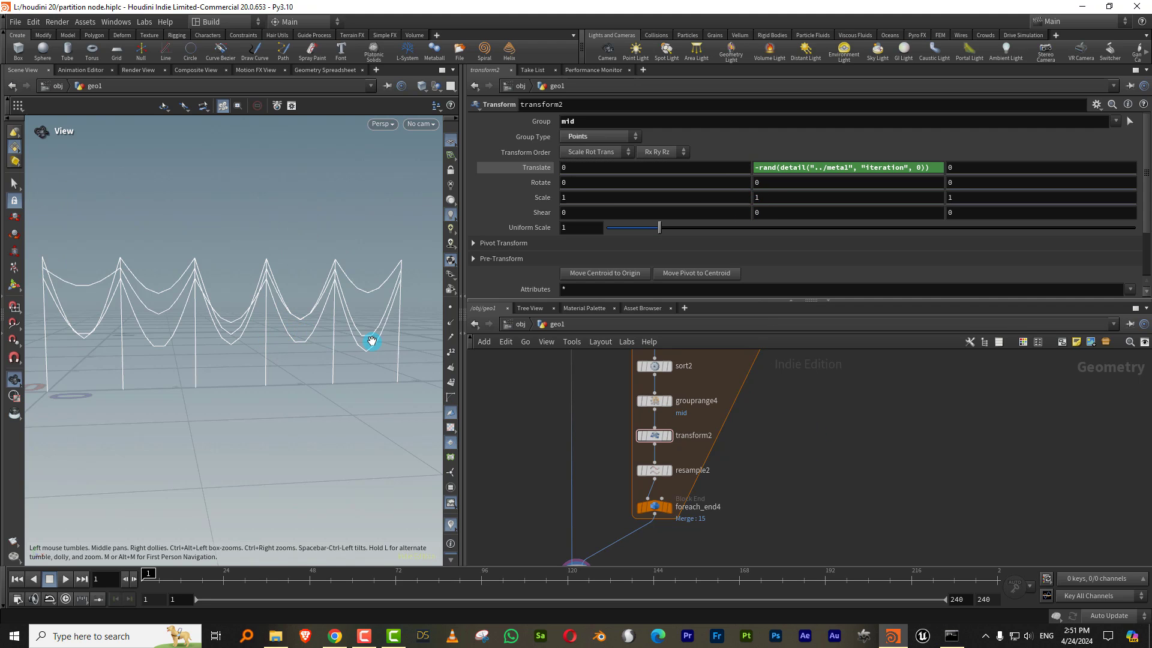
Step: Remap transform2's random Y translation with fit01 to a range from -0.1 to -0.3, without the leading minus sign
left_click(760, 170)
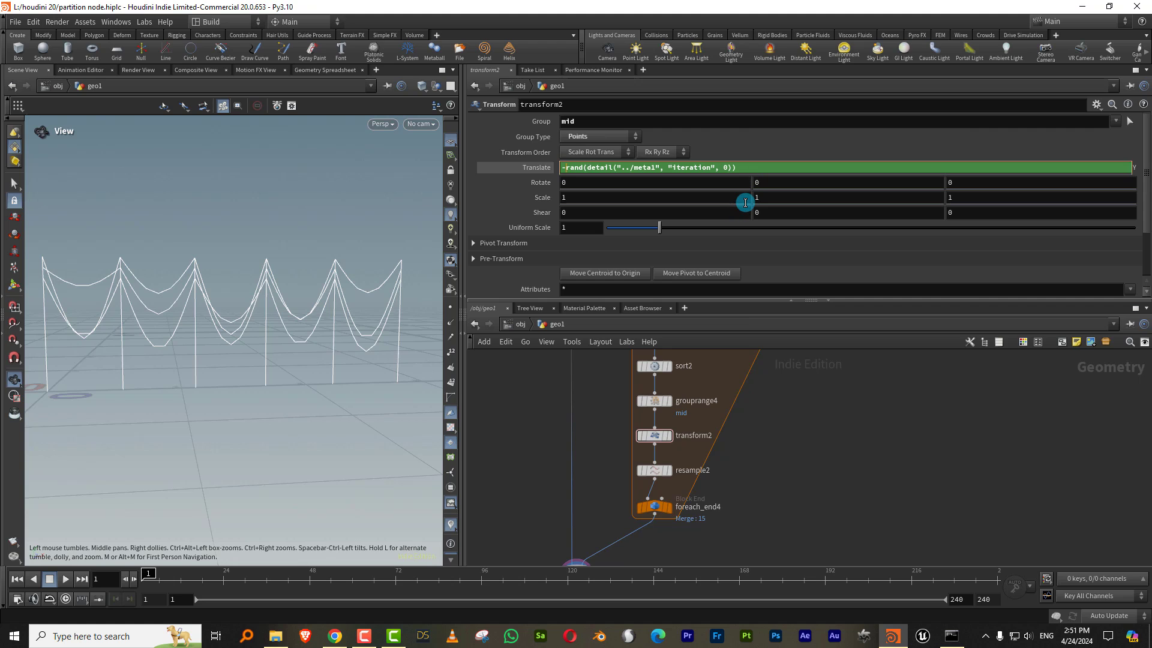
key("BackSpace")
type("fit01")
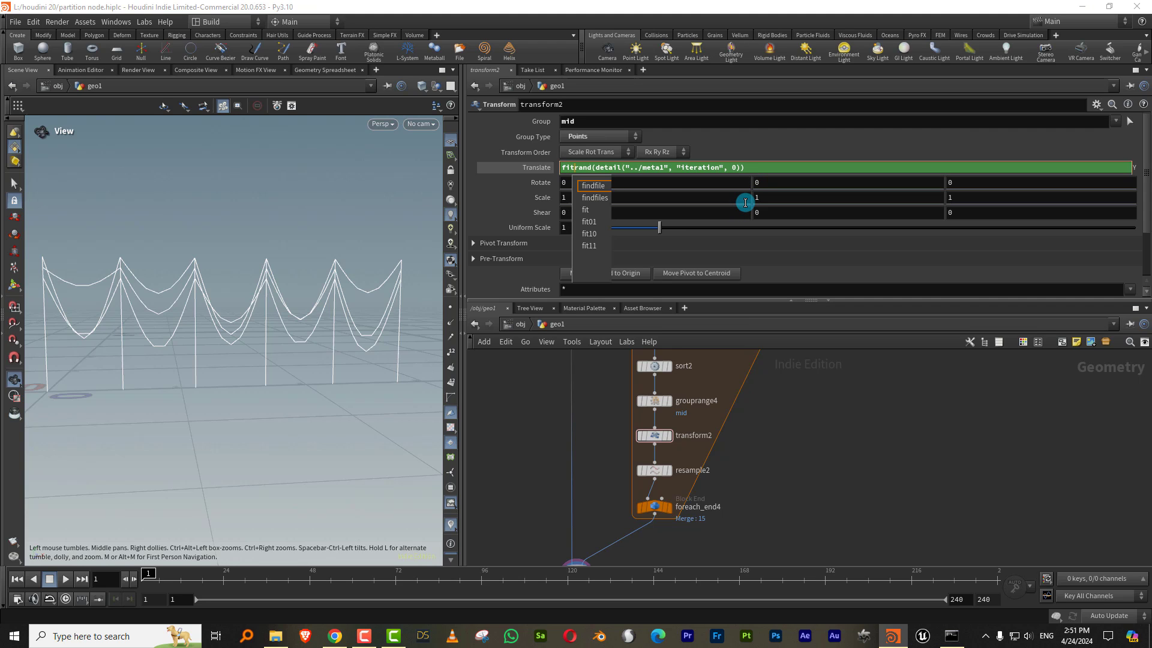
type("(")
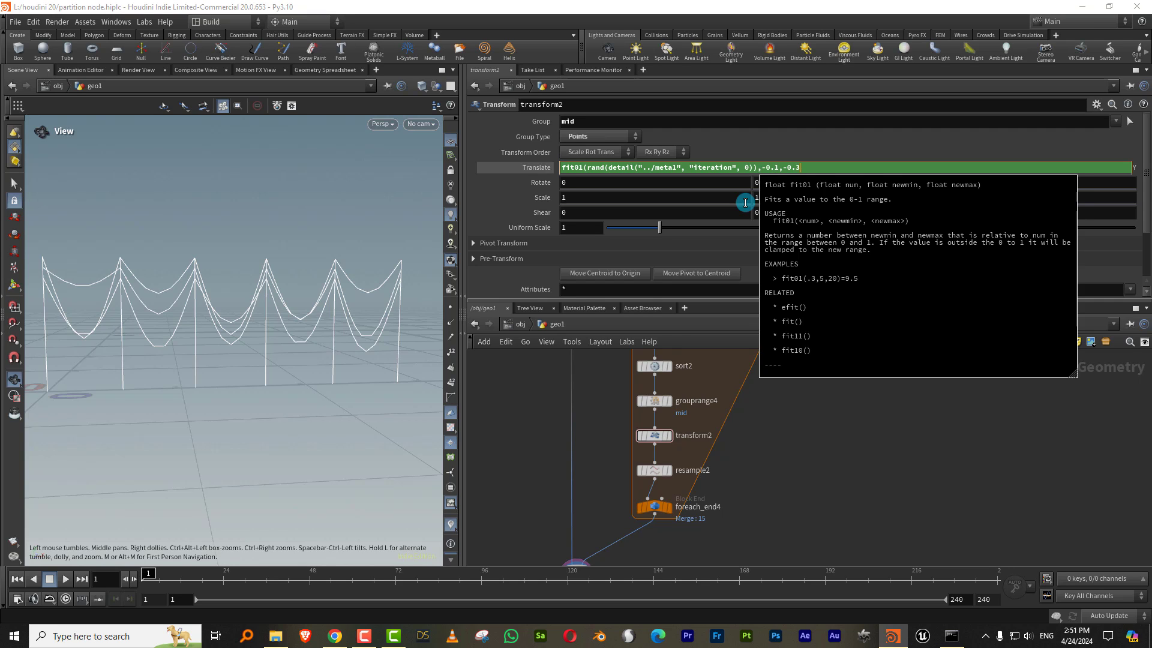
type(")")
key("Return")
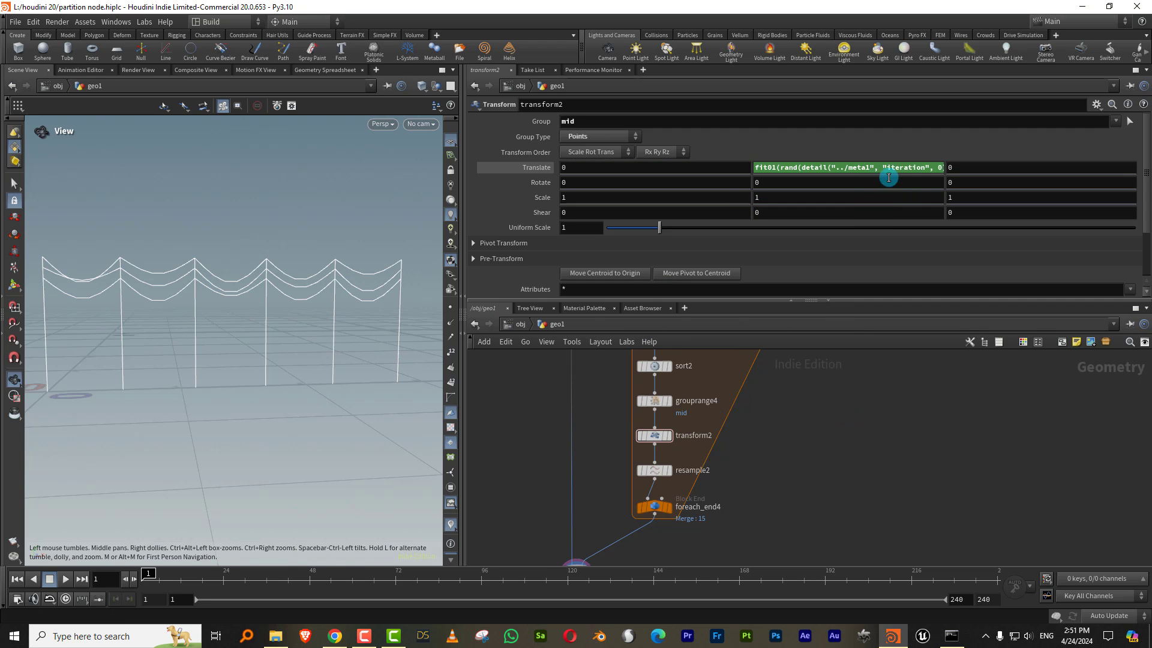
Step: Set the new minimum in transform2's fit01 expression to -0.05
left_click(920, 168)
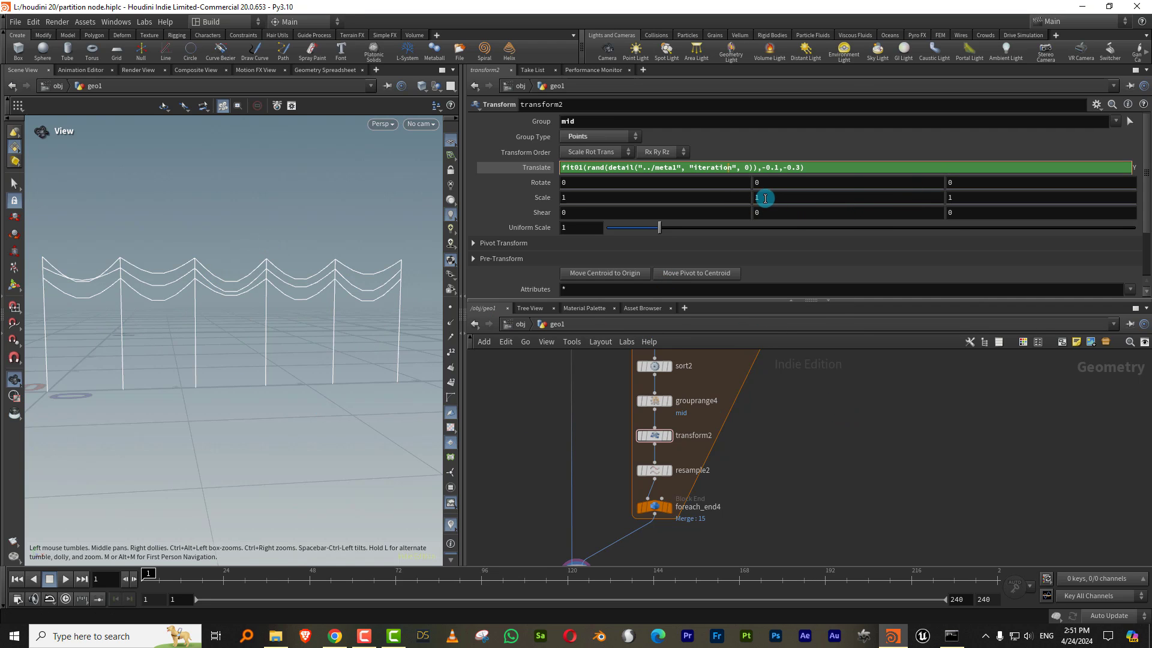
double_click(776, 168)
type("05")
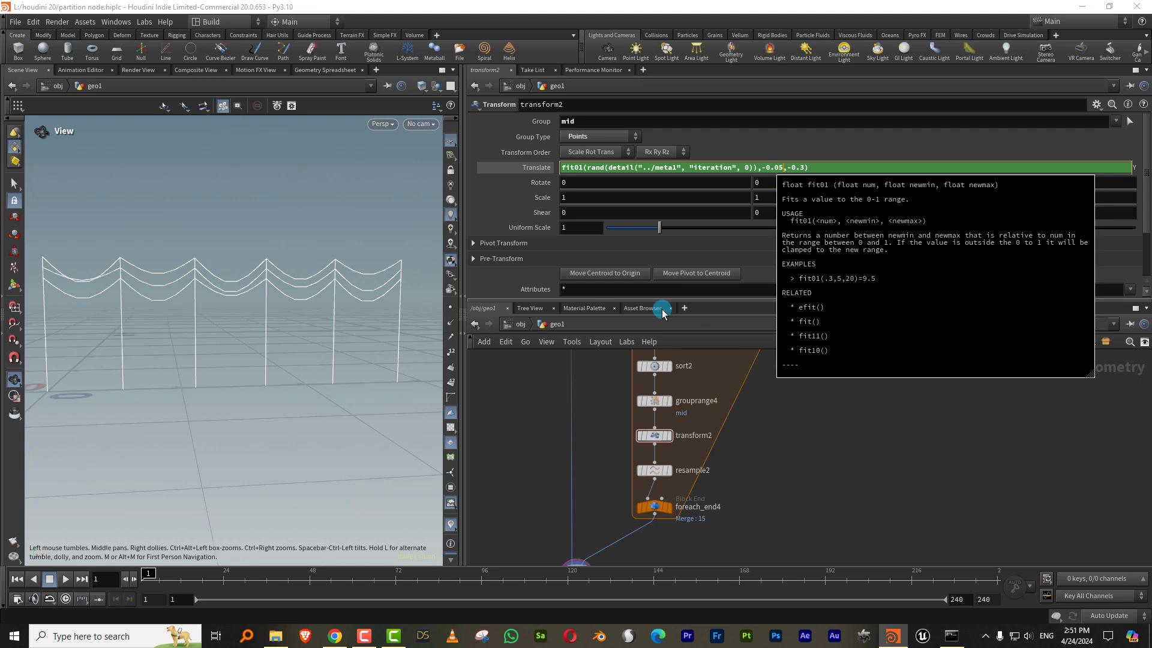
left_click(855, 483)
Step: Add +1 after the detail() call inside rand() to change the random seed of the sag
left_click(860, 168)
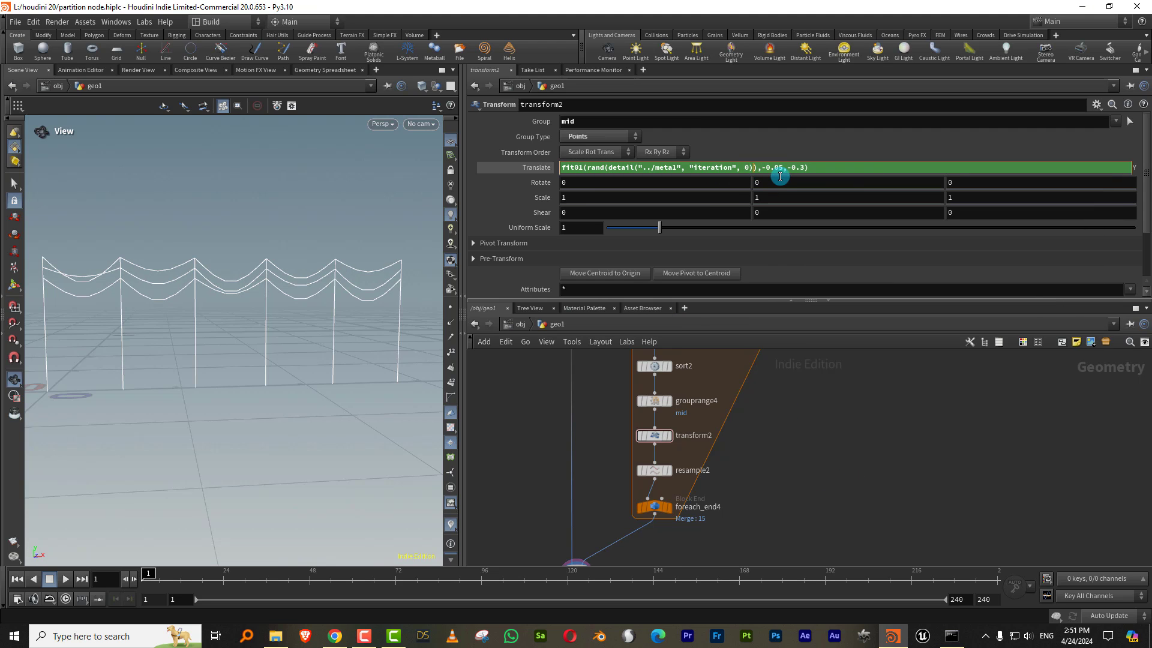
type("_+1")
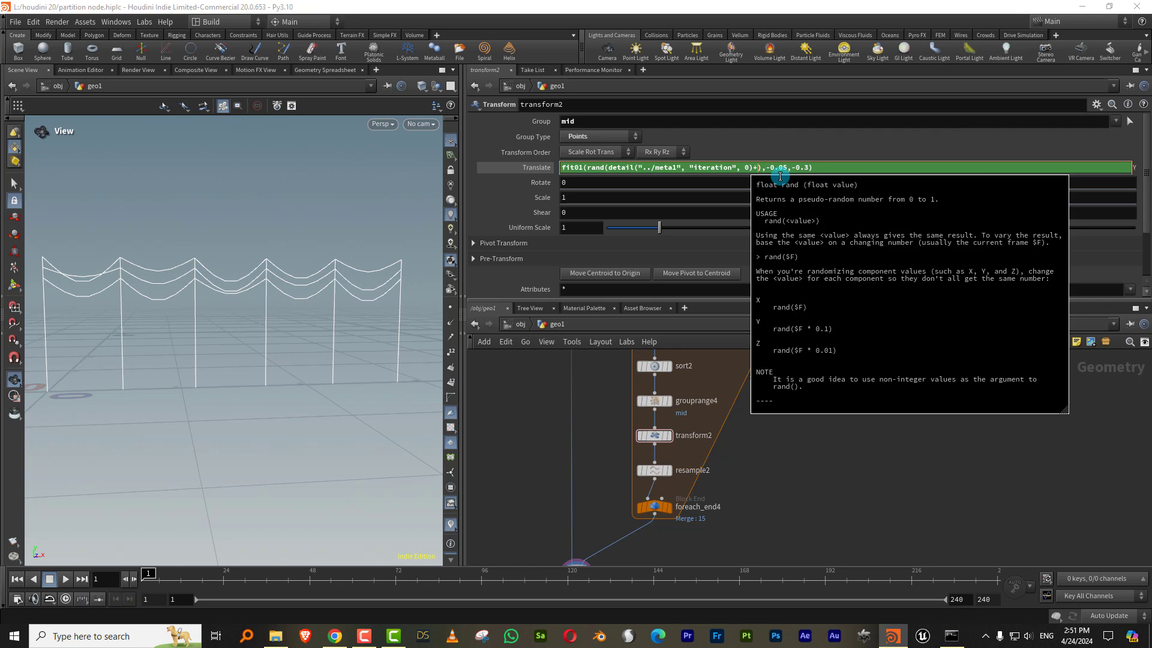
left_click(834, 479)
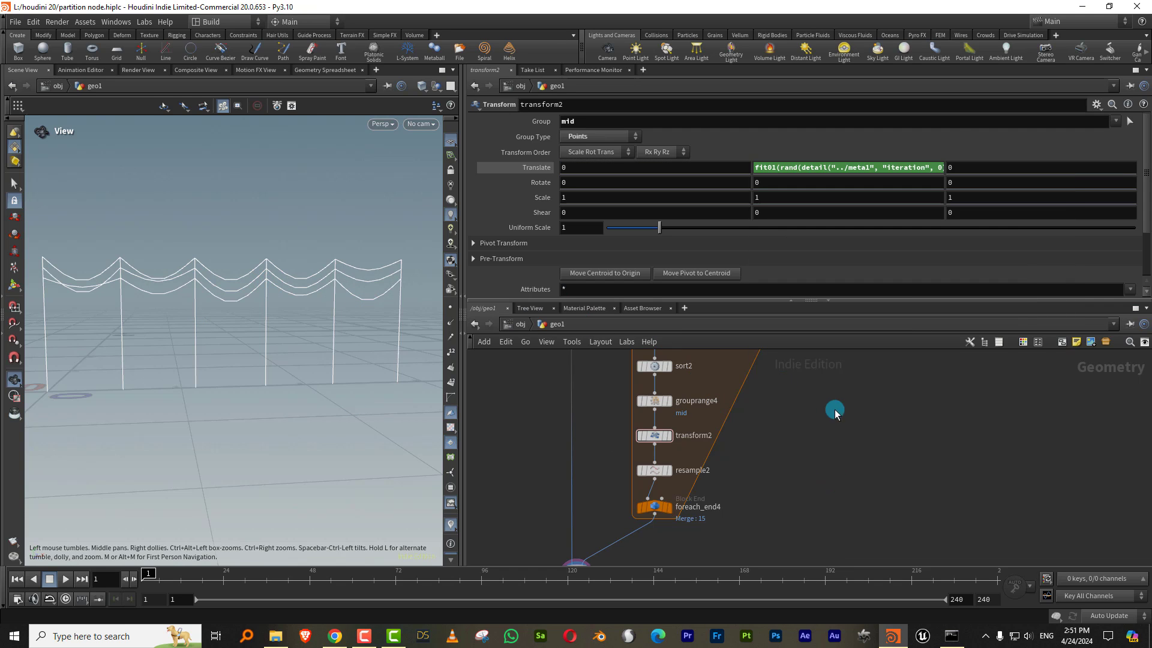
Step: Set resample2's maximum segment length to 0.04
scroll(798, 438, "down", 3)
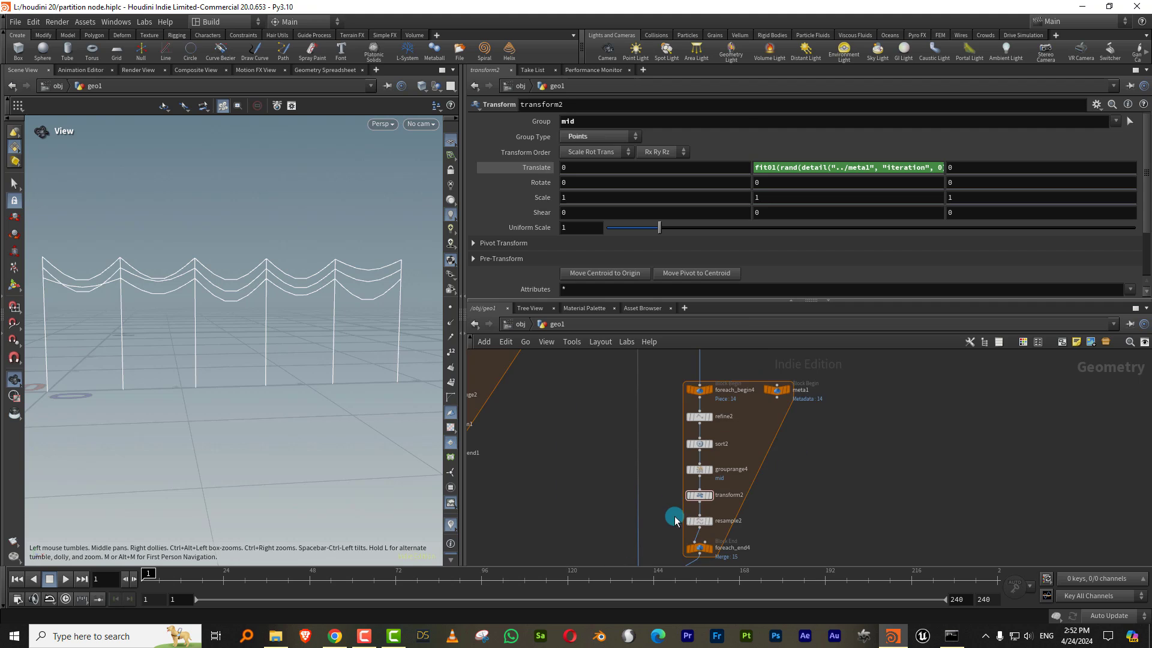
left_click(699, 521)
left_click_drag(618, 220, 615, 223)
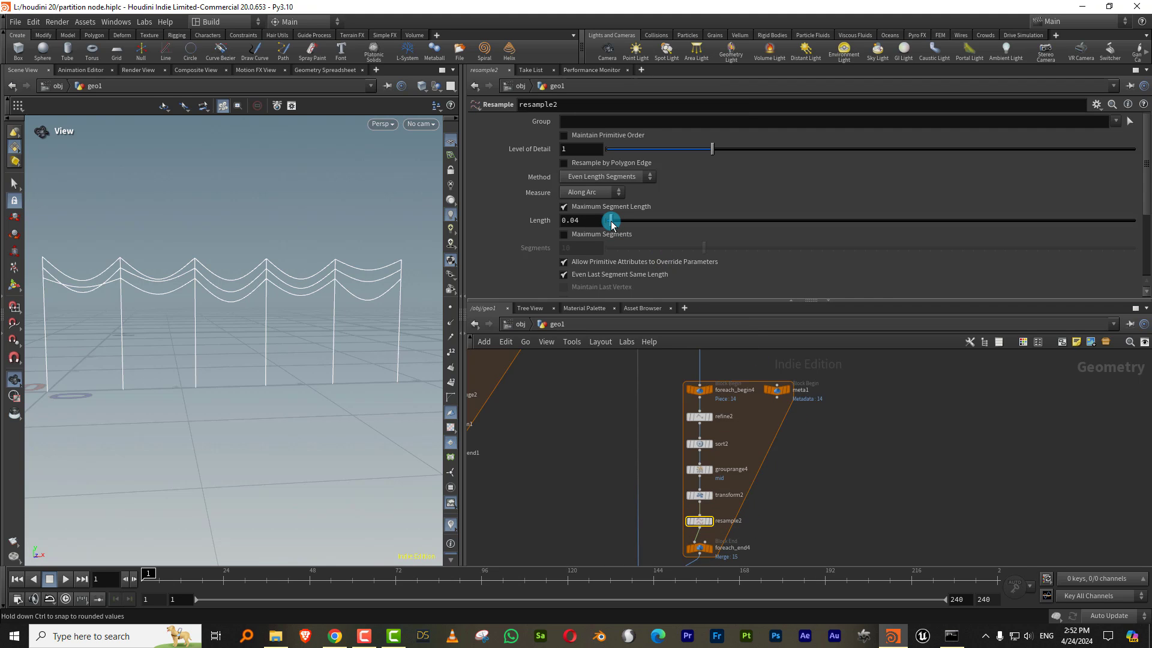
Step: Try varying the total number of pole copies on copy2 to test the wire setup
middle_click_drag(581, 495, 581, 514)
middle_click_drag(594, 361, 554, 563)
left_click_drag(559, 471, 625, 437)
right_click_drag(323, 357, 280, 372)
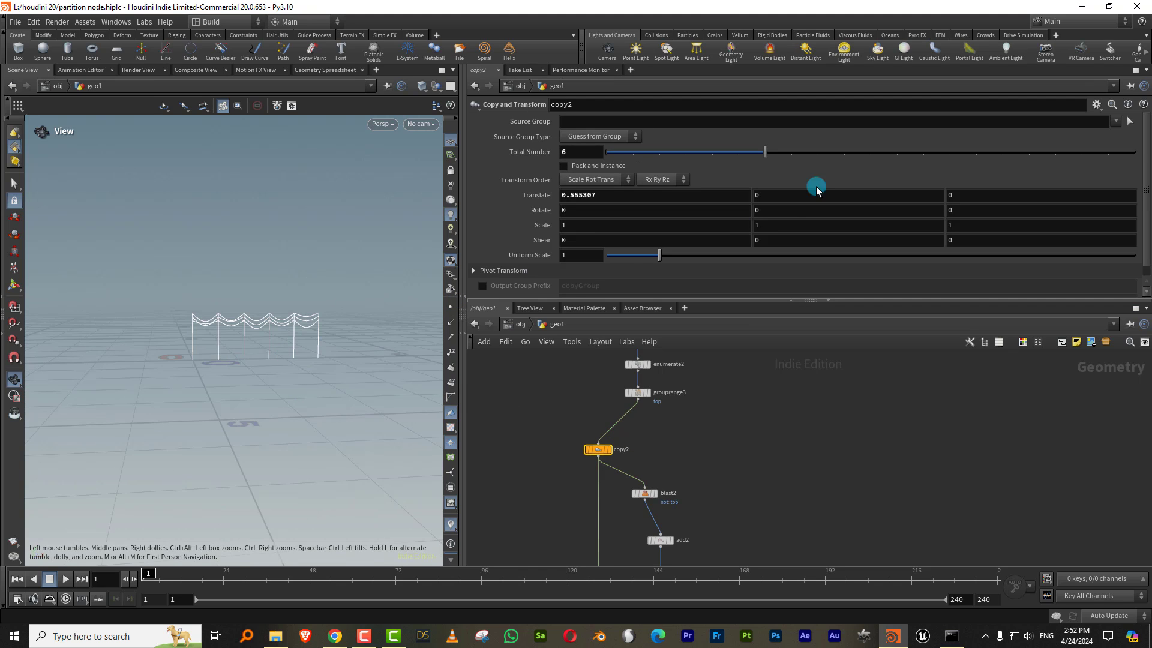
left_click_drag(780, 154, 758, 162)
key("Return")
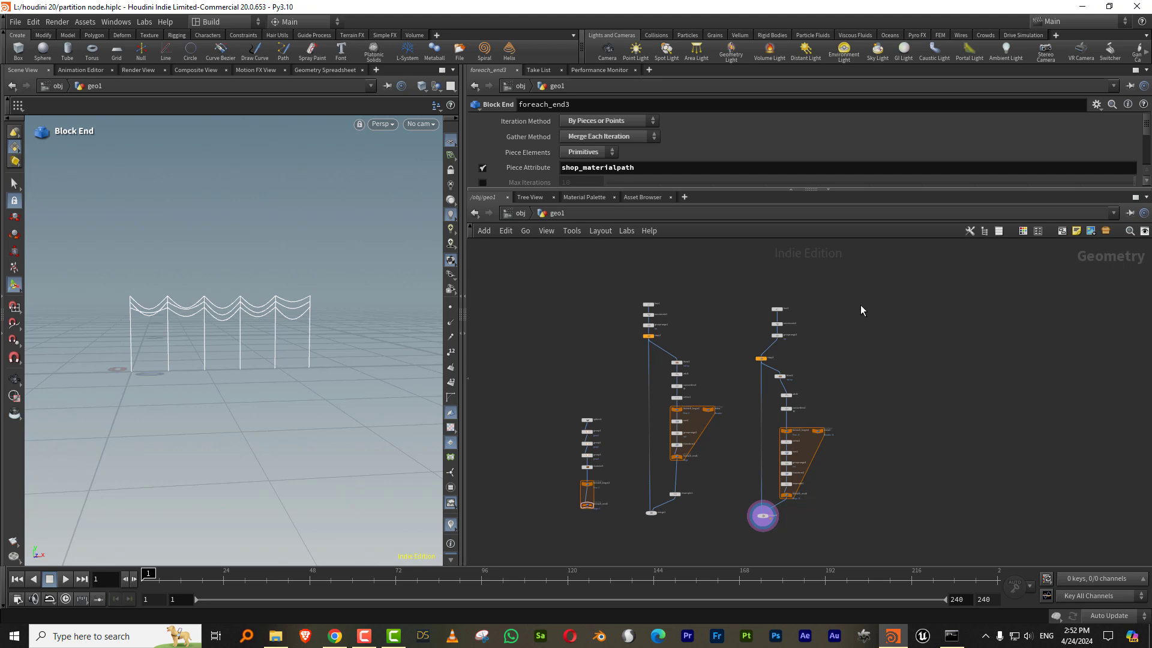
Step: Inspect the enumerate2 node's settings and review the pole and wire node networks
scroll(821, 342, "up", 5)
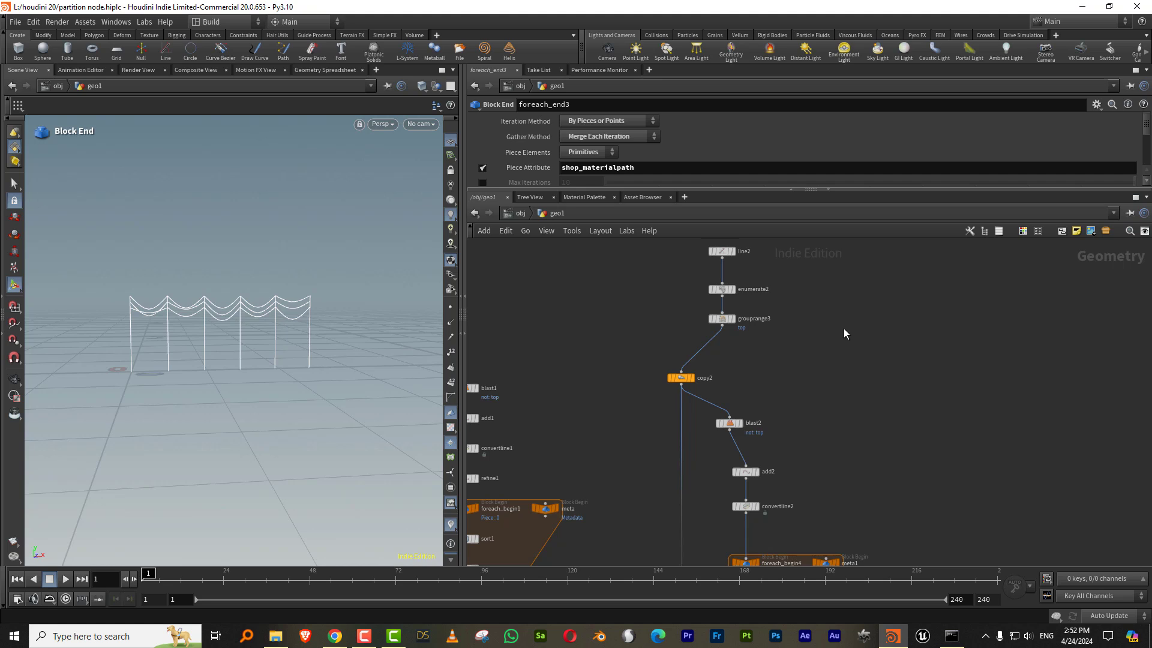
left_click(722, 289)
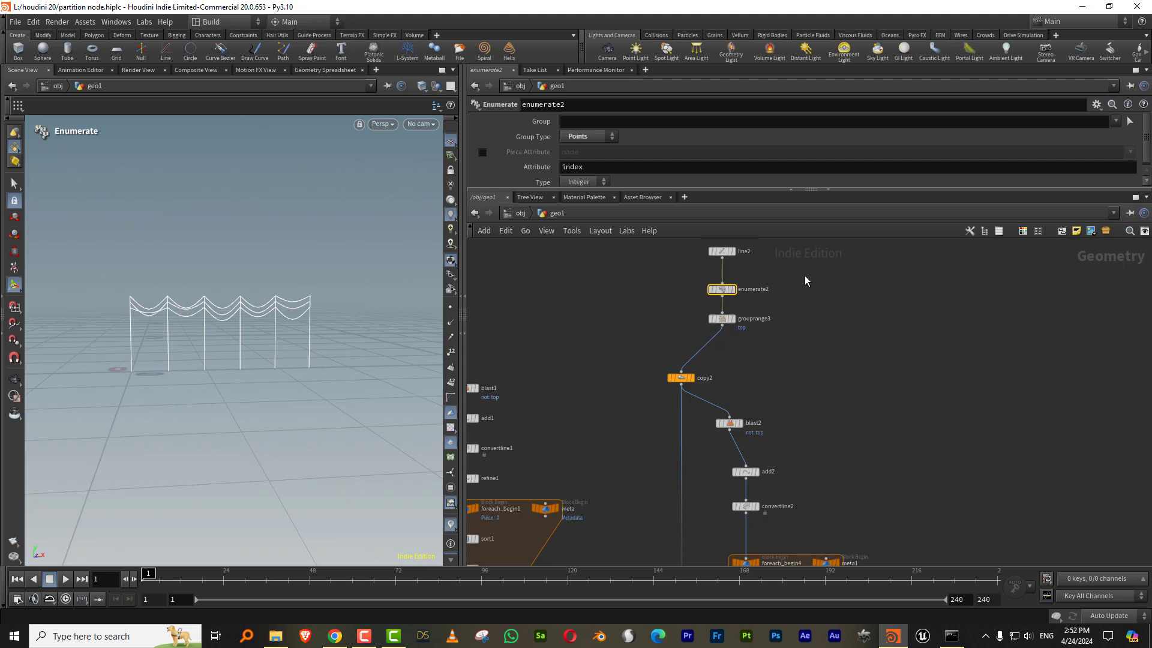
scroll(877, 329, "down", 3)
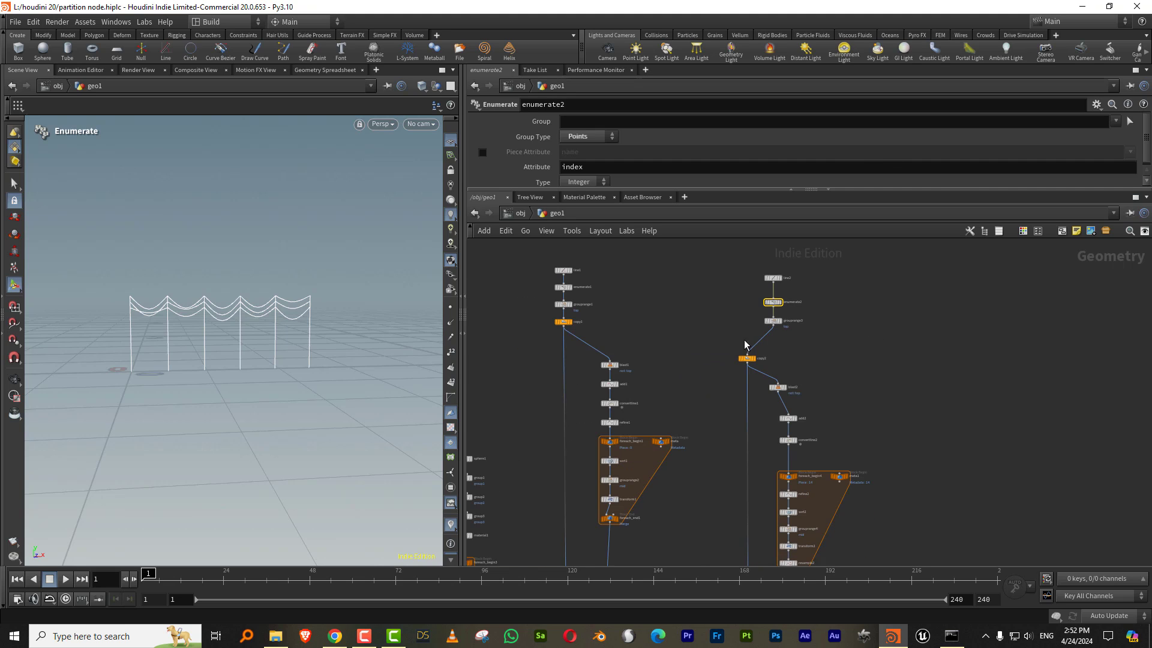
middle_click_drag(713, 326, 754, 326)
scroll(755, 321, "down", 1)
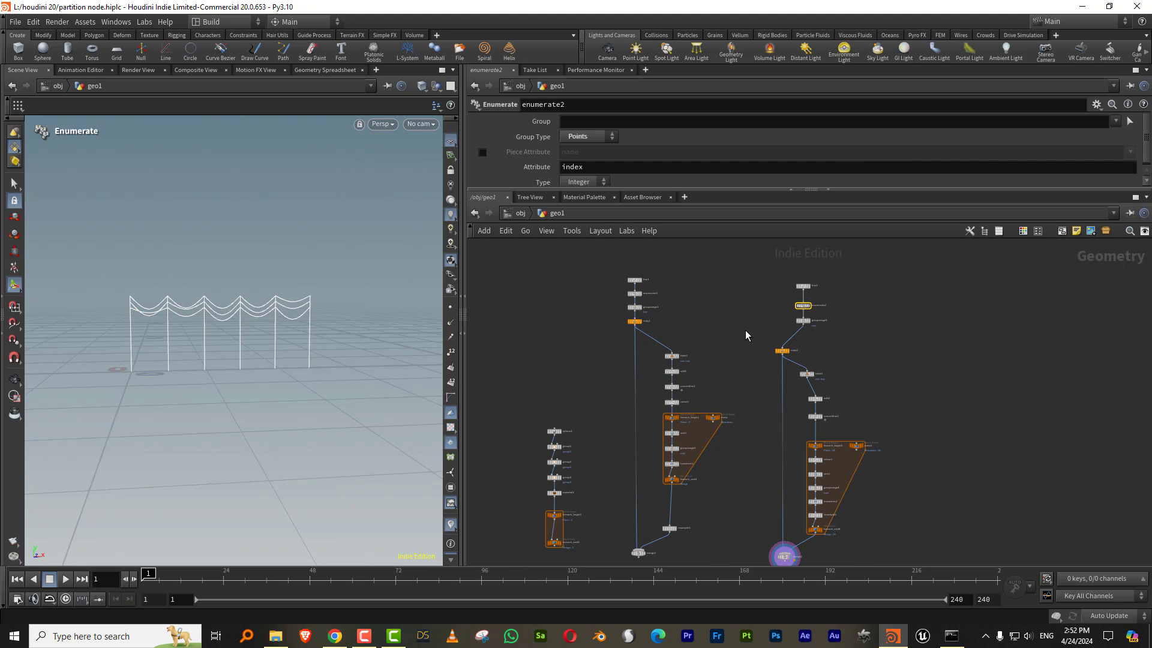